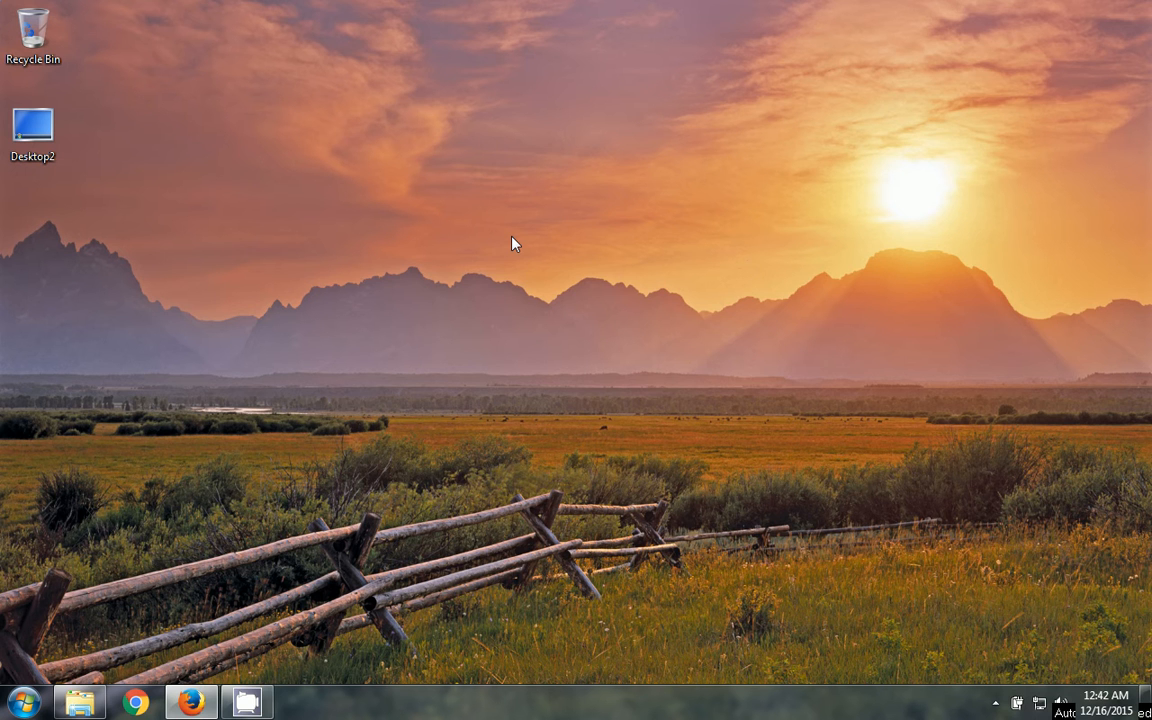
# - Refresh the desktop and bring the Firefox window to the front
pyautogui.rightClick(407, 134)
pyautogui.click(464, 182)
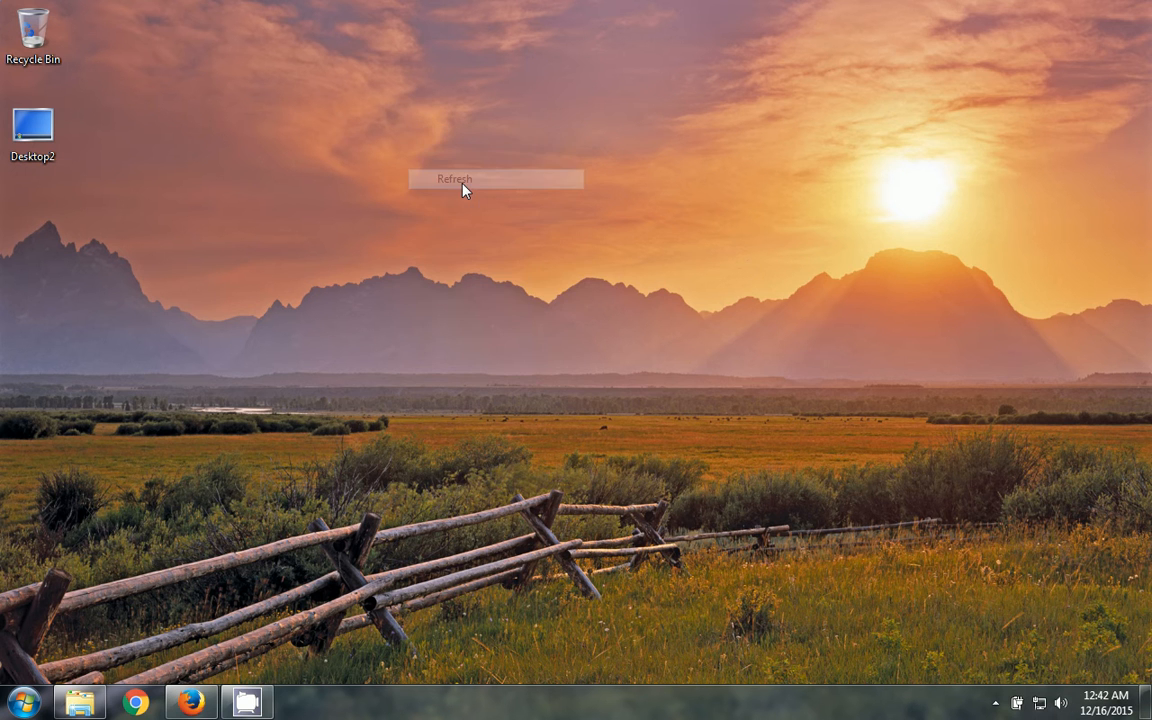
pyautogui.click(172, 635)
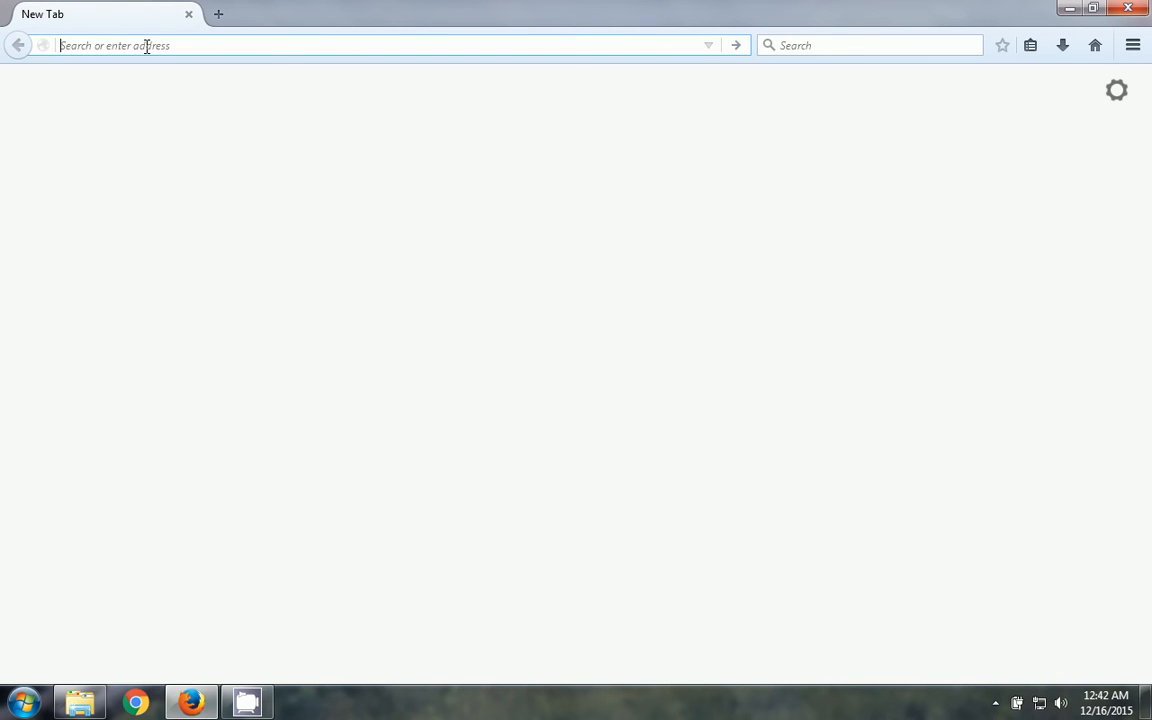
# - Replace the address with 'goo' to load the Google India home page
pyautogui.write('xampp')
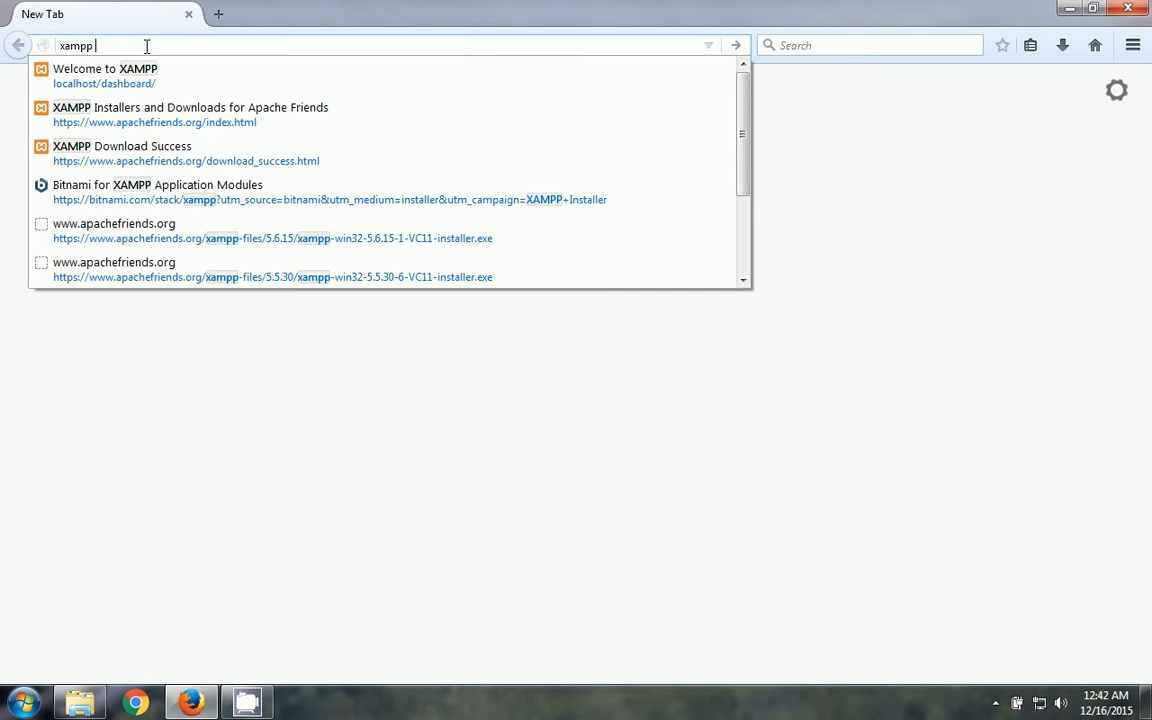
pyautogui.press('BackSpace')
pyautogui.press('BackSpace')
pyautogui.press('BackSpace')
pyautogui.press('BackSpace')
pyautogui.press('BackSpace')
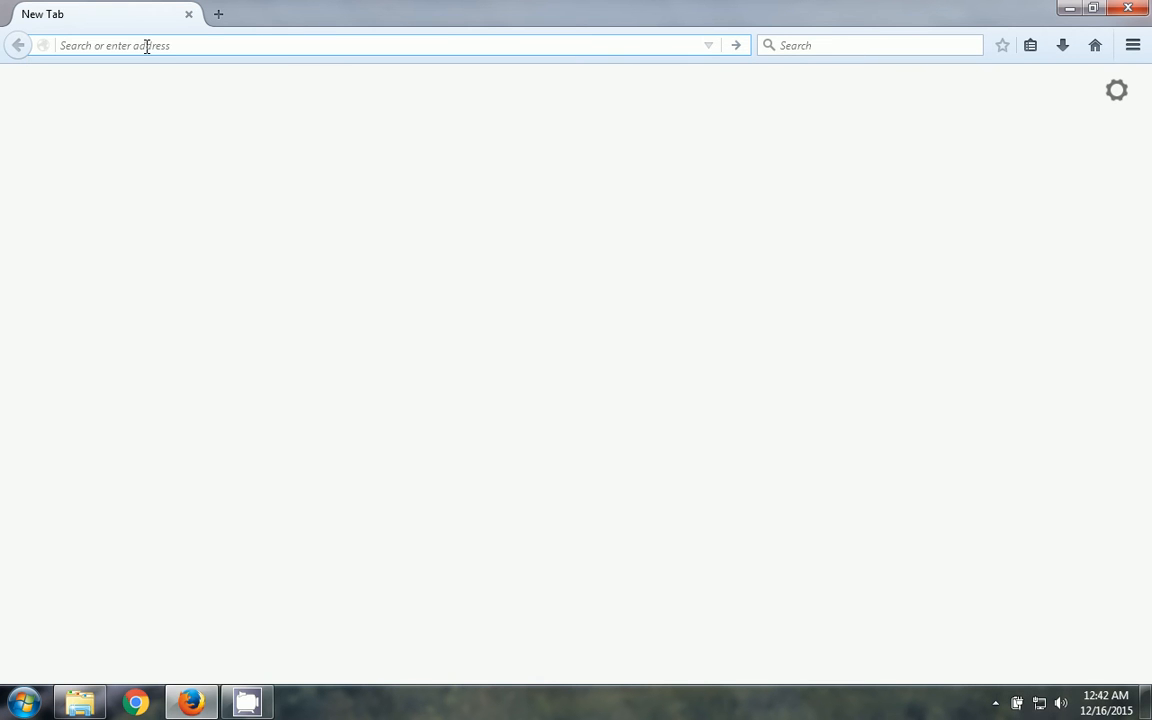
pyautogui.write('xampp')
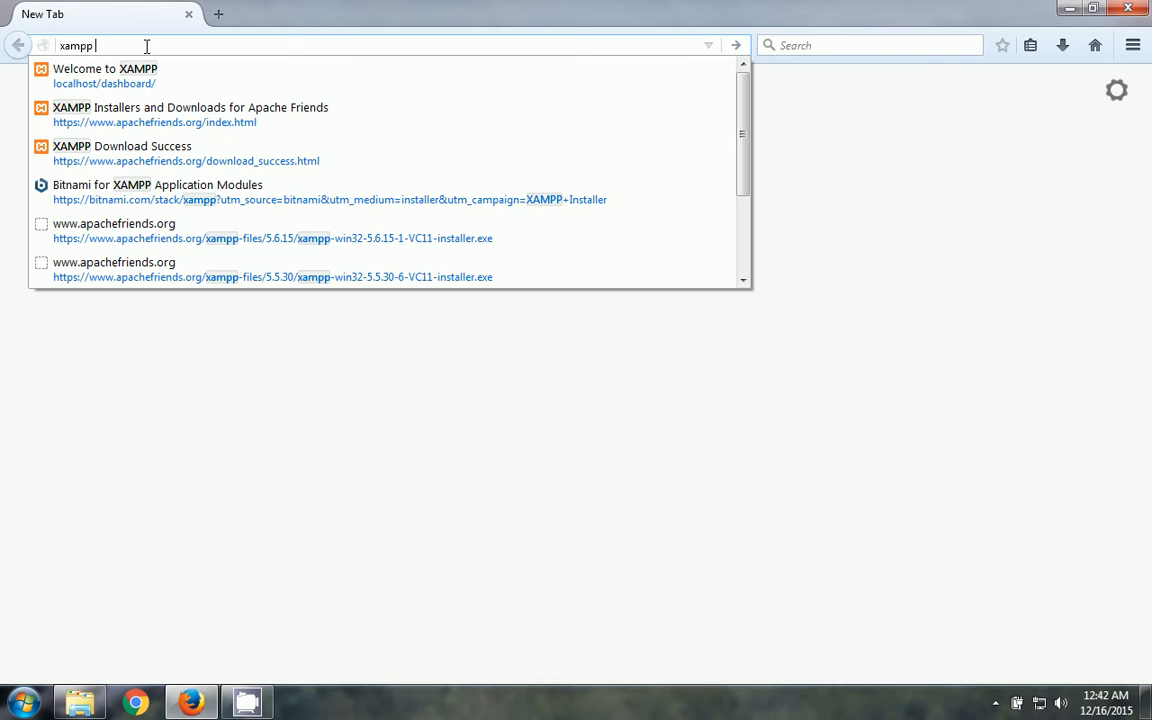
pyautogui.press('Down')
pyautogui.press('Down')
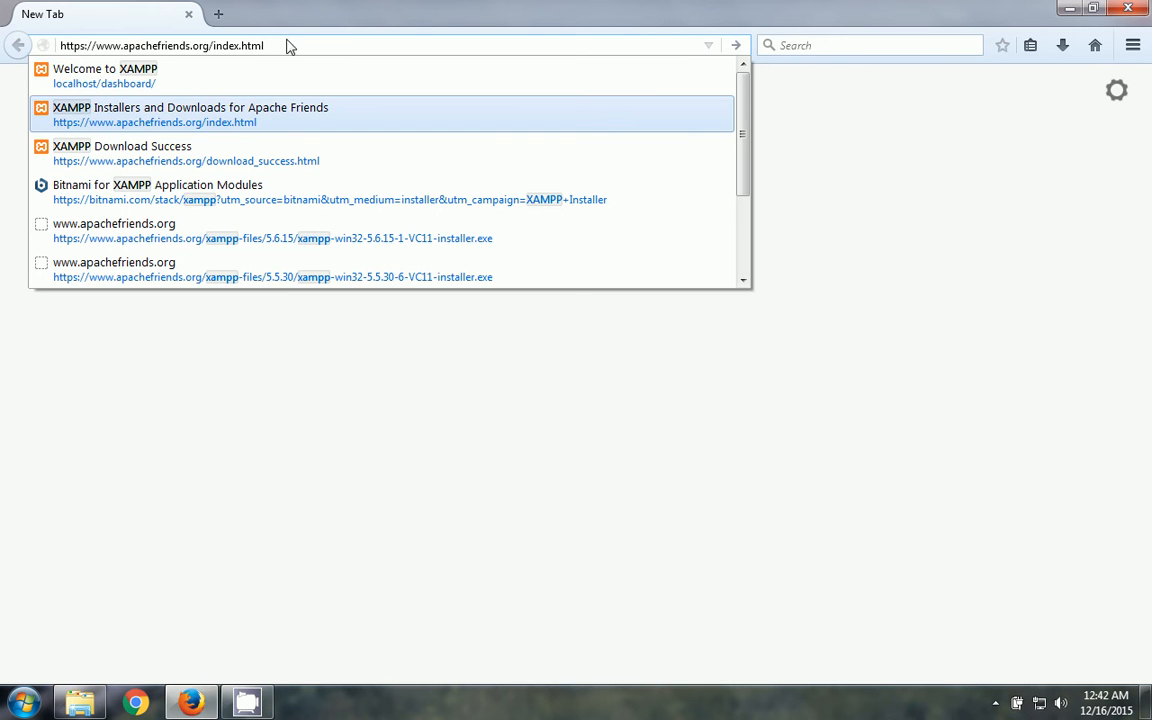
pyautogui.moveTo(288, 44); pyautogui.dragTo(2, 45)
pyautogui.write('google.co')
pyautogui.press('Return')
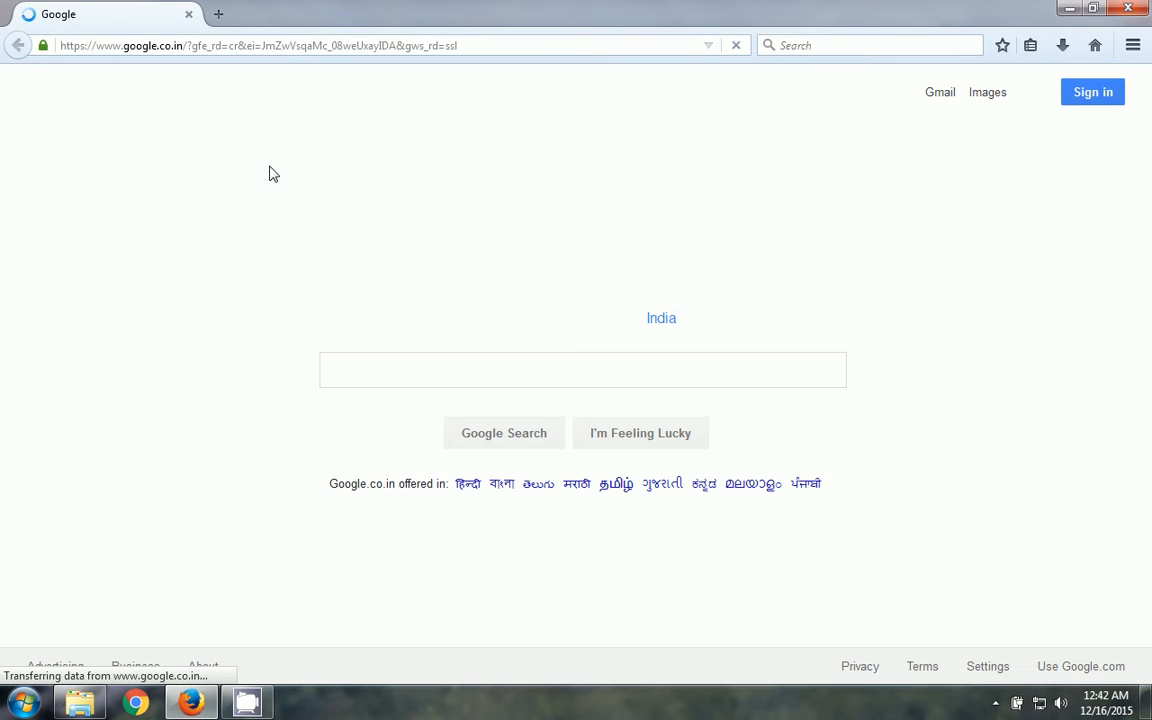
# - Search Google for 'apachefrien' to find the Apache Friends site
pyautogui.click(375, 365)
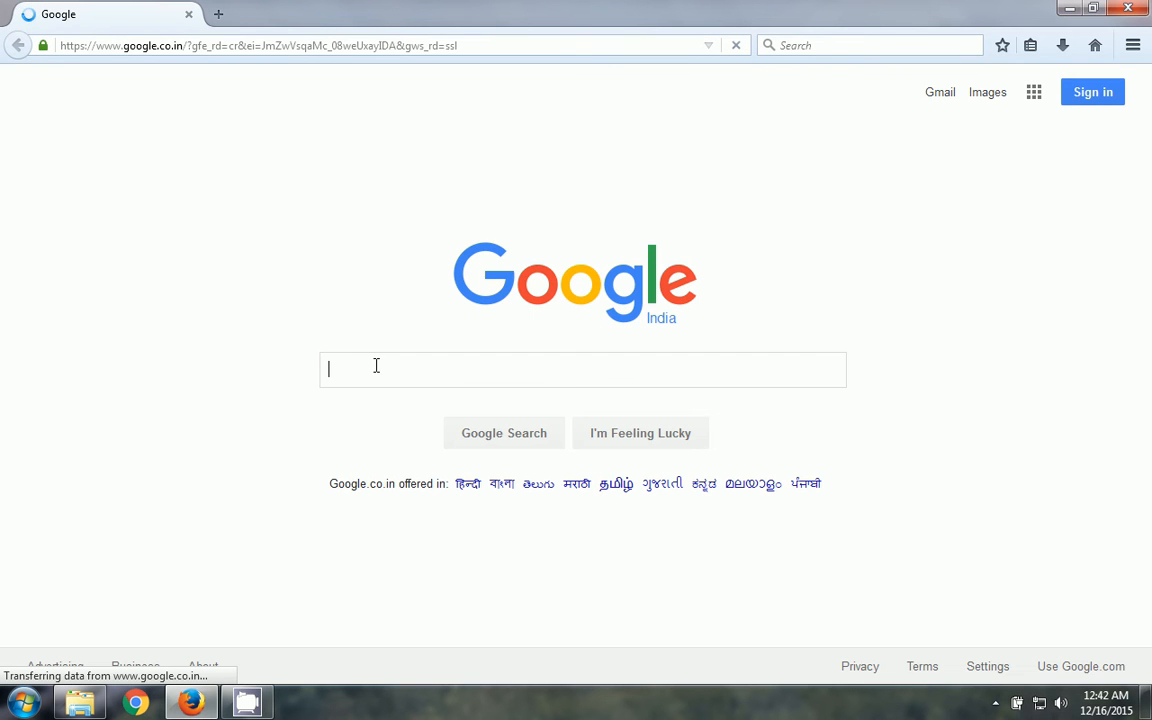
pyautogui.write('a h')
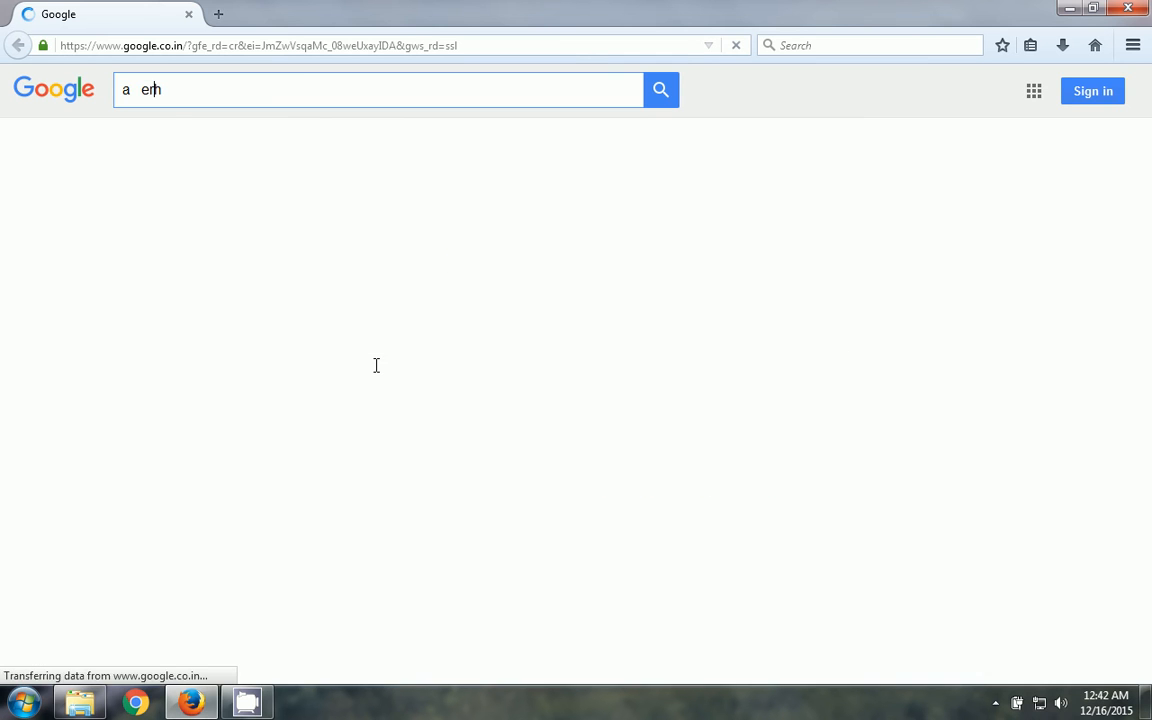
pyautogui.press('BackSpace')
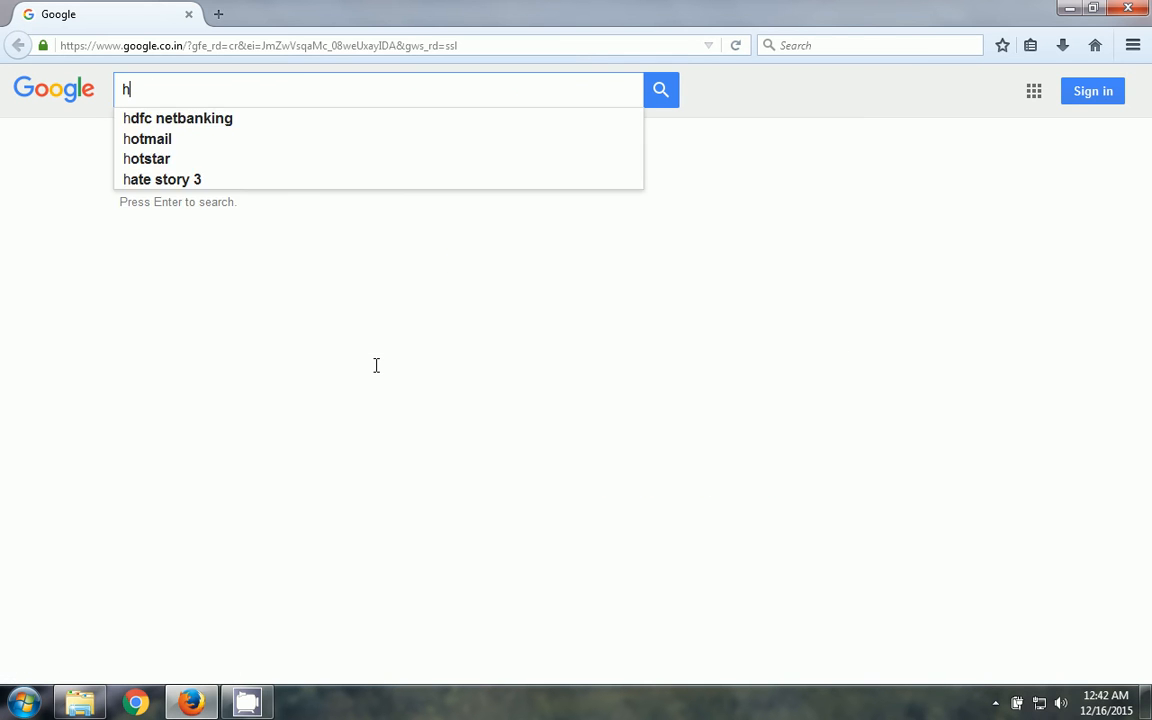
pyautogui.press('Delete')
pyautogui.write('apa')
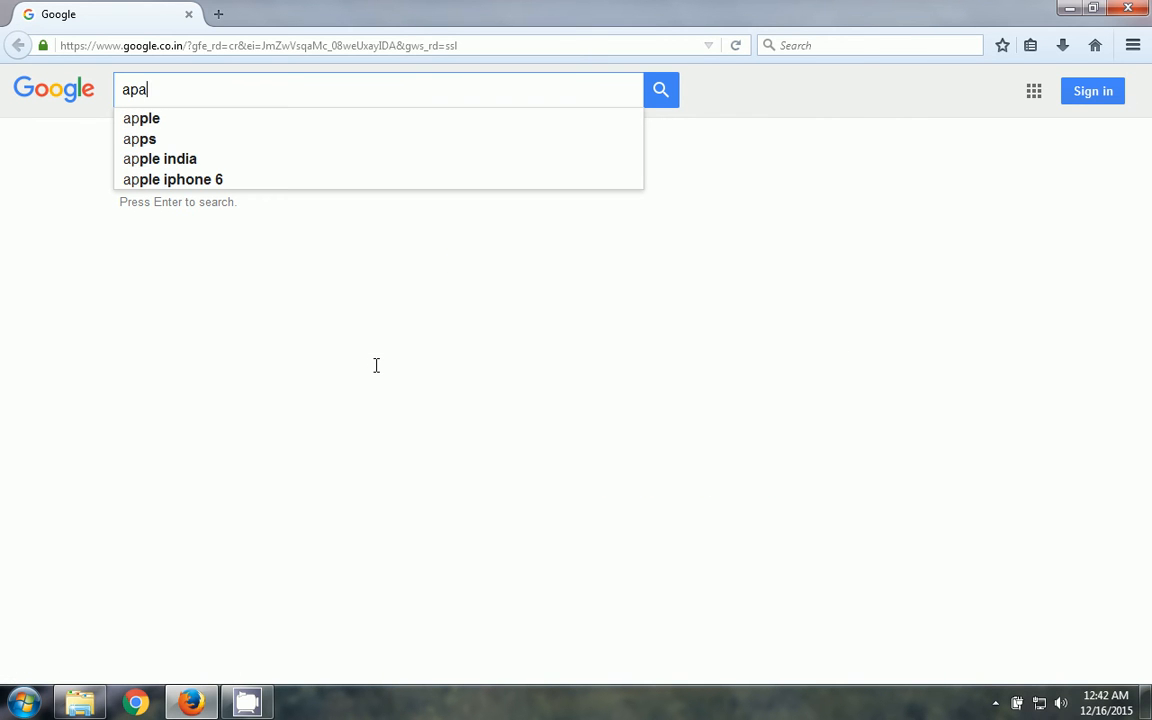
pyautogui.write('chefrien')
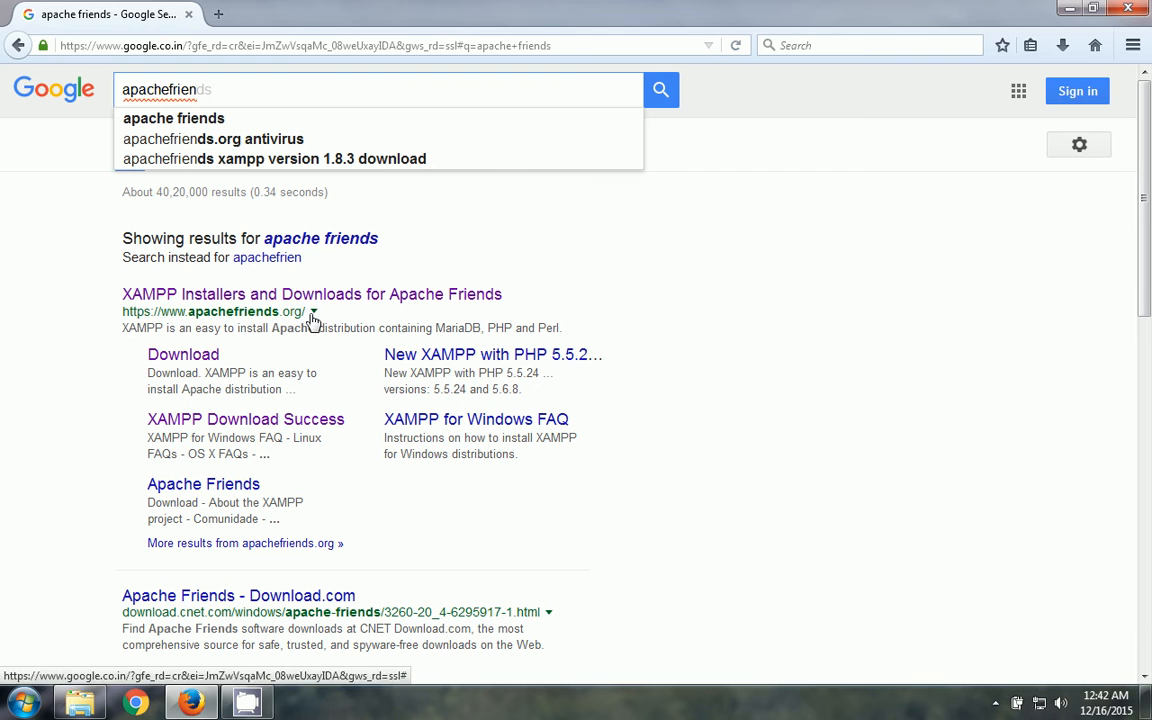
# - Open the XAMPP Installers and Downloads result and start the XAMPP for Windows download
pyautogui.click(313, 303)
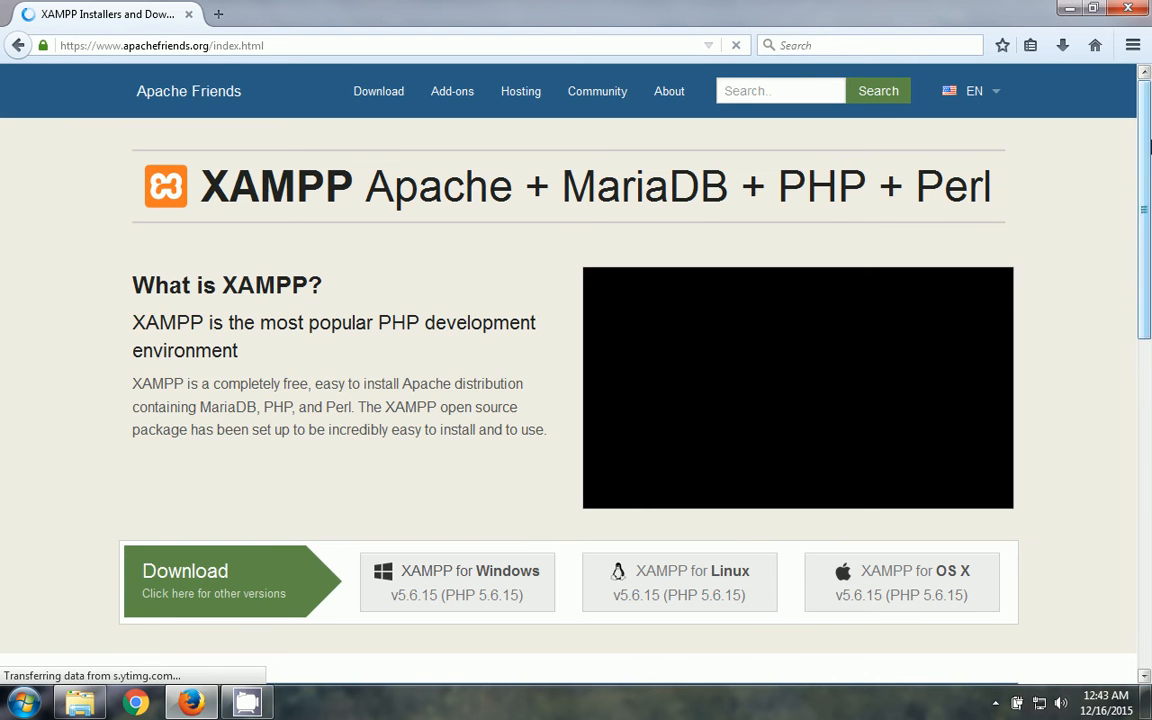
pyautogui.moveTo(1148, 146)
pyautogui.mouseDown()
pyautogui.moveTo(1149, 224)
pyautogui.moveTo(1150, 160)
pyautogui.mouseUp()
pyautogui.scroll(1, 1150, 160)
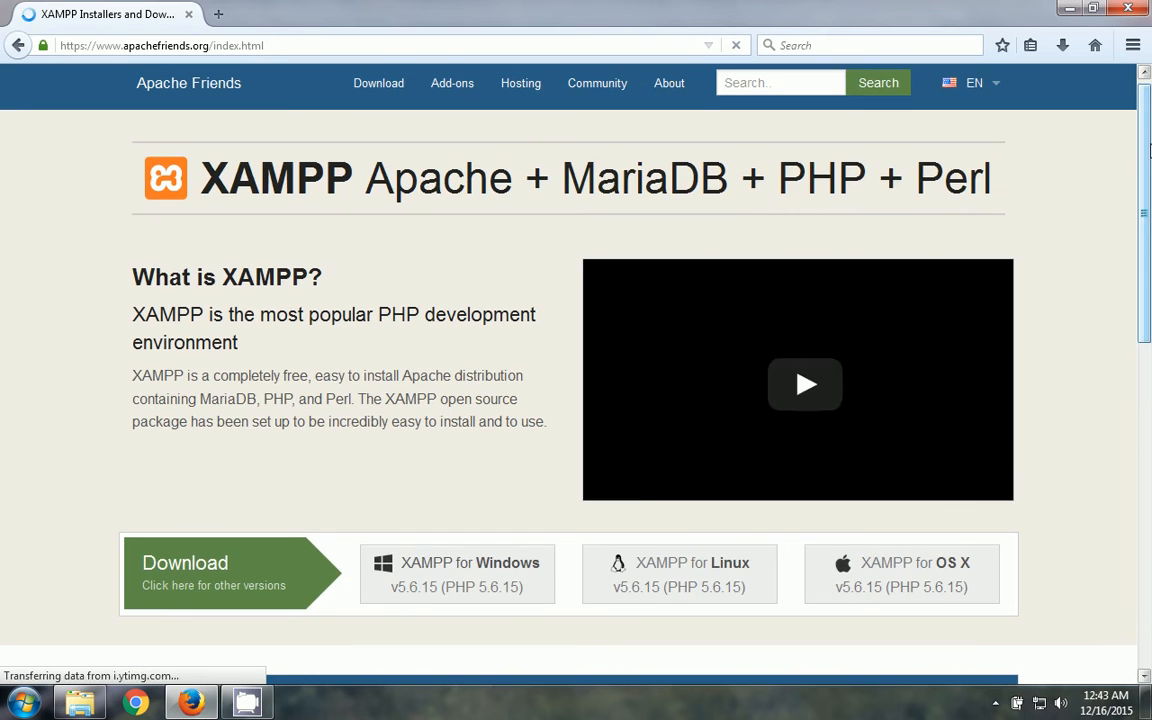
pyautogui.scroll(-1, 1150, 165)
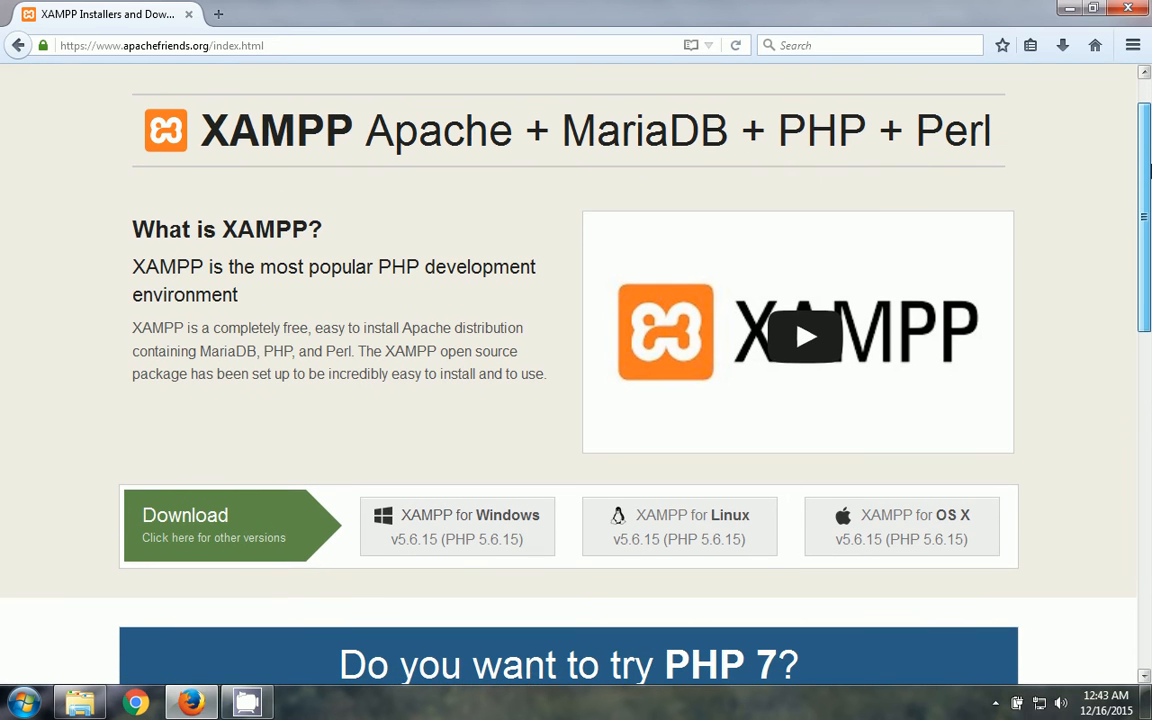
pyautogui.moveTo(1150, 173); pyautogui.dragTo(1150, 280)
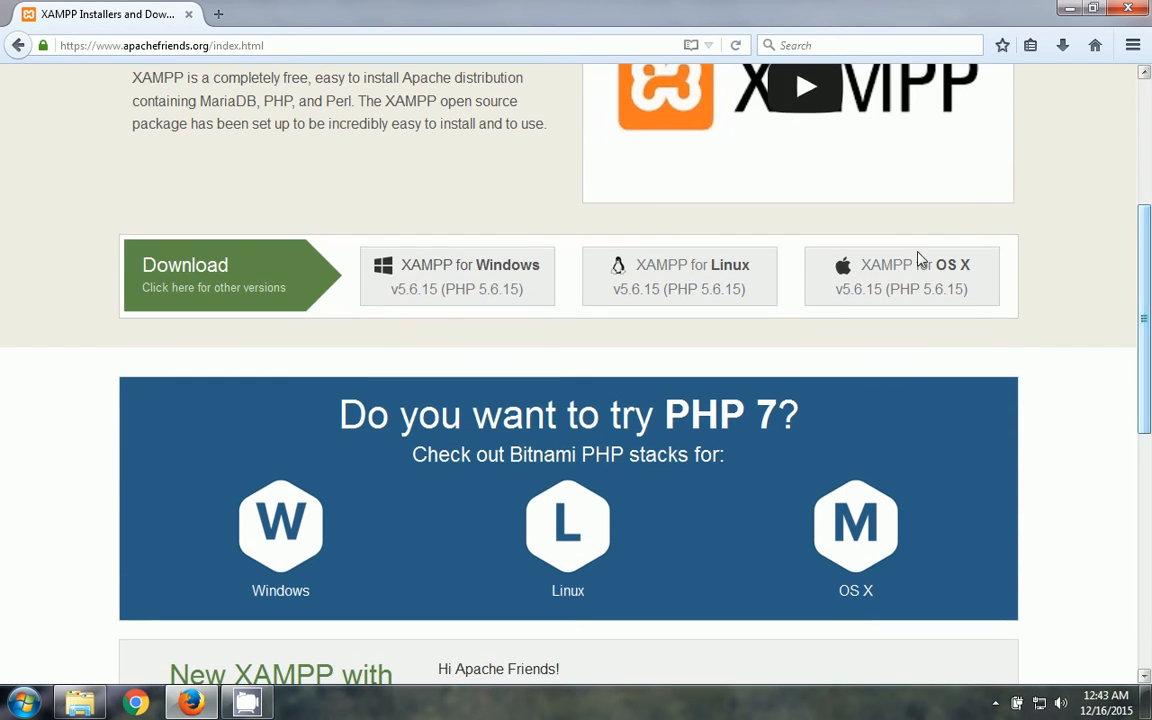
pyautogui.click(433, 276)
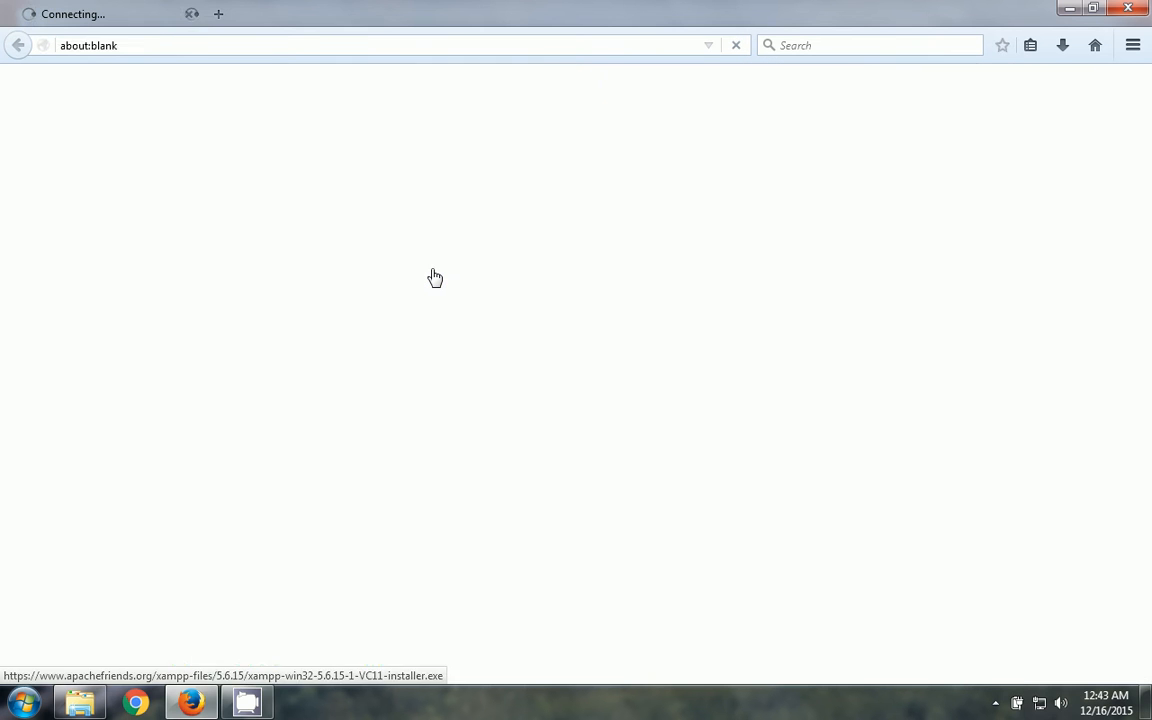
# - Cancel the XAMPP installer save prompt on the XAMPP tab, then bring up File Explorer
pyautogui.click(165, 8)
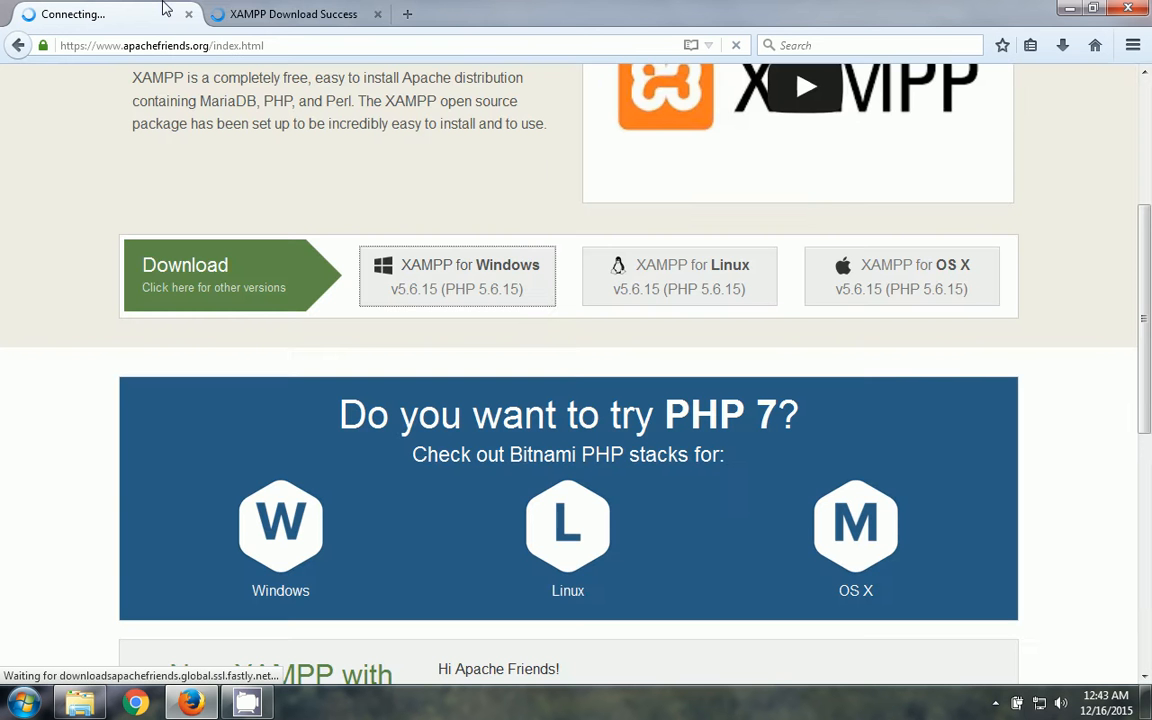
pyautogui.click(1146, 97)
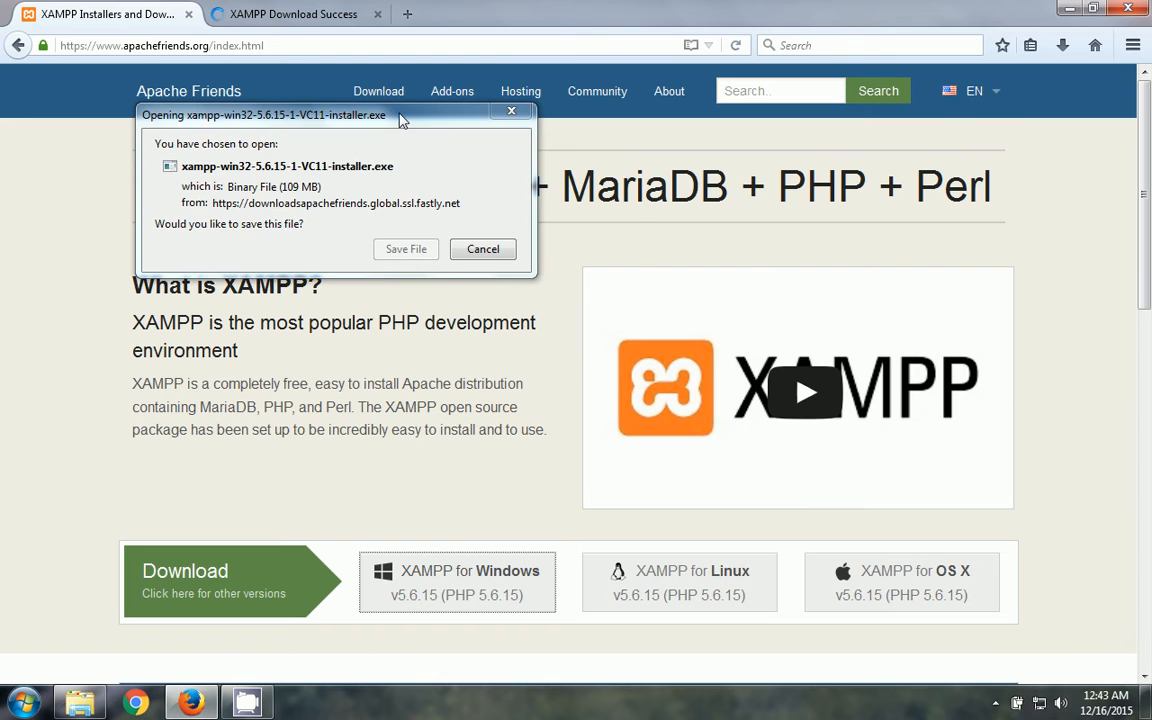
pyautogui.moveTo(401, 114); pyautogui.dragTo(496, 211)
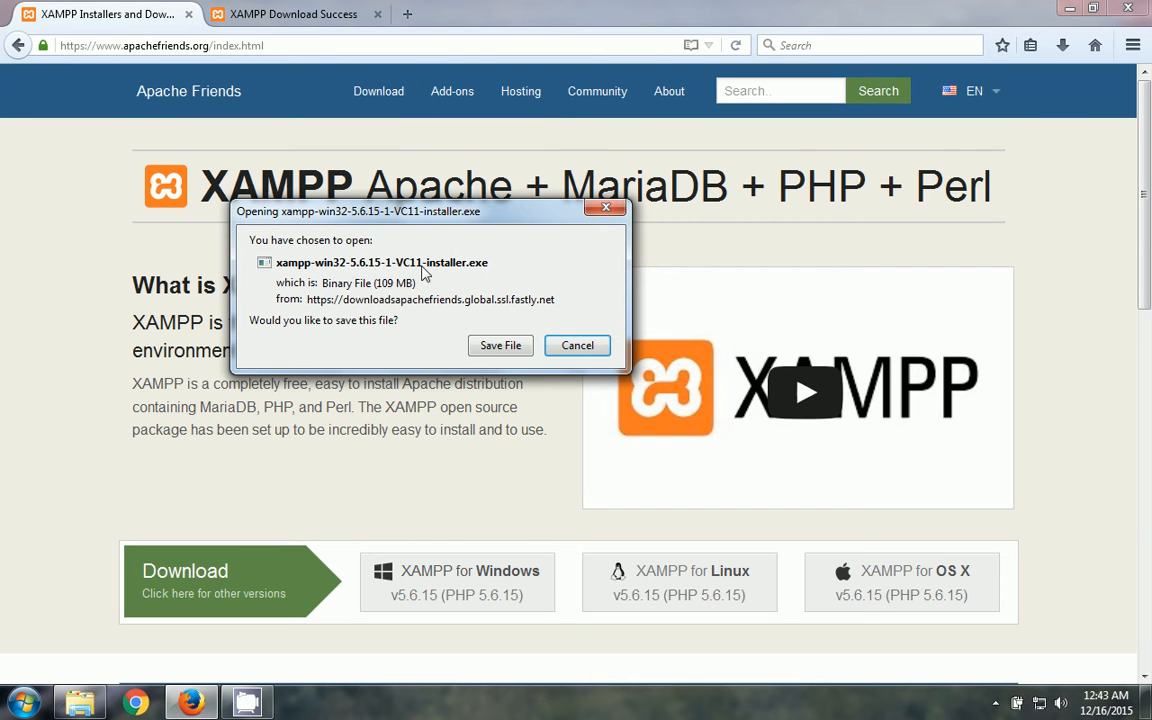
pyautogui.moveTo(386, 208); pyautogui.dragTo(386, 196)
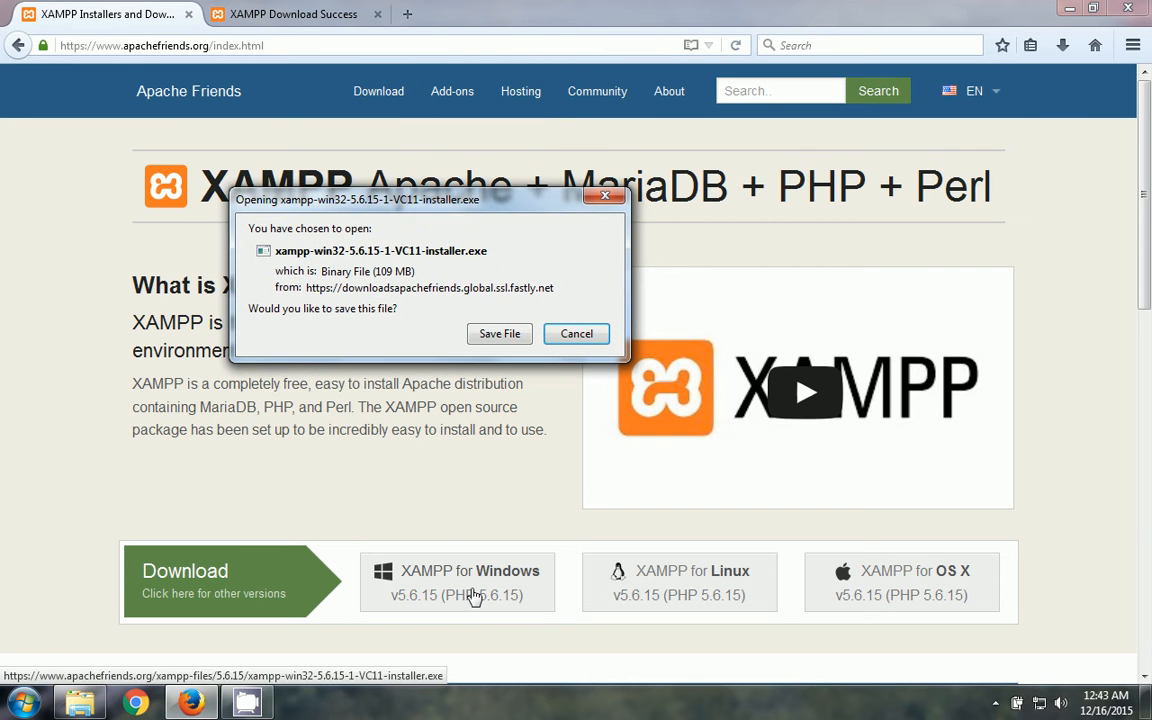
pyautogui.moveTo(452, 203); pyautogui.dragTo(478, 169)
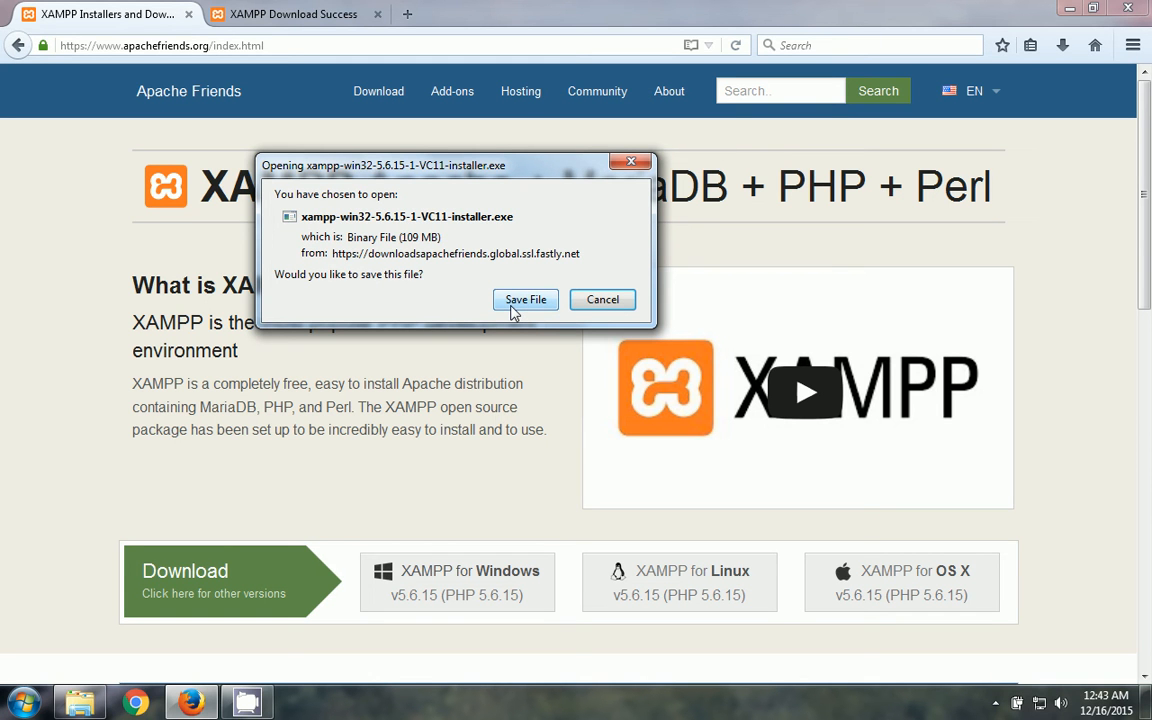
pyautogui.click(601, 299)
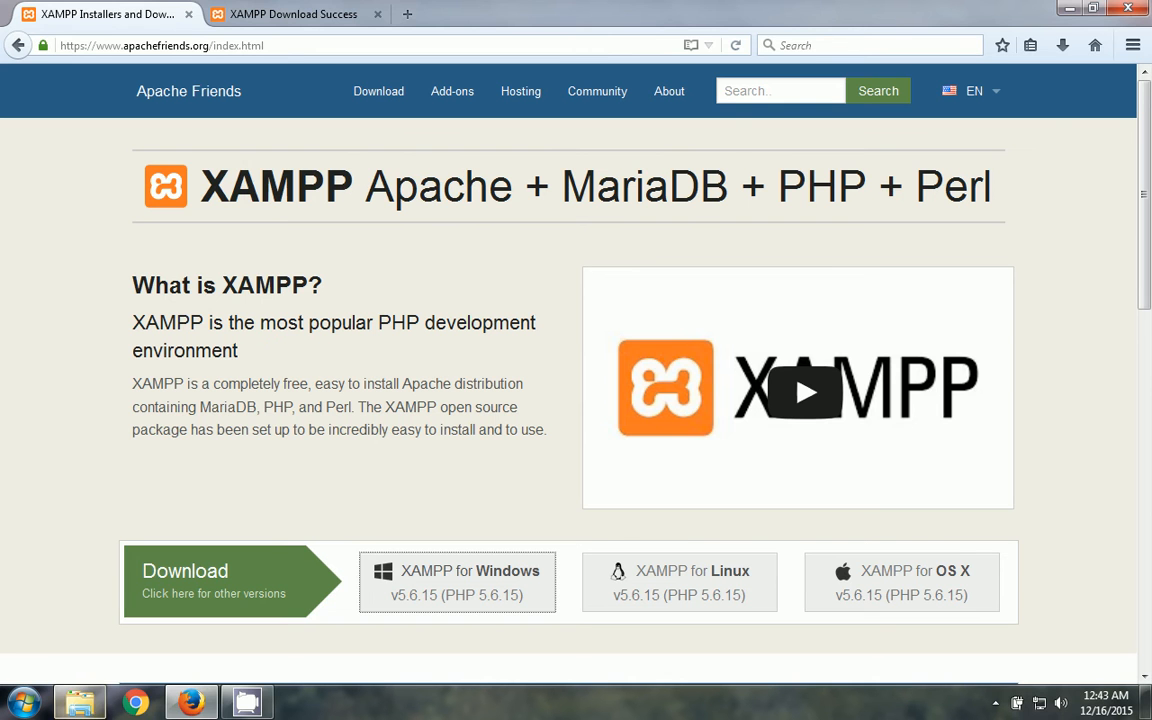
pyautogui.click(88, 703)
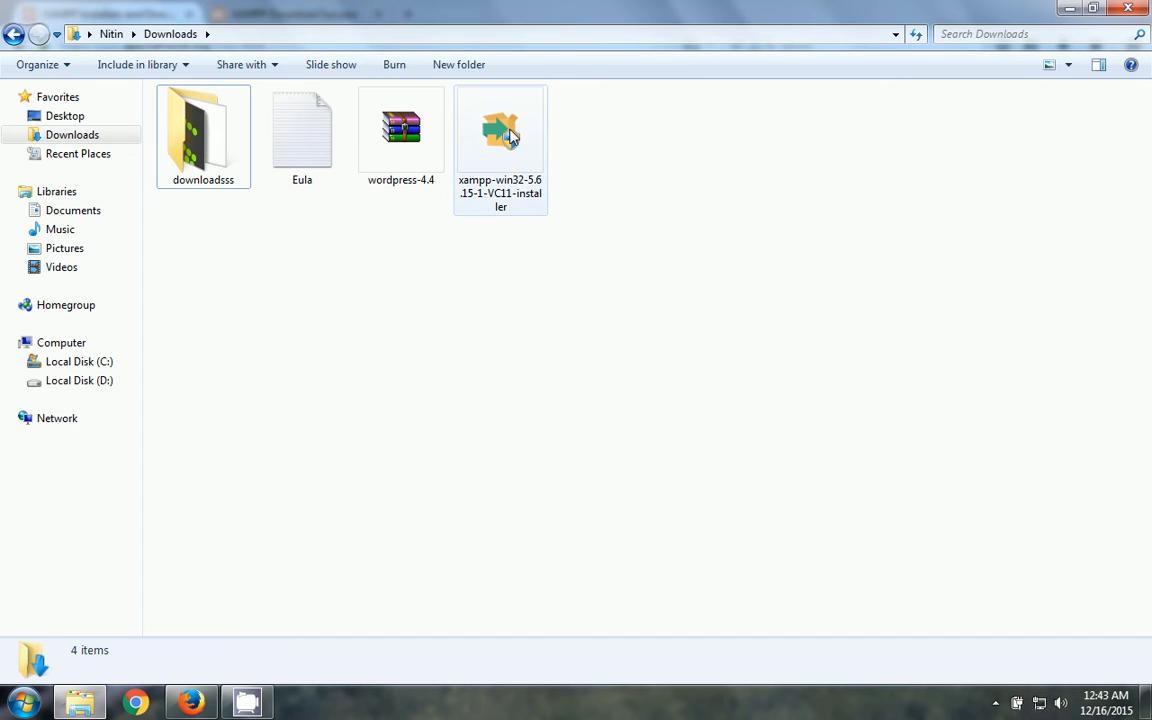
# - Run xampp-win32-5.6.15-1-VC11-installer from Downloads as administrator
pyautogui.click(505, 135)
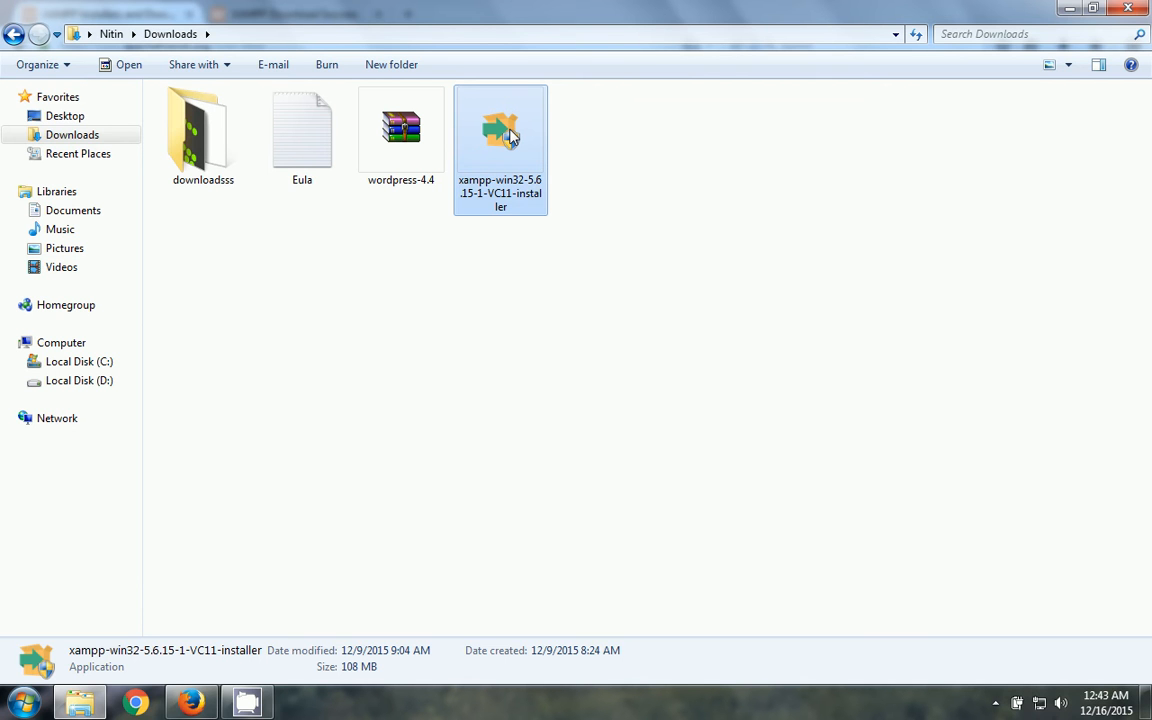
pyautogui.rightClick(511, 138)
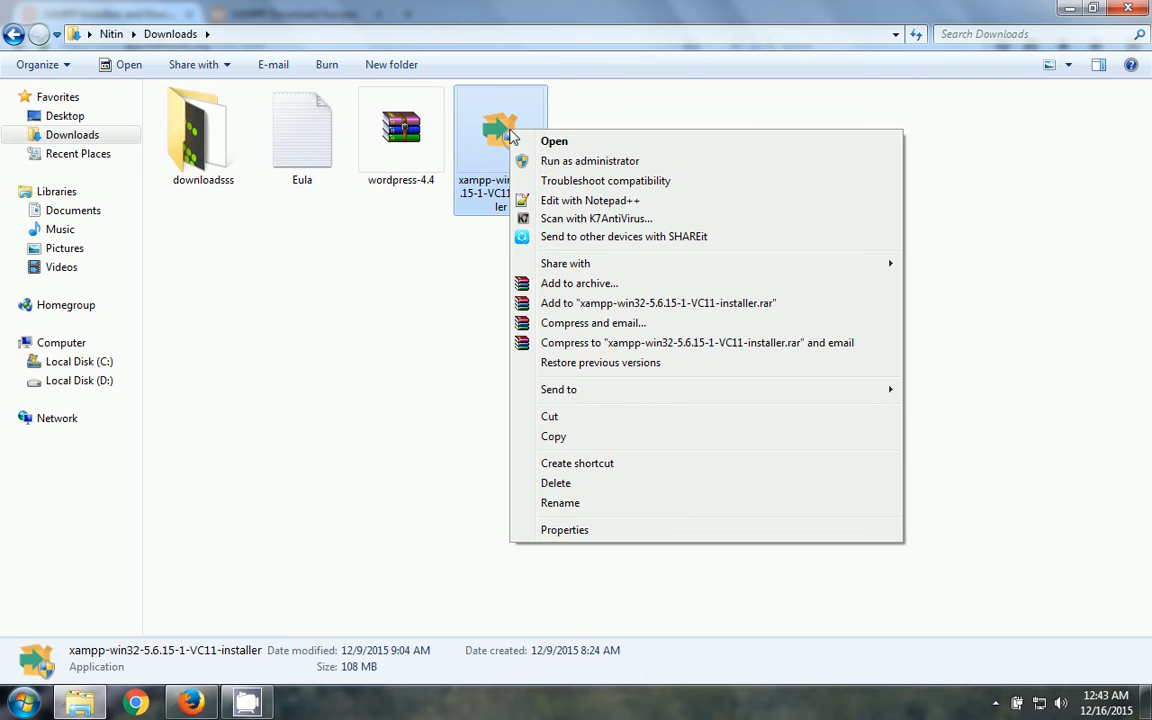
pyautogui.click(556, 161)
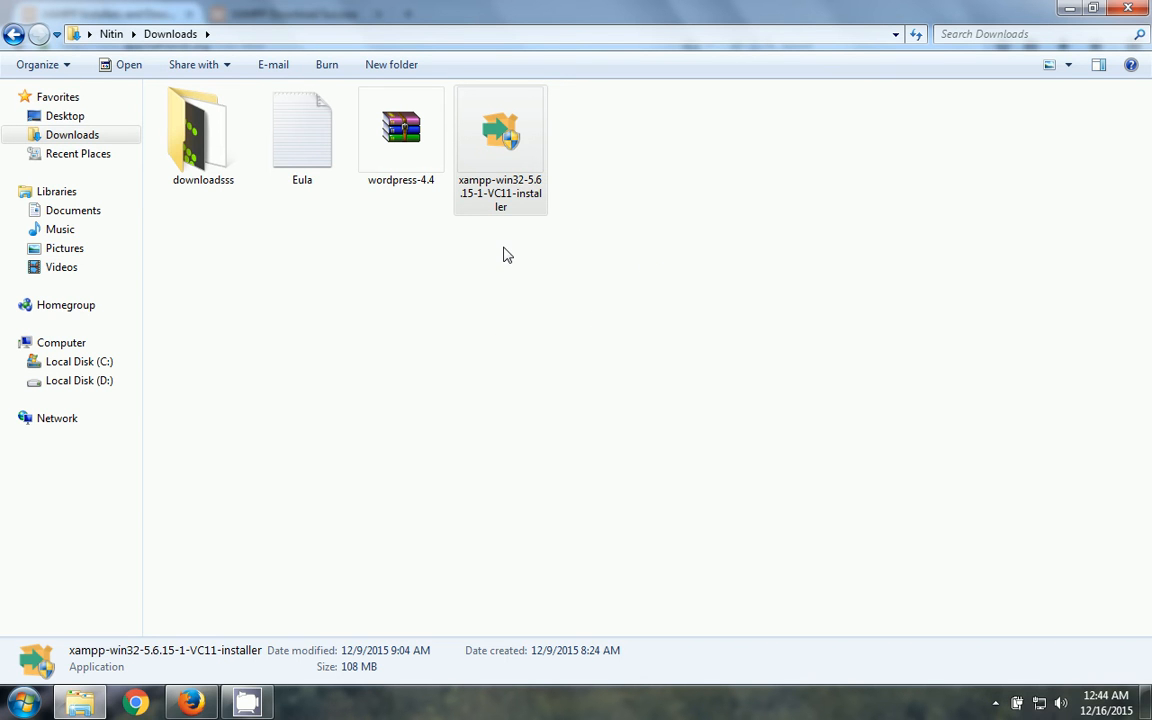
pyautogui.click(543, 155)
# - Launch the installer, accept the antivirus and UAC warnings, and pass the welcome page
pyautogui.doubleClick(519, 207)
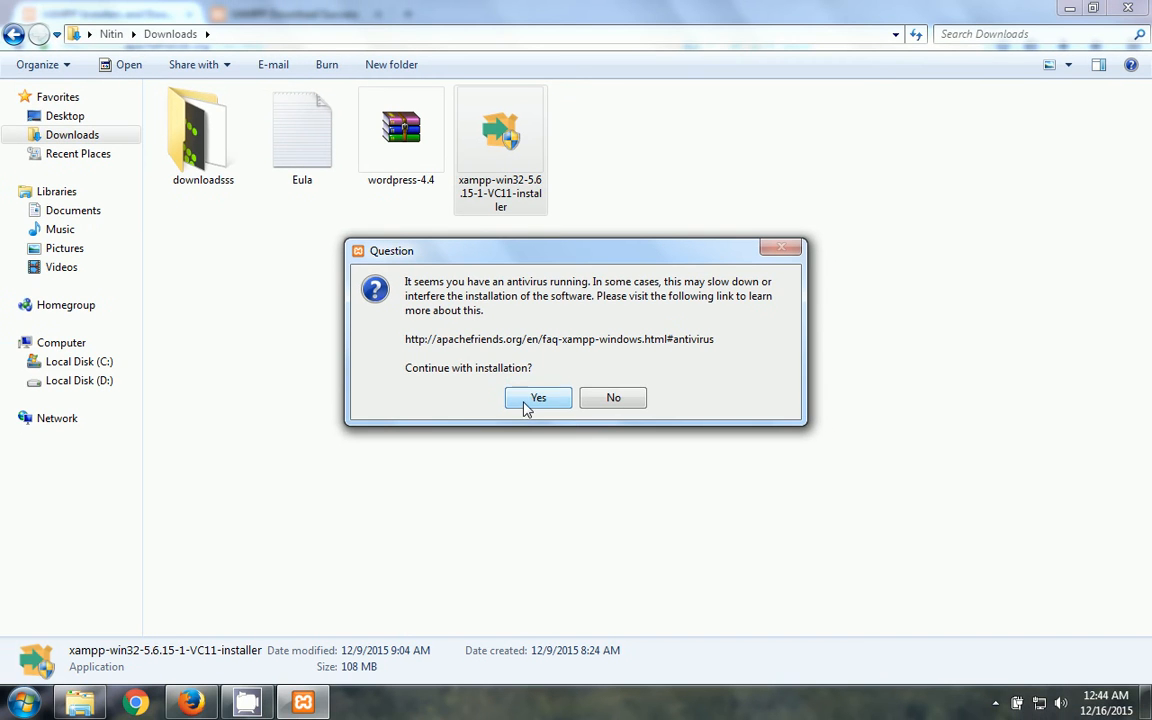
pyautogui.click(527, 400)
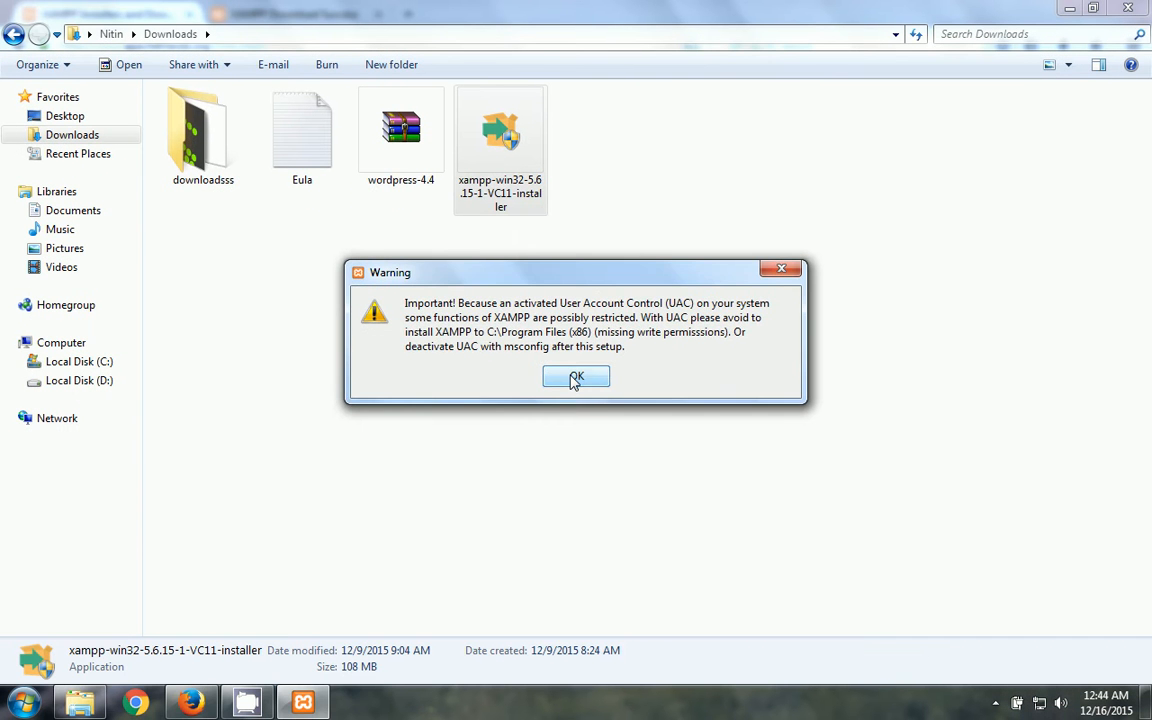
pyautogui.click(575, 378)
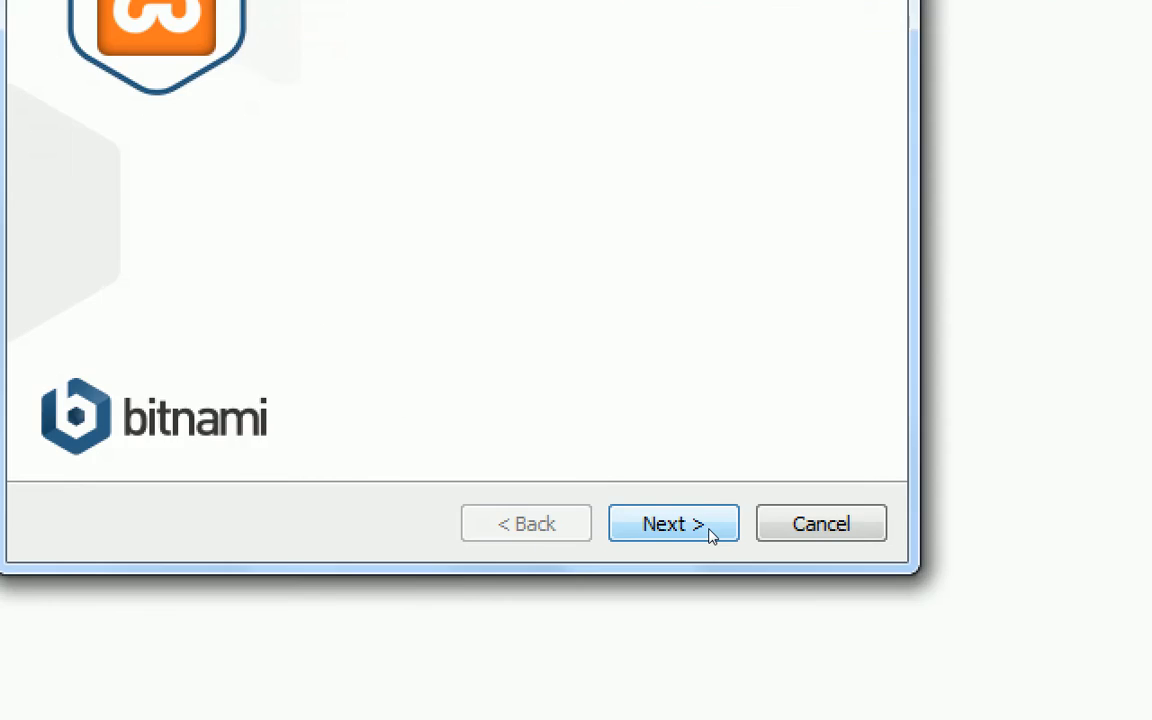
pyautogui.click(709, 535)
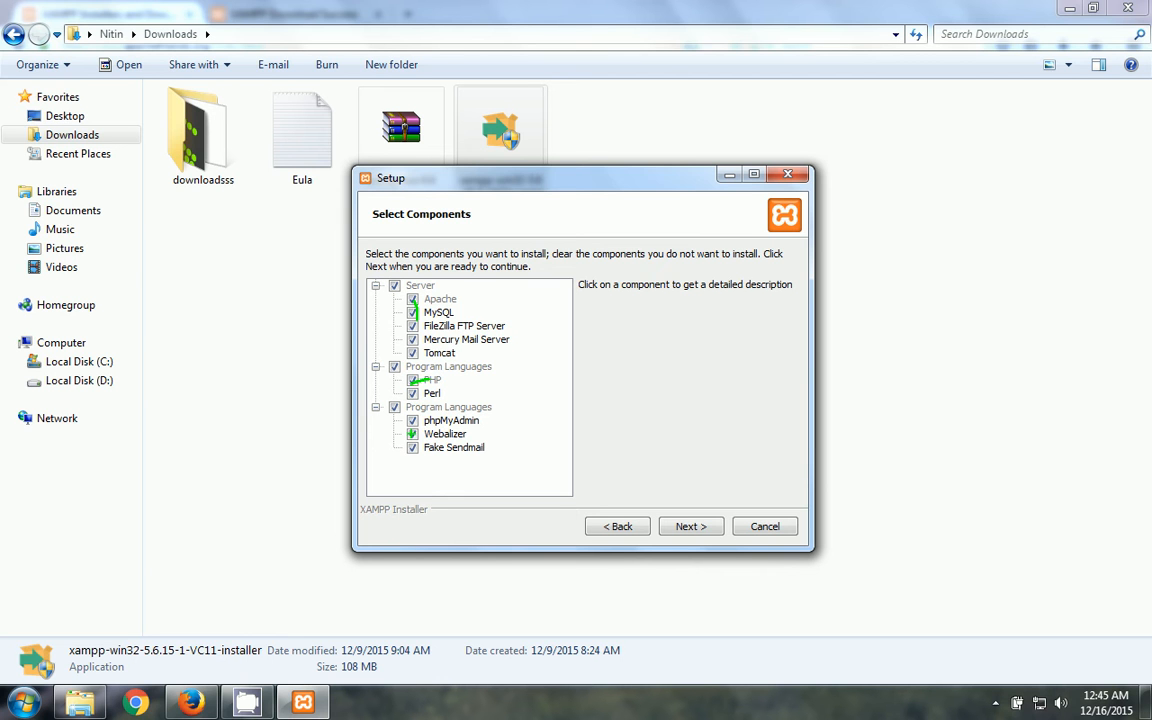
# - Untick FileZilla, Mercury, Tomcat, Perl, Webalizer and Fake Sendmail, then continue
pyautogui.moveTo(414, 421); pyautogui.dragTo(448, 404)
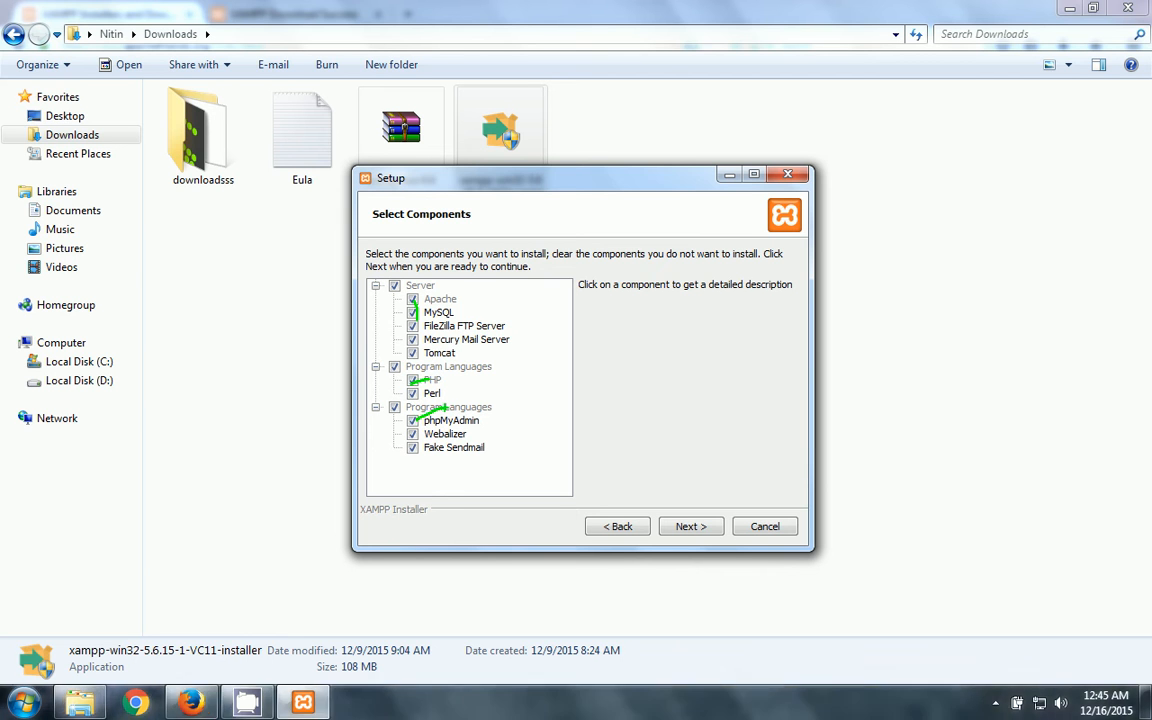
pyautogui.press('Escape')
pyautogui.click(412, 326)
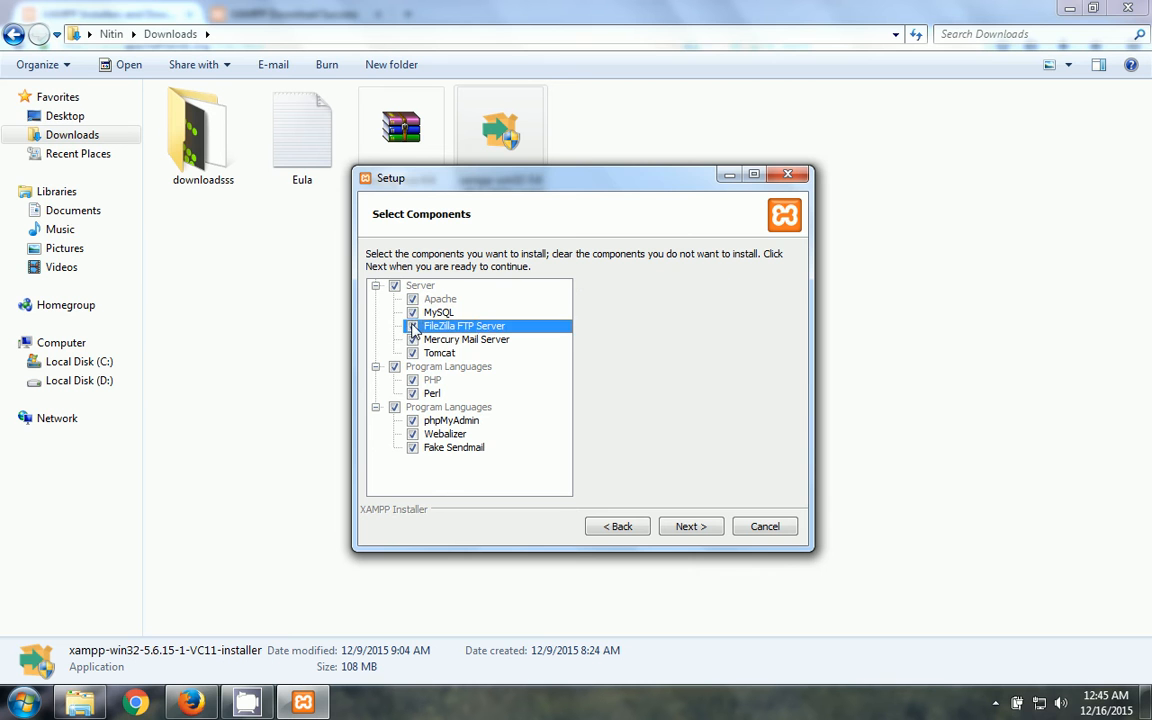
pyautogui.click(412, 339)
pyautogui.click(412, 353)
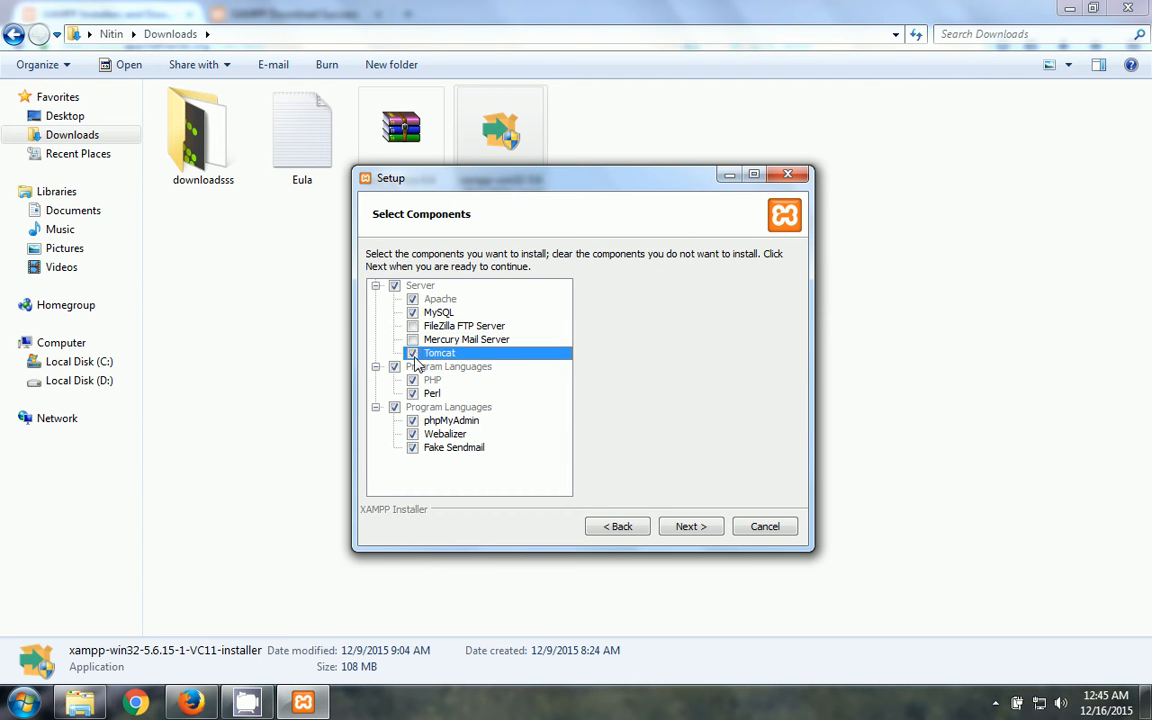
pyautogui.click(412, 393)
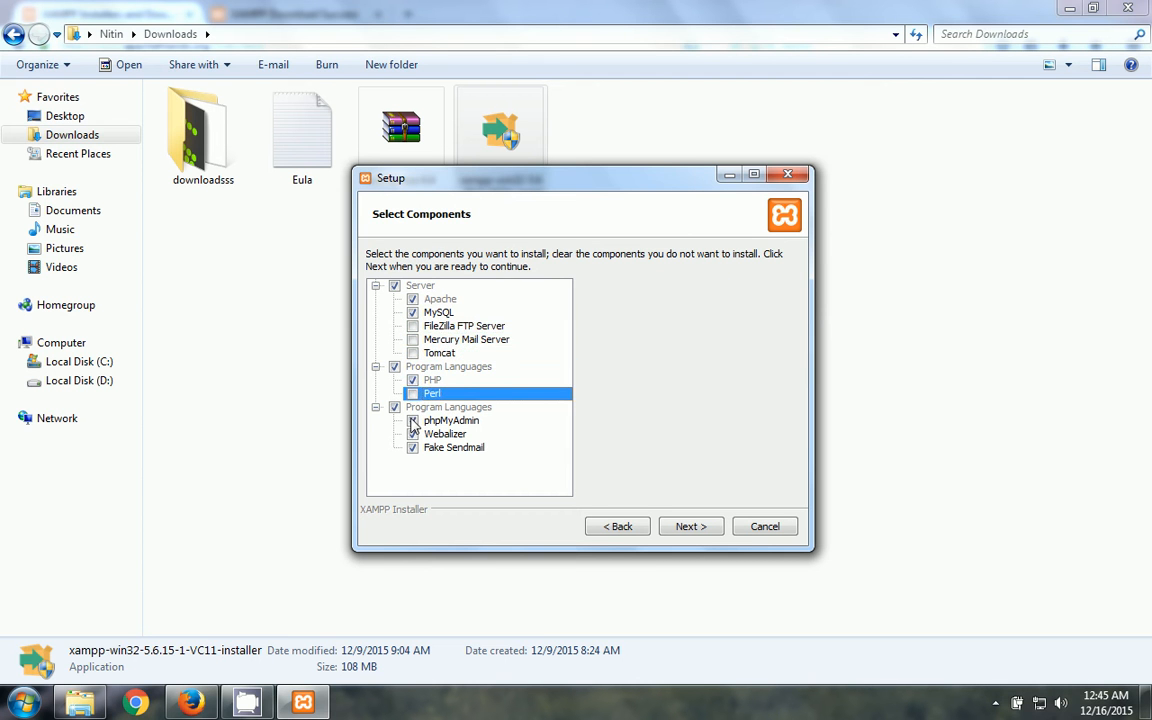
pyautogui.click(412, 434)
pyautogui.click(413, 448)
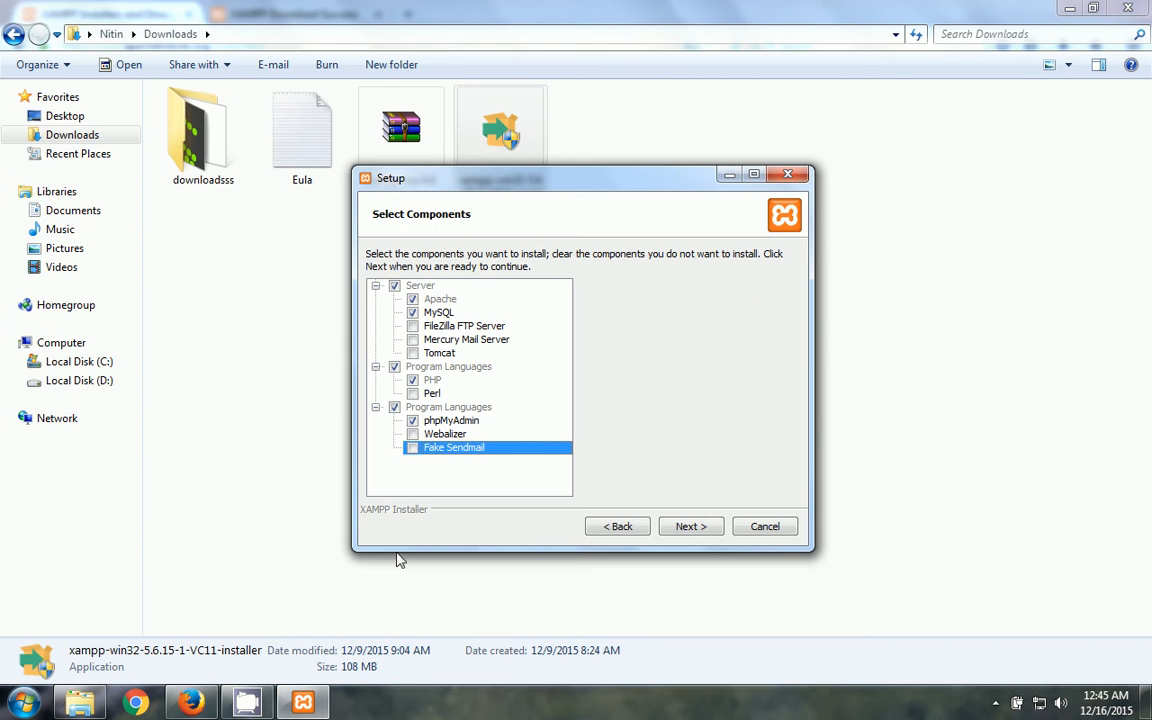
pyautogui.click(684, 526)
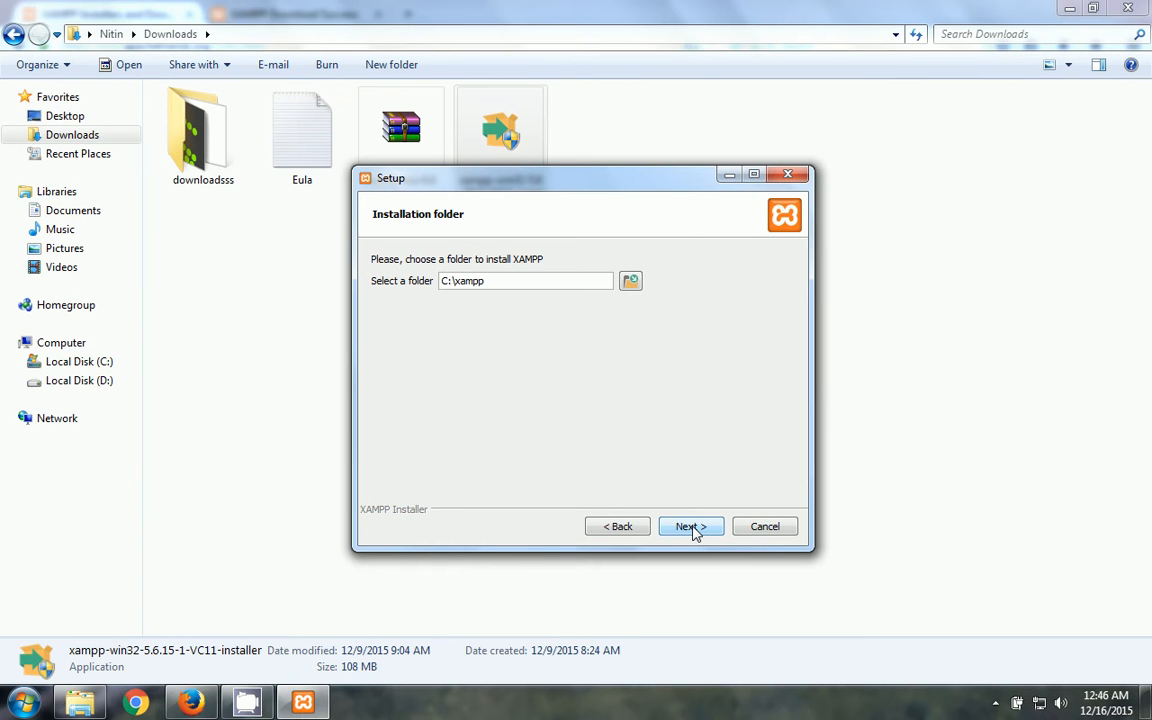
# - Keep C:\xampp as the folder, untick 'Learn more about Bitnami', and start installing
pyautogui.click(693, 528)
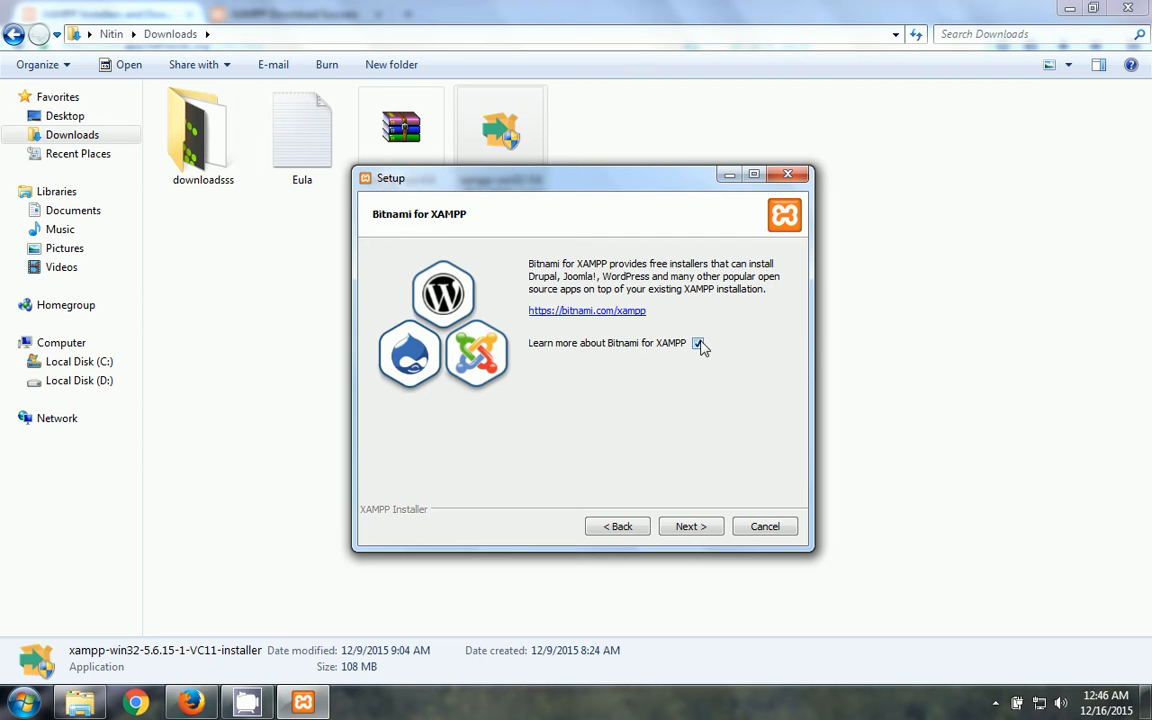
pyautogui.click(698, 343)
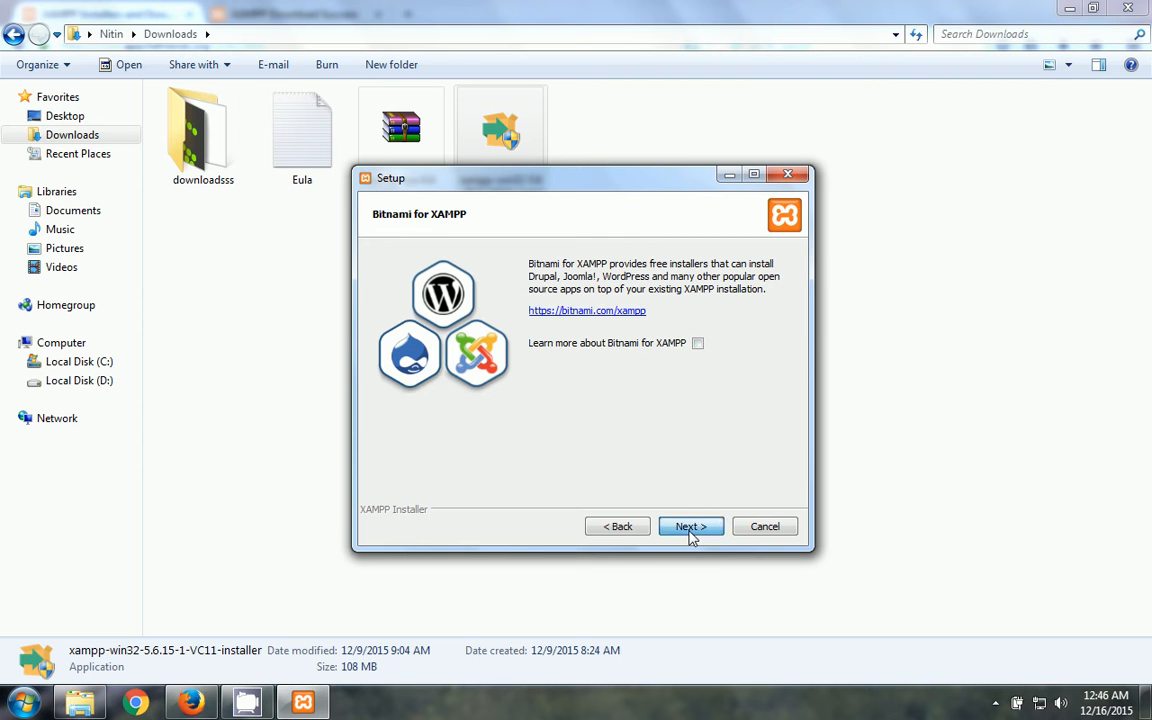
pyautogui.click(691, 530)
pyautogui.click(691, 530)
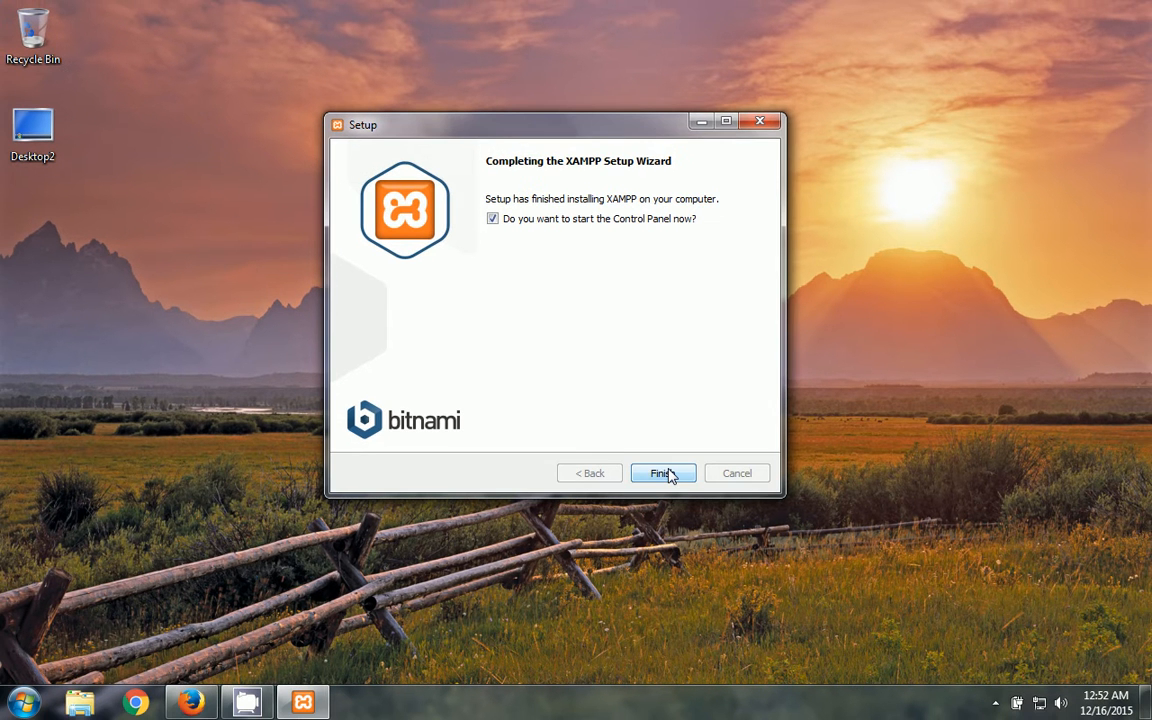
# - Finish the setup wizard and open the XAMPP Control Panel from the tray icon
pyautogui.click(664, 474)
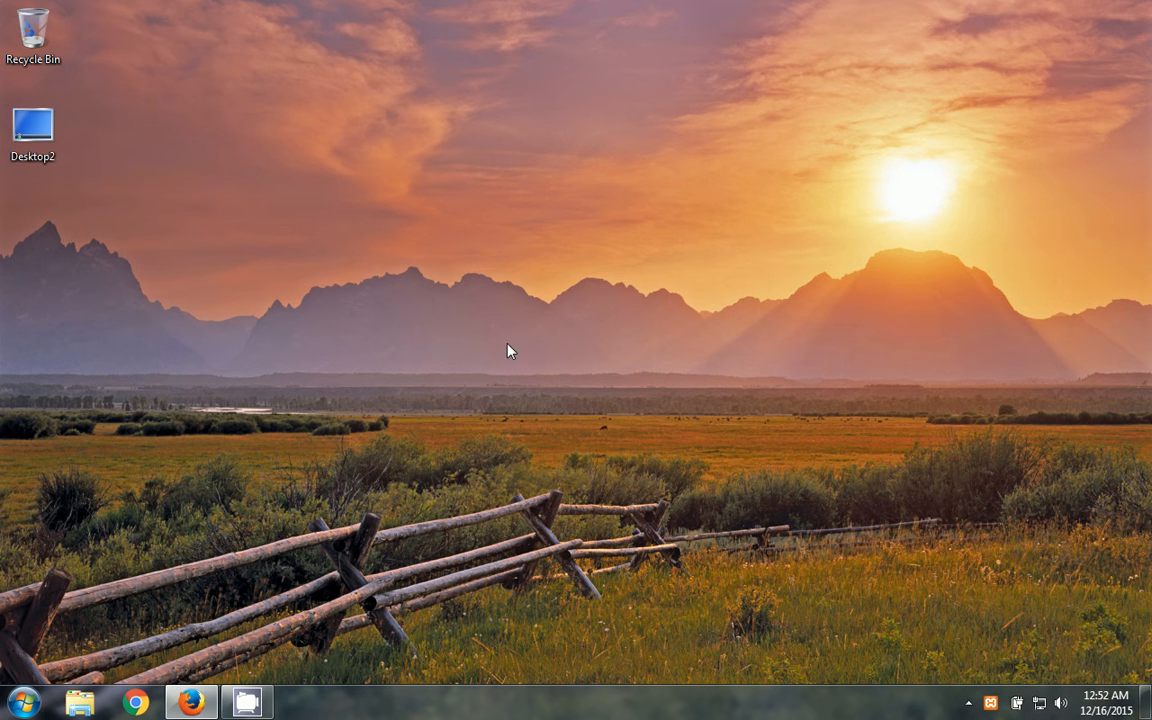
pyautogui.click(990, 705)
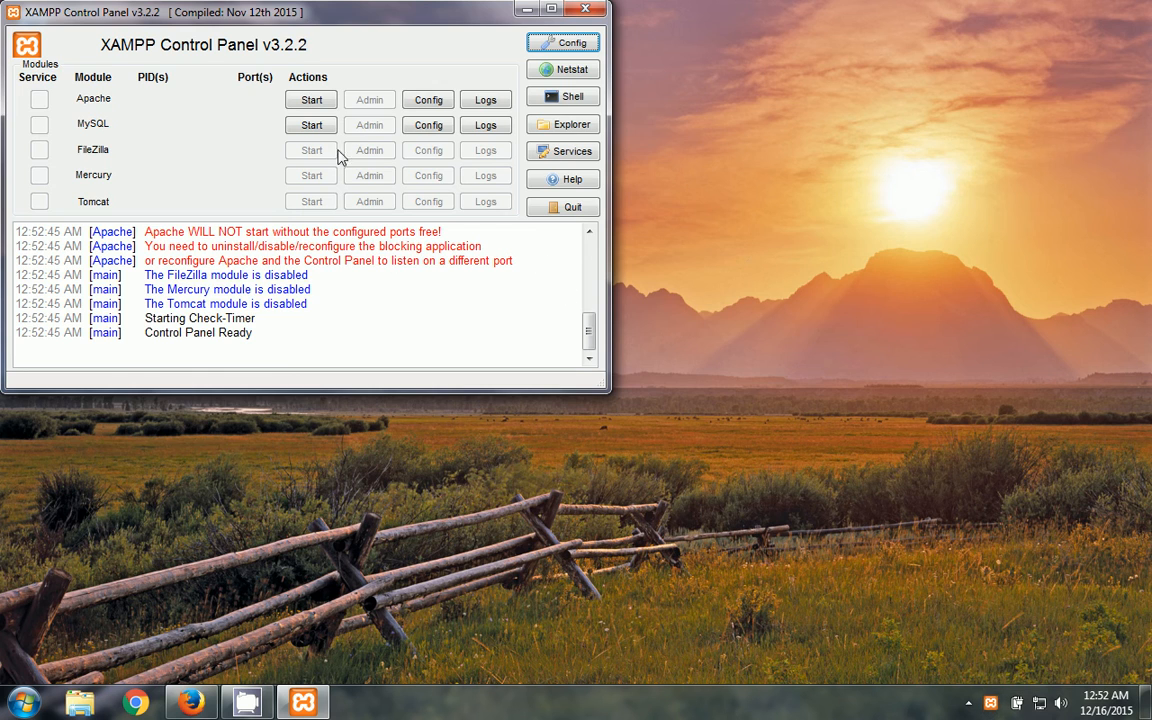
# - Centre the XAMPP Control Panel and try starting Apache
pyautogui.moveTo(297, 24); pyautogui.dragTo(518, 138)
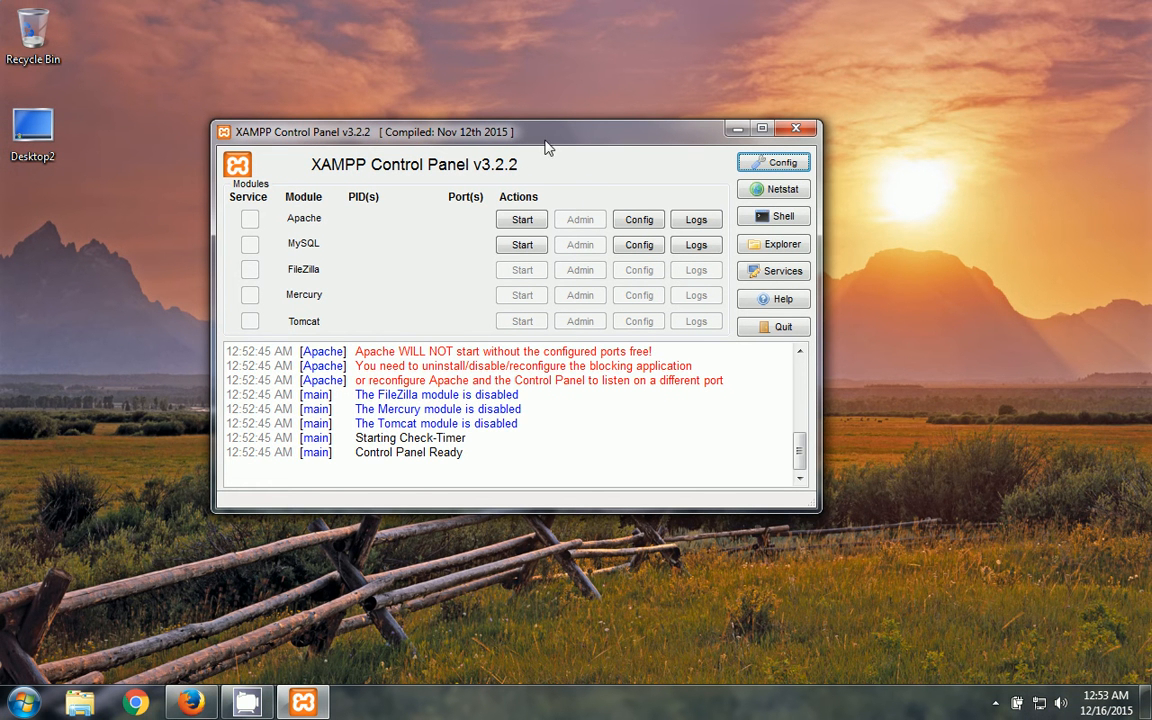
pyautogui.moveTo(558, 133); pyautogui.dragTo(598, 88)
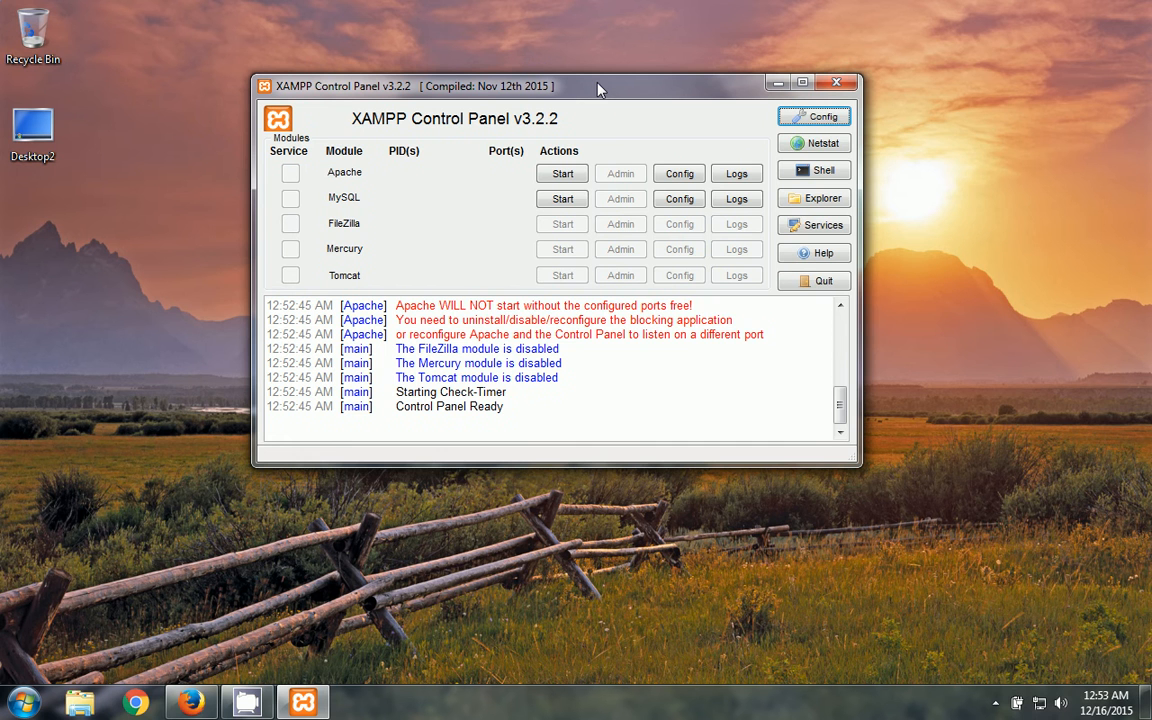
pyautogui.moveTo(598, 90); pyautogui.dragTo(582, 89)
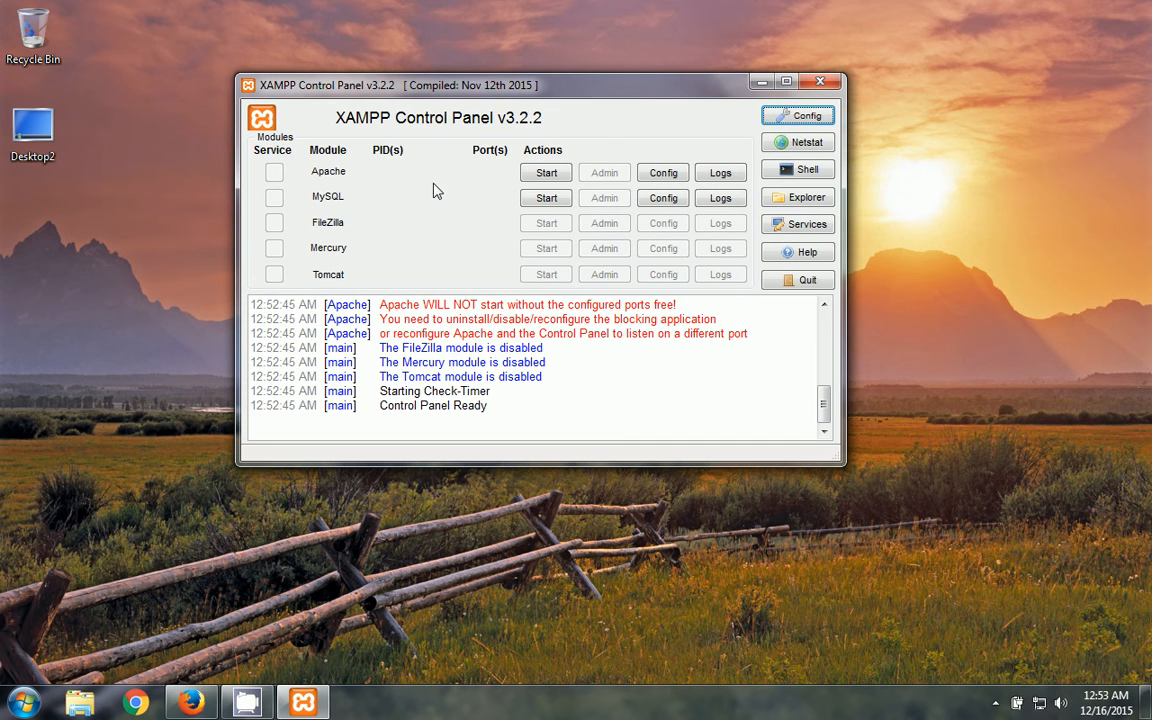
pyautogui.click(545, 173)
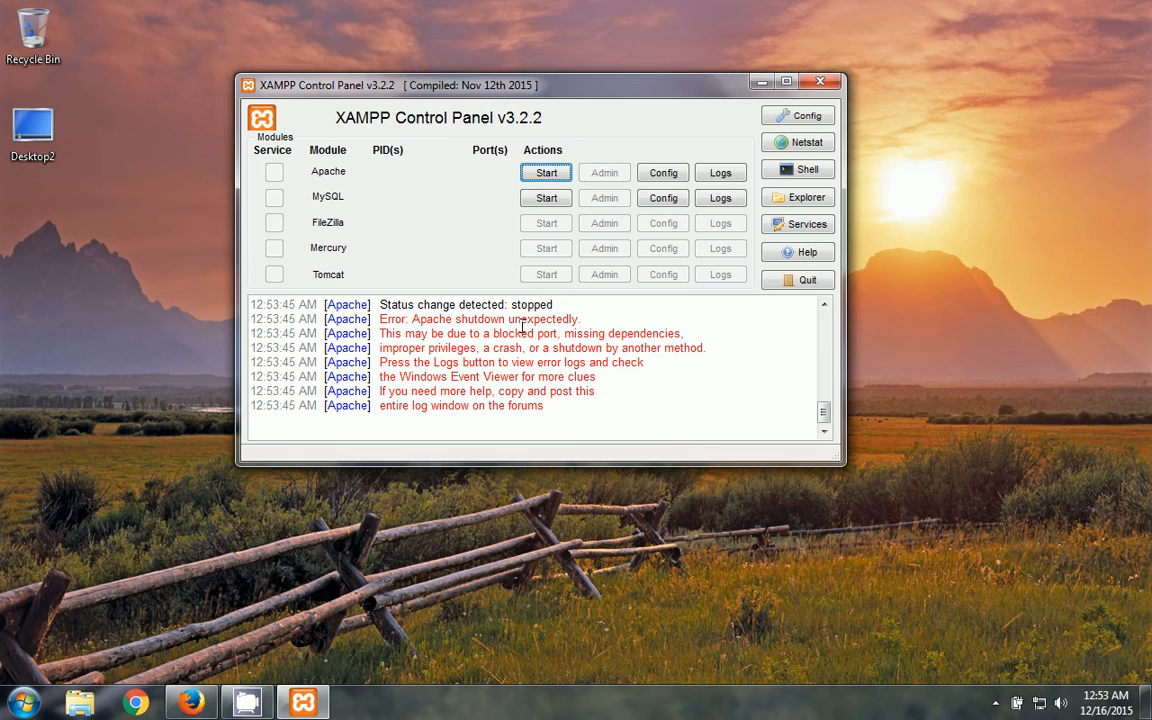
# - Close the XAMPP Control Panel and refresh the desktop
pyautogui.click(820, 82)
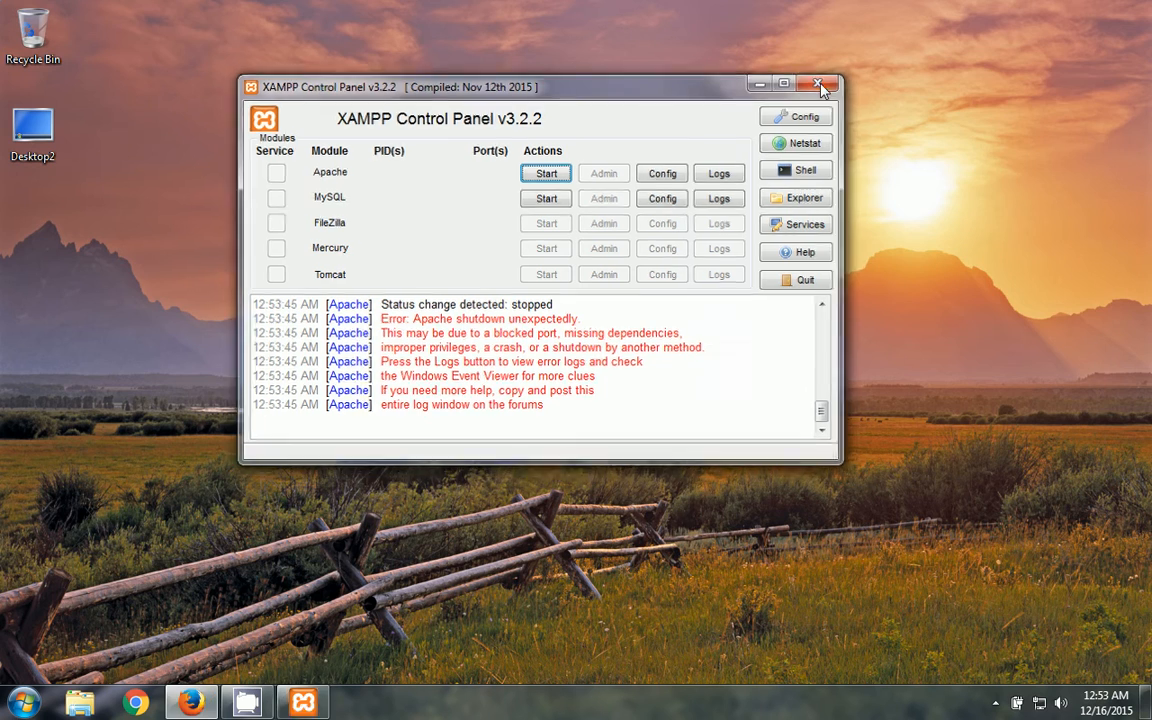
pyautogui.rightClick(536, 213)
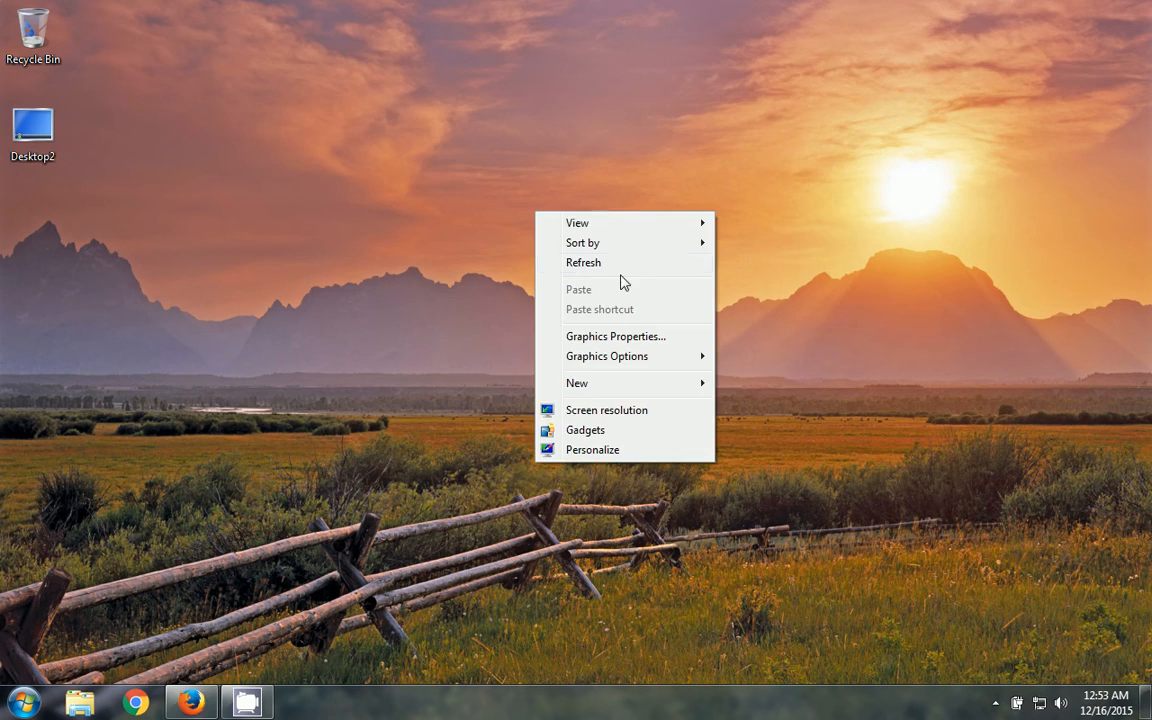
pyautogui.click(602, 267)
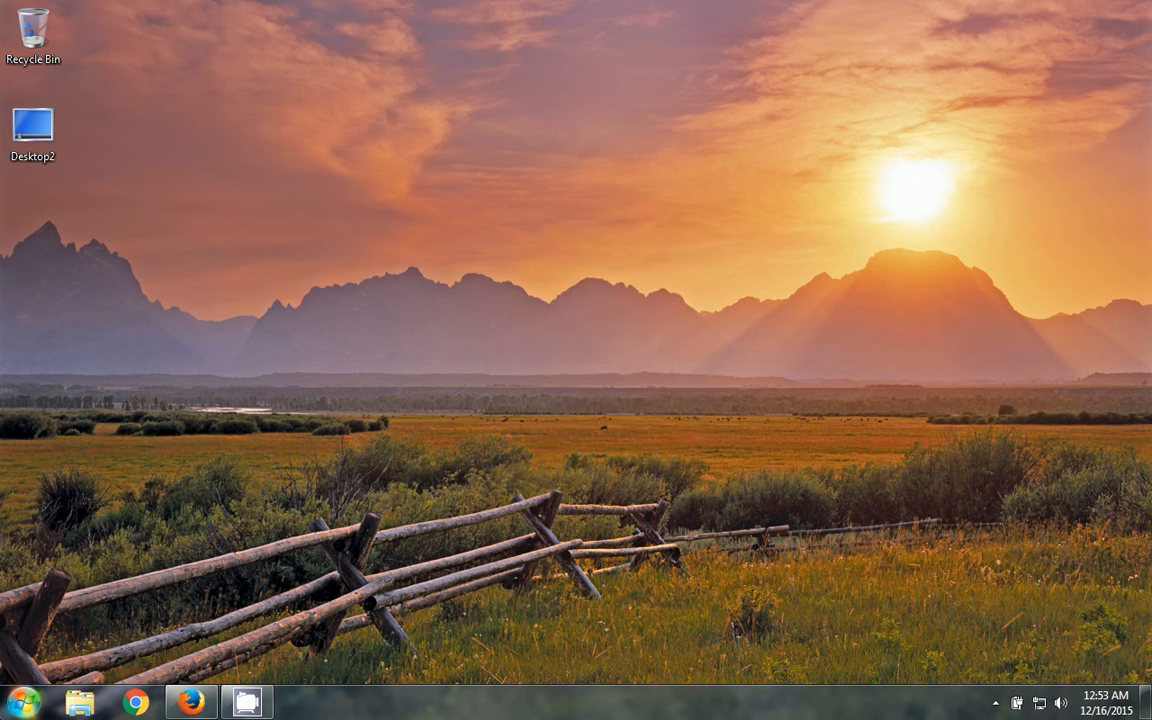
pyautogui.click(20, 700)
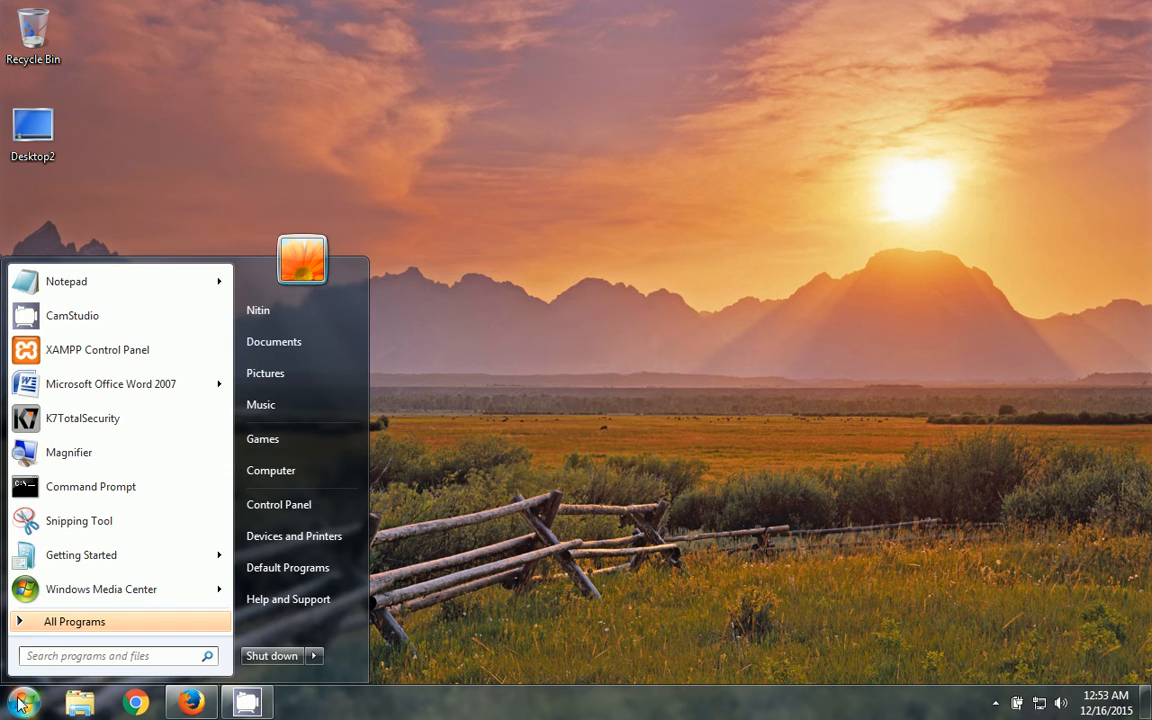
# - Relaunch XAMPP Control Panel as administrator from Start and centre its window
pyautogui.rightClick(110, 352)
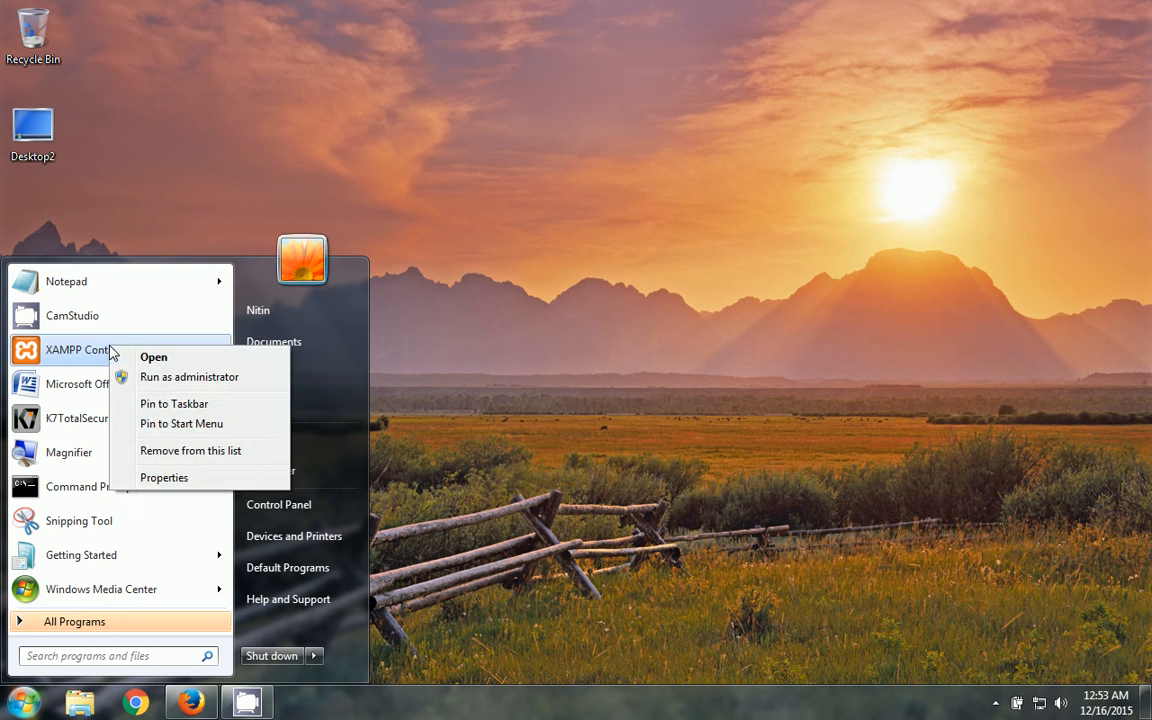
pyautogui.click(155, 376)
pyautogui.moveTo(158, 378)
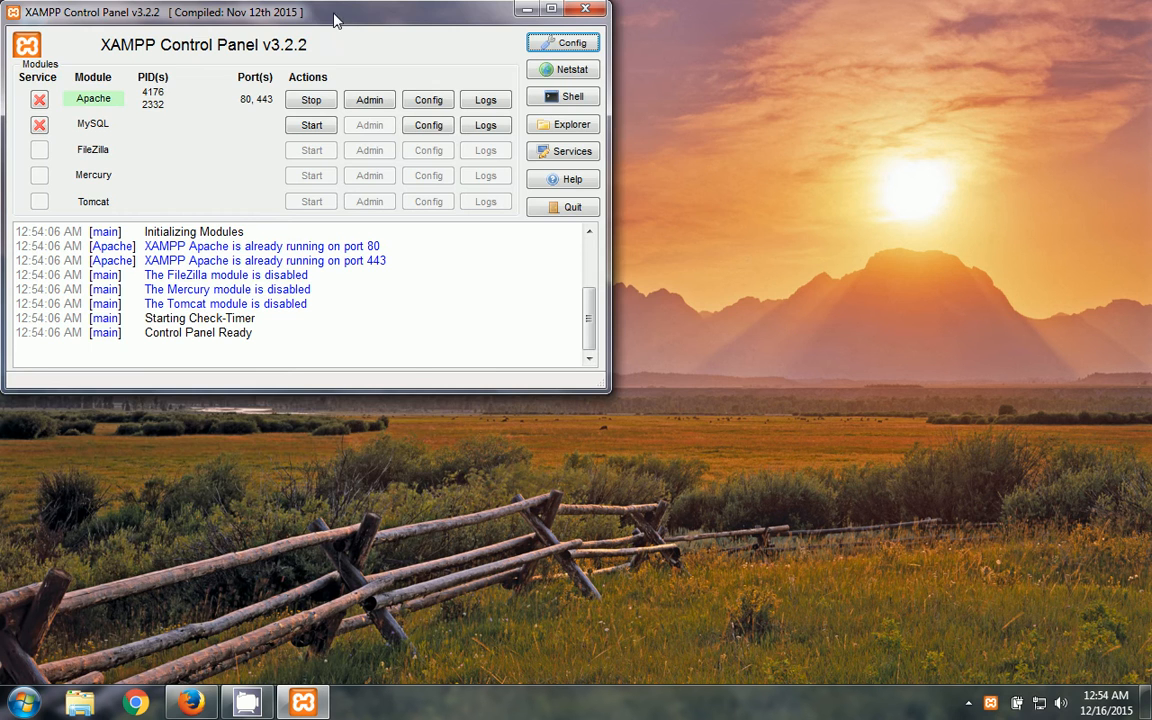
pyautogui.moveTo(336, 19); pyautogui.dragTo(507, 106)
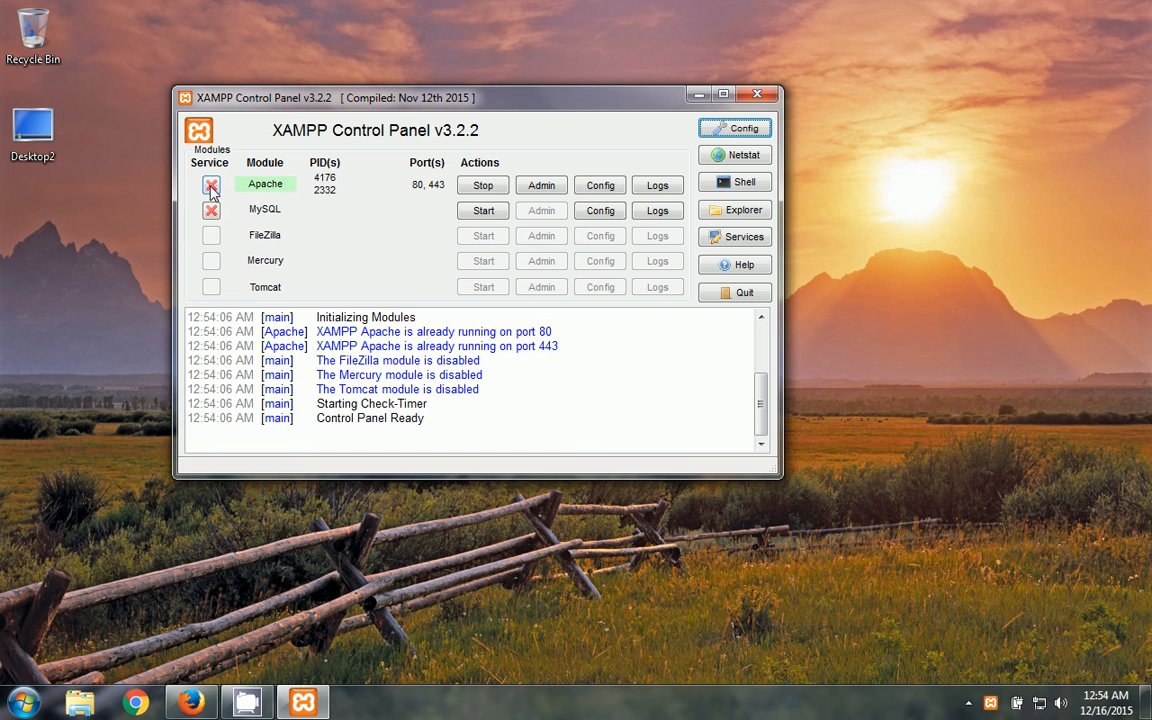
# - Start MySQL briefly, then stop both the Apache and MySQL services
pyautogui.click(482, 211)
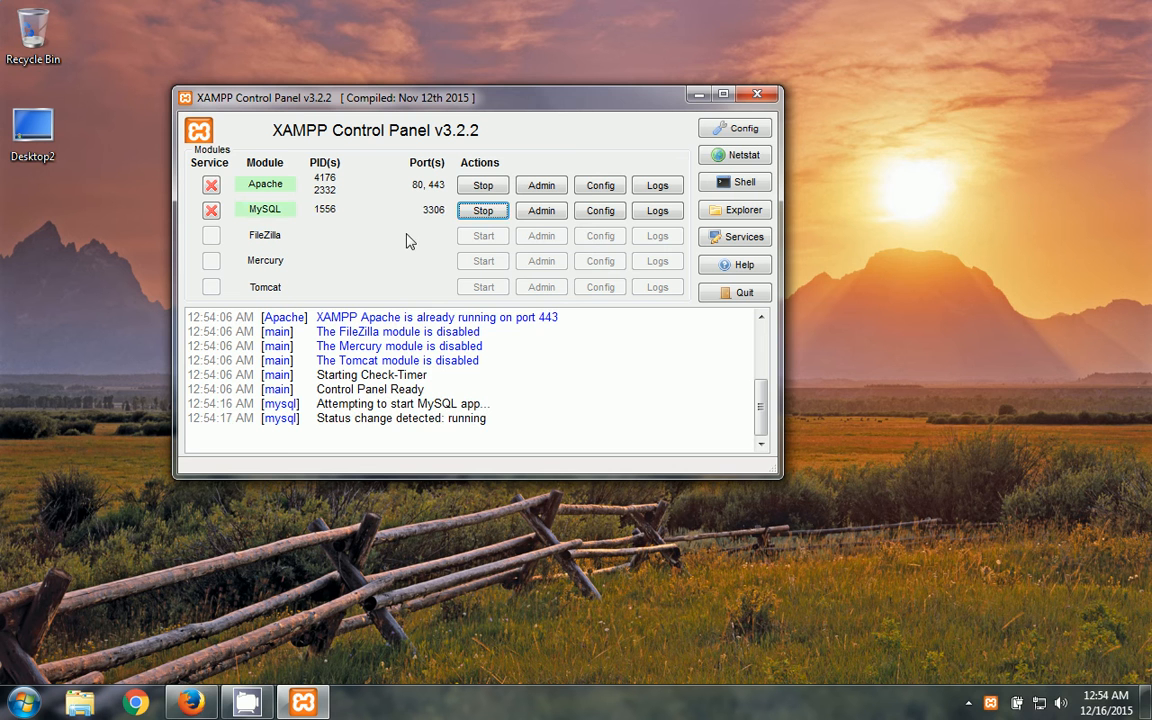
pyautogui.click(479, 190)
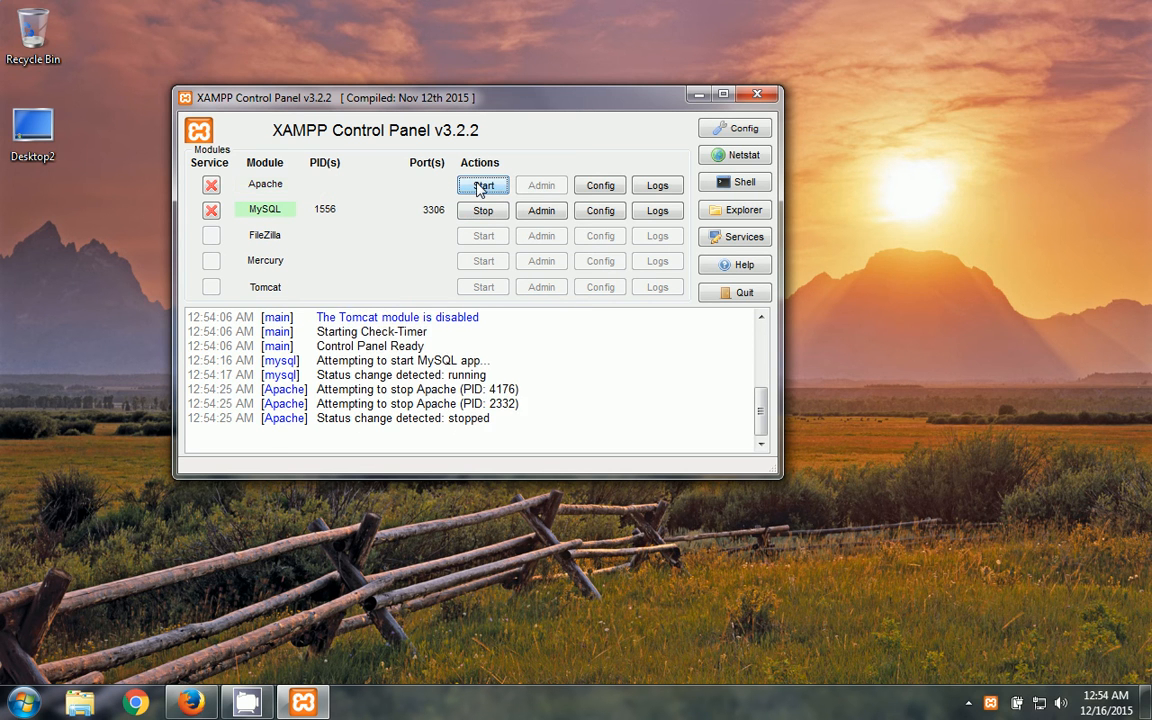
pyautogui.click(482, 211)
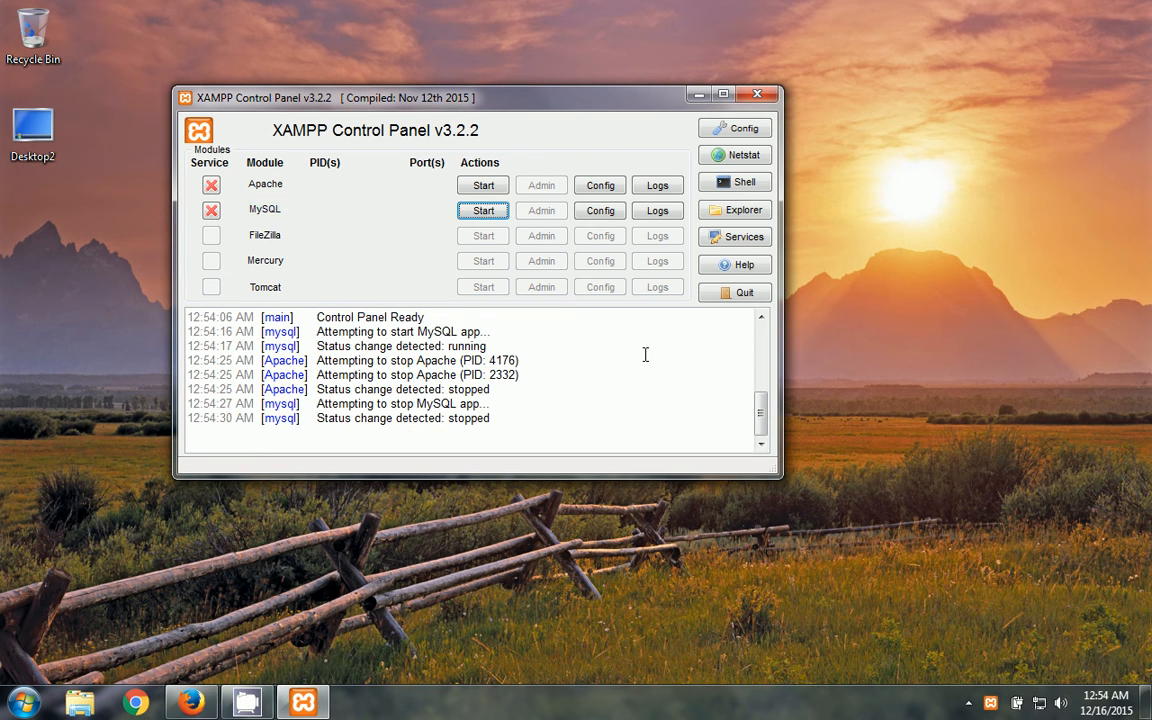
pyautogui.click(765, 366)
pyautogui.moveTo(765, 367); pyautogui.dragTo(761, 453)
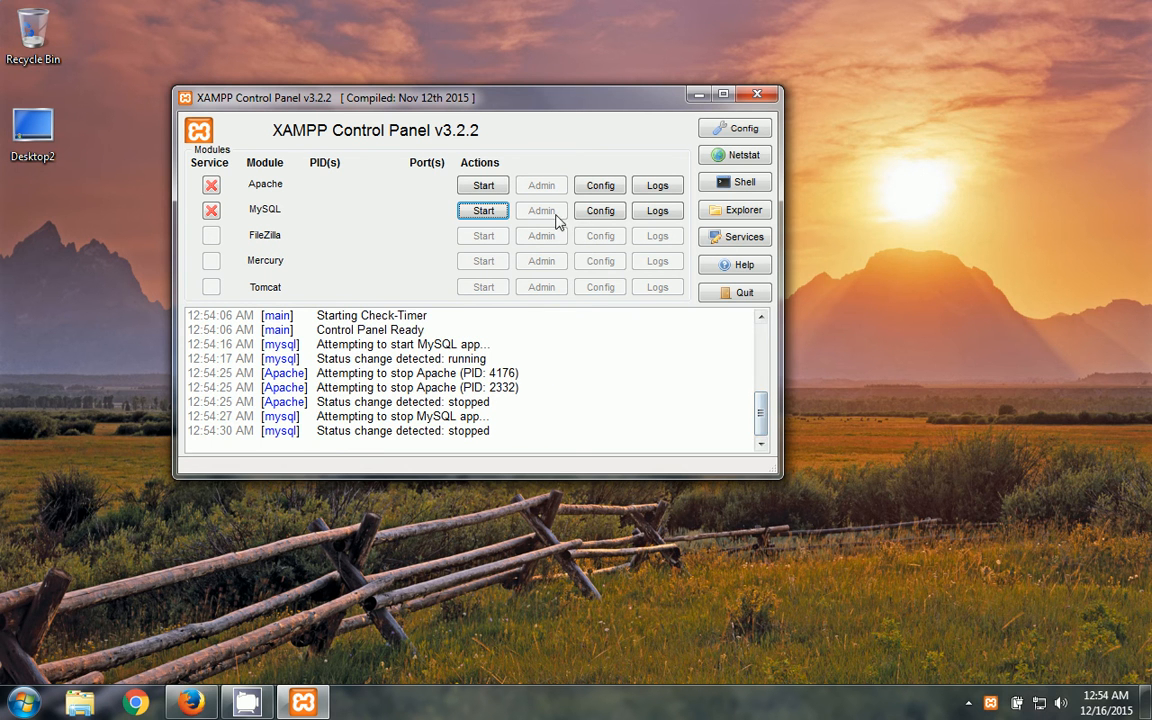
# - Restart Apache and MySQL, then open the XAMPP dashboard with Apache's Admin button
pyautogui.click(496, 190)
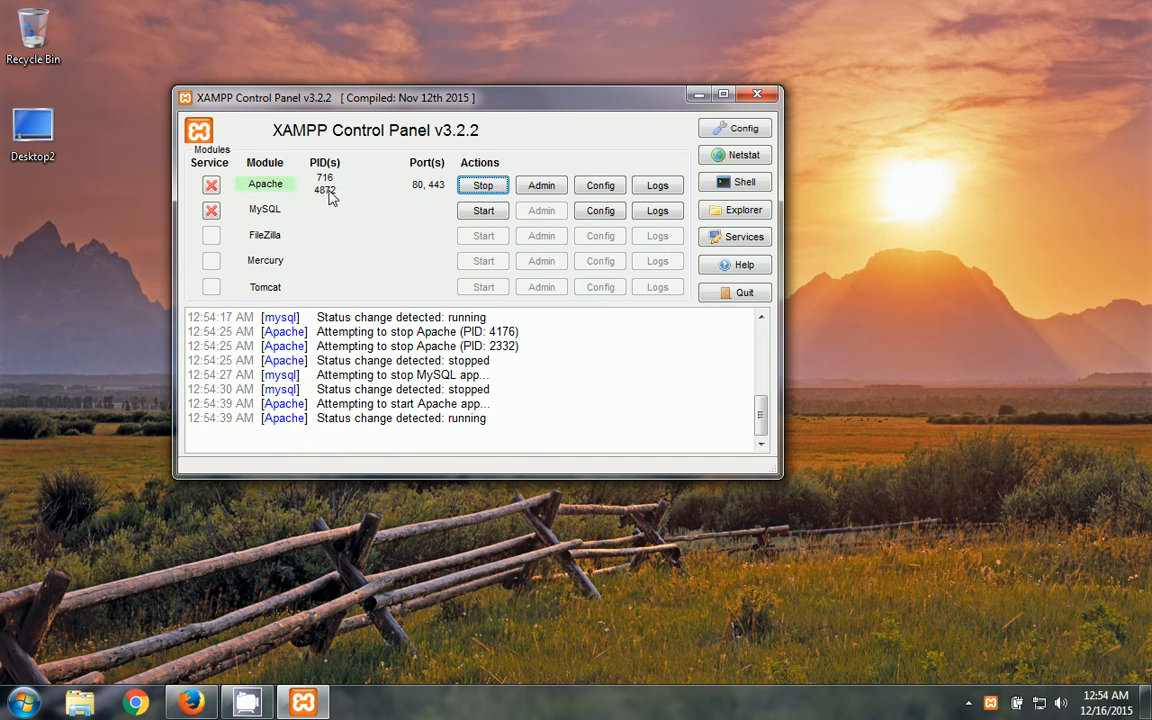
pyautogui.click(484, 211)
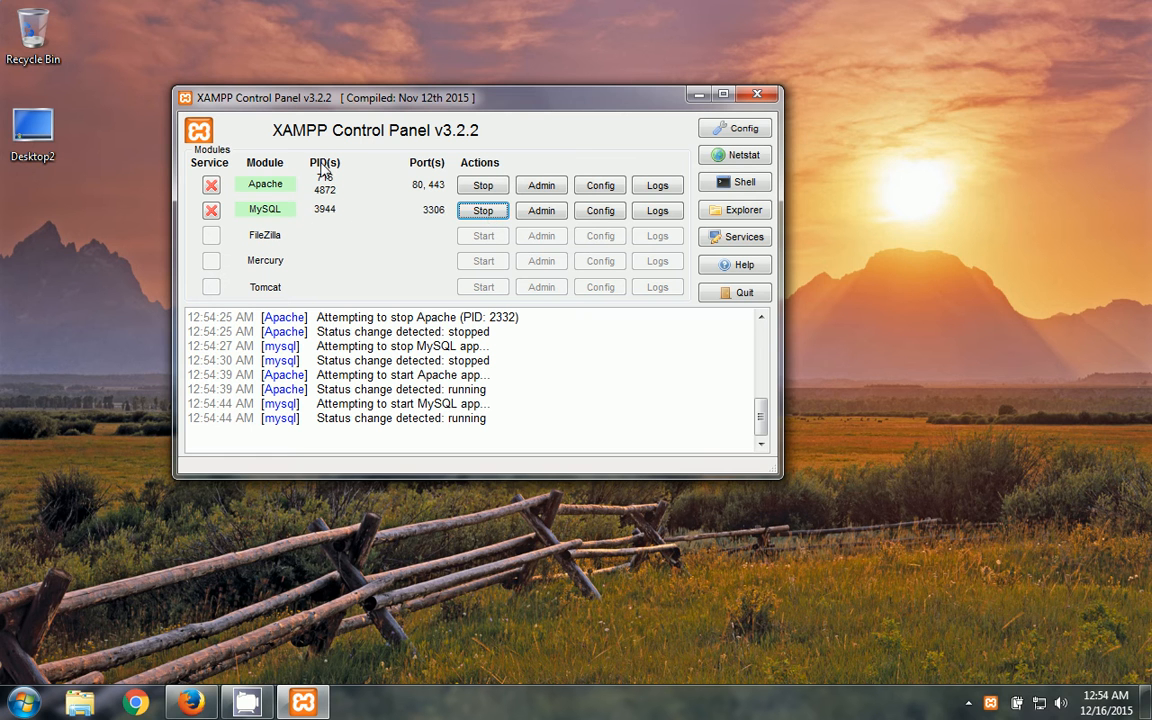
pyautogui.click(538, 189)
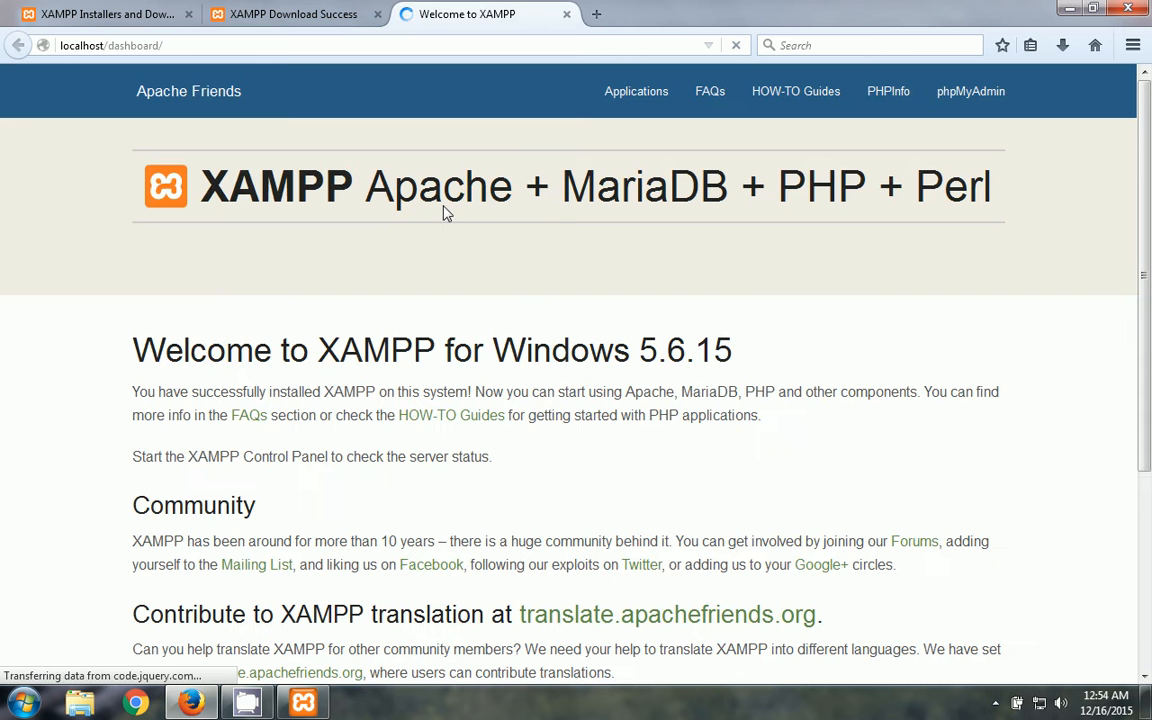
pyautogui.click(212, 45)
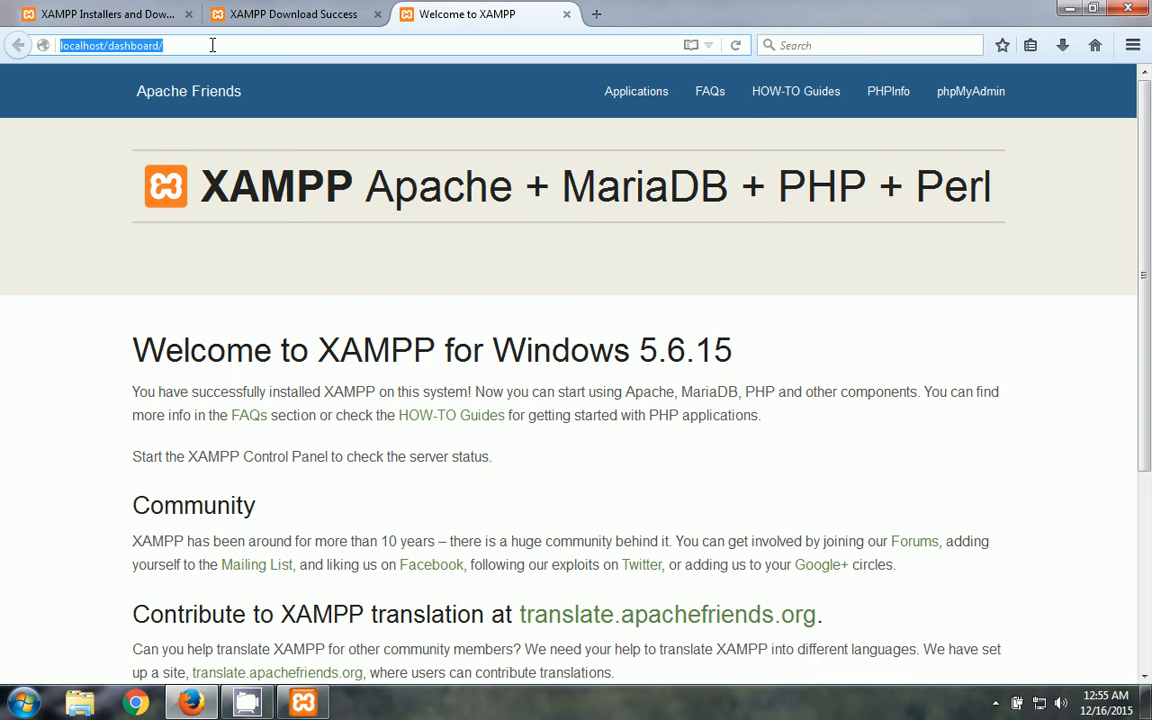
pyautogui.write('http')
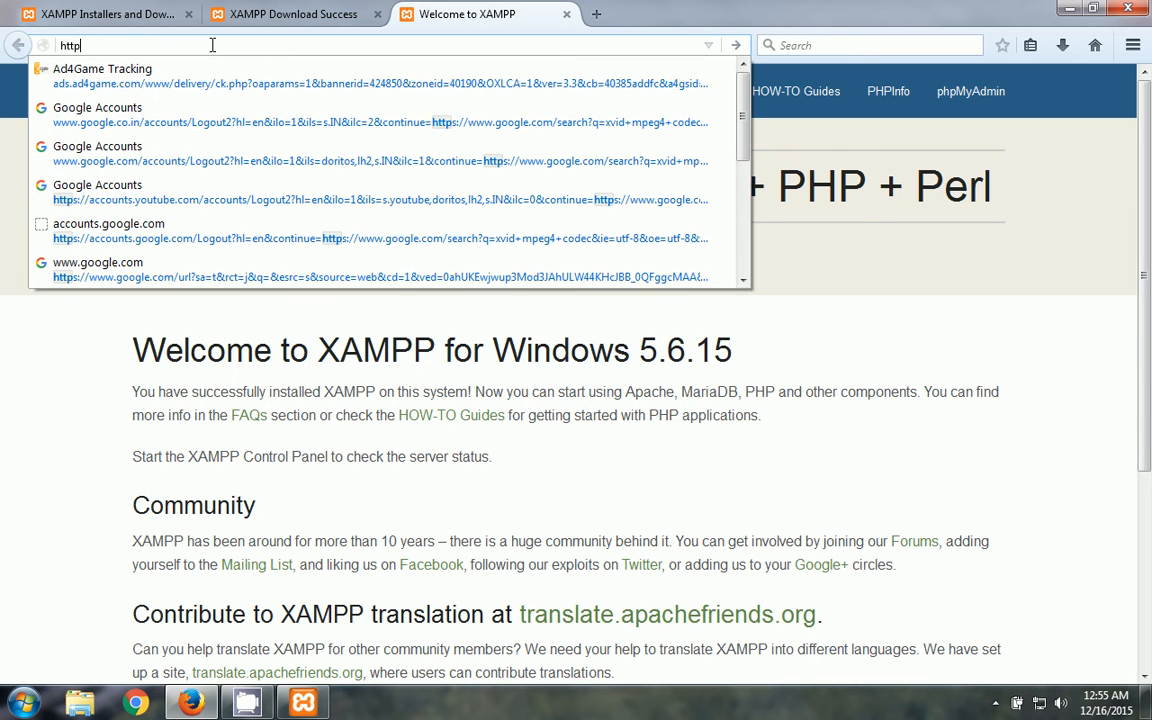
pyautogui.write(':..')
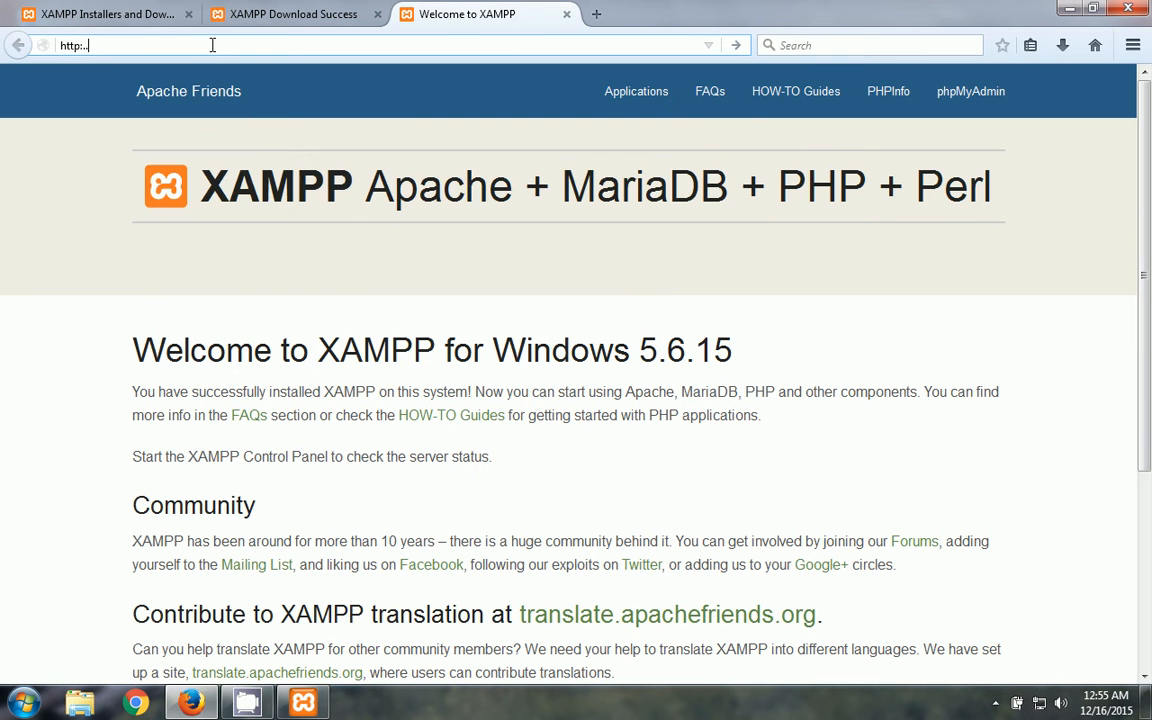
pyautogui.press('BackSpace')
pyautogui.press('BackSpace')
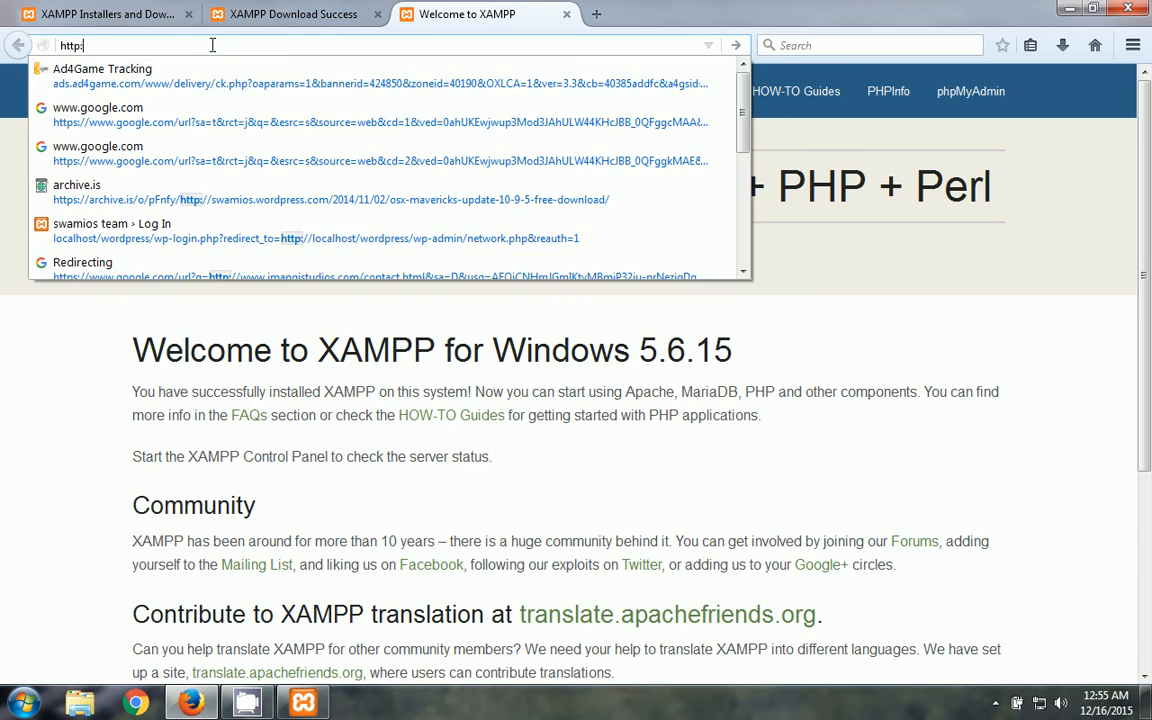
pyautogui.write('//loca')
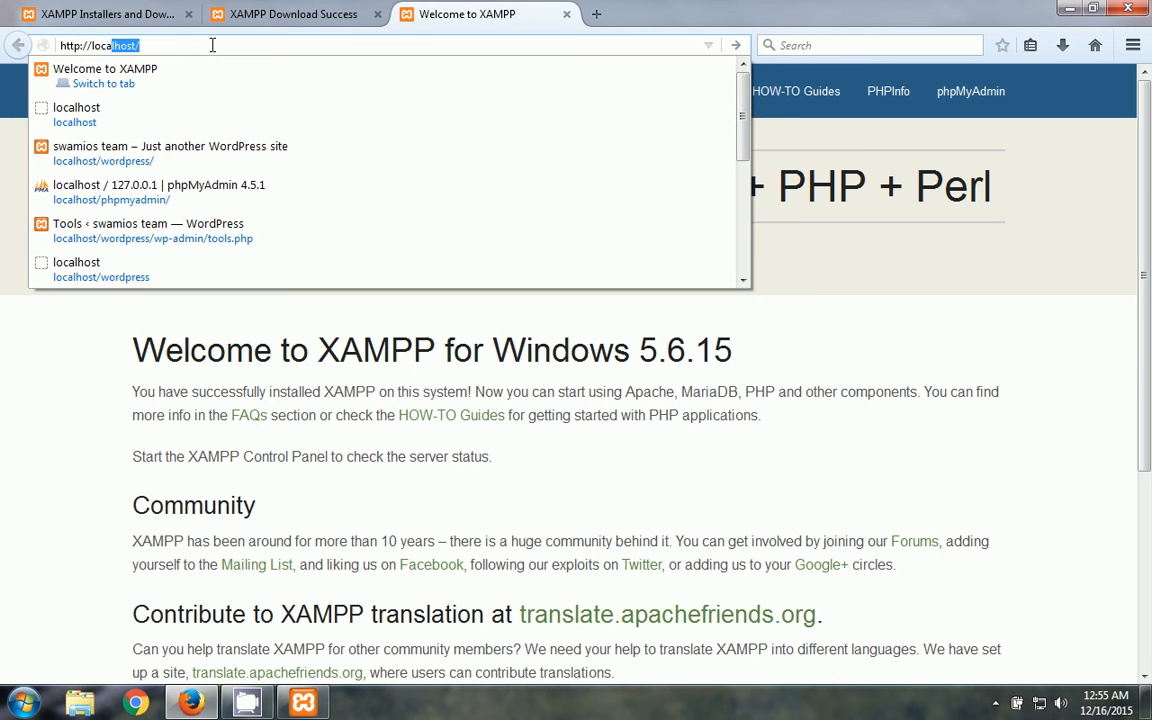
pyautogui.write('l')
pyautogui.press('Return')
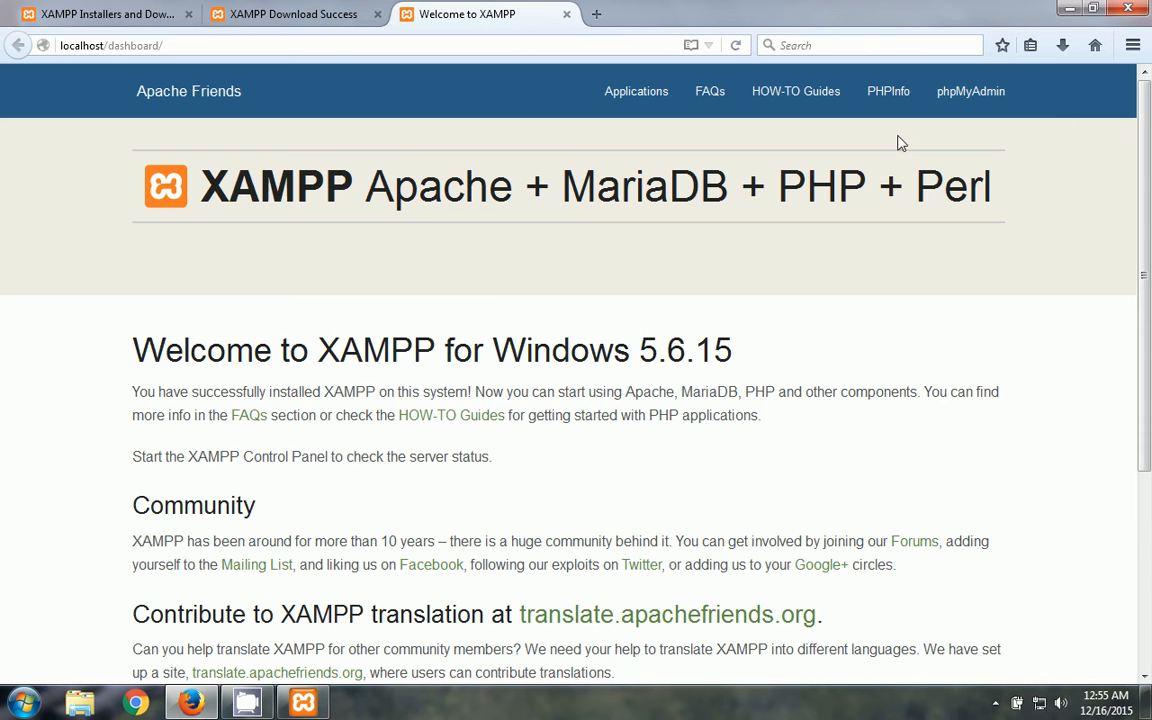
pyautogui.moveTo(1149, 127); pyautogui.dragTo(1149, 88)
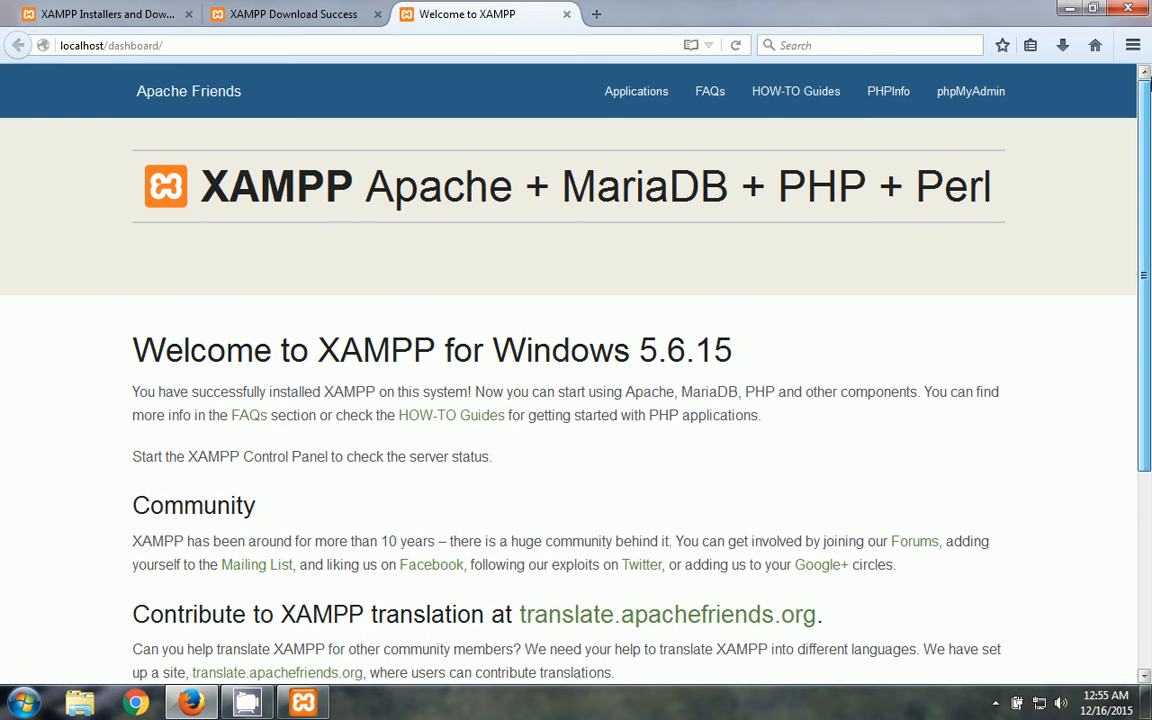
# - Nudge the XAMPP Control Panel window higher, return to Firefox, and open a blank tab
pyautogui.click(1070, 8)
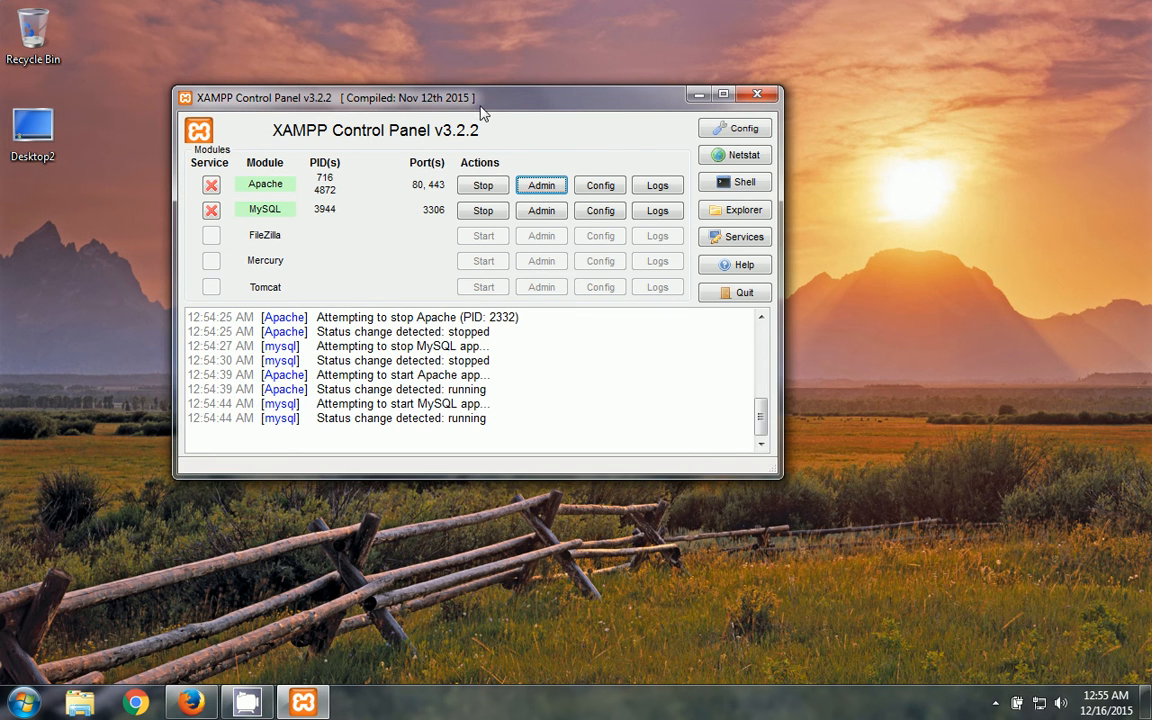
pyautogui.moveTo(480, 108); pyautogui.dragTo(477, 87)
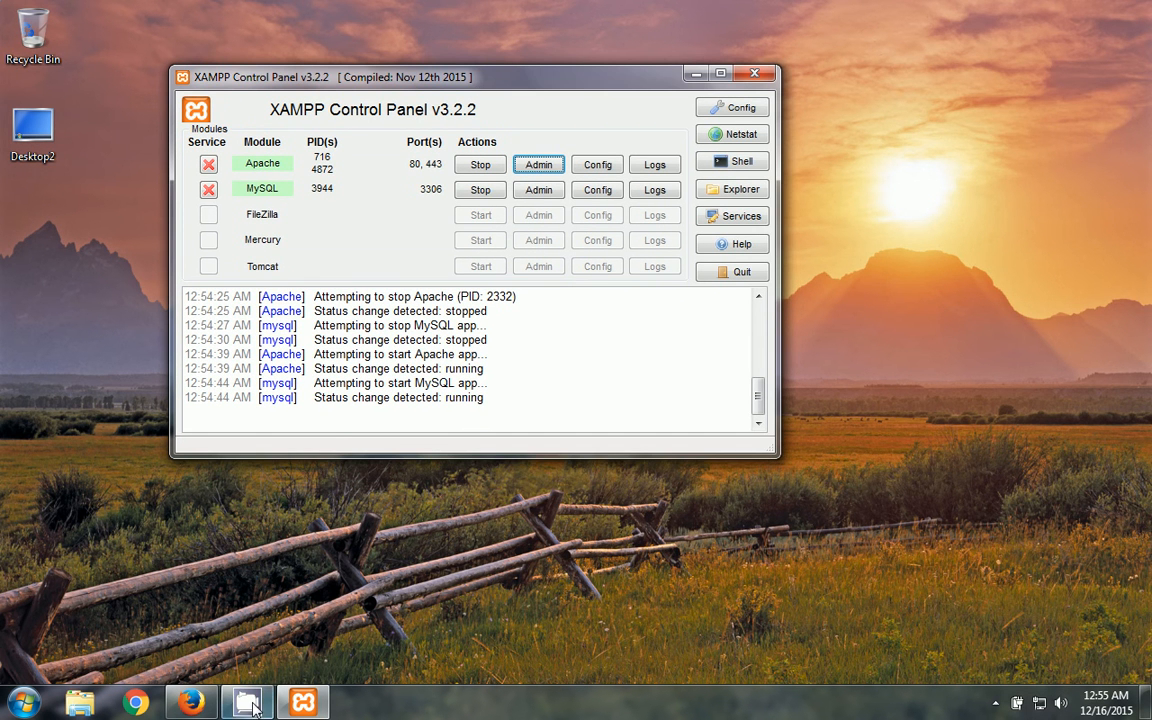
pyautogui.click(193, 704)
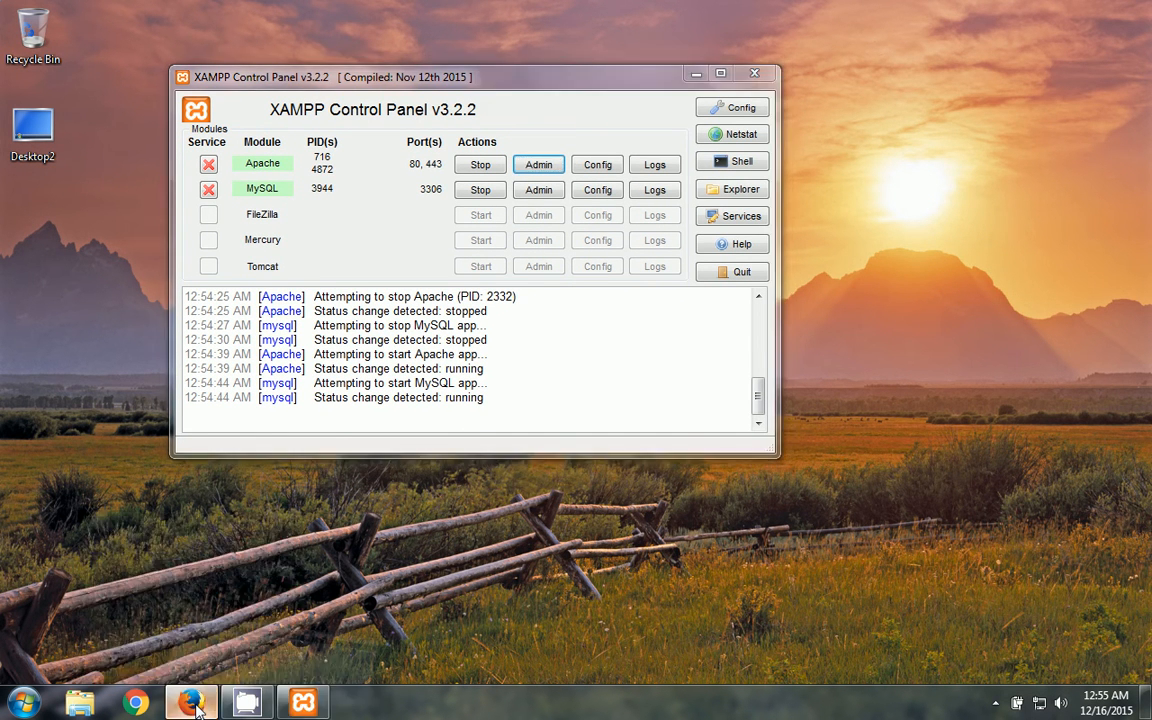
pyautogui.click(597, 15)
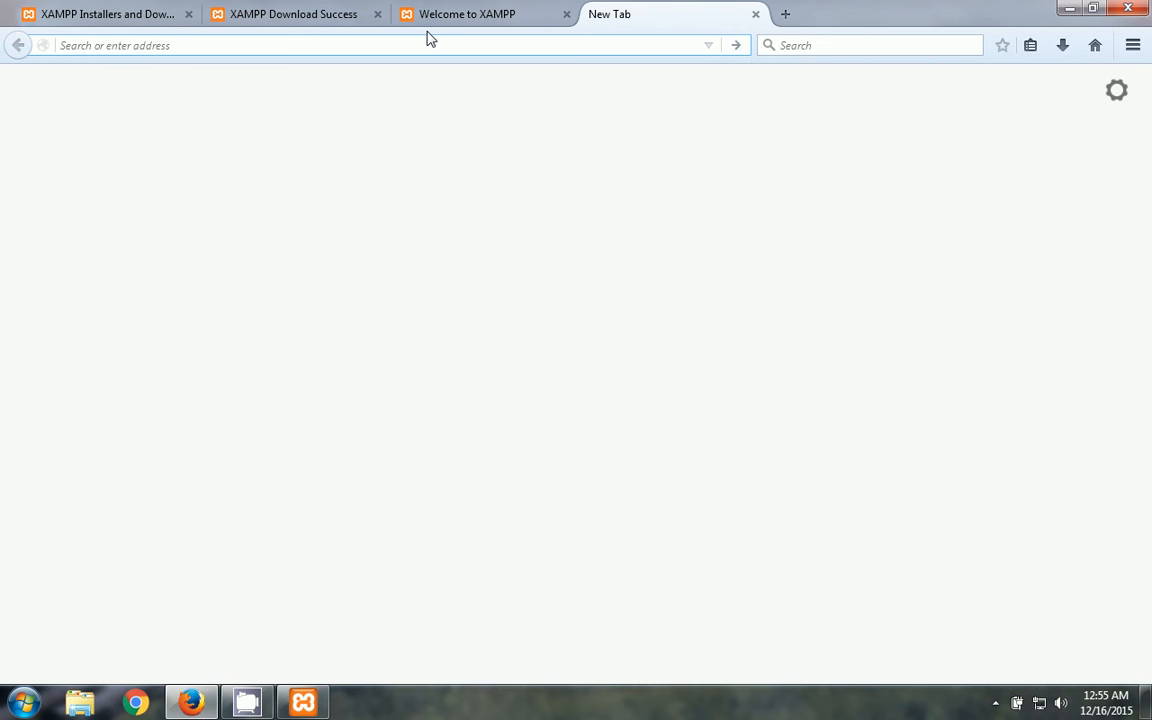
# - Search the web for wordpress, then refine the search to wordpress.org
pyautogui.write('wordpress')
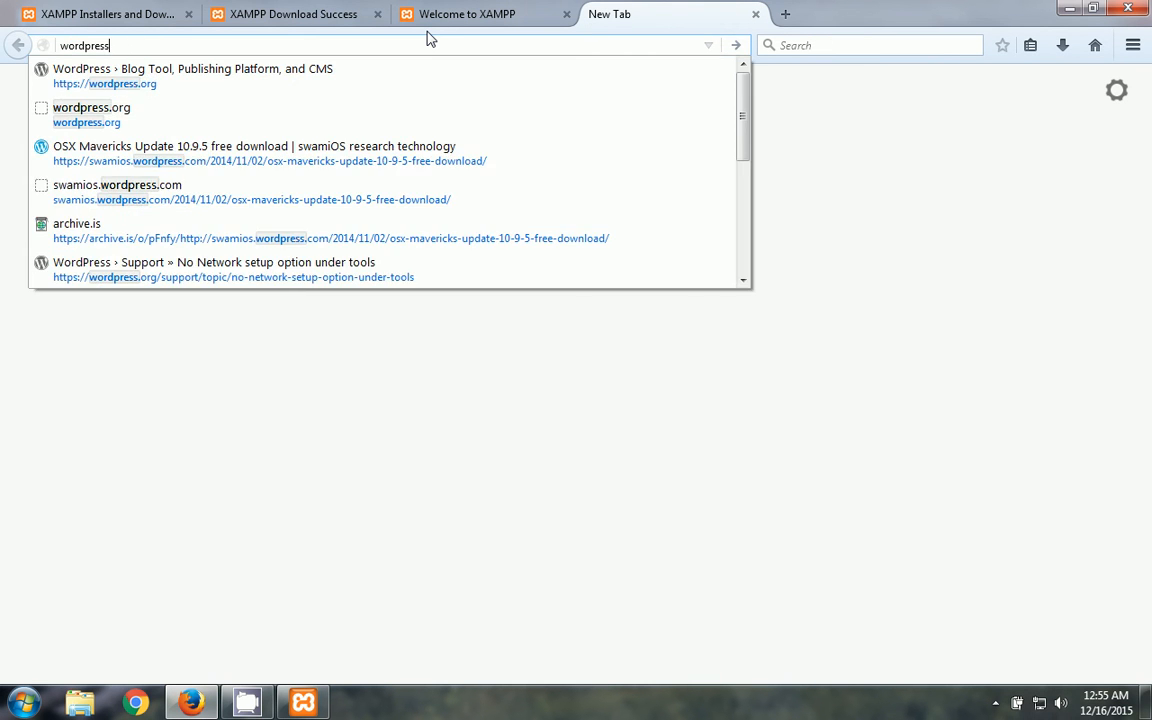
pyautogui.press('Return')
pyautogui.click(489, 13)
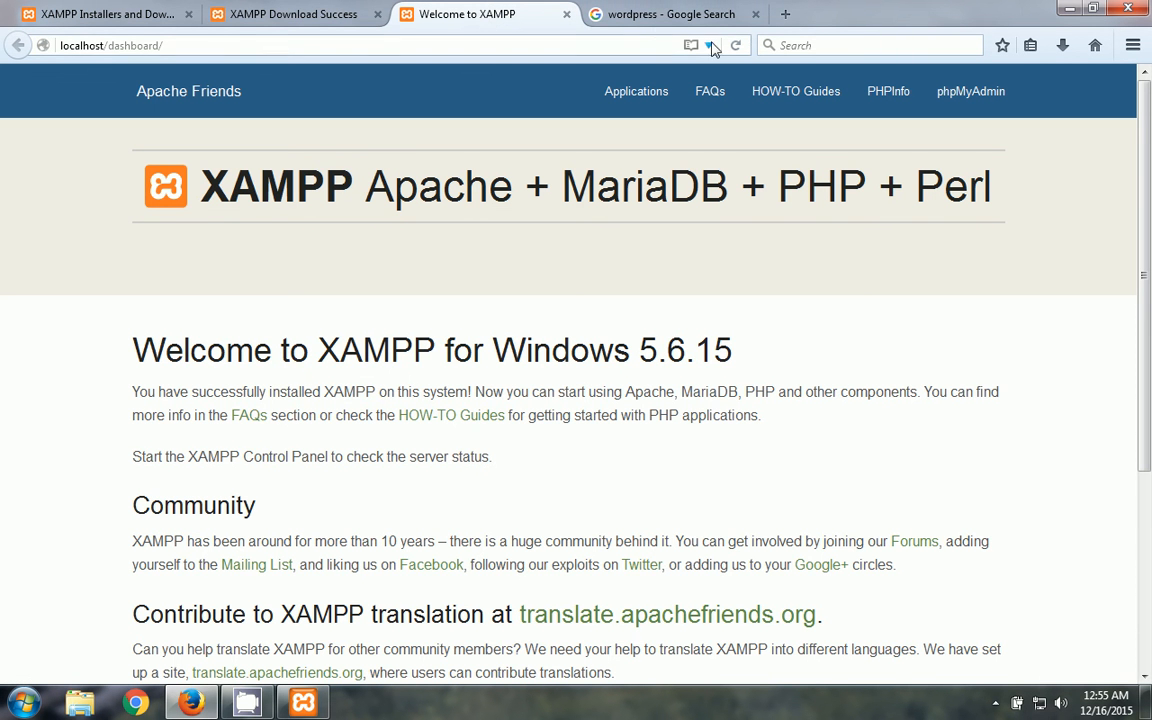
pyautogui.click(649, 18)
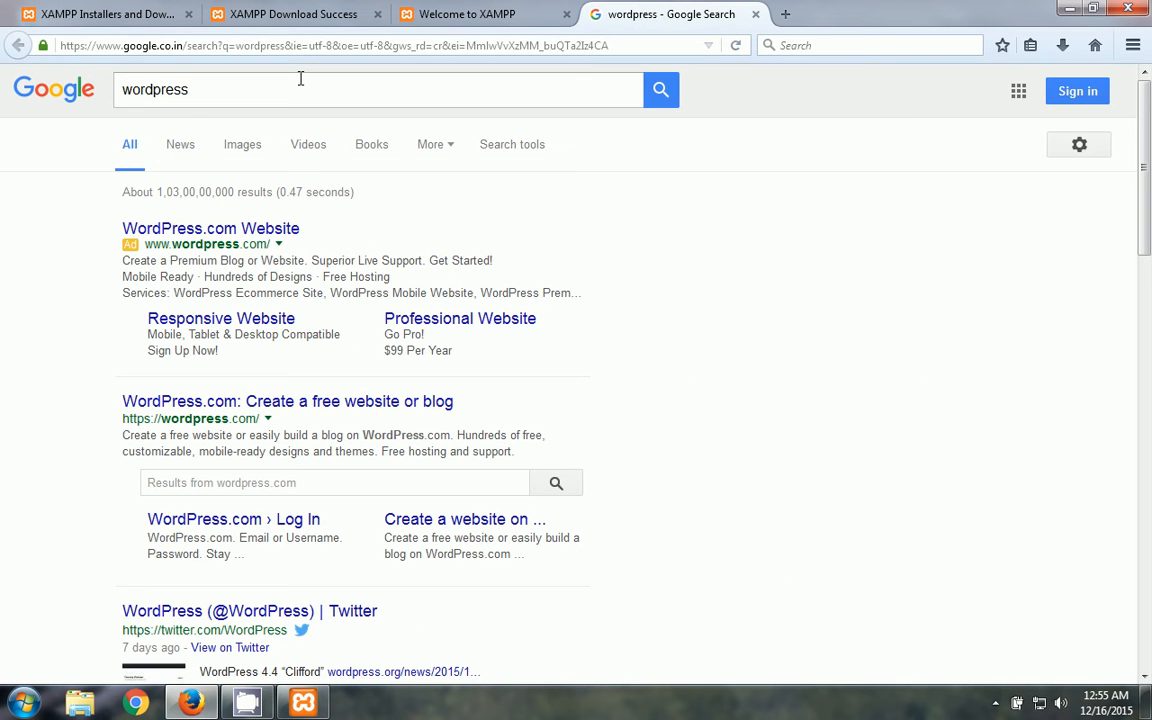
pyautogui.moveTo(301, 78); pyautogui.dragTo(47, 72)
pyautogui.click(216, 78)
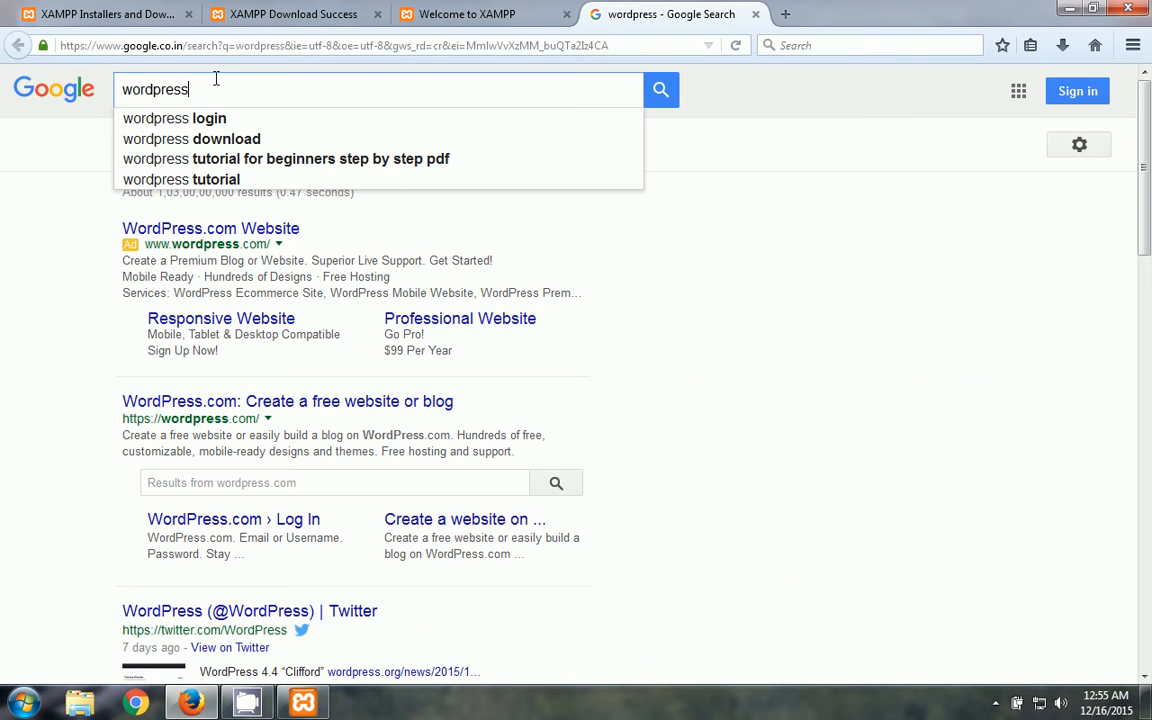
pyautogui.write('.org')
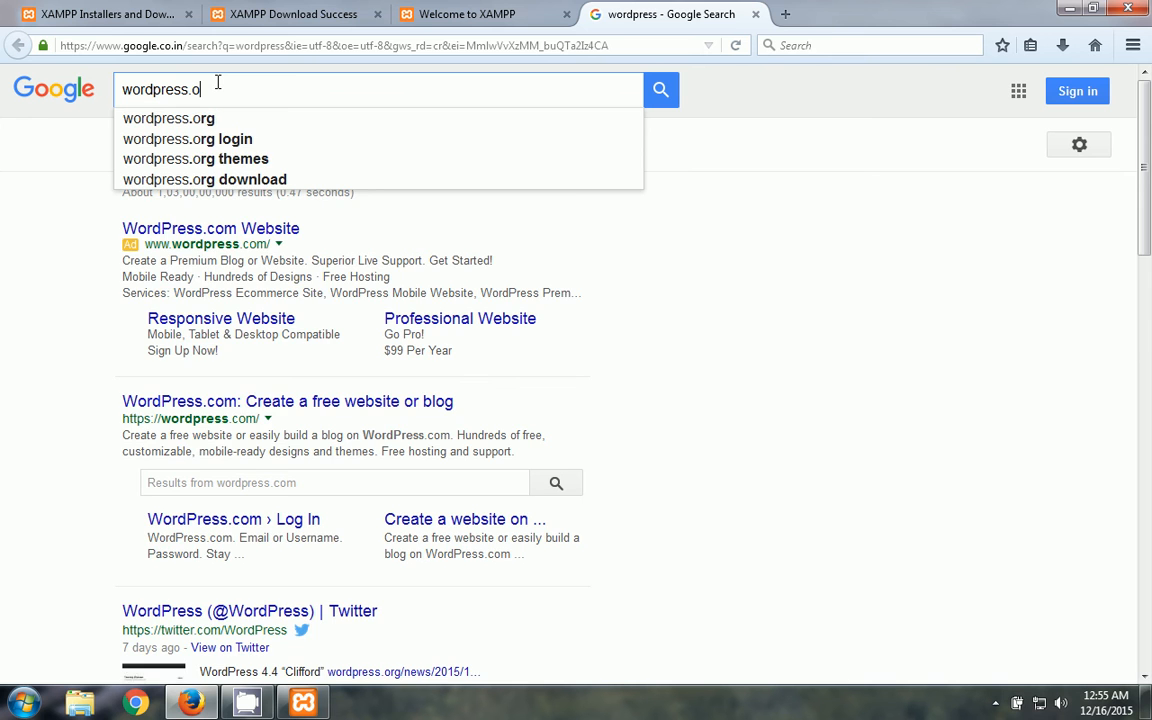
pyautogui.press('Return')
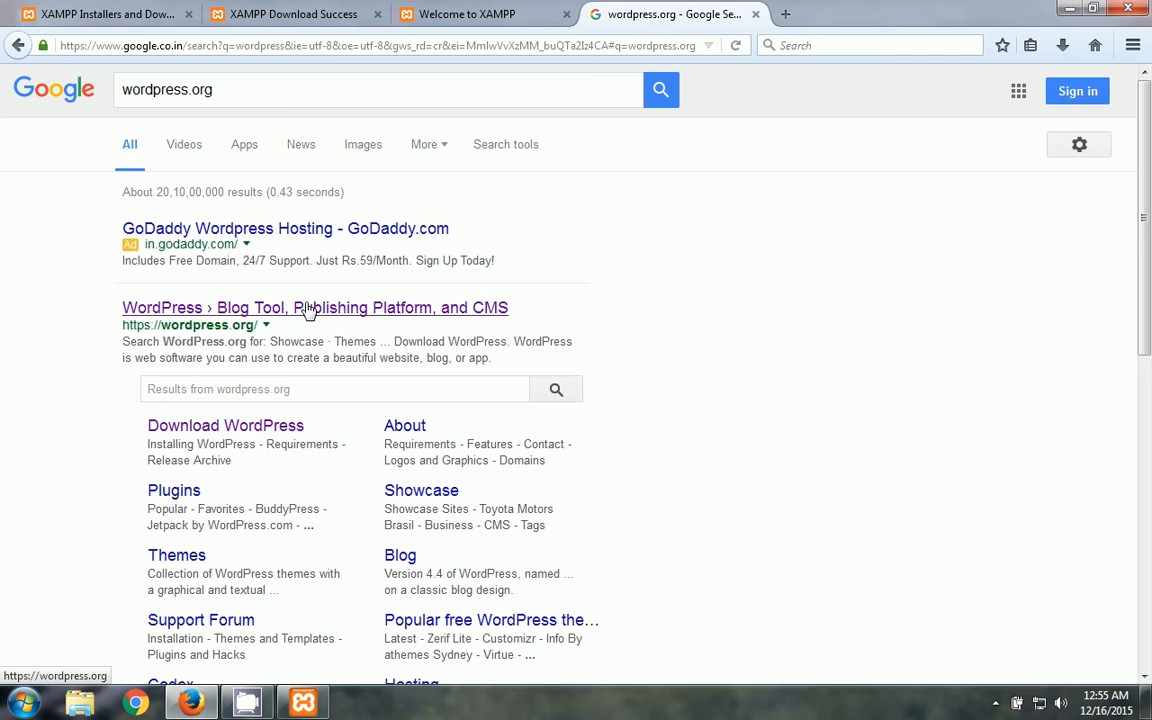
# - Open the official wordpress.org site and go to its Download WordPress 4.4 page
pyautogui.click(379, 311)
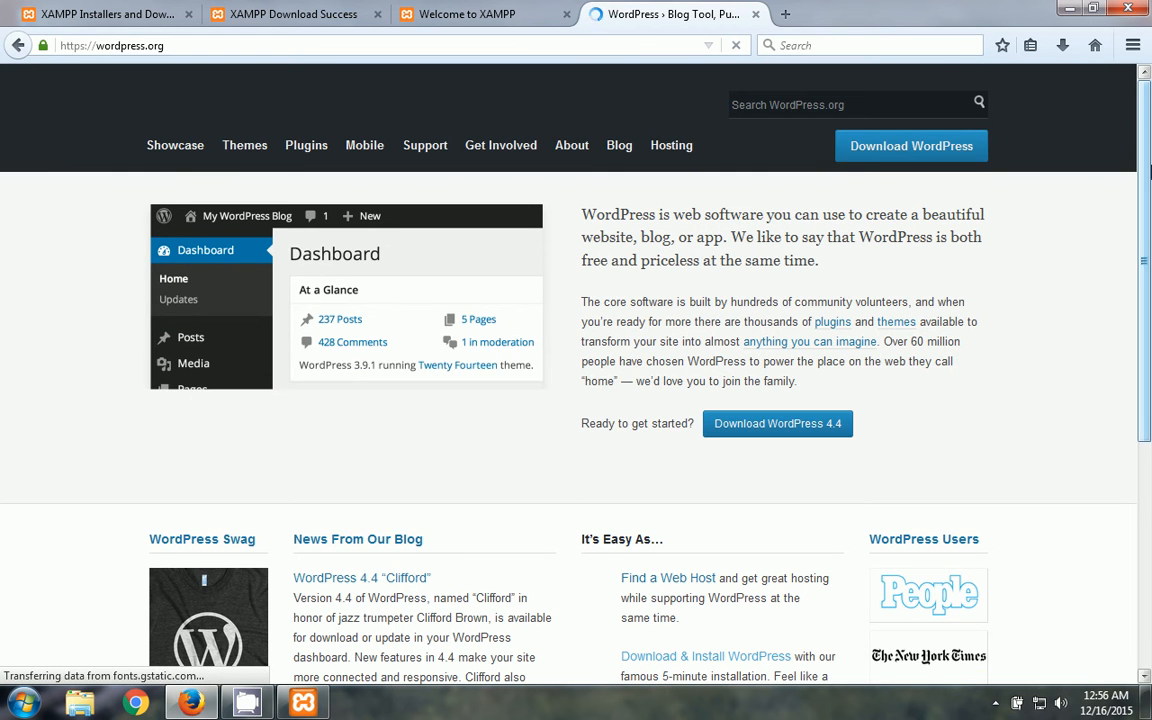
pyautogui.scroll(-4, 1150, 183)
pyautogui.scroll(4, 1150, 175)
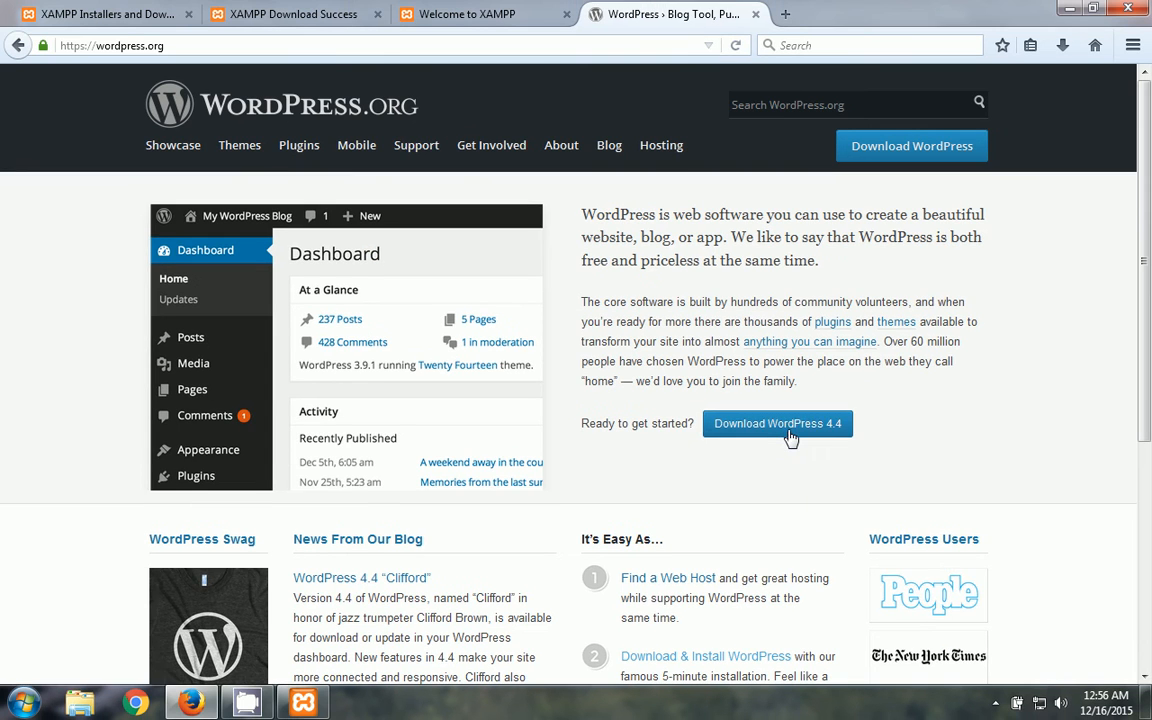
pyautogui.click(779, 441)
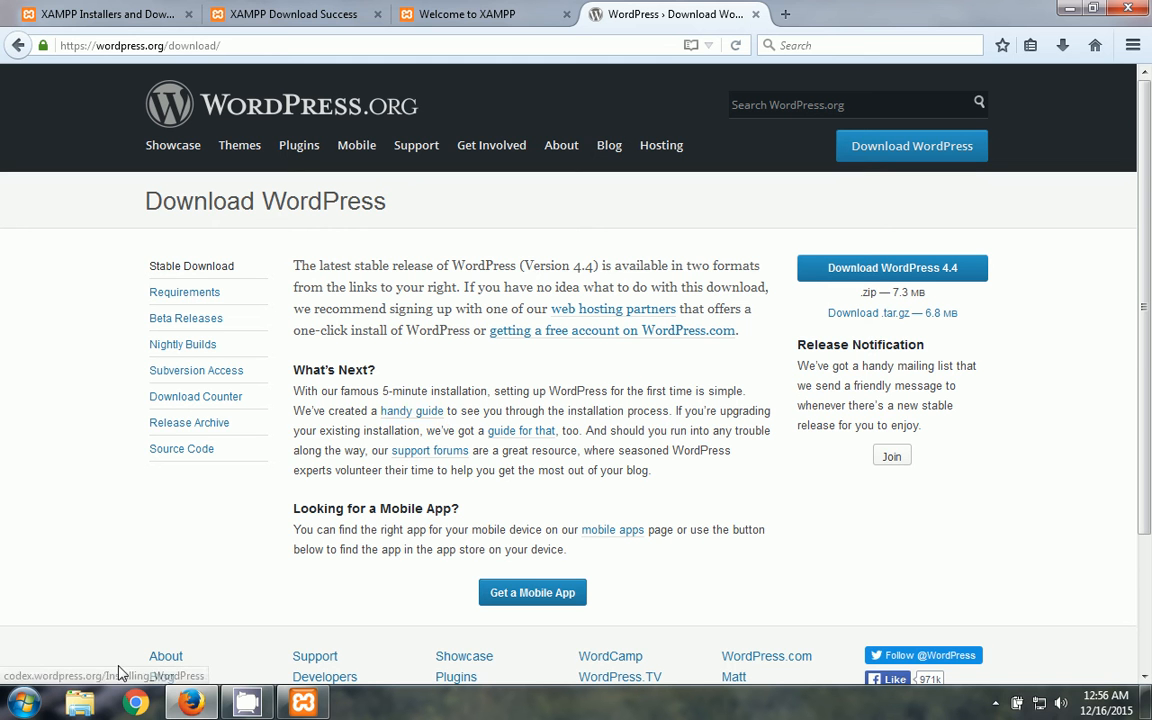
# - Open Windows Explorer on the Downloads folder and arrange it alongside the download page
pyautogui.click(82, 703)
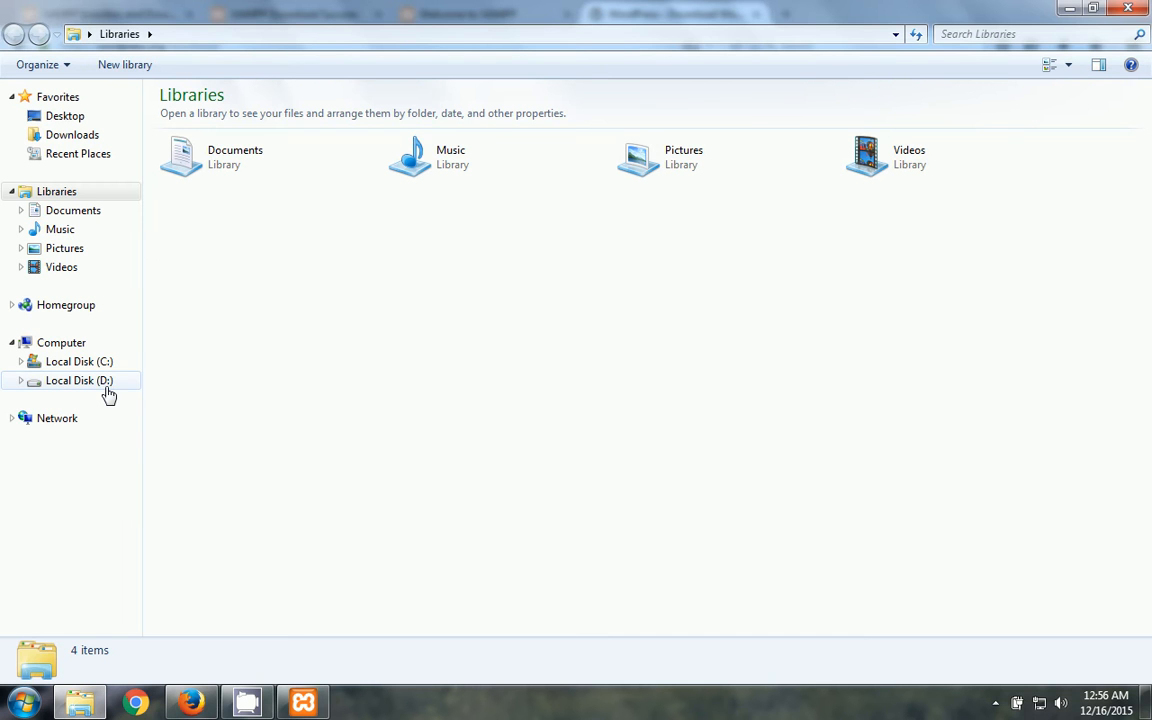
pyautogui.click(320, 36)
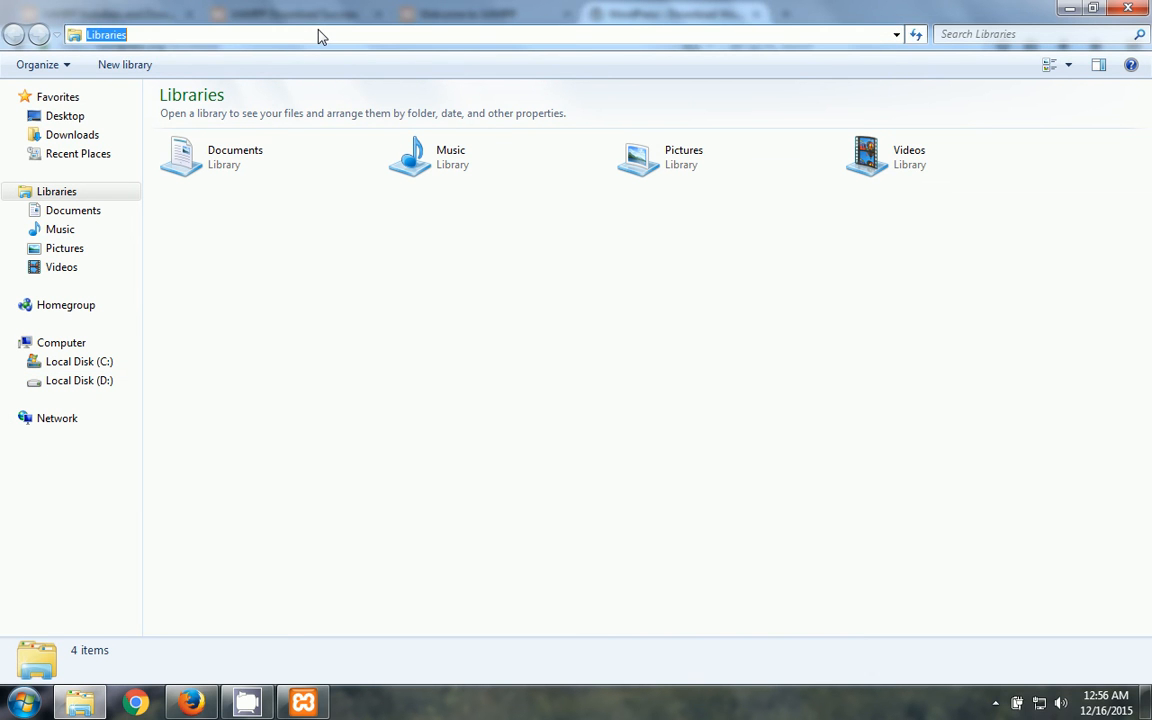
pyautogui.write('ftp')
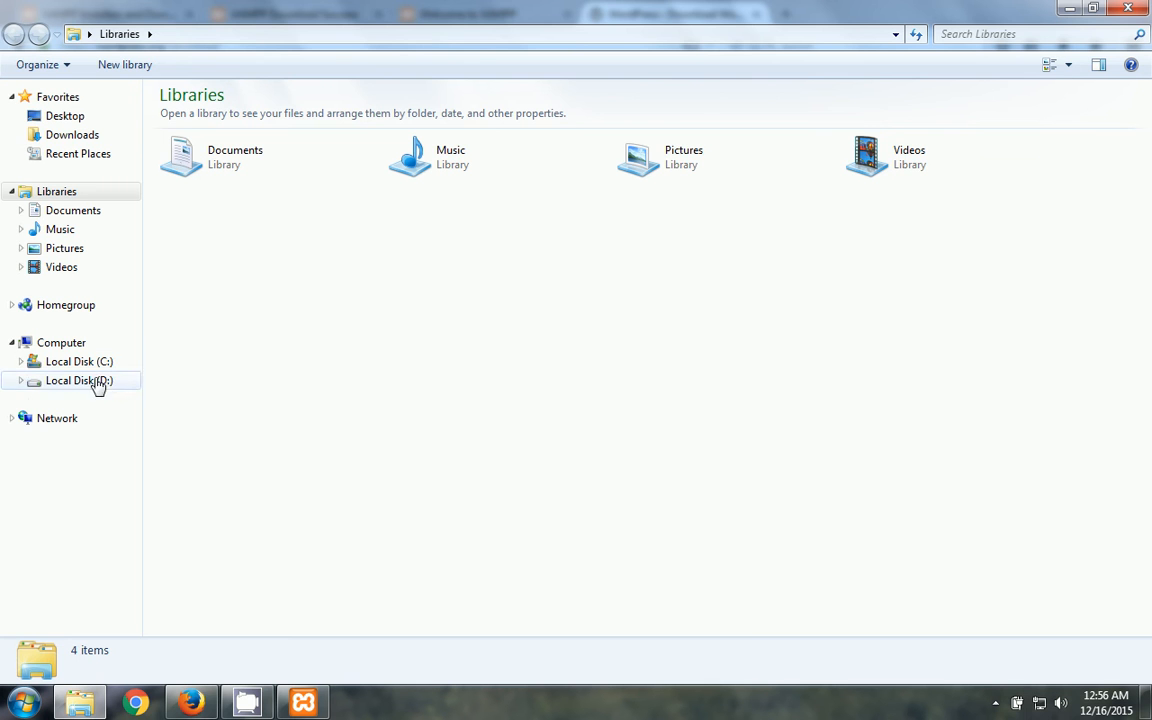
pyautogui.click(88, 143)
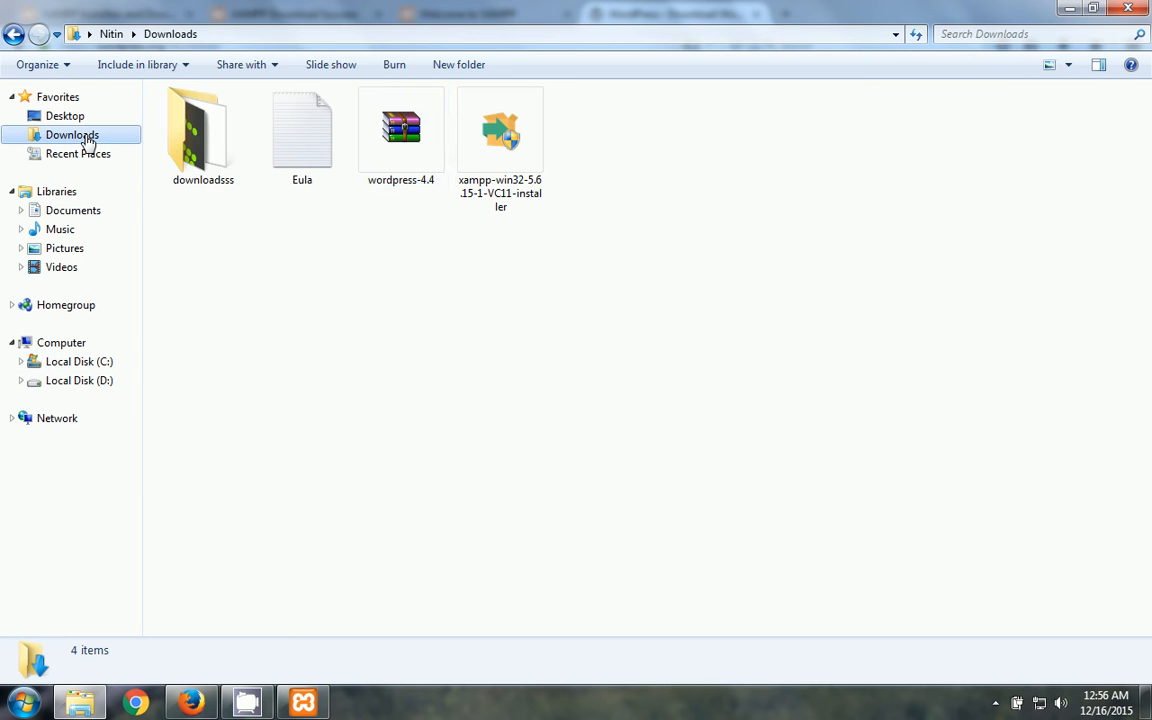
pyautogui.click(1093, 9)
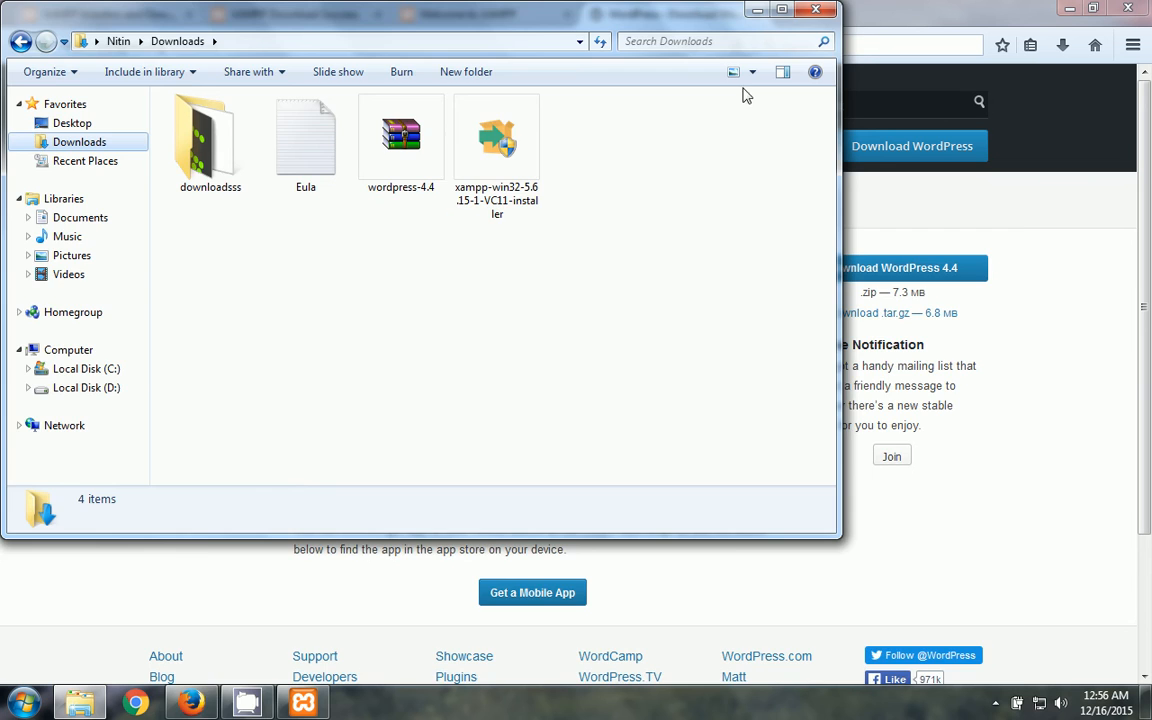
pyautogui.moveTo(694, 18); pyautogui.dragTo(847, 208)
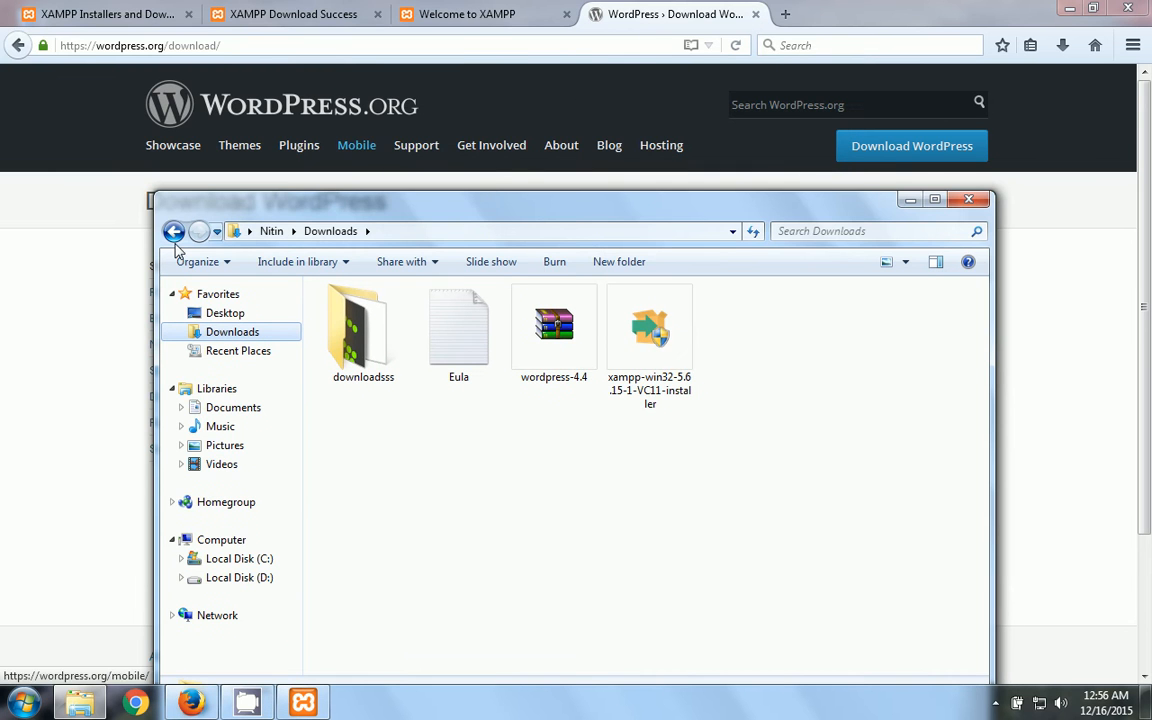
pyautogui.click(120, 188)
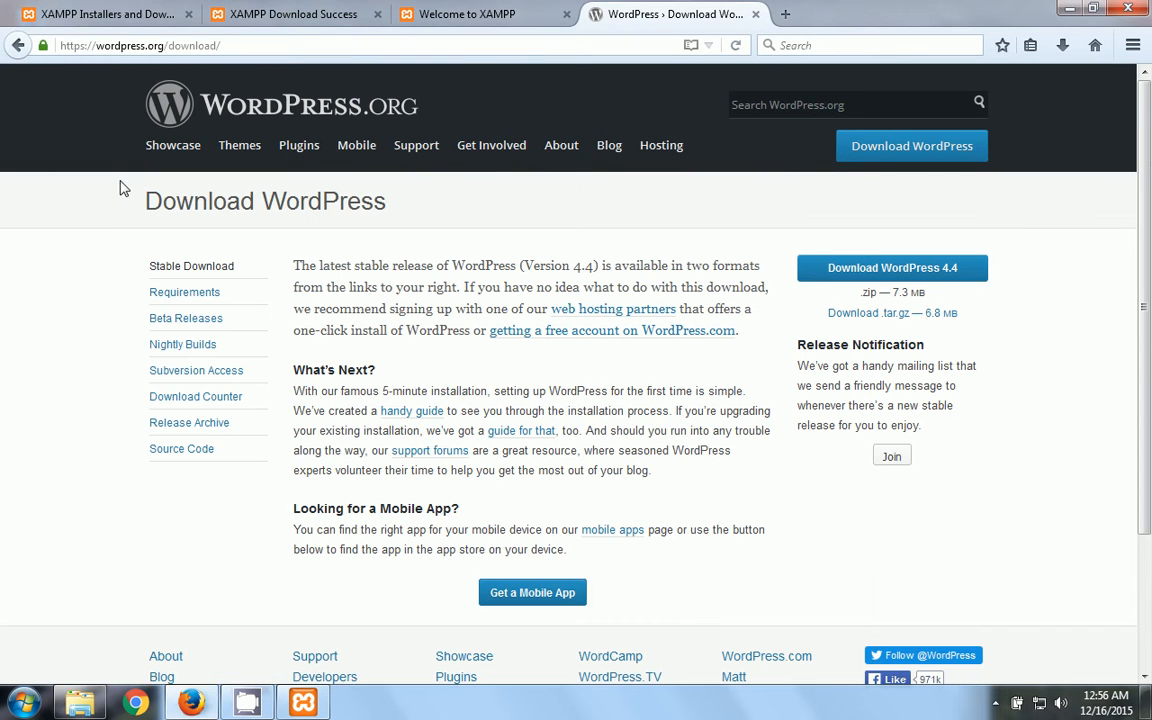
pyautogui.click(573, 40)
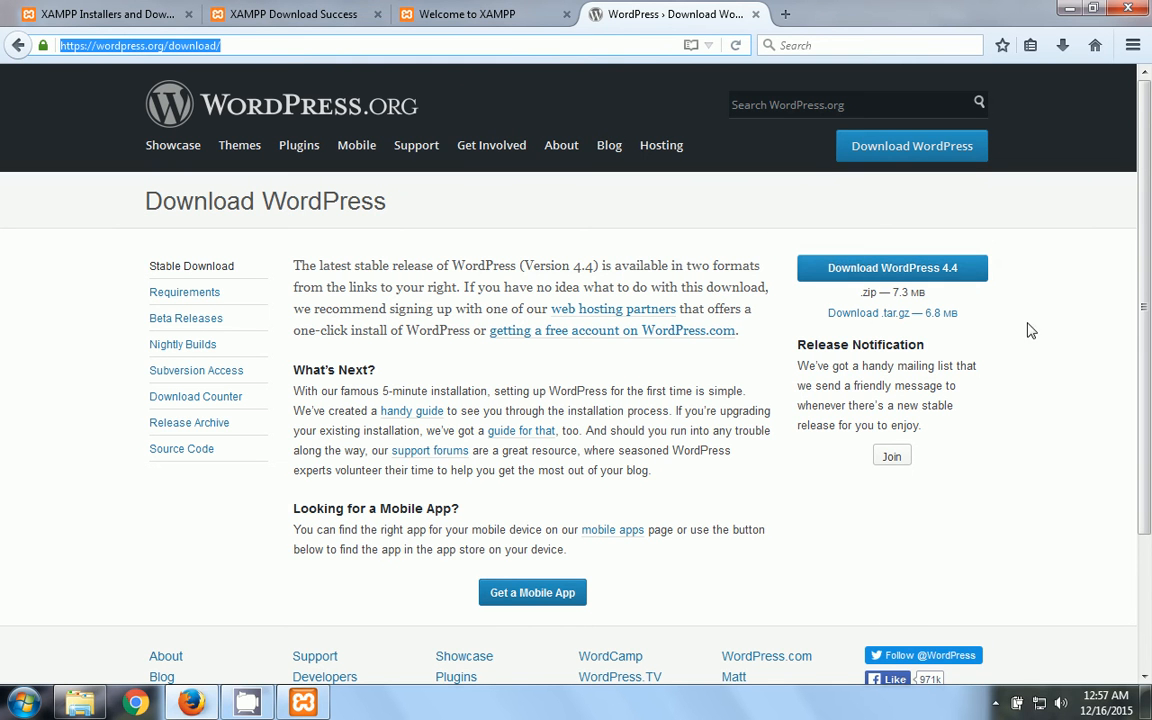
pyautogui.moveTo(1150, 185)
pyautogui.mouseDown()
pyautogui.moveTo(1150, 345)
pyautogui.moveTo(1150, 195)
pyautogui.mouseUp()
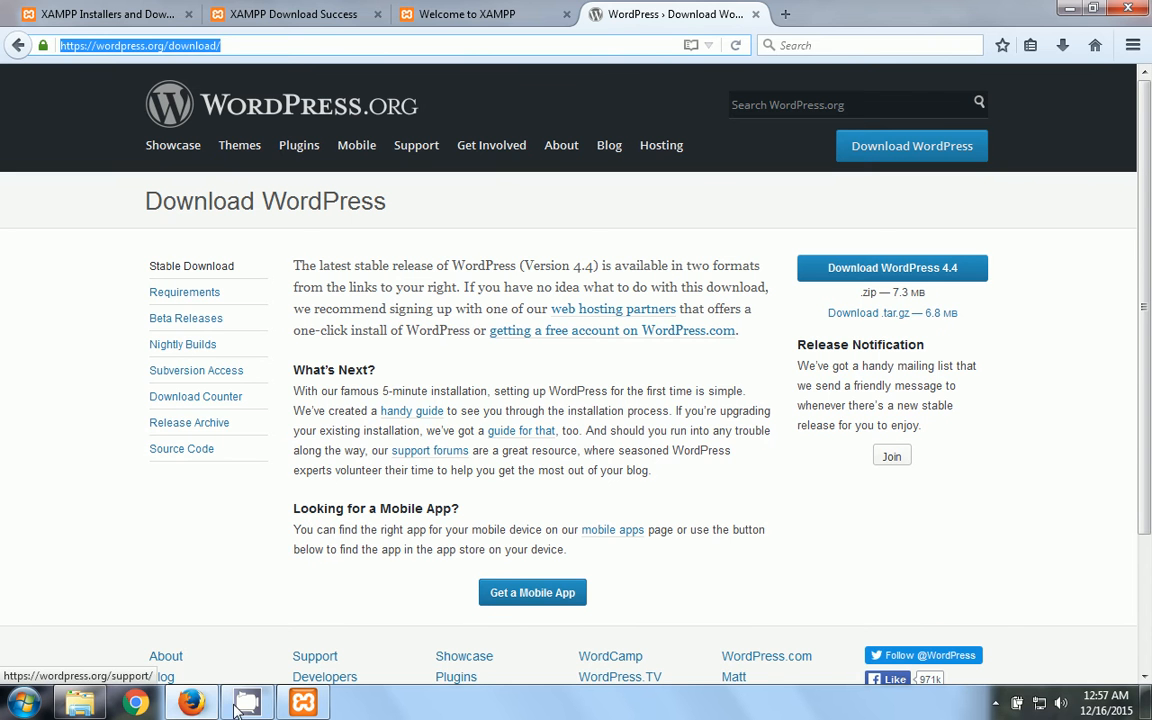
pyautogui.click(1069, 8)
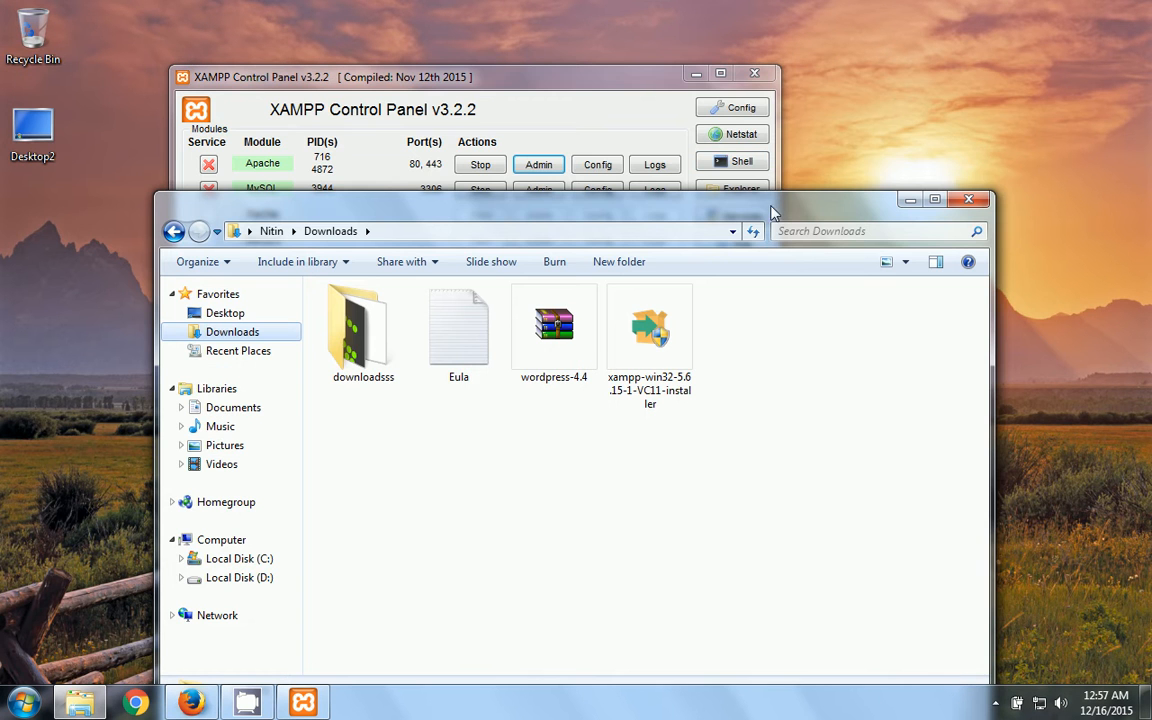
pyautogui.moveTo(692, 193); pyautogui.dragTo(640, 2)
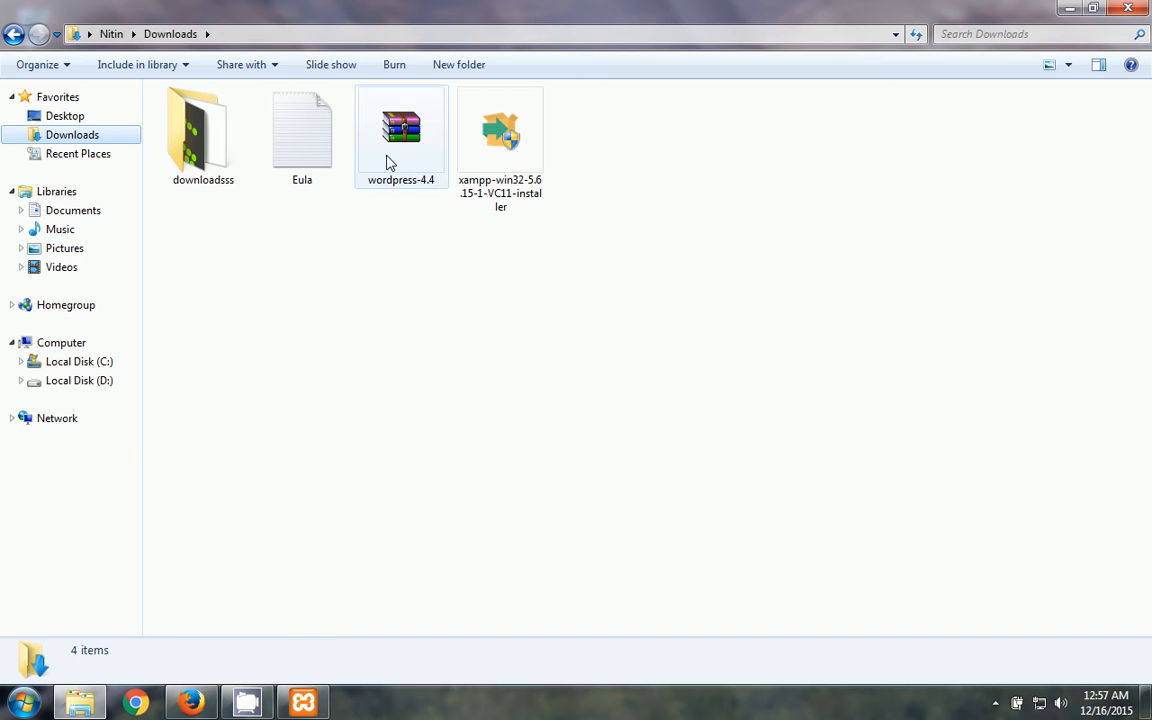
# - Copy wordpress-4.4.zip from Downloads and paste it into C:\xampp\htdocs
pyautogui.click(389, 162)
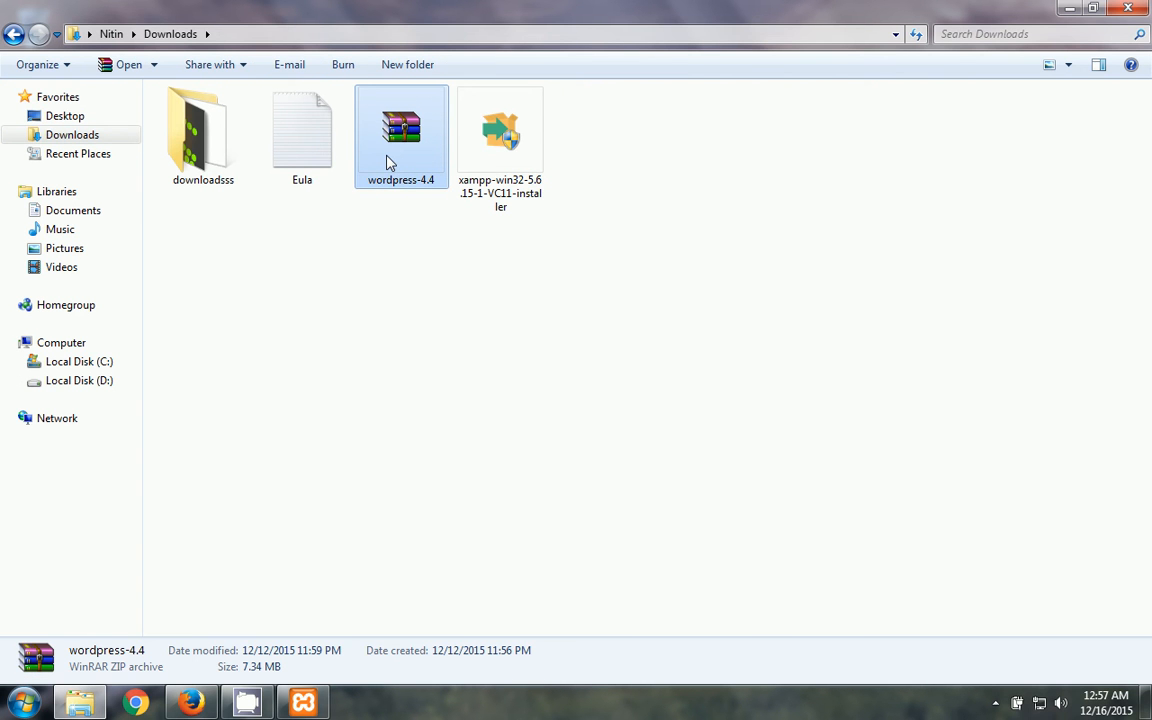
pyautogui.click(79, 363)
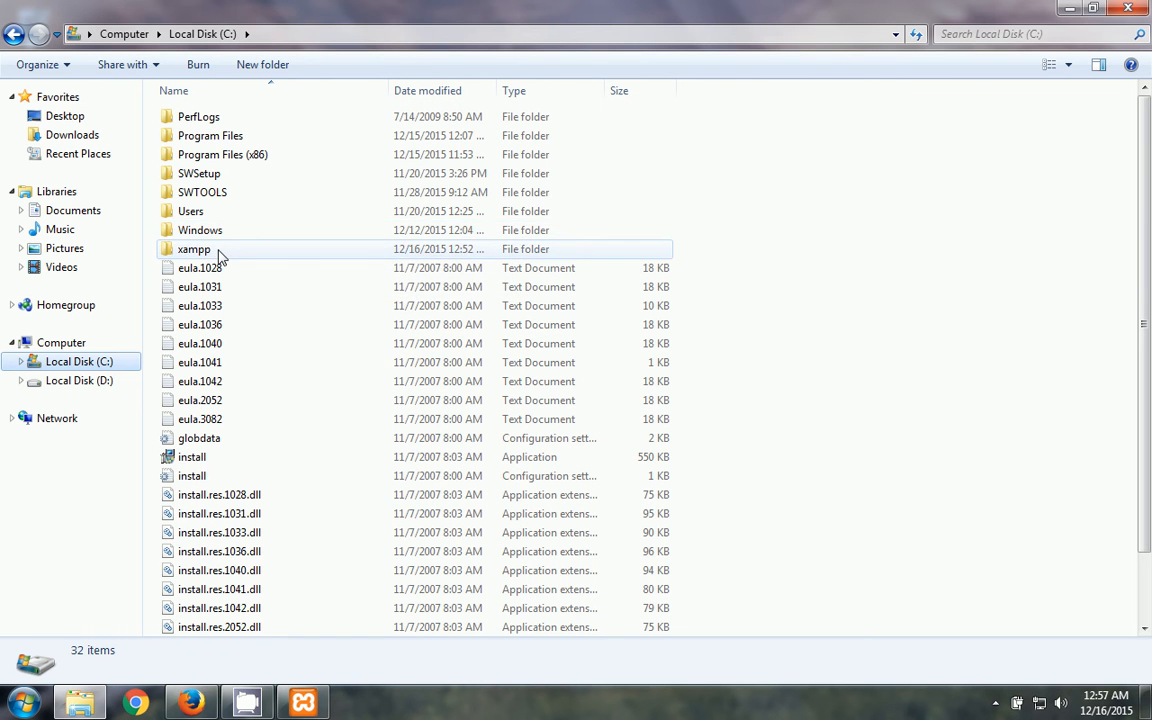
pyautogui.doubleClick(219, 254)
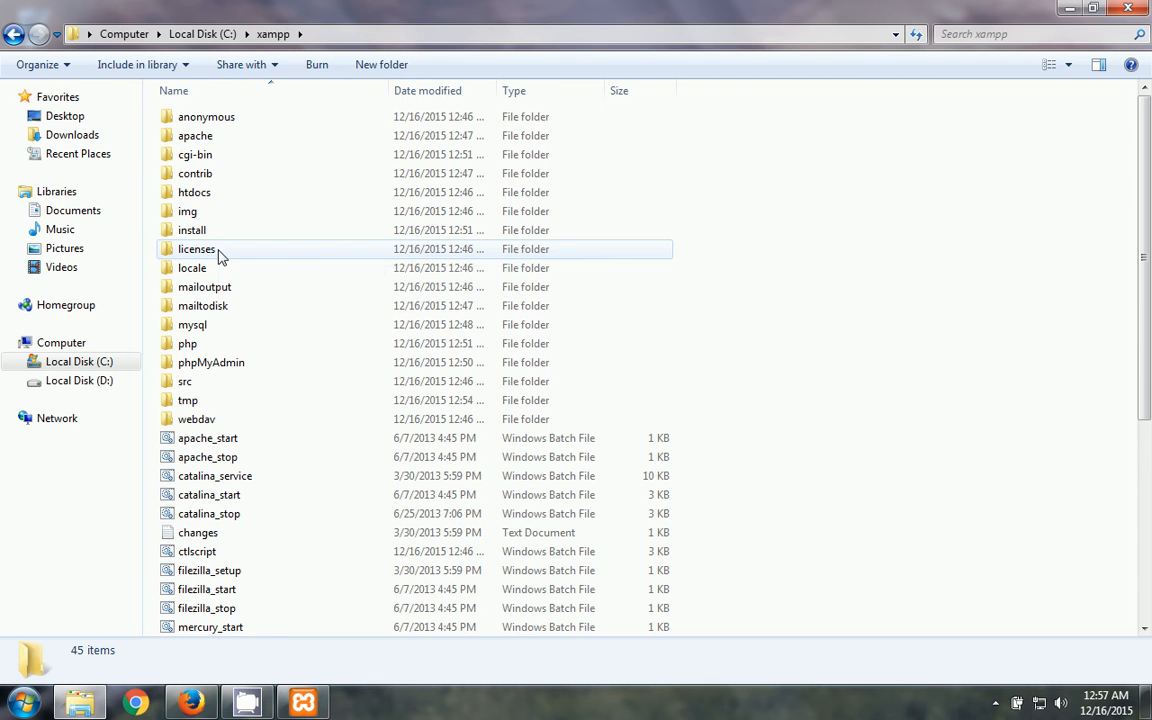
pyautogui.doubleClick(219, 205)
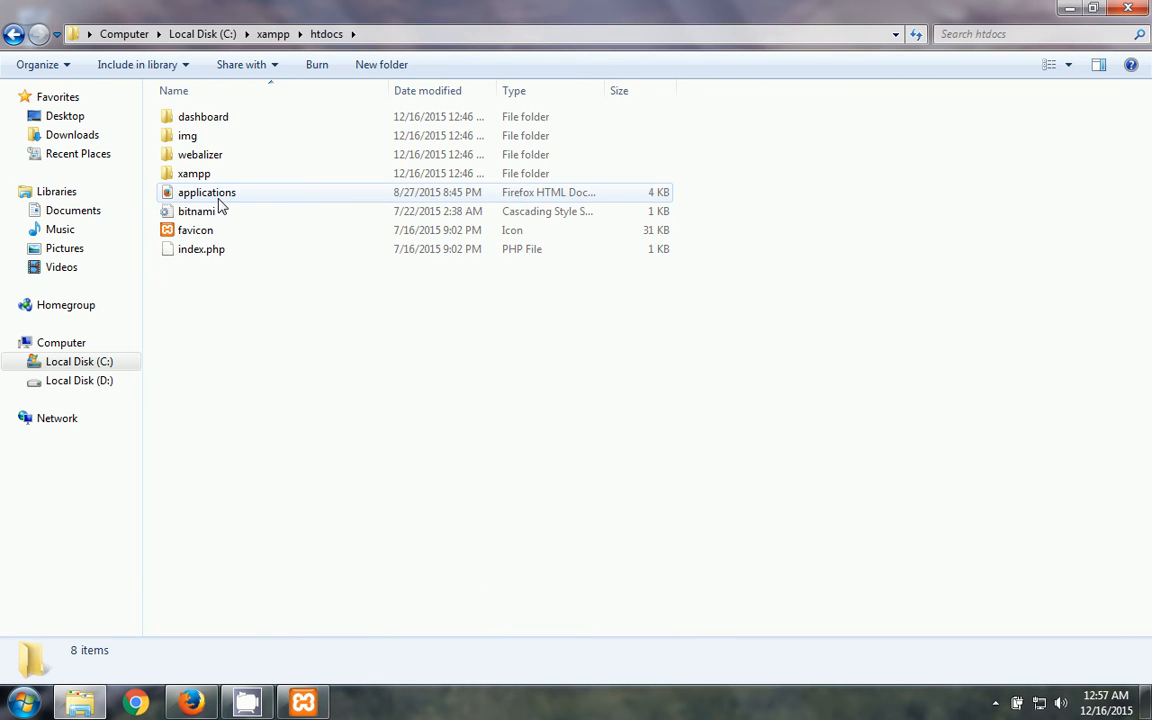
pyautogui.rightClick(252, 300)
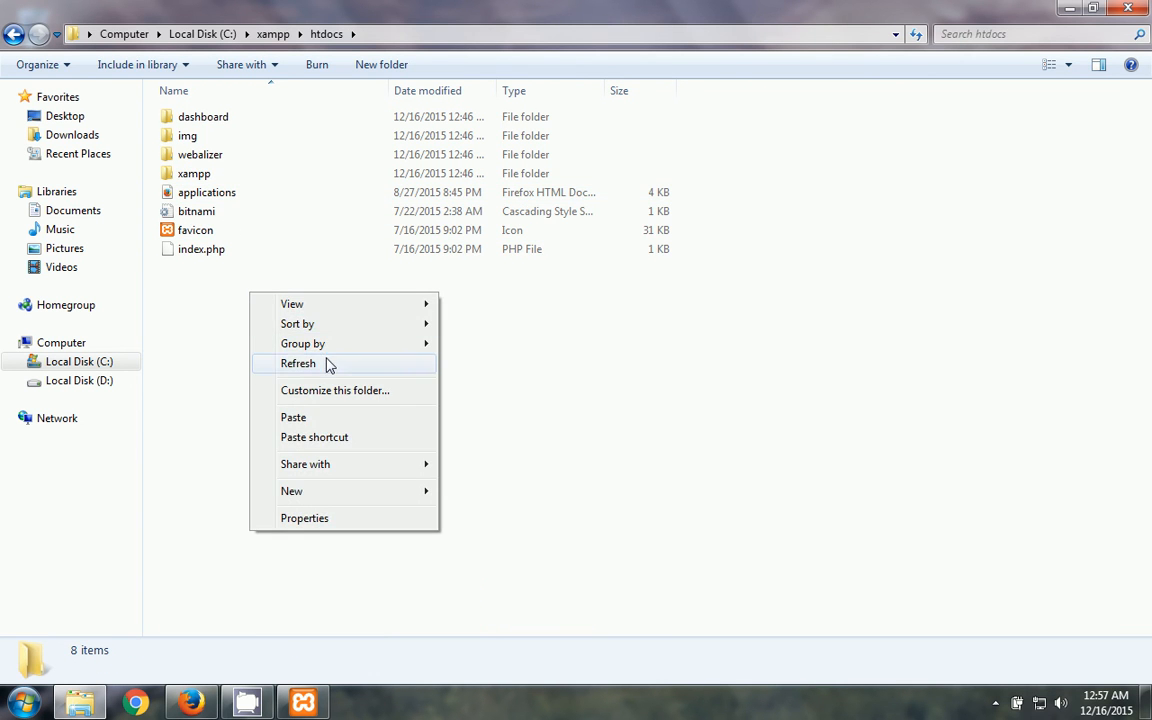
pyautogui.click(347, 421)
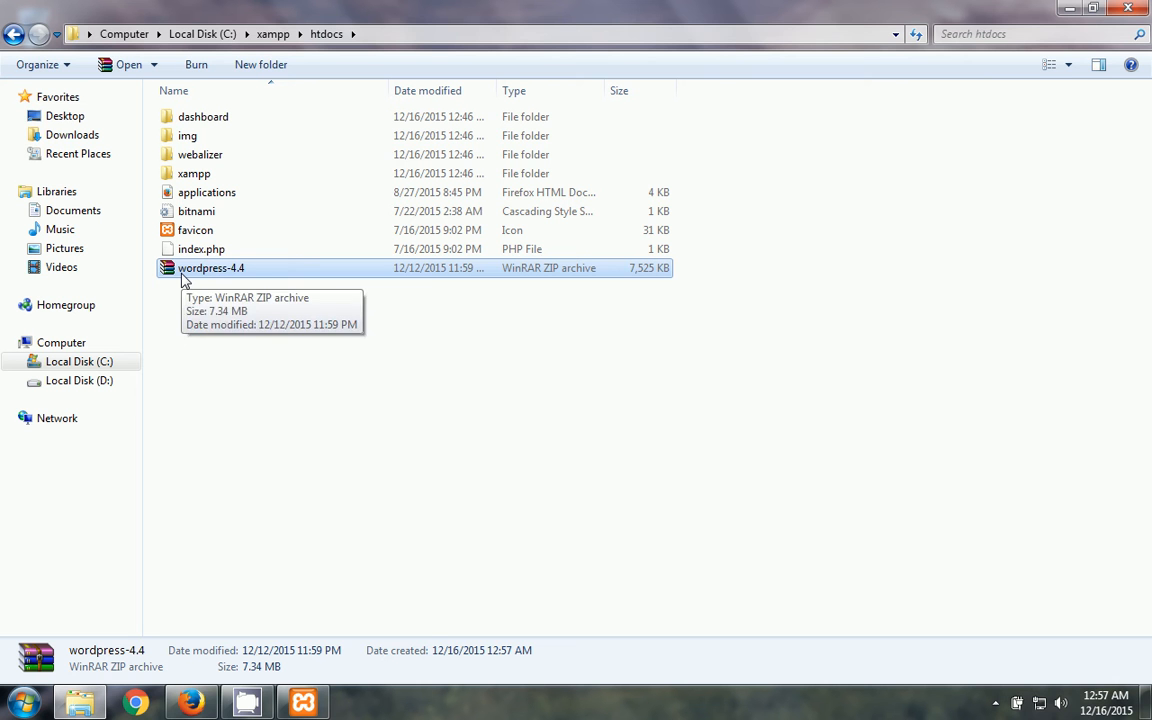
# - Extract wordpress-4.4.zip right inside htdocs and open the resulting wordpress folder
pyautogui.rightClick(183, 280)
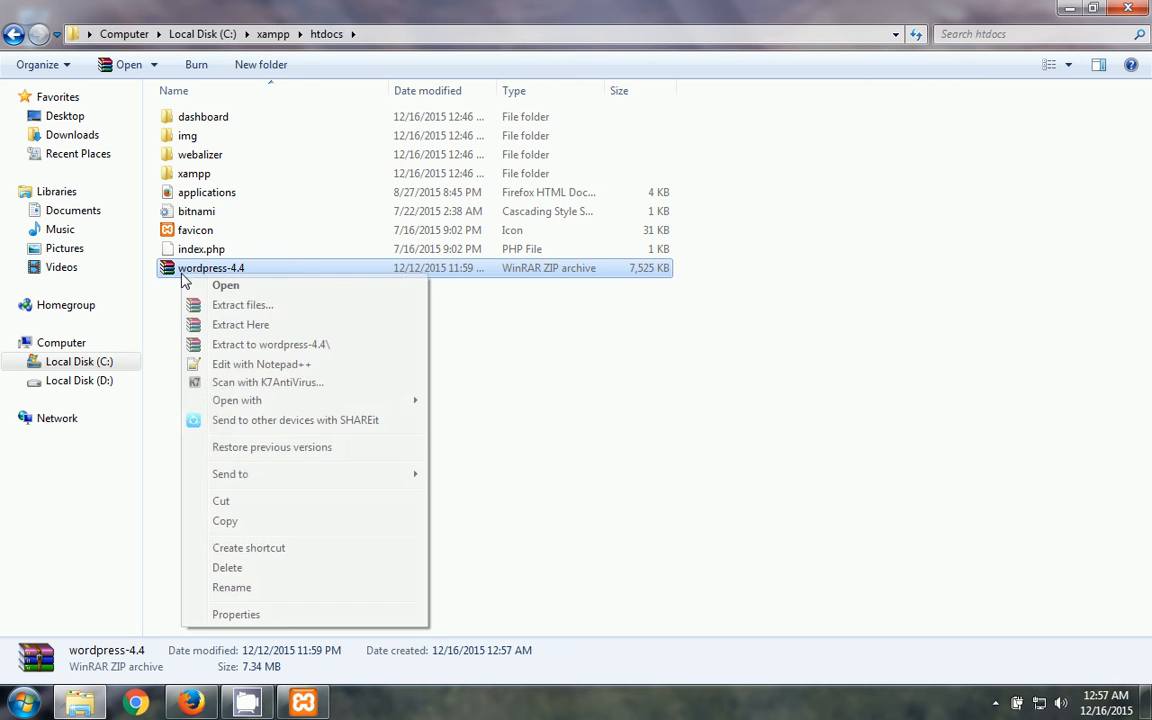
pyautogui.click(228, 326)
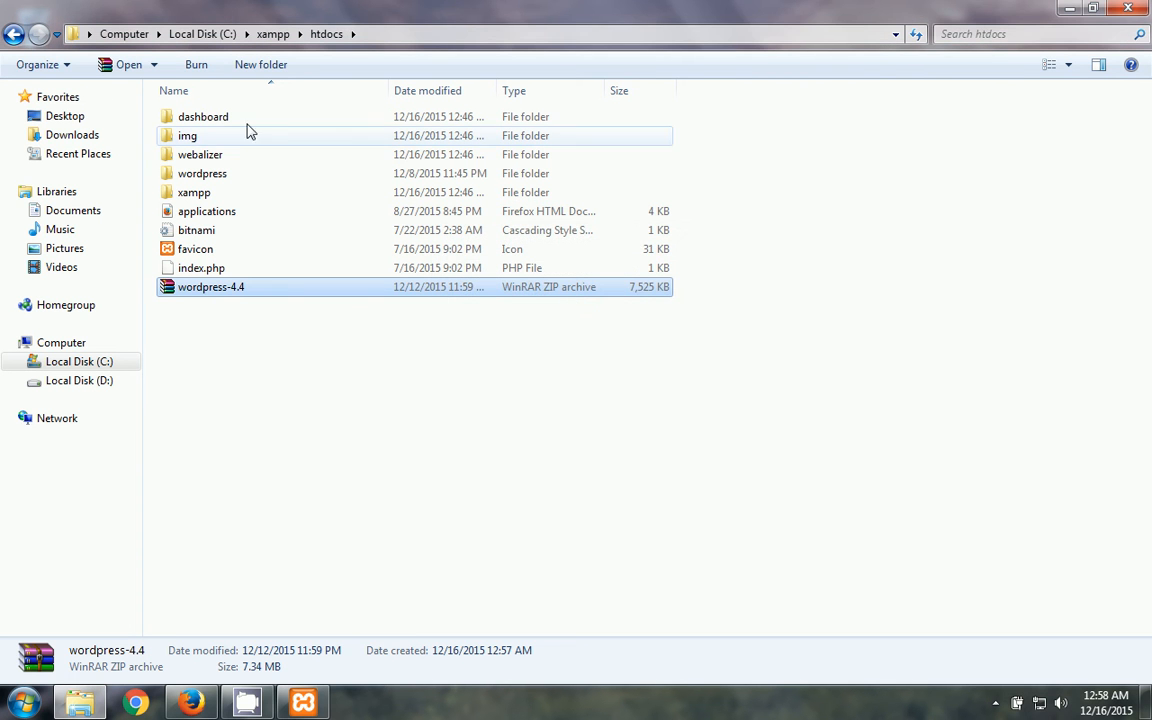
pyautogui.doubleClick(238, 175)
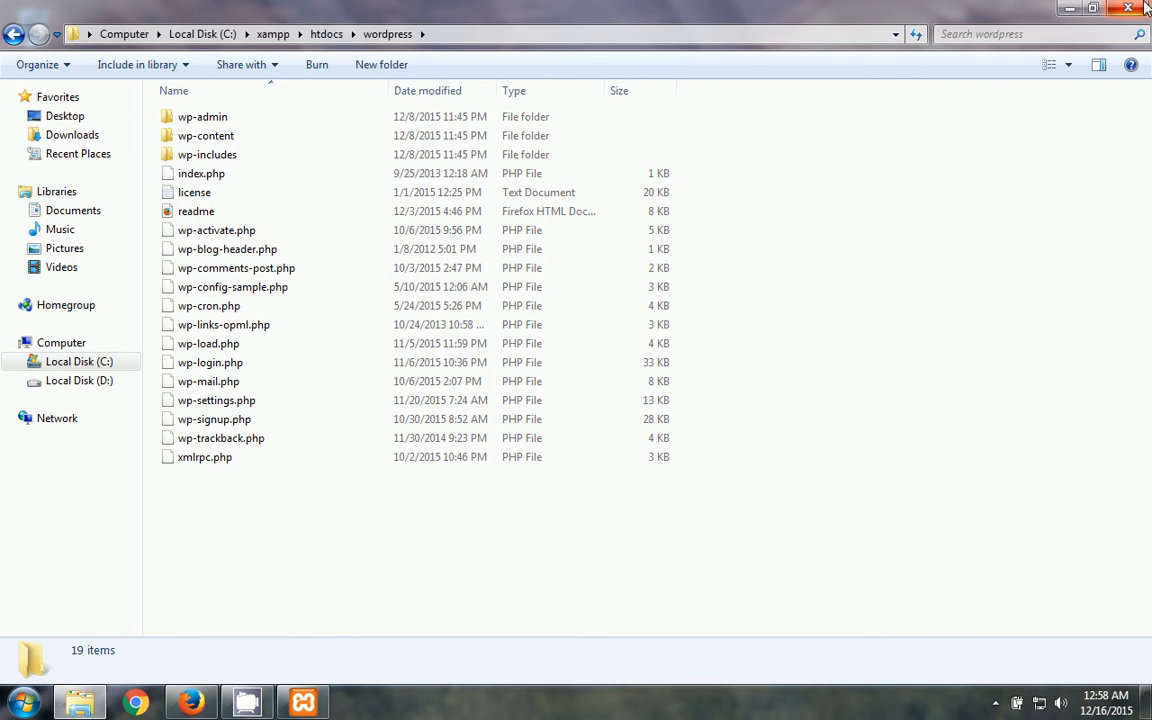
pyautogui.click(1070, 8)
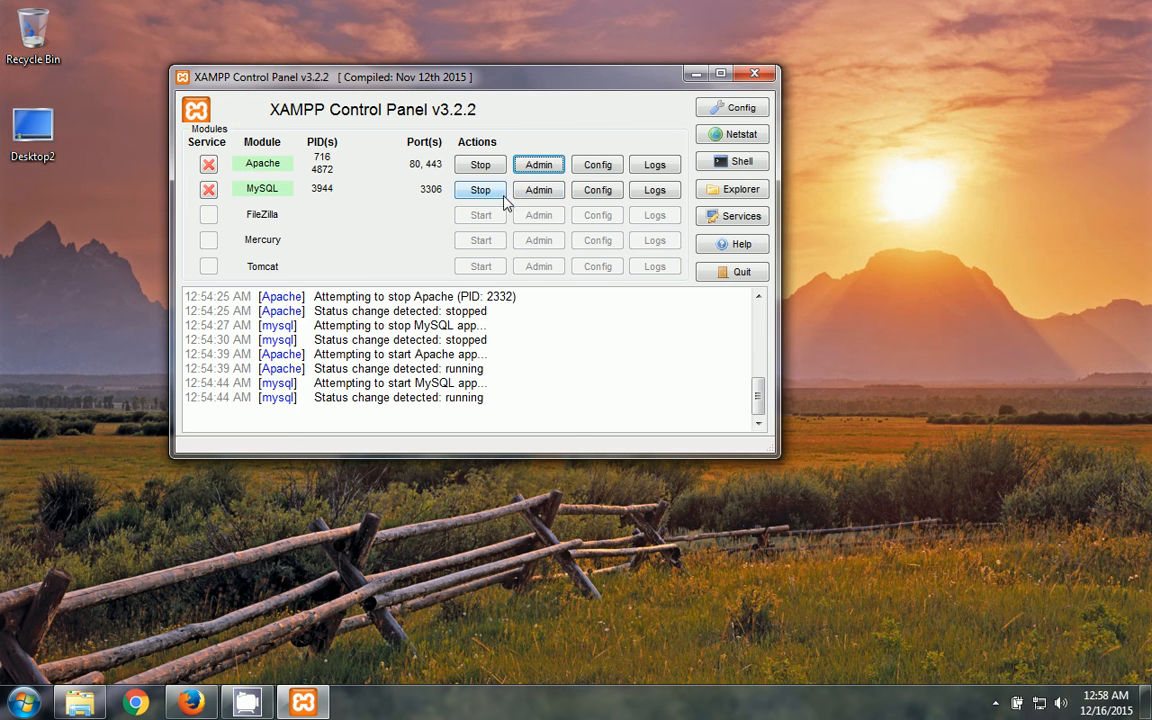
# - Reposition the Control Panel and launch phpMyAdmin at localhost/phpmyadmin from MySQL's Admin button
pyautogui.moveTo(548, 90); pyautogui.dragTo(615, 88)
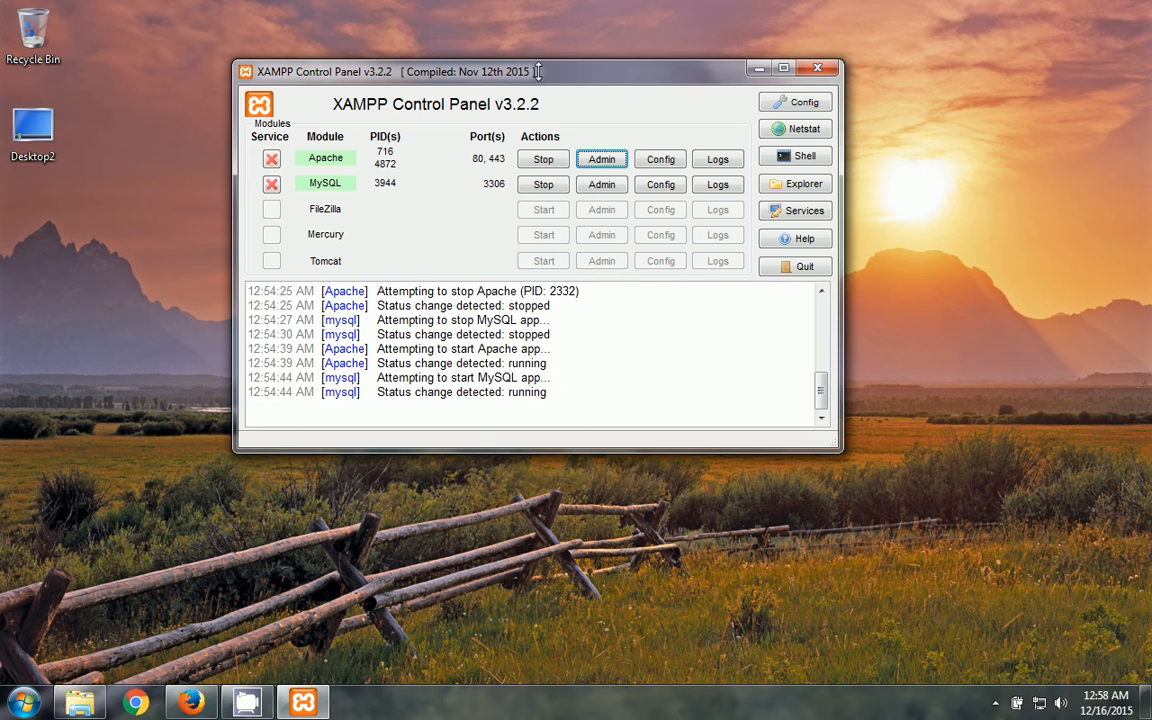
pyautogui.moveTo(485, 67); pyautogui.dragTo(456, 62)
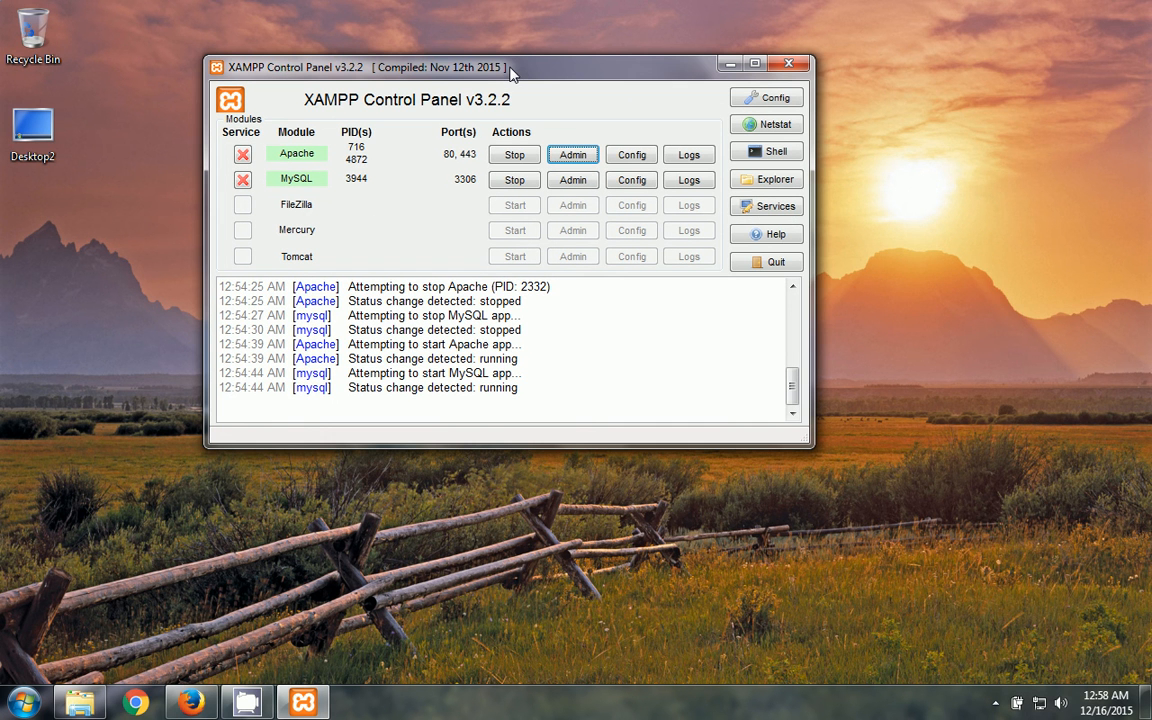
pyautogui.click(575, 182)
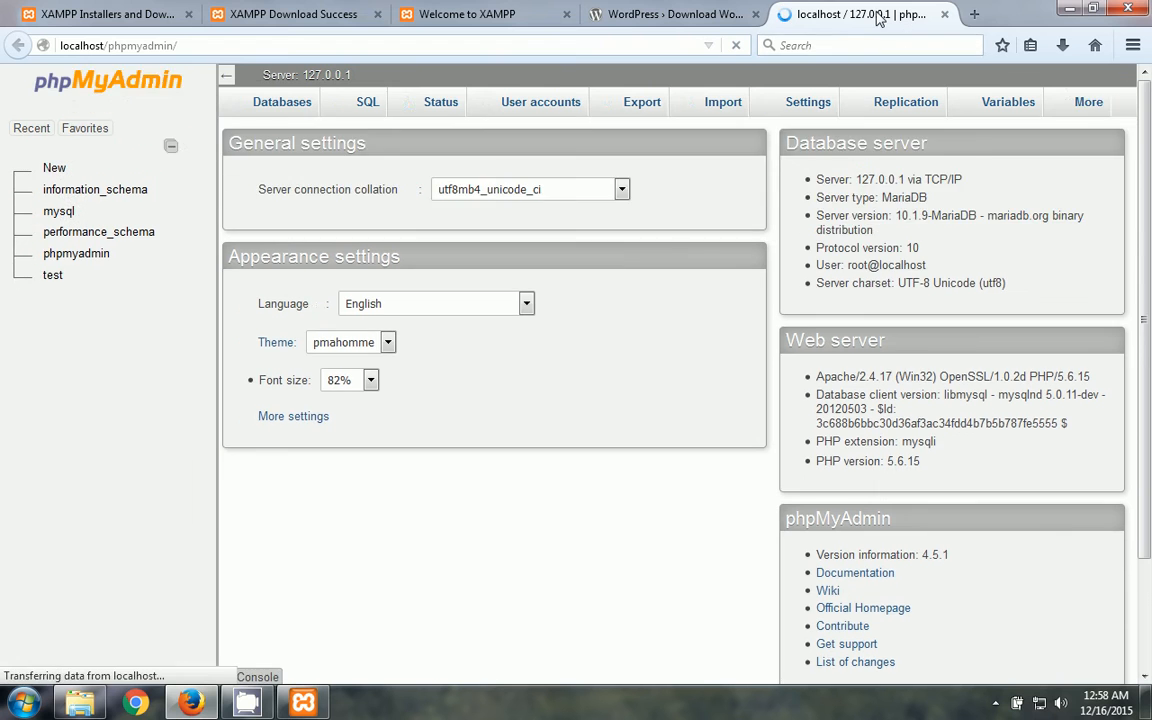
pyautogui.click(193, 45)
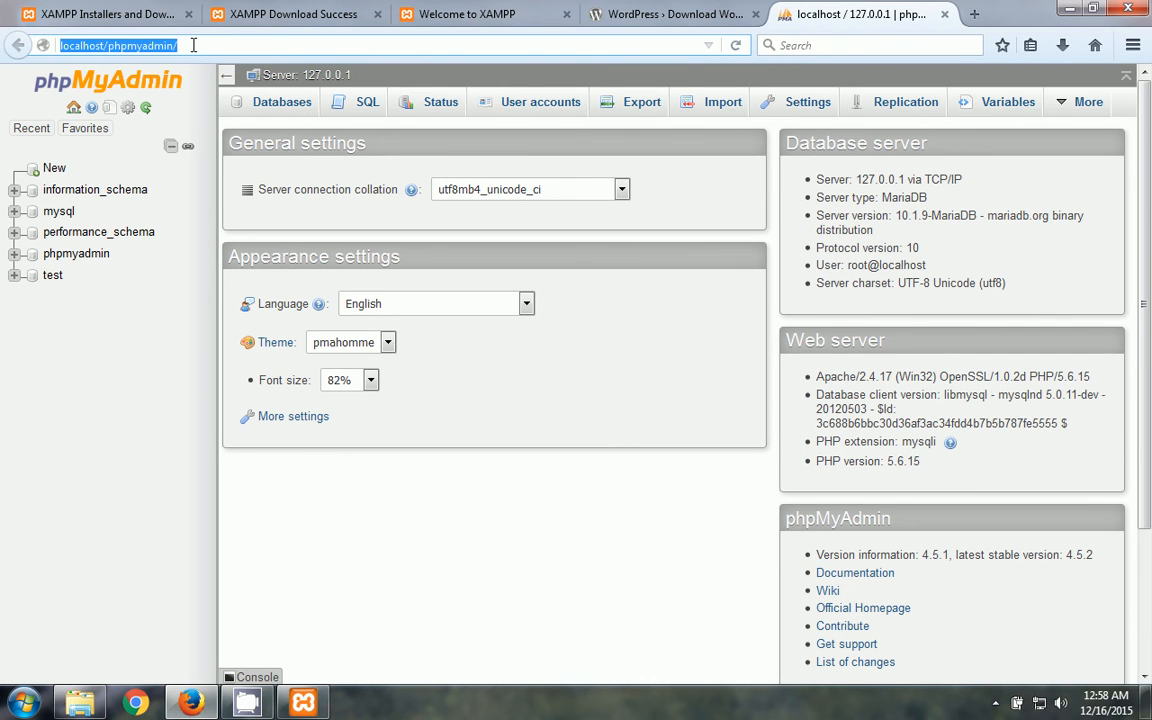
pyautogui.click(160, 45)
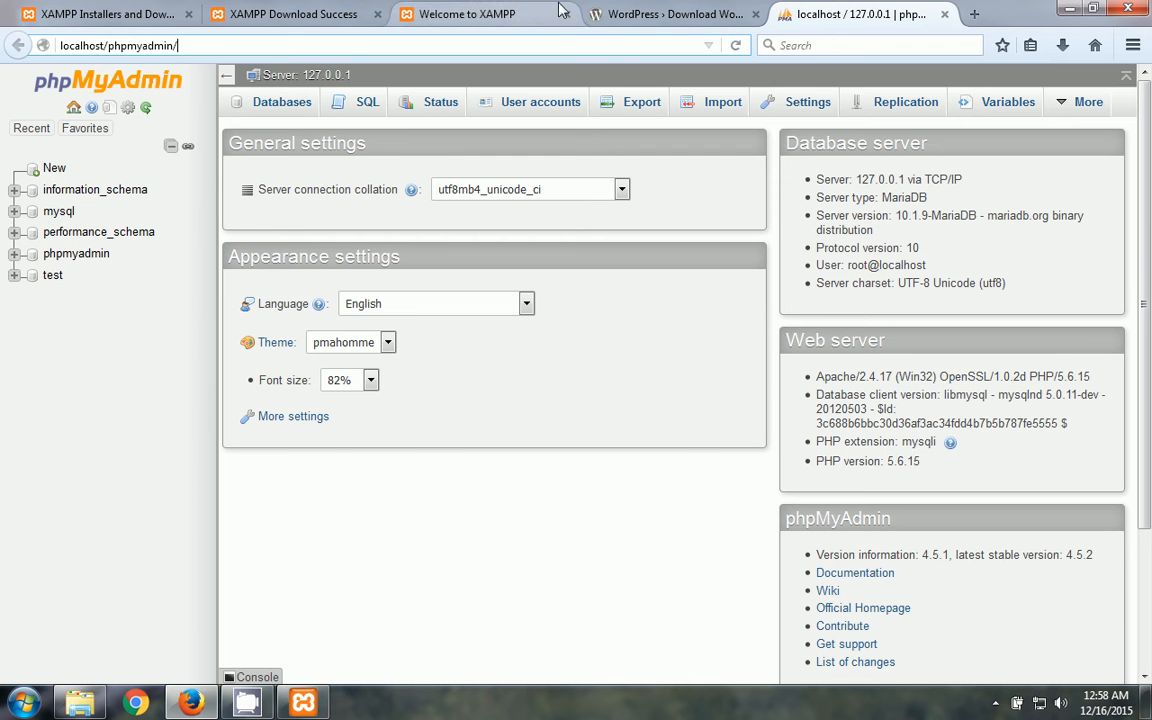
pyautogui.click(507, 13)
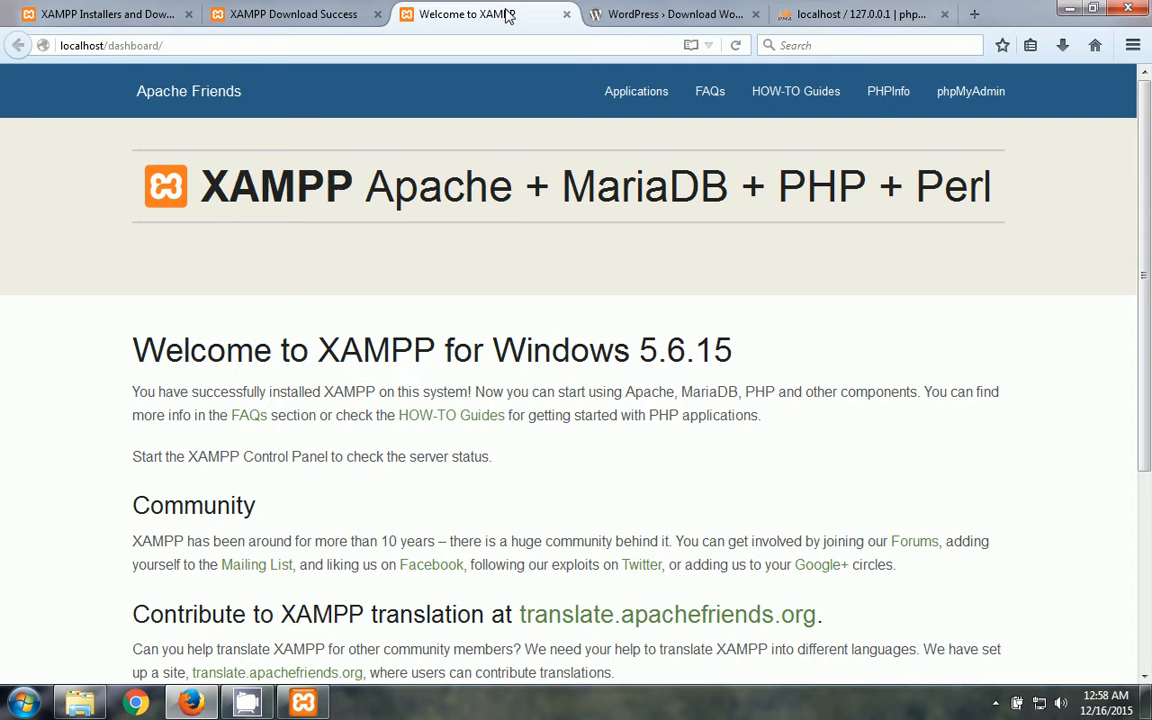
pyautogui.click(111, 45)
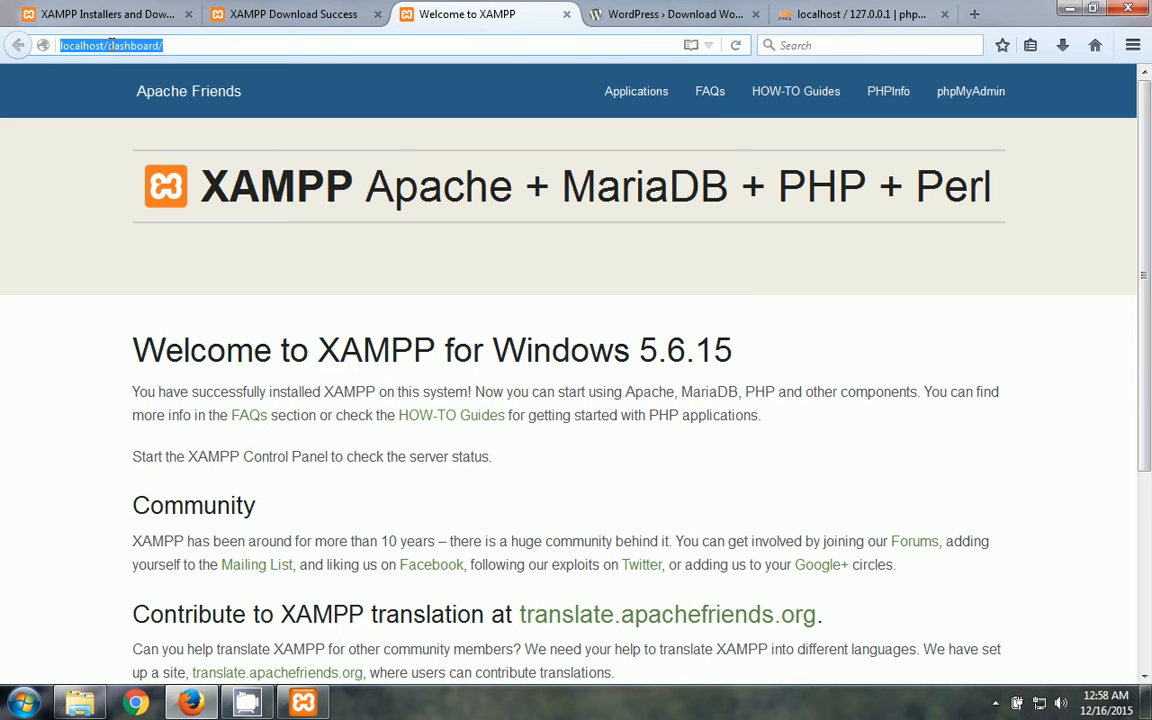
pyautogui.write('http:/')
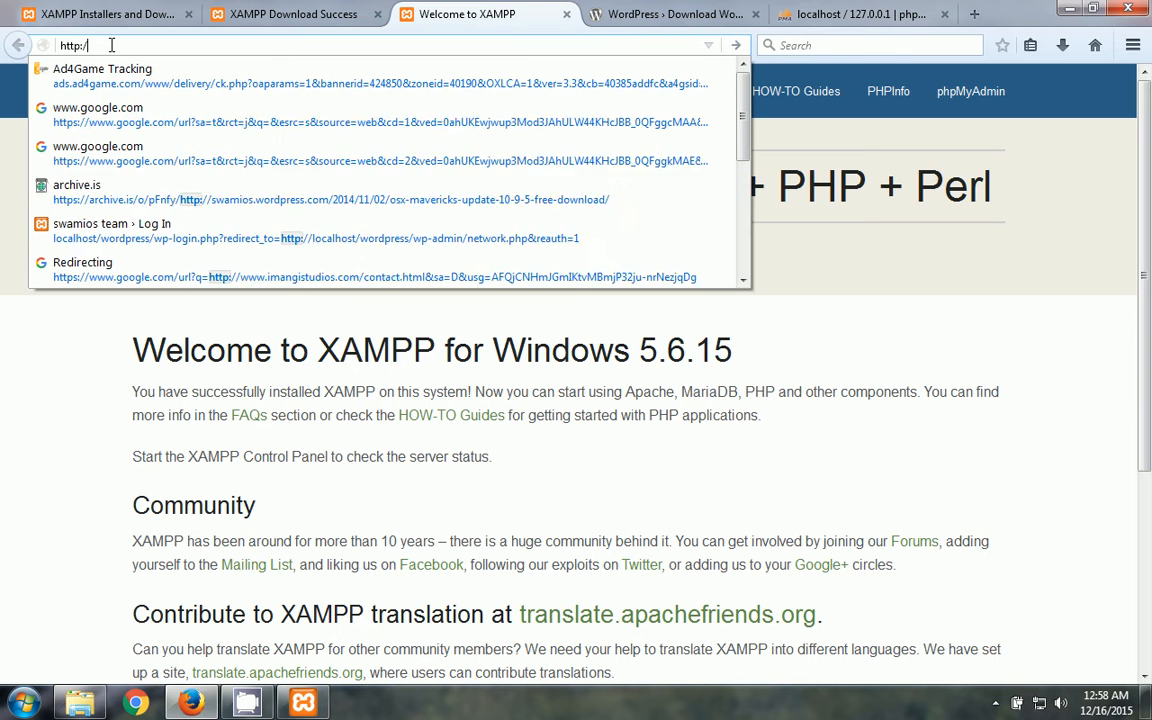
pyautogui.write('/localhost/')
pyautogui.press('Return')
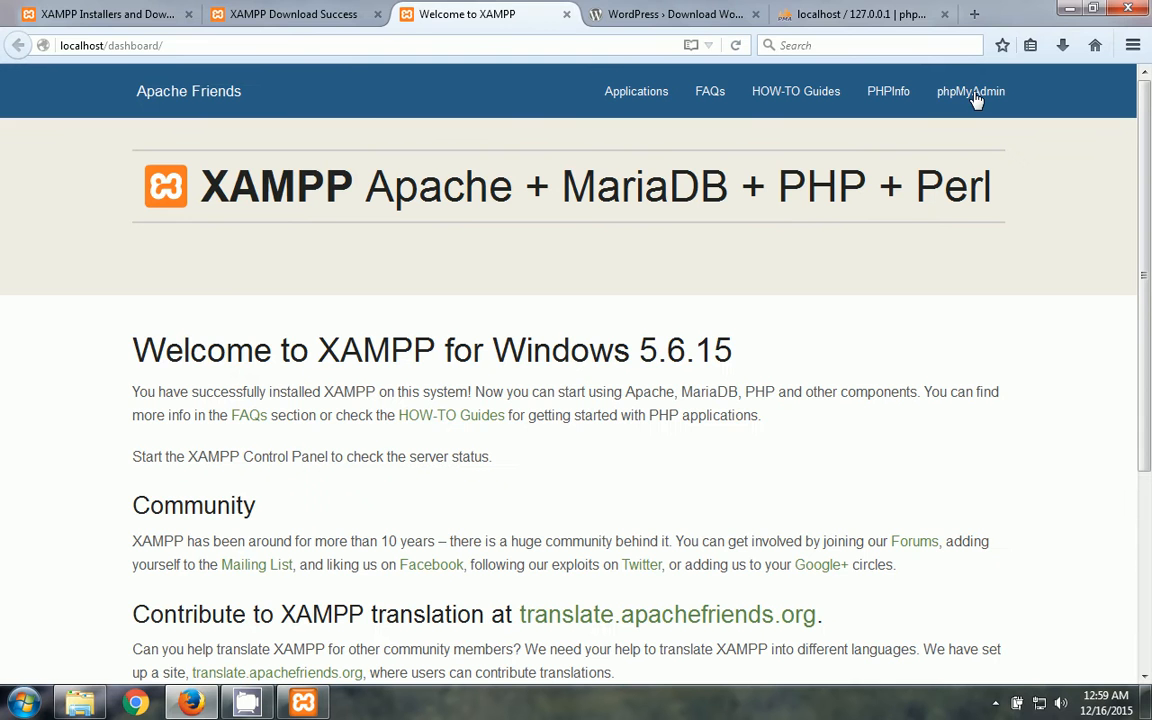
pyautogui.click(975, 98)
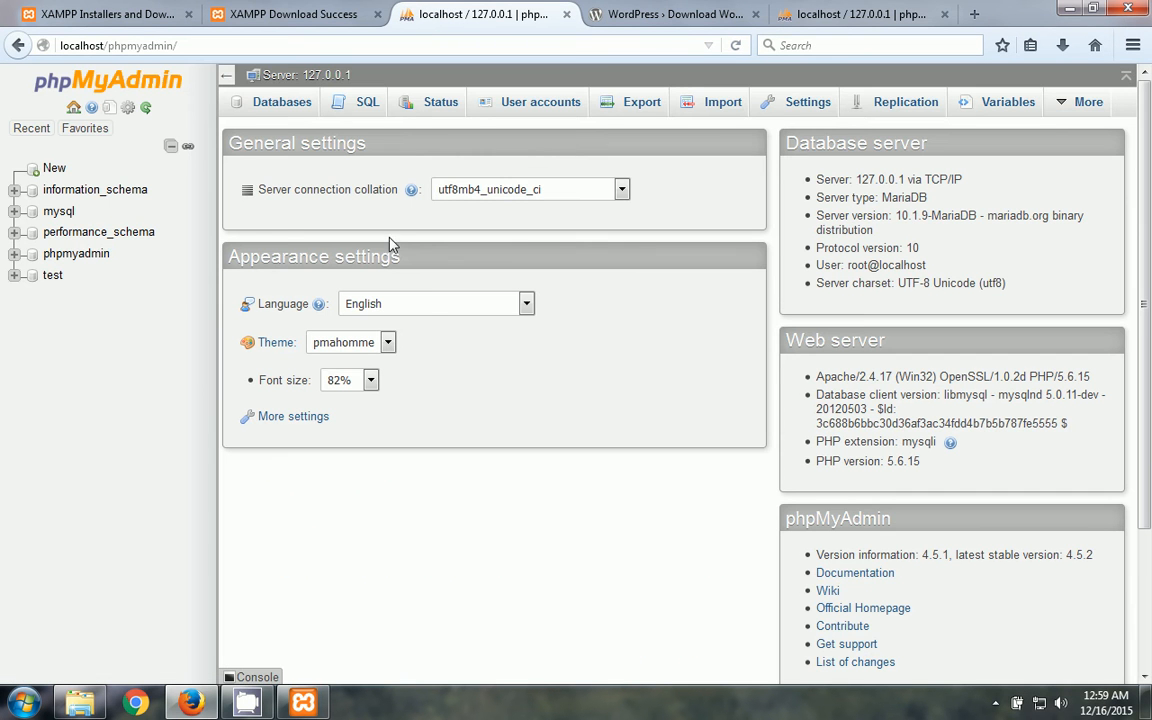
# - Open phpMyAdmin again from the Control Panel, then close the duplicate phpMyAdmin tabs
pyautogui.click(303, 703)
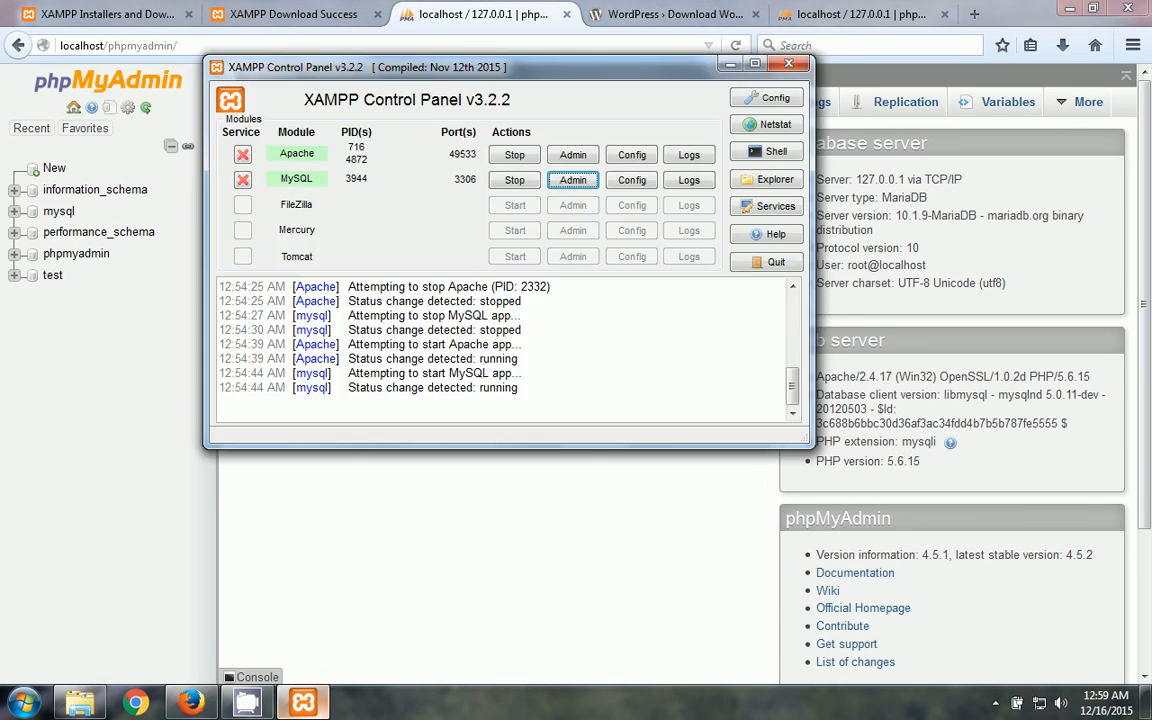
pyautogui.click(573, 181)
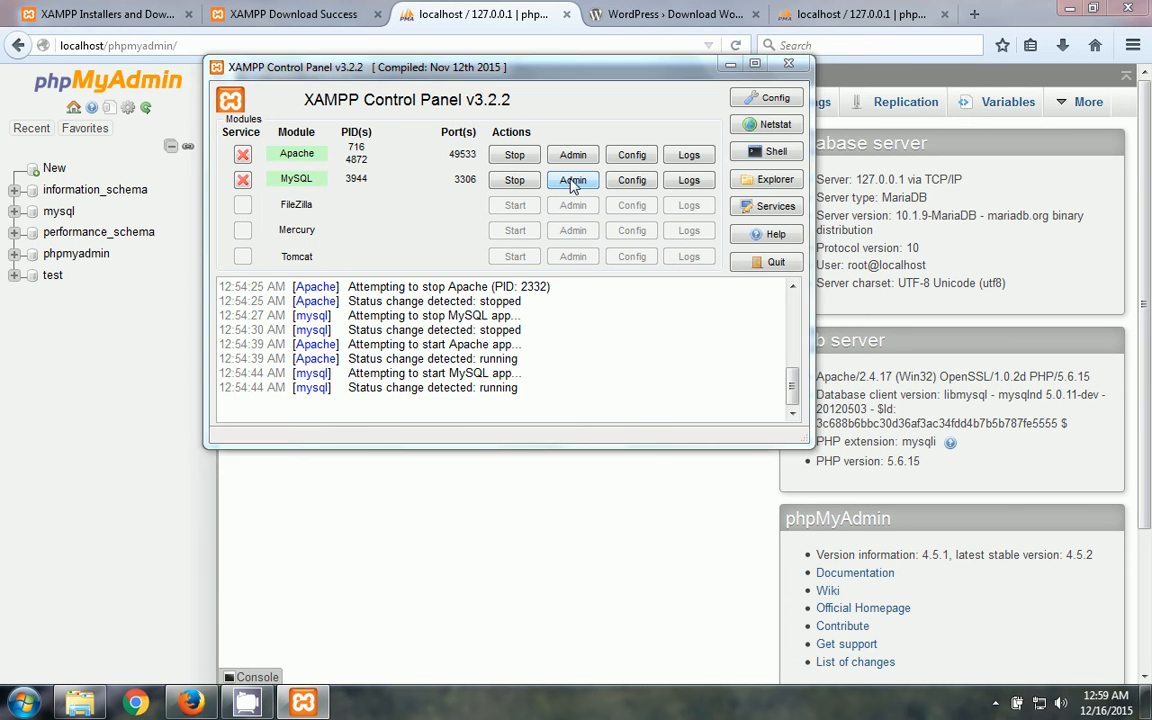
pyautogui.click(463, 8)
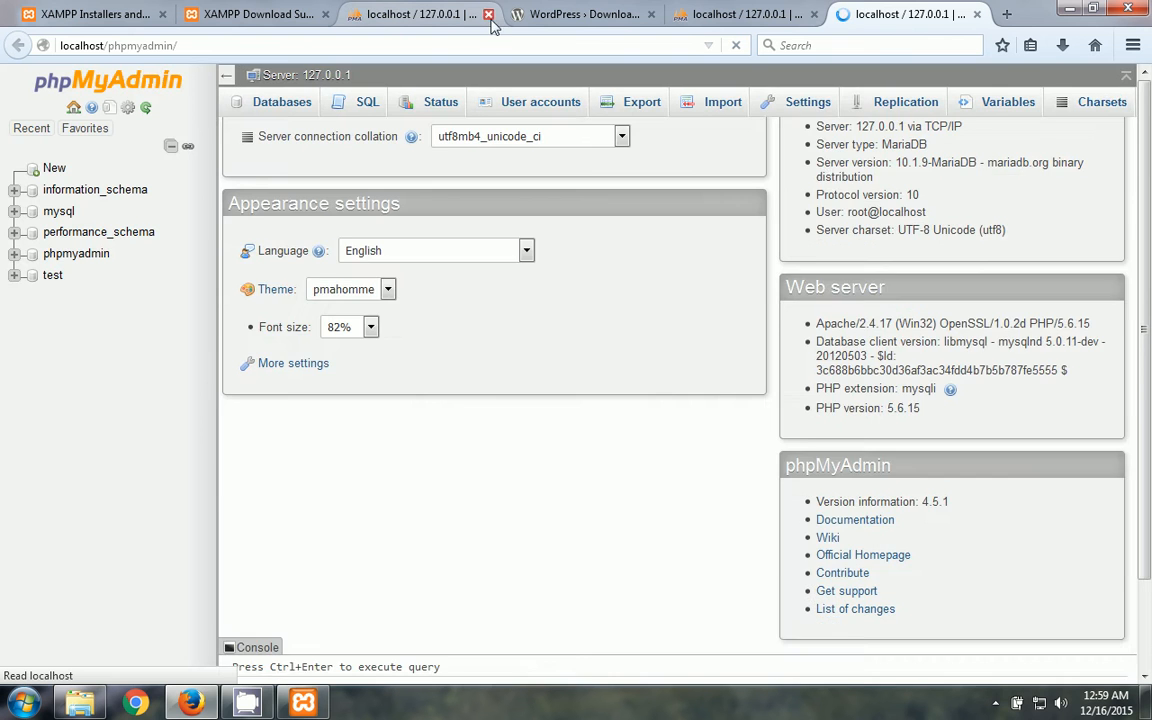
pyautogui.click(488, 14)
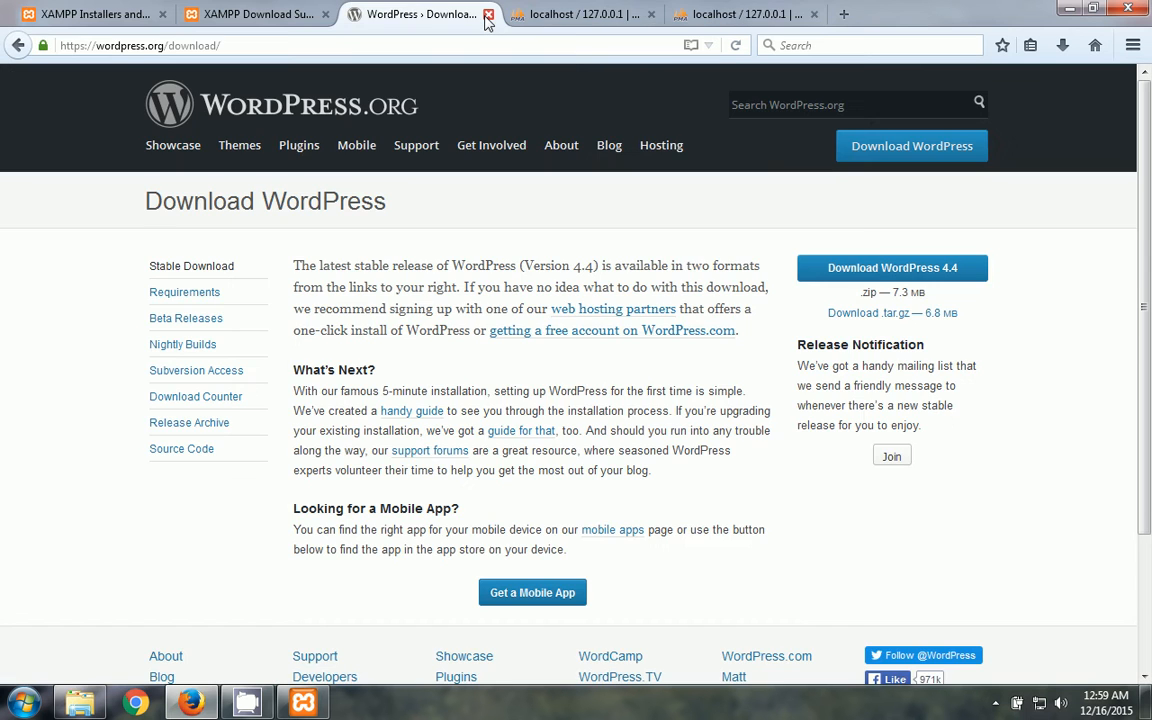
pyautogui.click(580, 14)
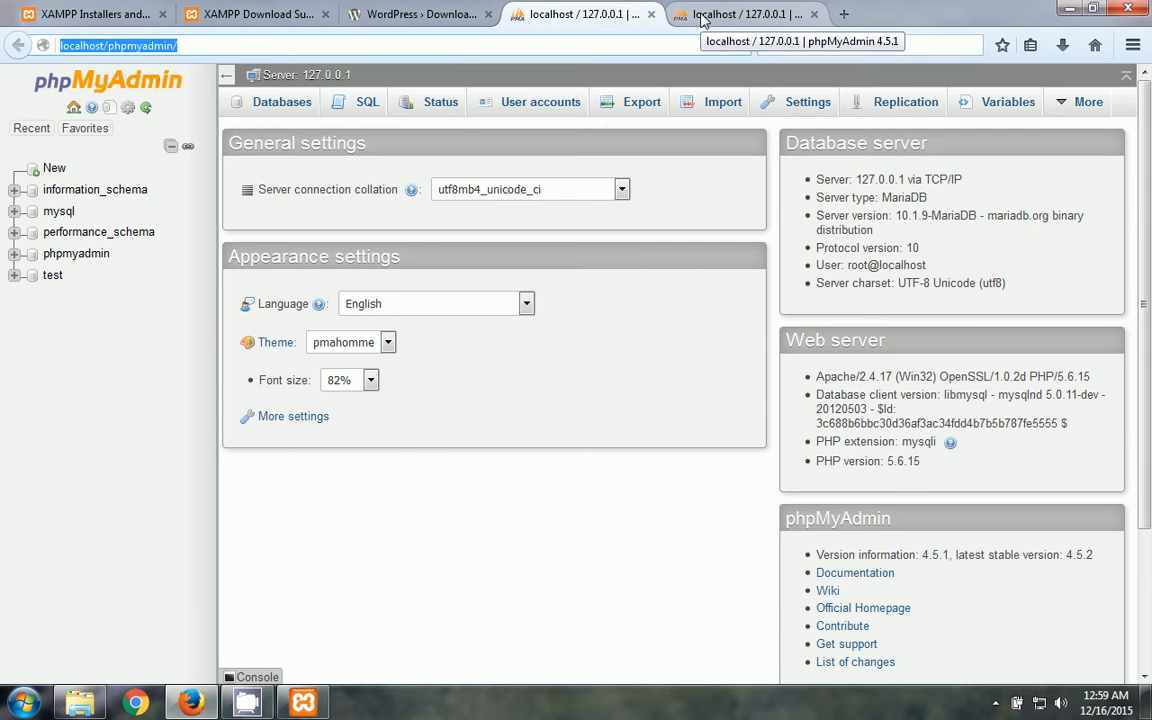
pyautogui.click(703, 17)
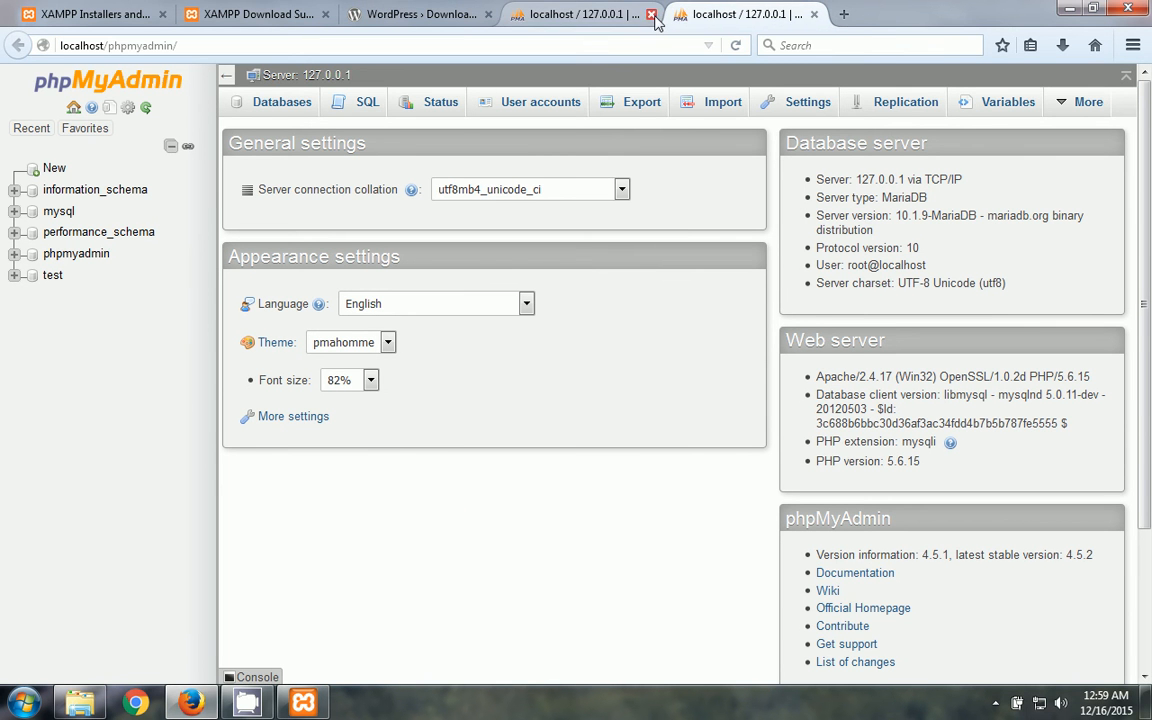
pyautogui.click(651, 14)
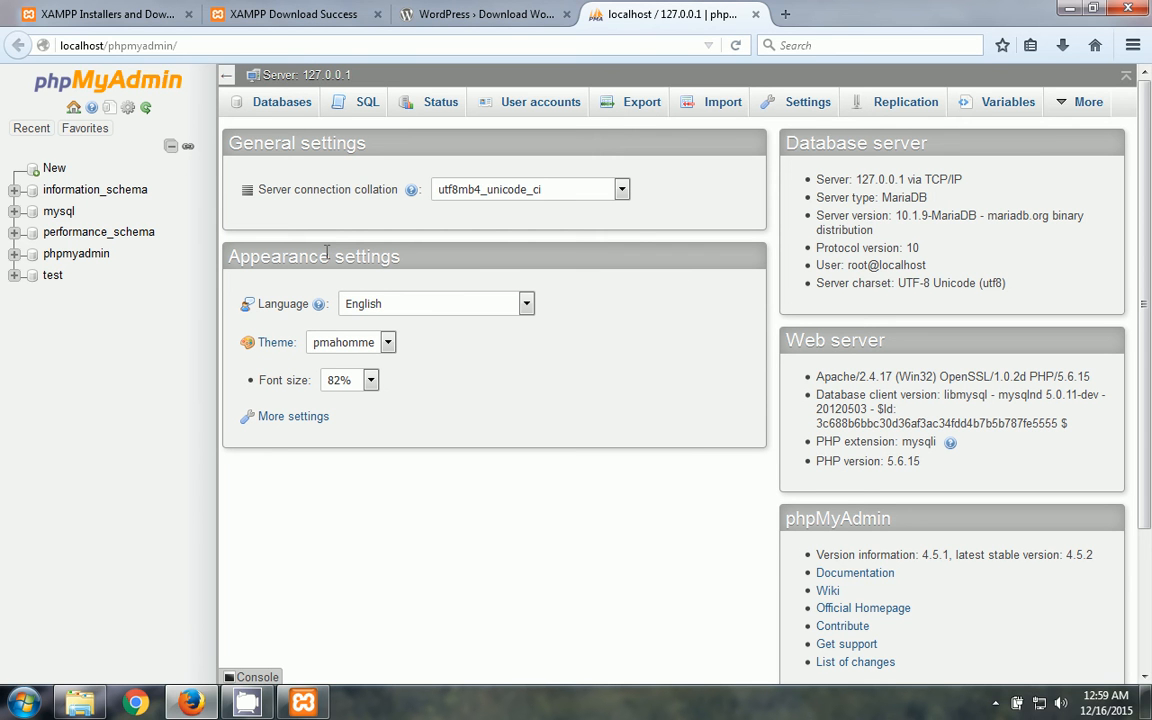
# - On the Databases tab, enter mywpdatabase as the new database name
pyautogui.click(283, 103)
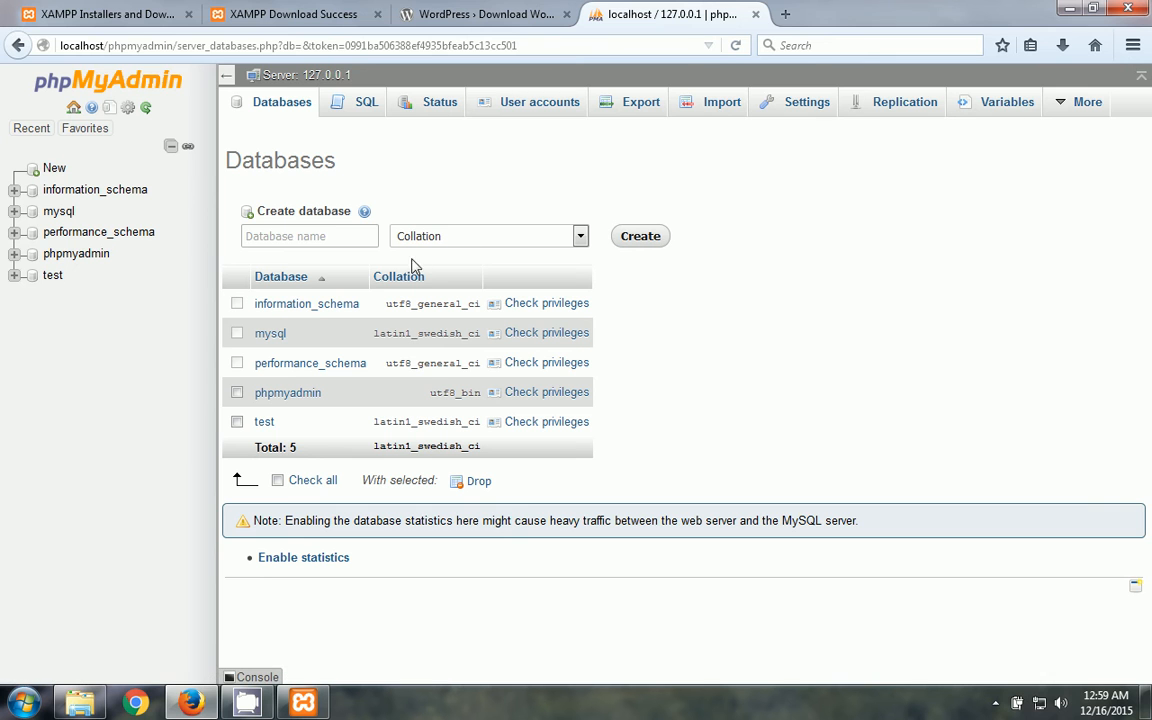
pyautogui.click(332, 234)
pyautogui.write('my')
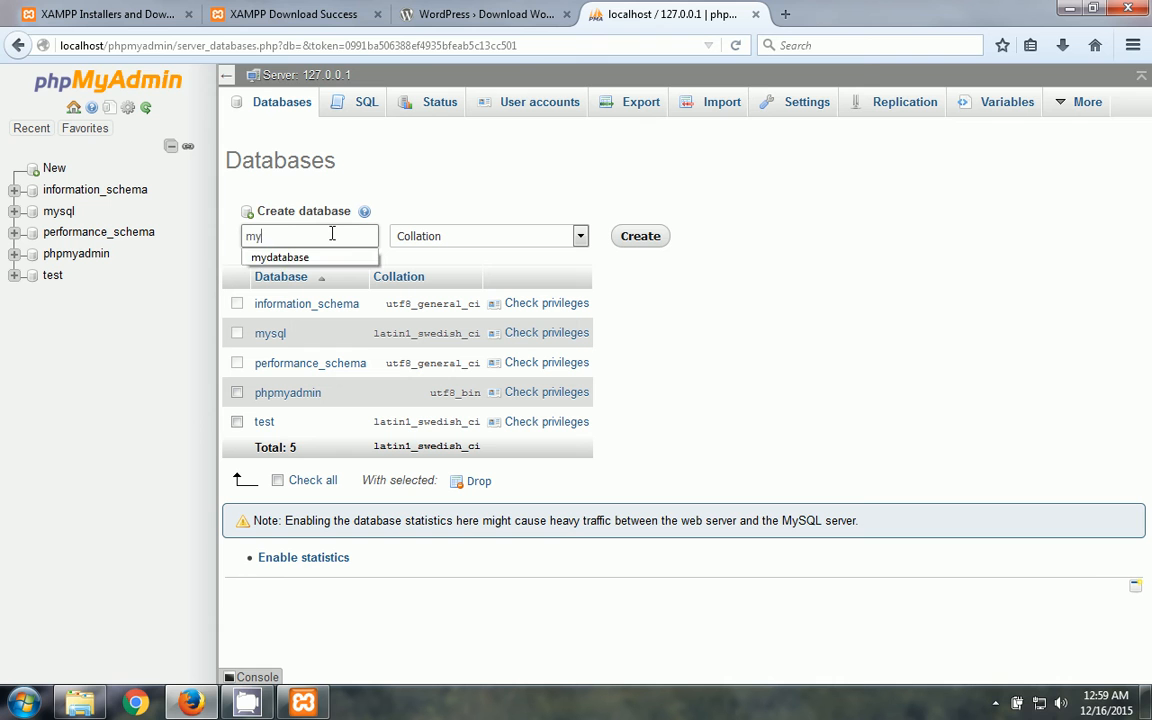
pyautogui.write('wo')
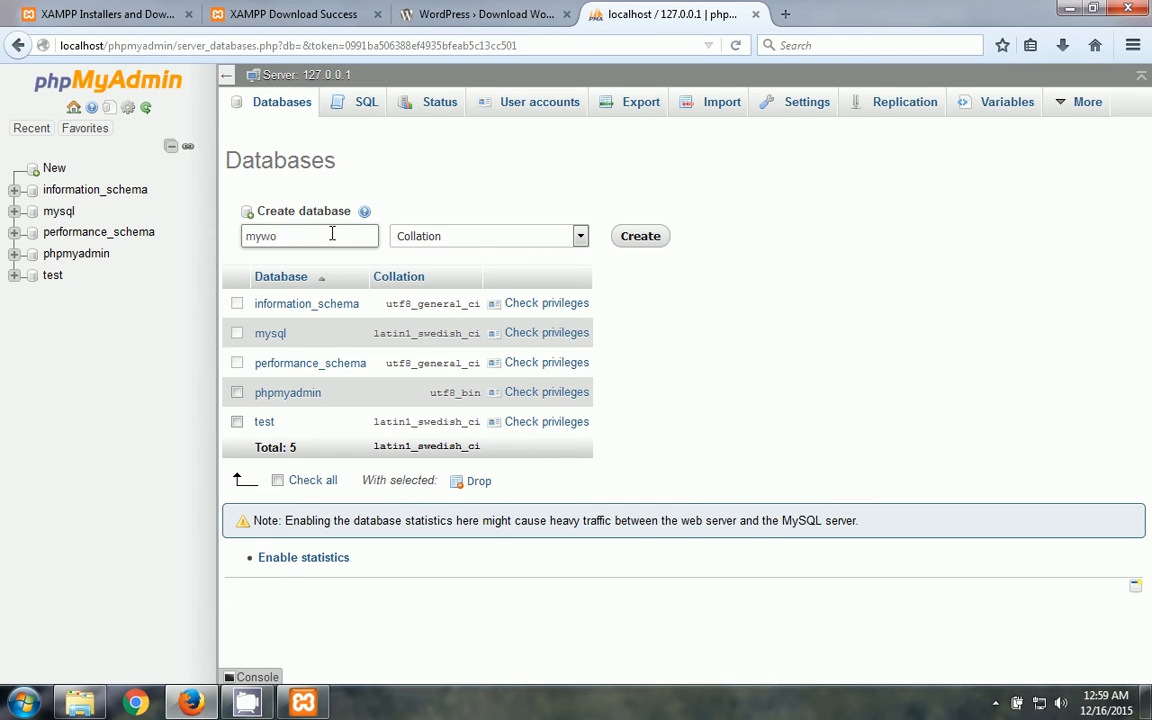
pyautogui.write('database')
pyautogui.moveTo(322, 236); pyautogui.dragTo(190, 241)
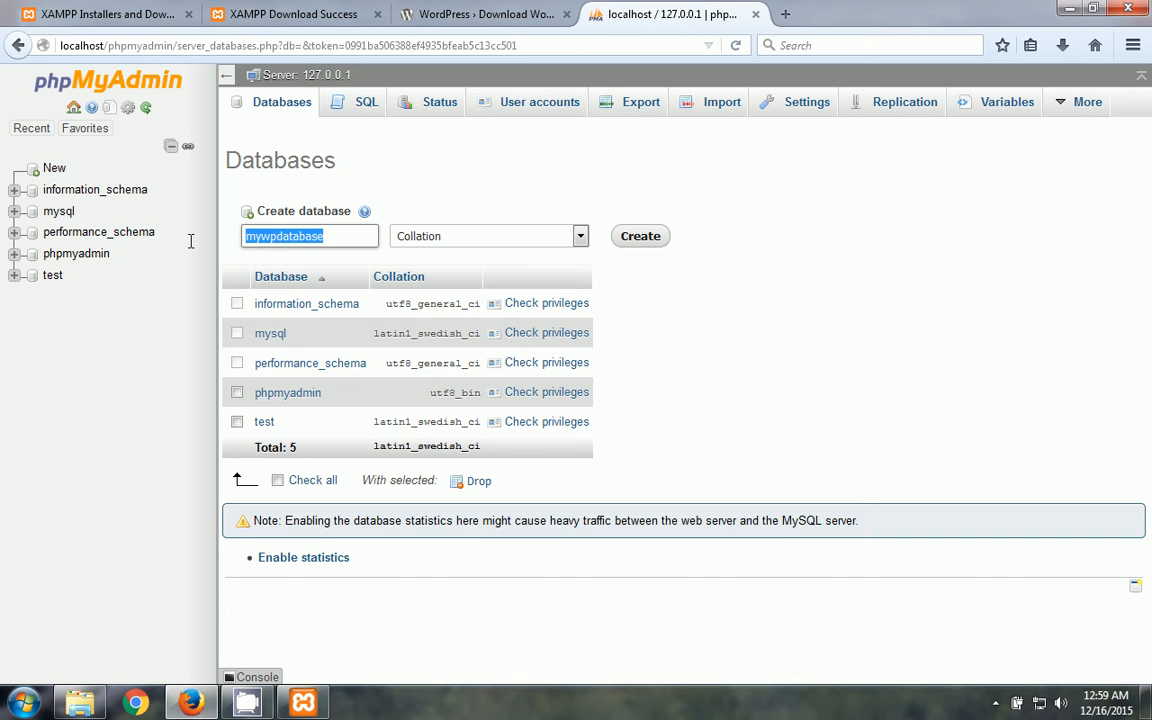
pyautogui.click(265, 243)
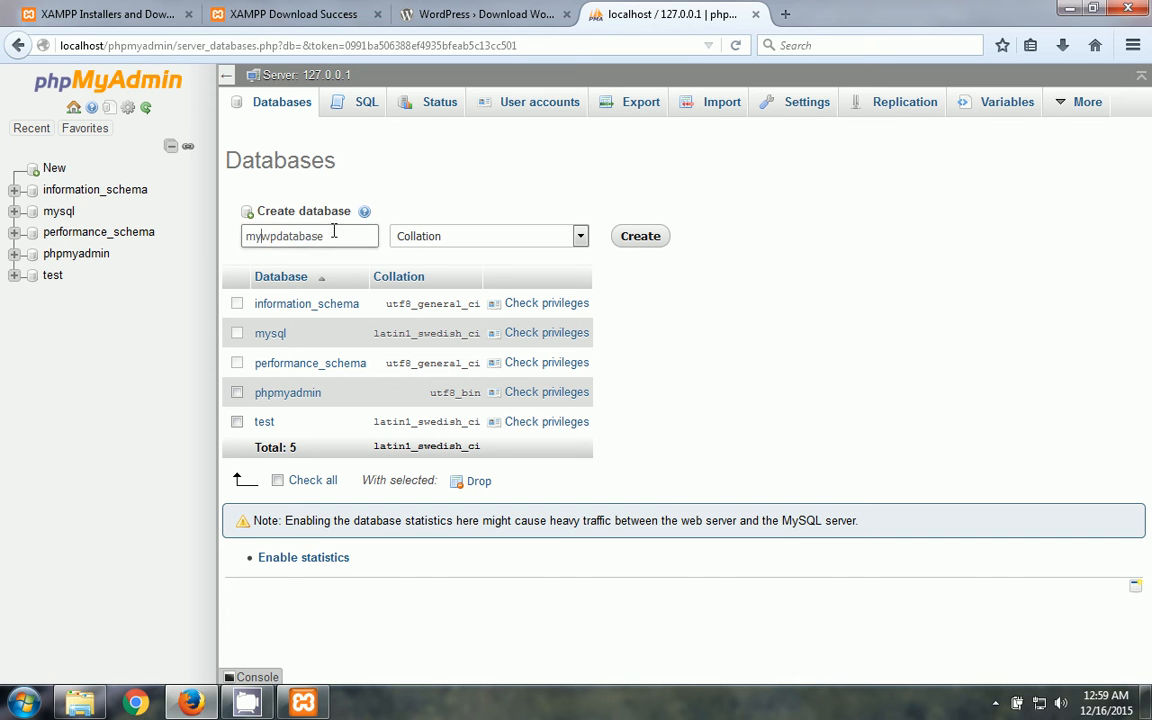
pyautogui.moveTo(355, 236); pyautogui.dragTo(183, 255)
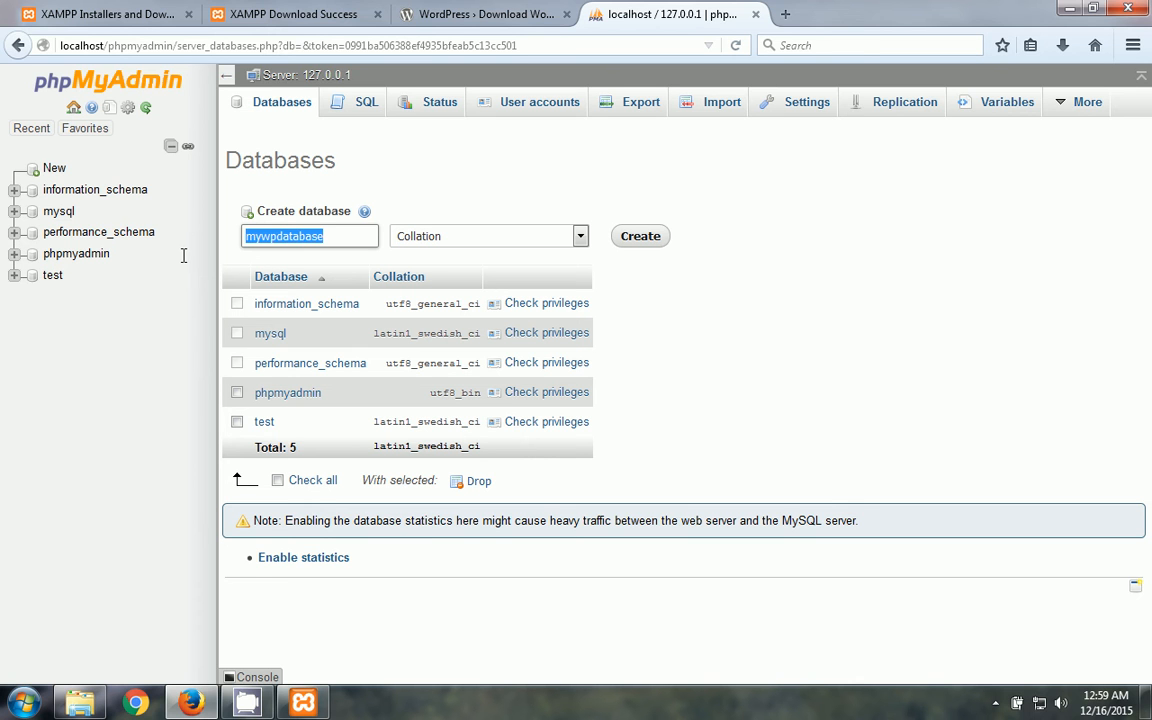
pyautogui.click(271, 240)
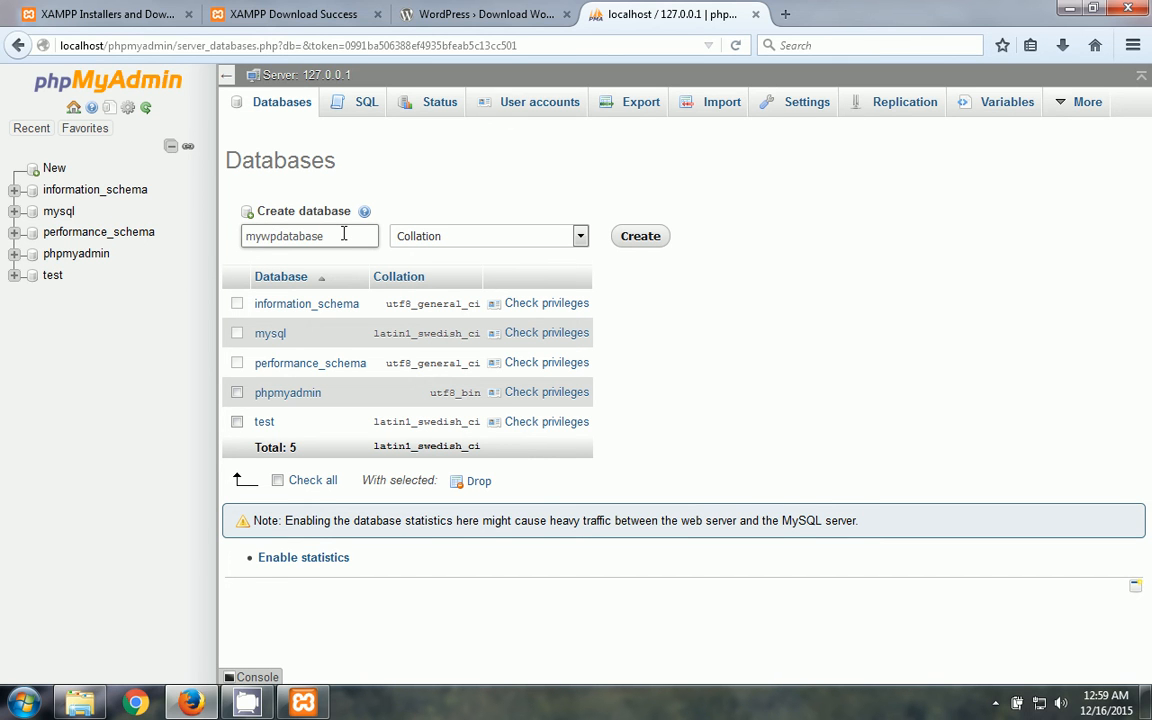
pyautogui.moveTo(329, 235); pyautogui.dragTo(220, 243)
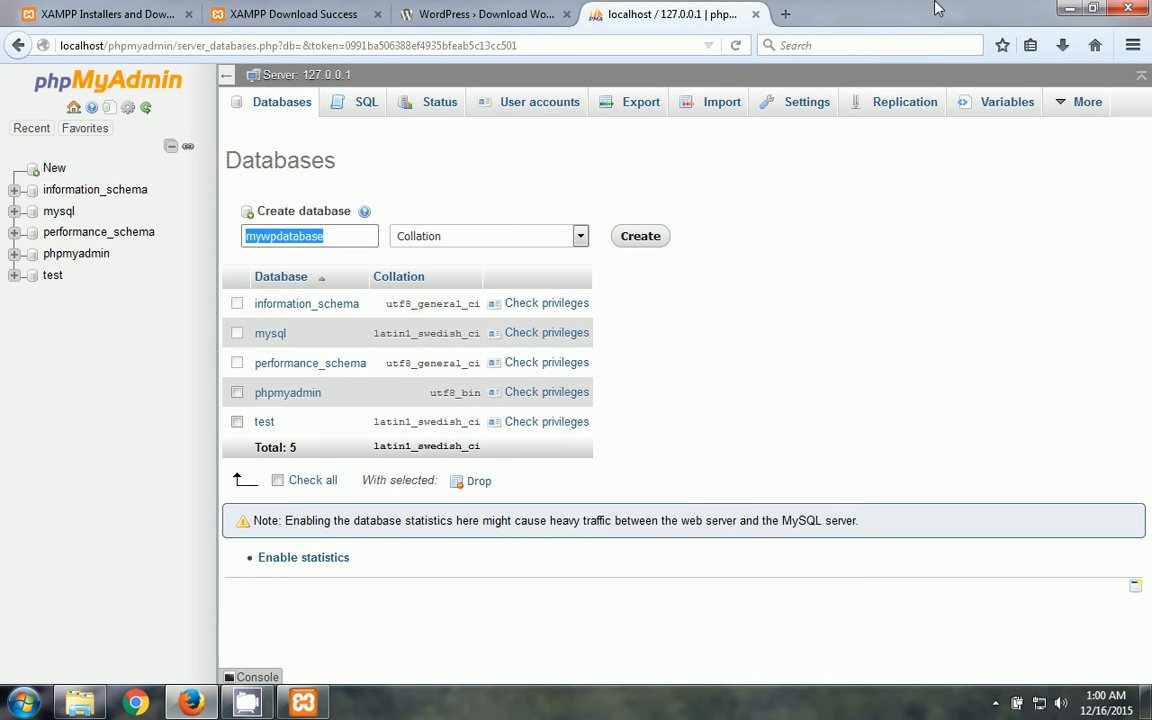
# - Return to phpMyAdmin and create the mywpdatabase database
pyautogui.click(1078, 8)
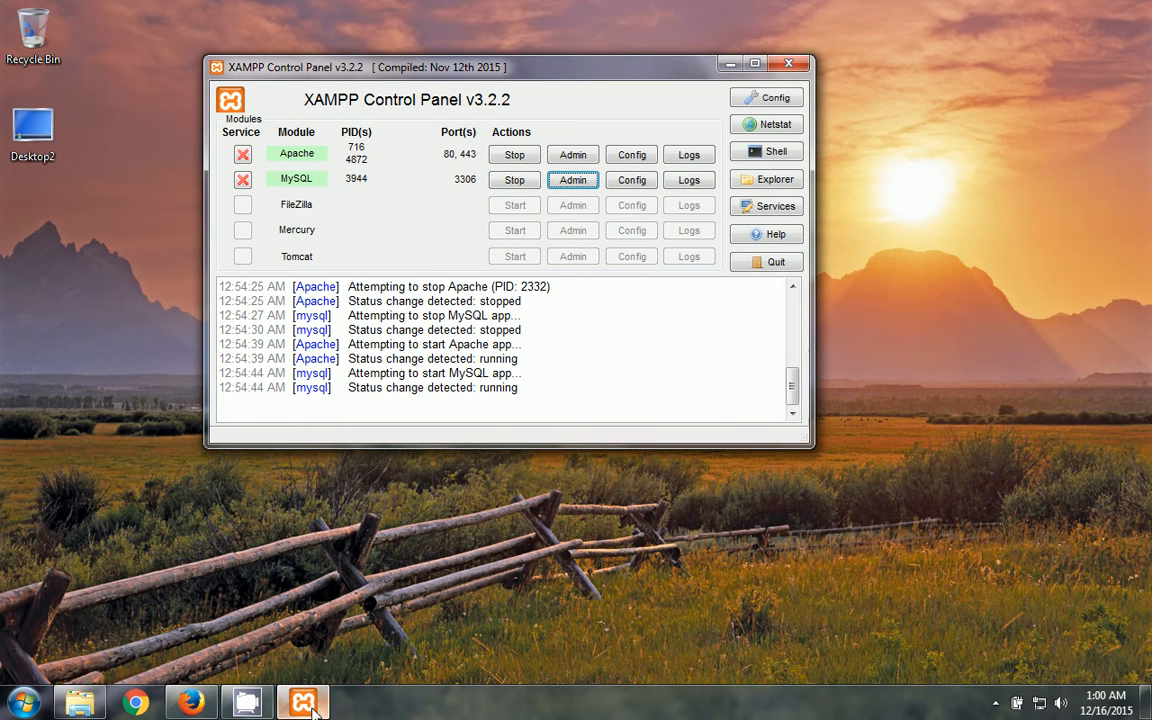
pyautogui.click(190, 703)
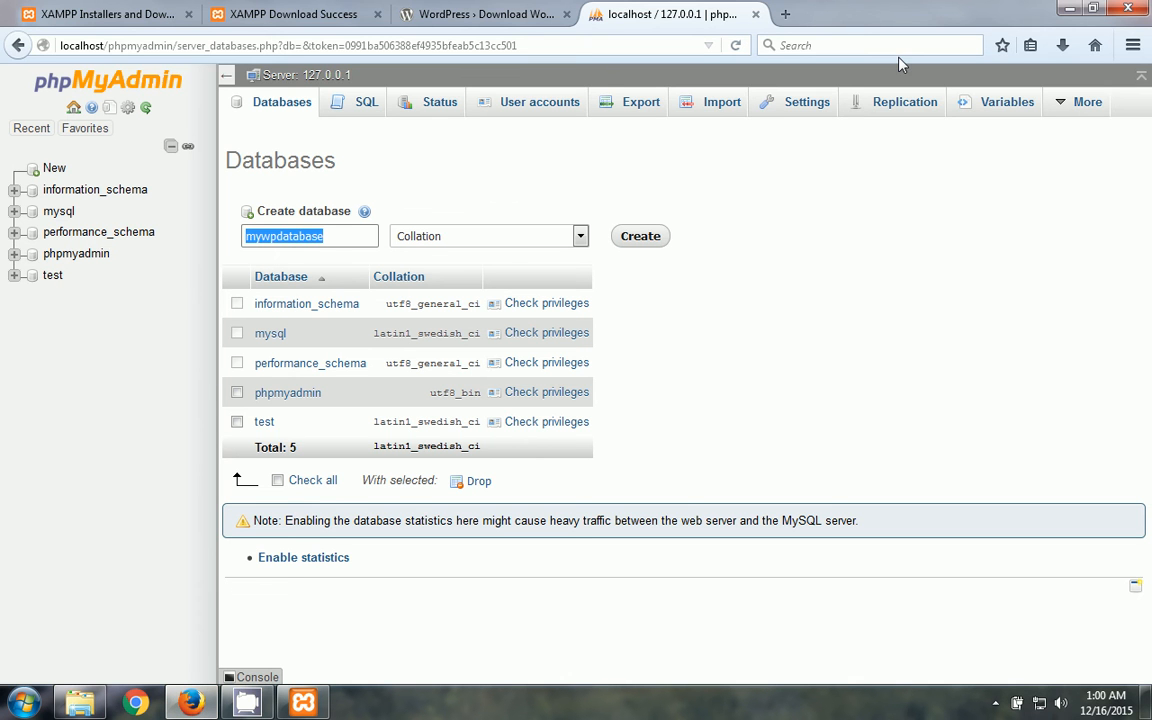
pyautogui.click(552, 190)
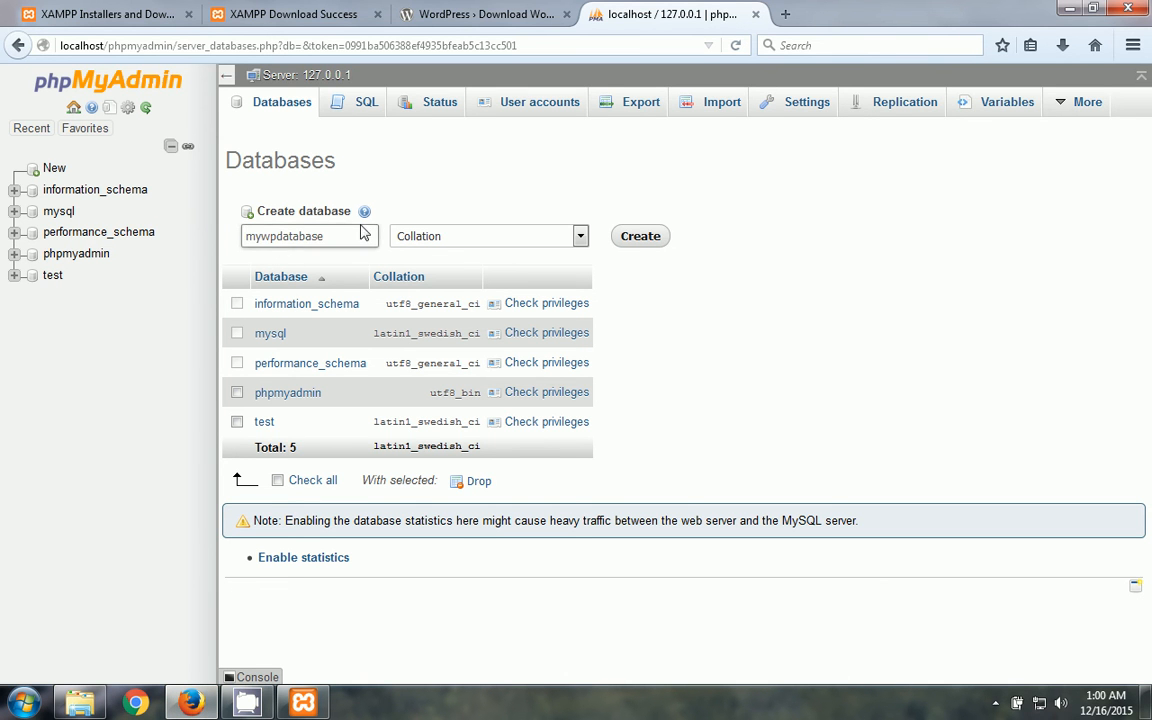
pyautogui.moveTo(353, 229); pyautogui.dragTo(202, 232)
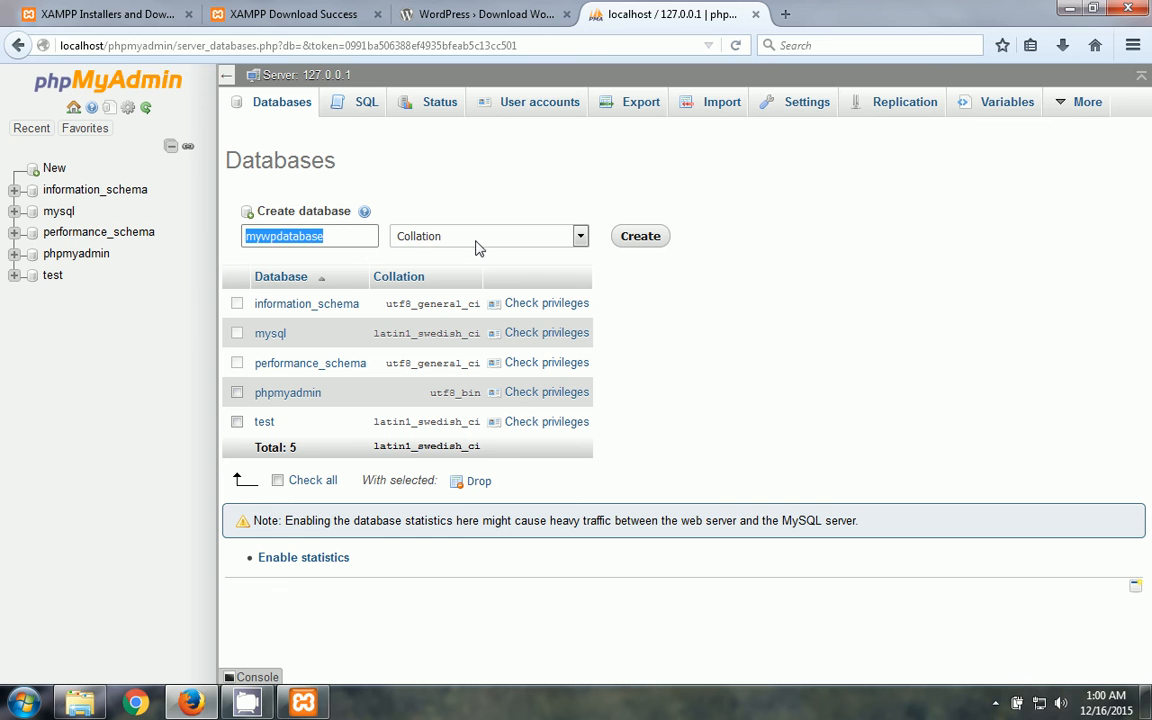
pyautogui.click(651, 246)
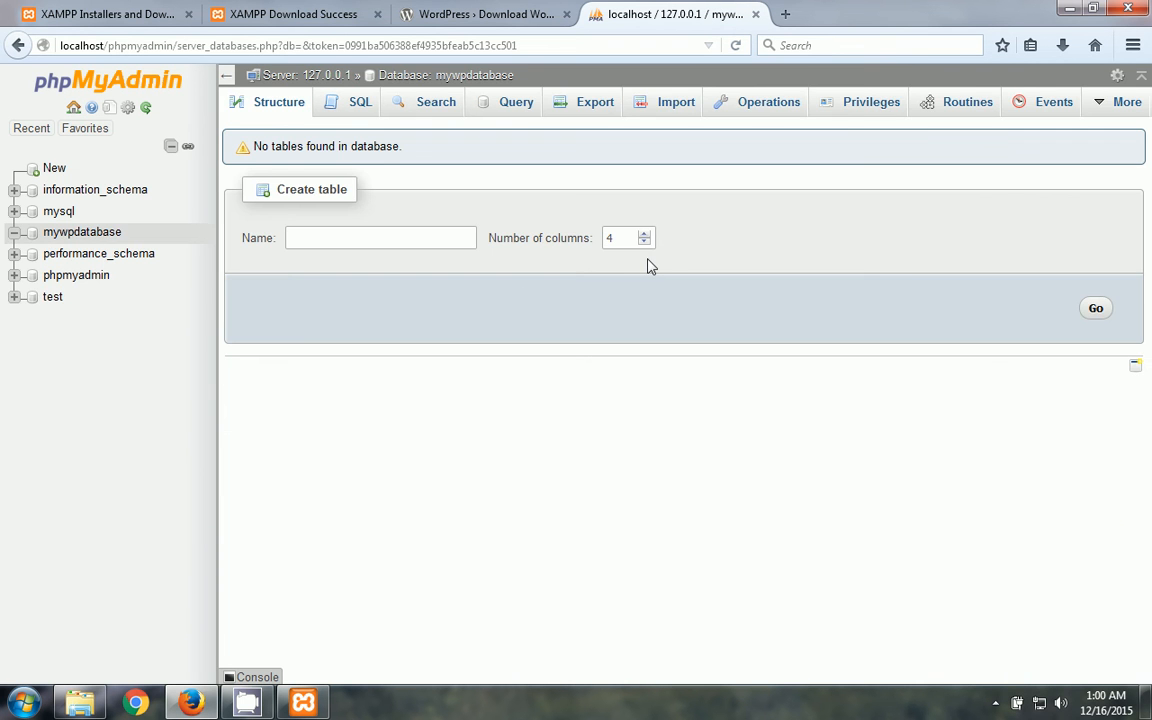
# - Browse Windows Explorer to C:\xampp\htdocs\wordpress
pyautogui.click(1076, 10)
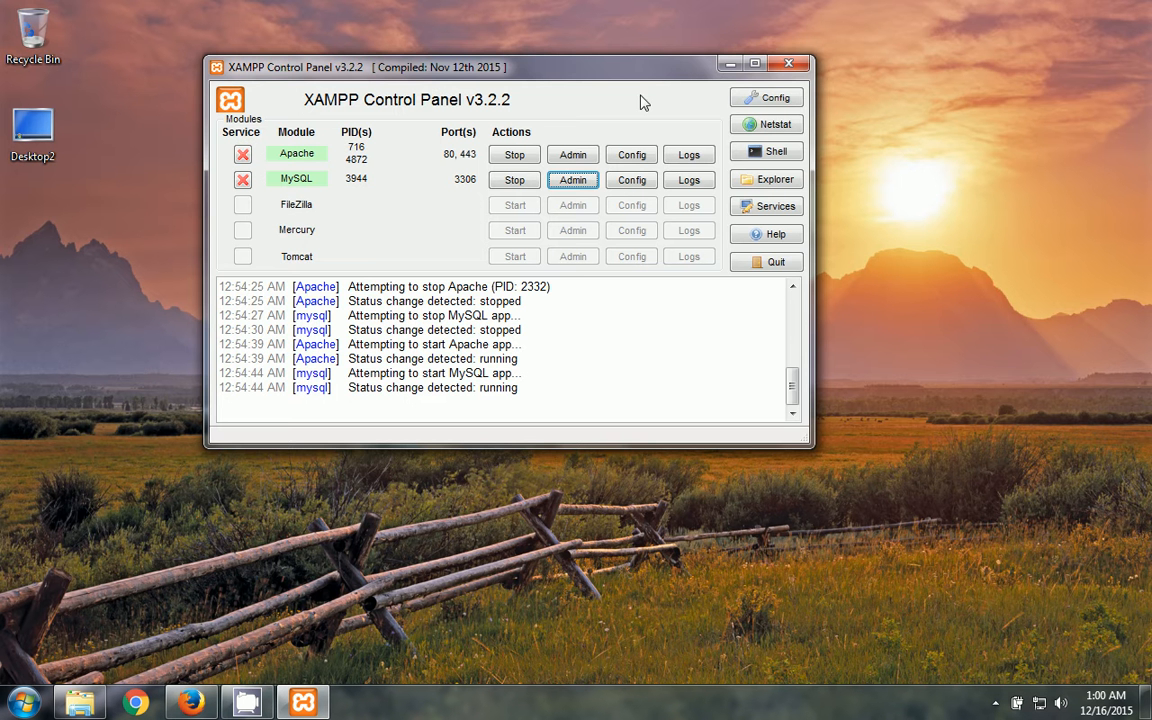
pyautogui.moveTo(643, 76); pyautogui.dragTo(686, 76)
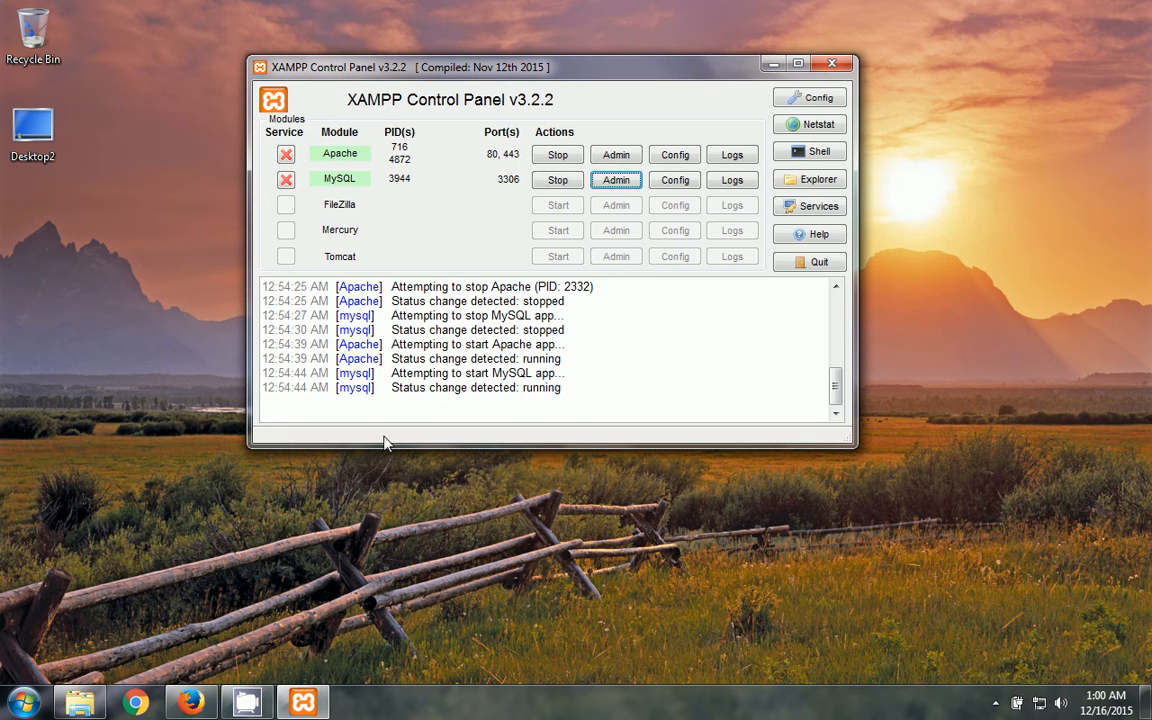
pyautogui.click(80, 703)
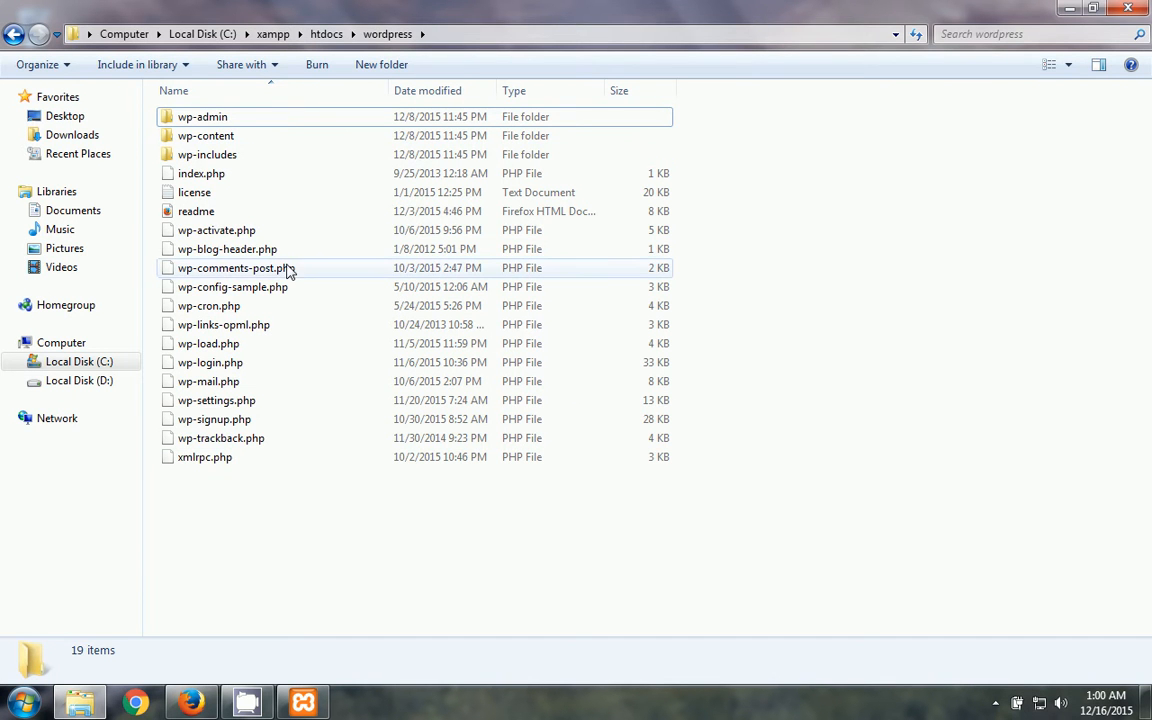
pyautogui.click(138, 35)
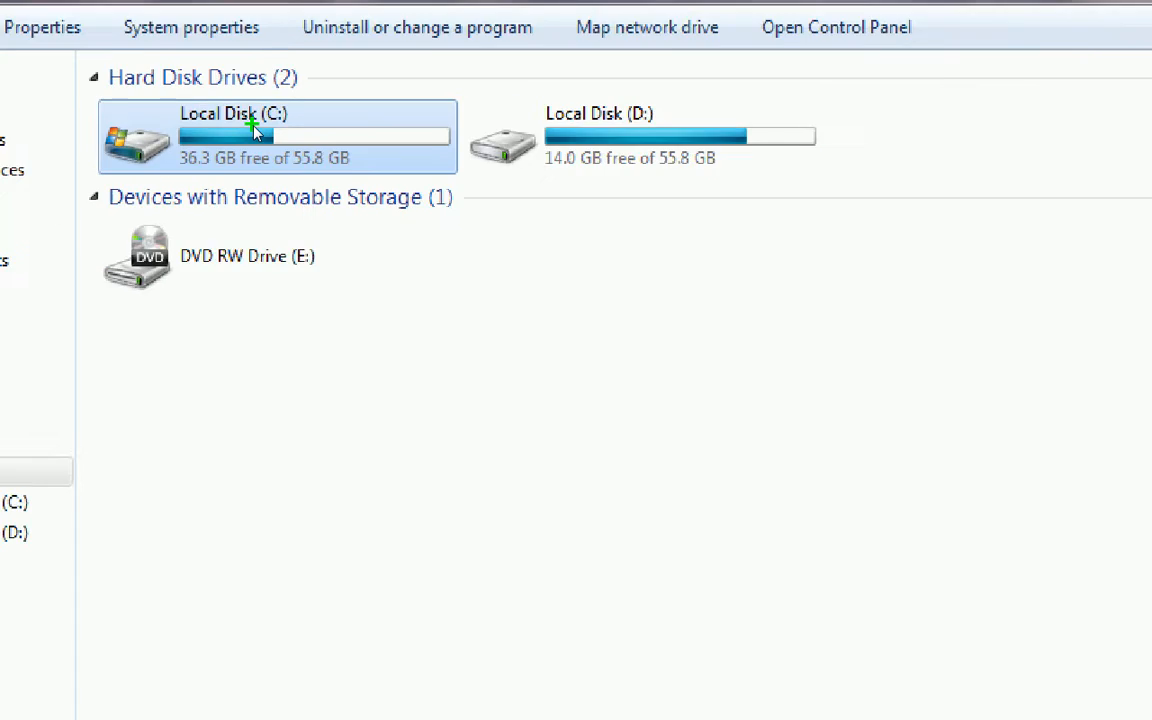
pyautogui.doubleClick(257, 134)
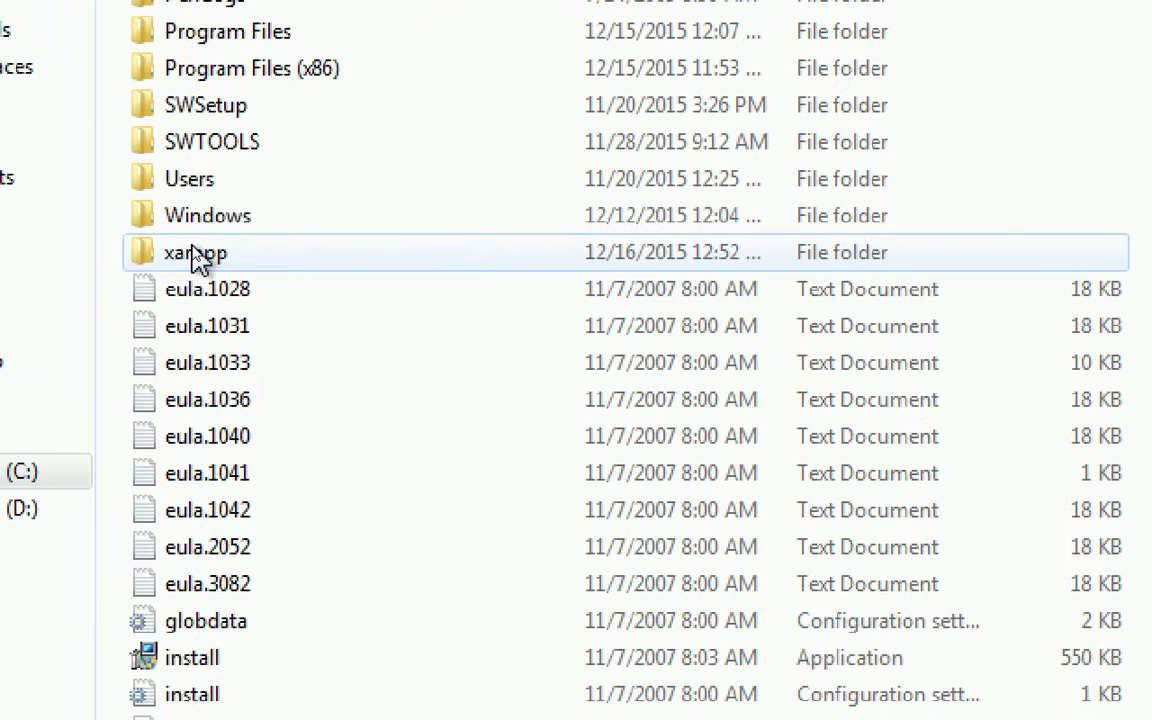
pyautogui.doubleClick(193, 250)
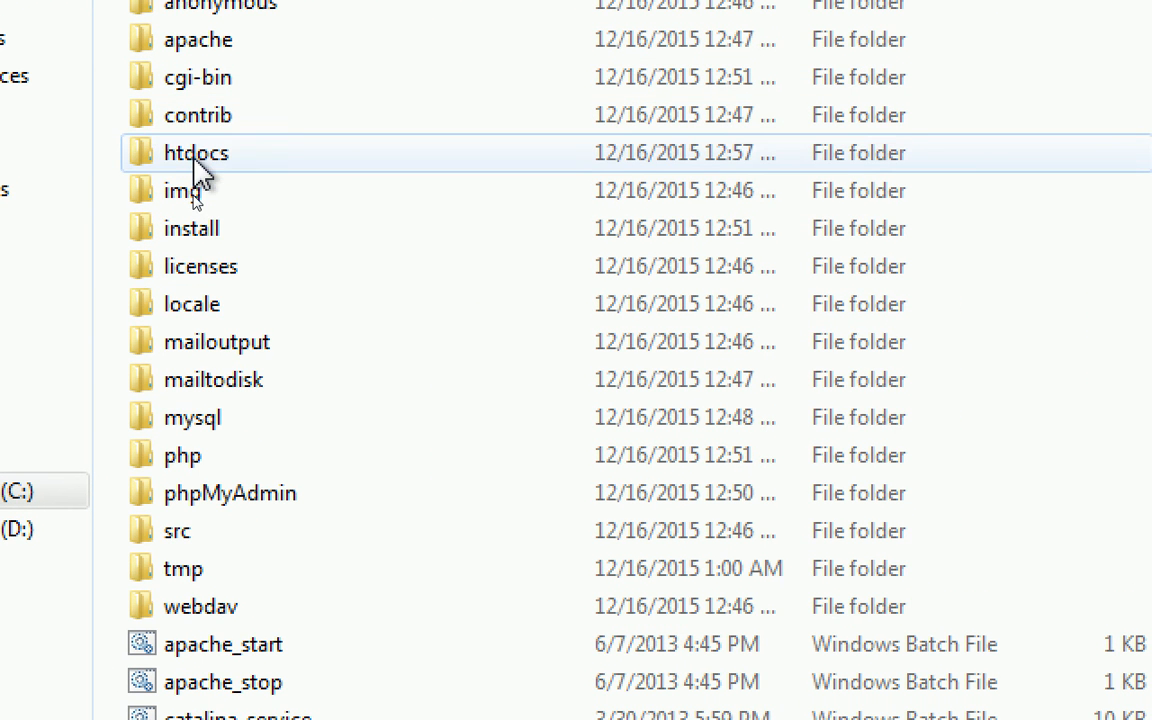
pyautogui.doubleClick(198, 168)
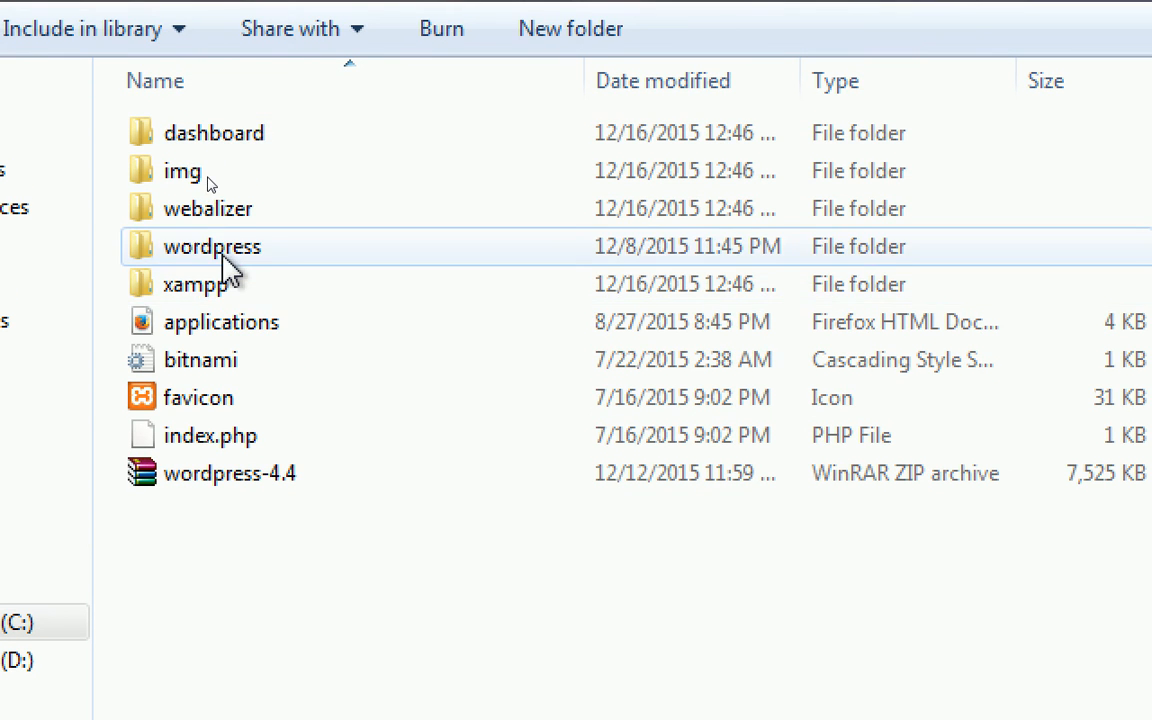
pyautogui.doubleClick(222, 262)
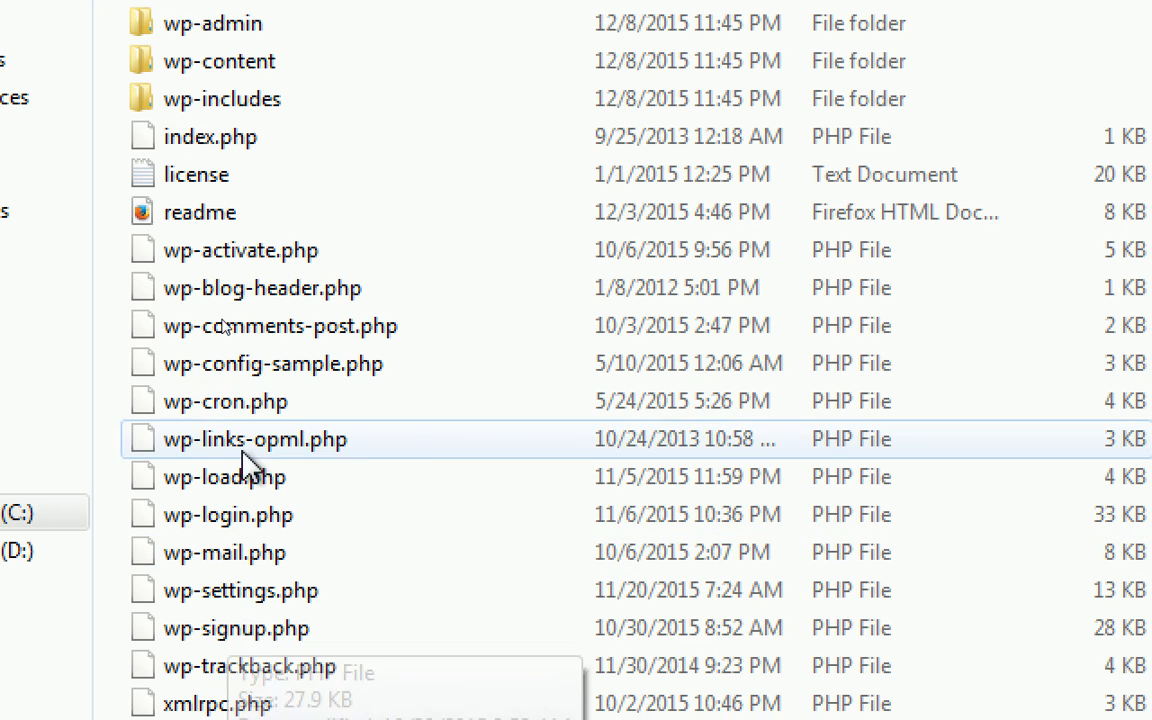
# - Rename wp-config-sample.php to wp-config.php by deleting -sample from its name
pyautogui.click(302, 365)
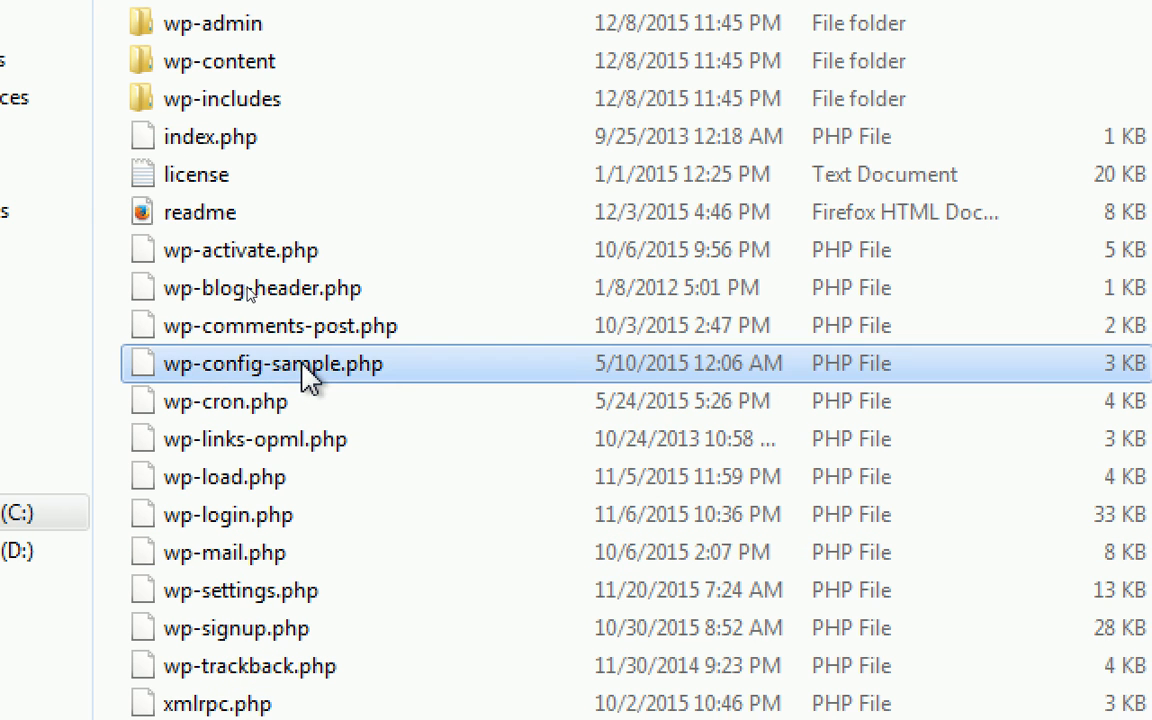
pyautogui.click(305, 366)
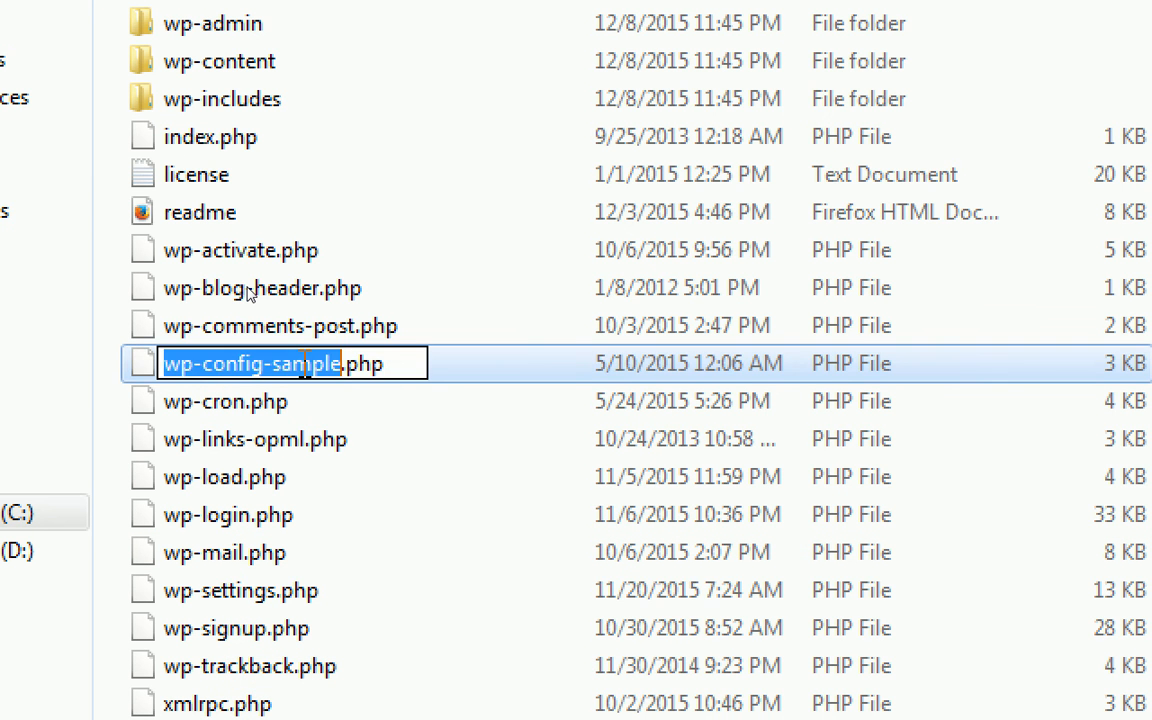
pyautogui.press('Right')
pyautogui.press('BackSpace')
pyautogui.press('BackSpace')
pyautogui.press('BackSpace')
pyautogui.press('BackSpace')
pyautogui.press('BackSpace')
pyautogui.press('BackSpace')
pyautogui.press('BackSpace')
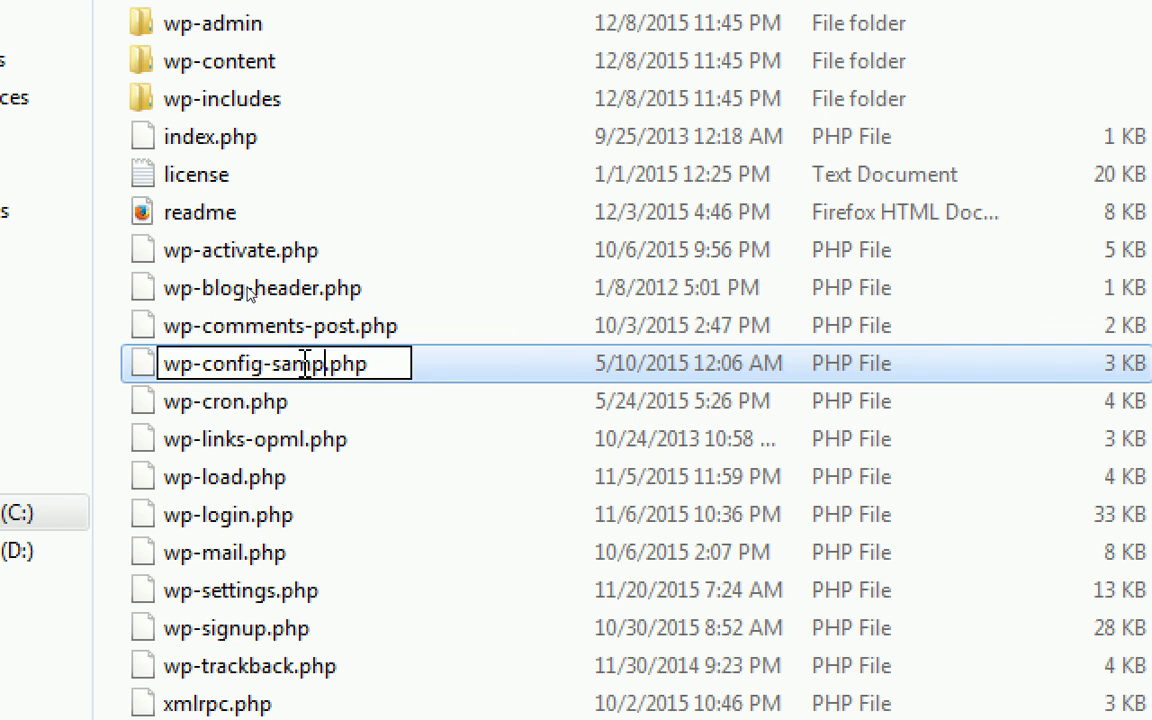
pyautogui.press('Return')
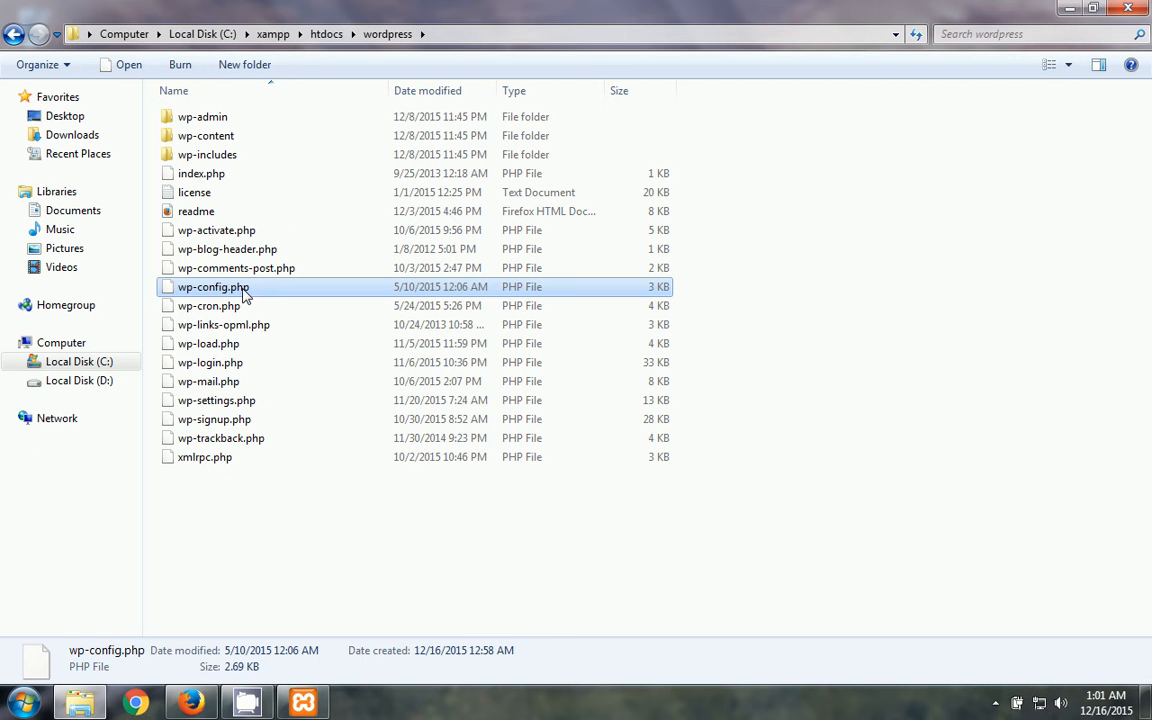
pyautogui.rightClick(244, 292)
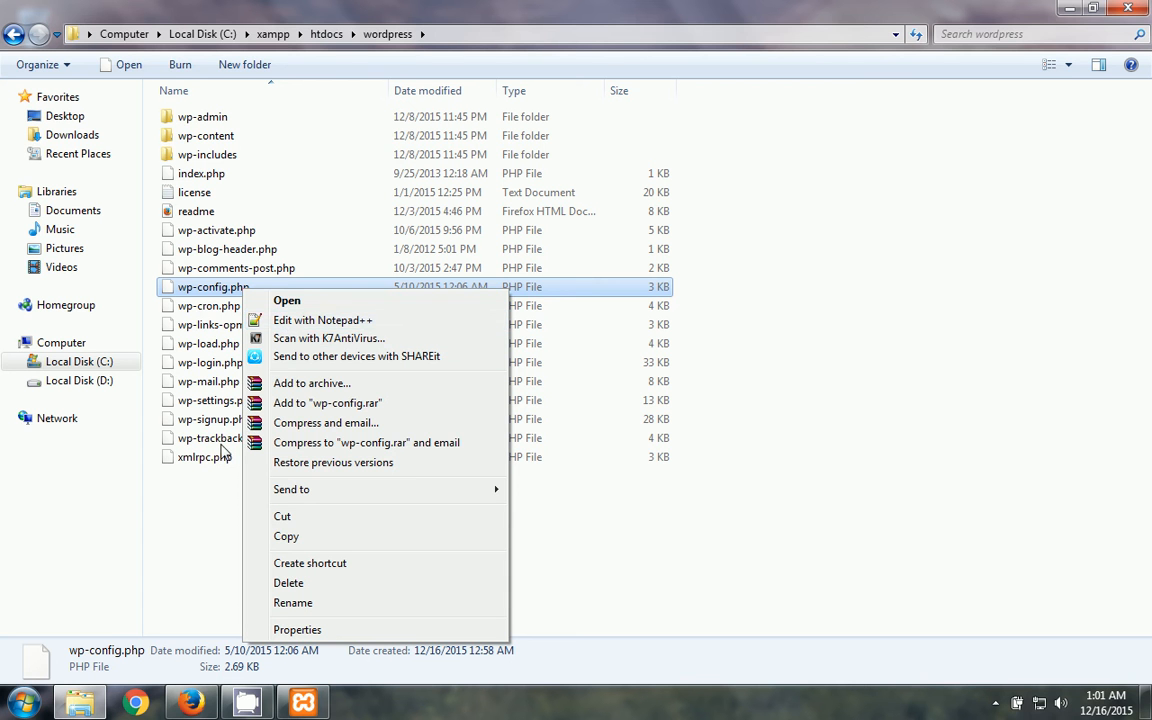
# - In a new Firefox tab, search notepad++ and reach the Notepad++ 6.8.8 download page
pyautogui.click(180, 628)
pyautogui.click(196, 707)
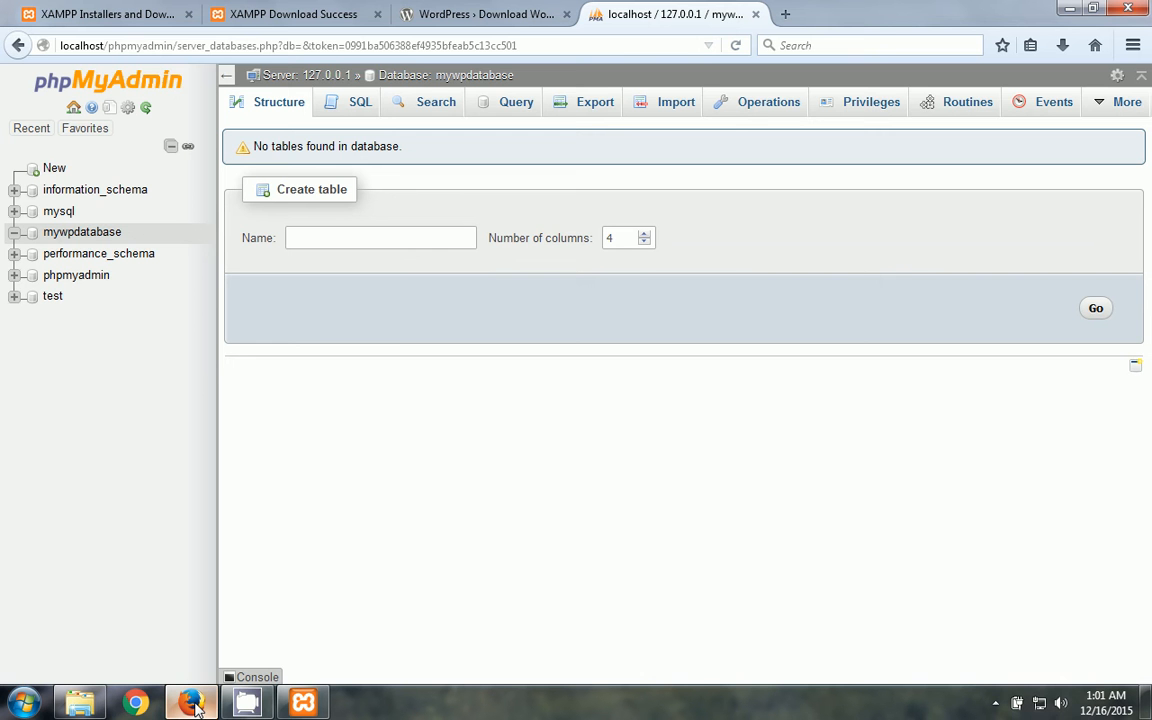
pyautogui.click(782, 15)
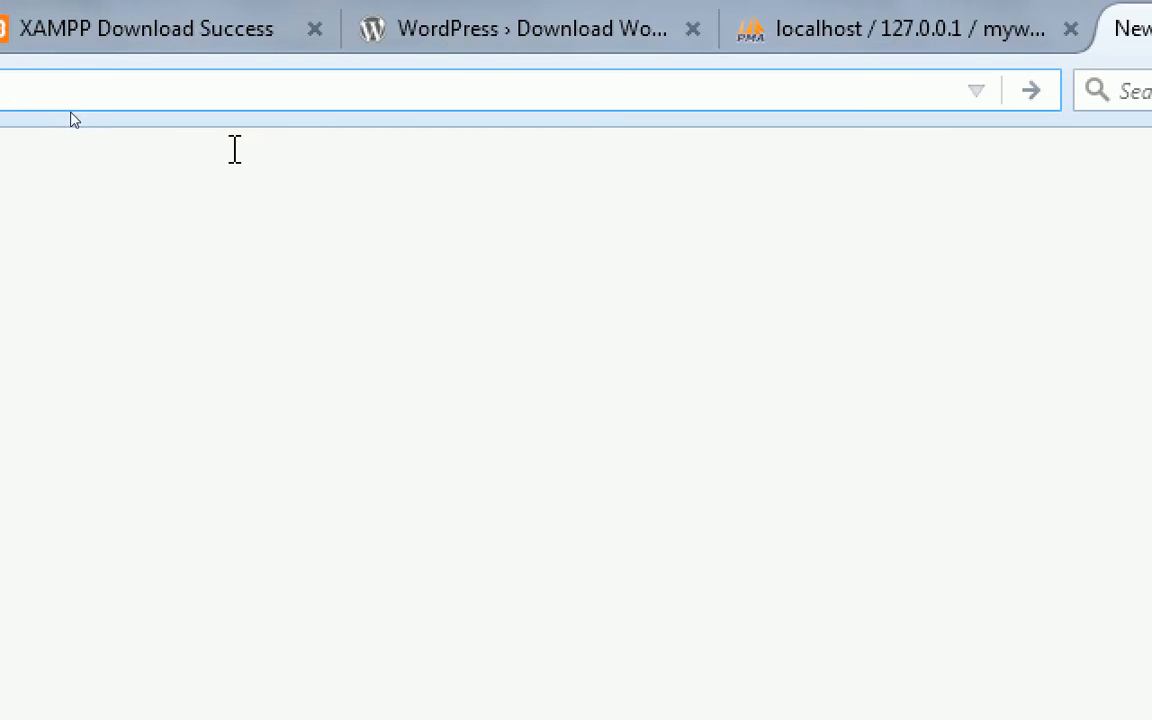
pyautogui.write('no')
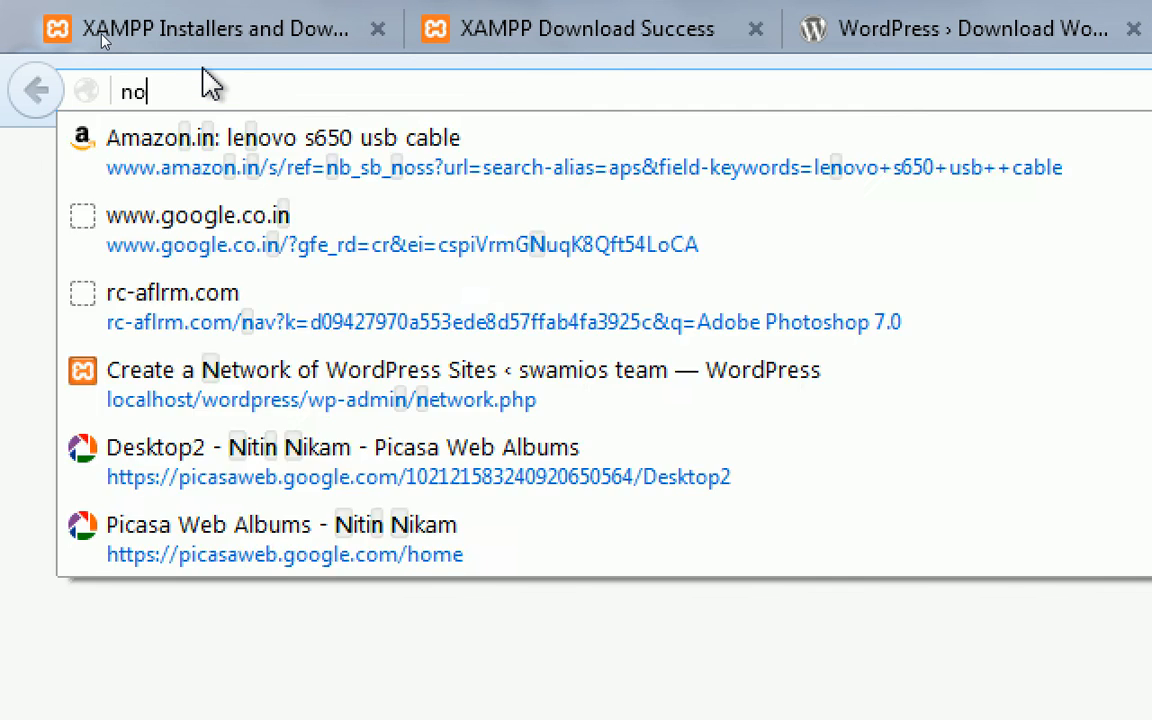
pyautogui.write('te')
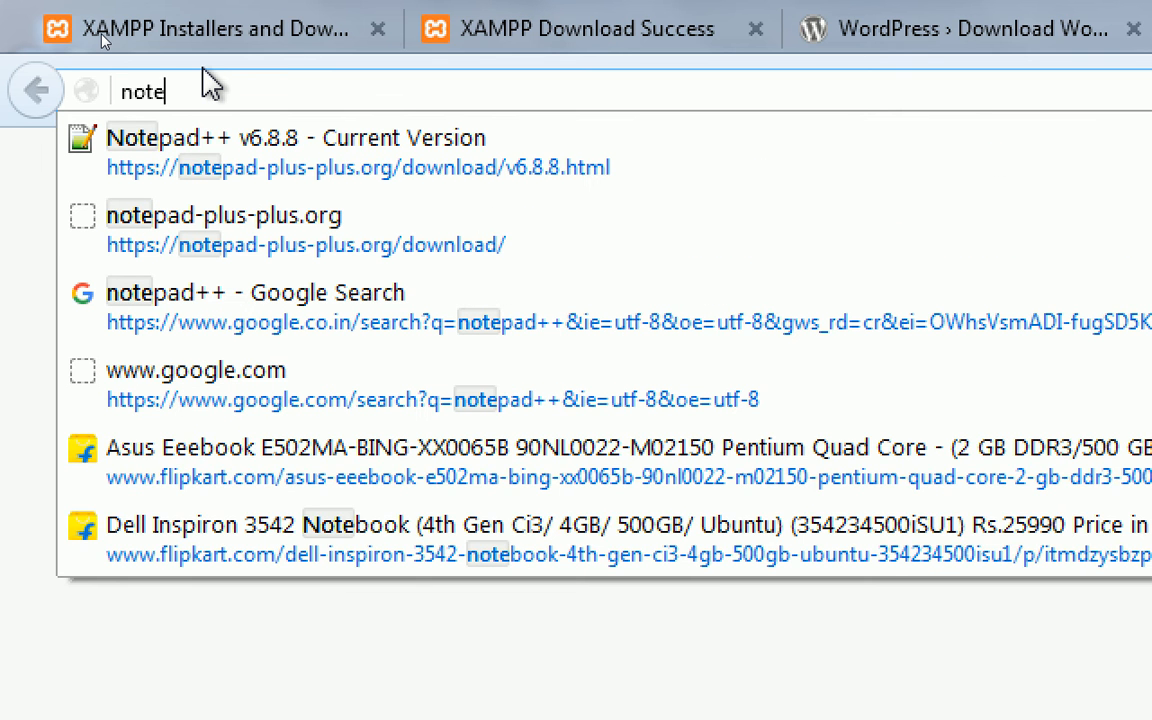
pyautogui.write('pad')
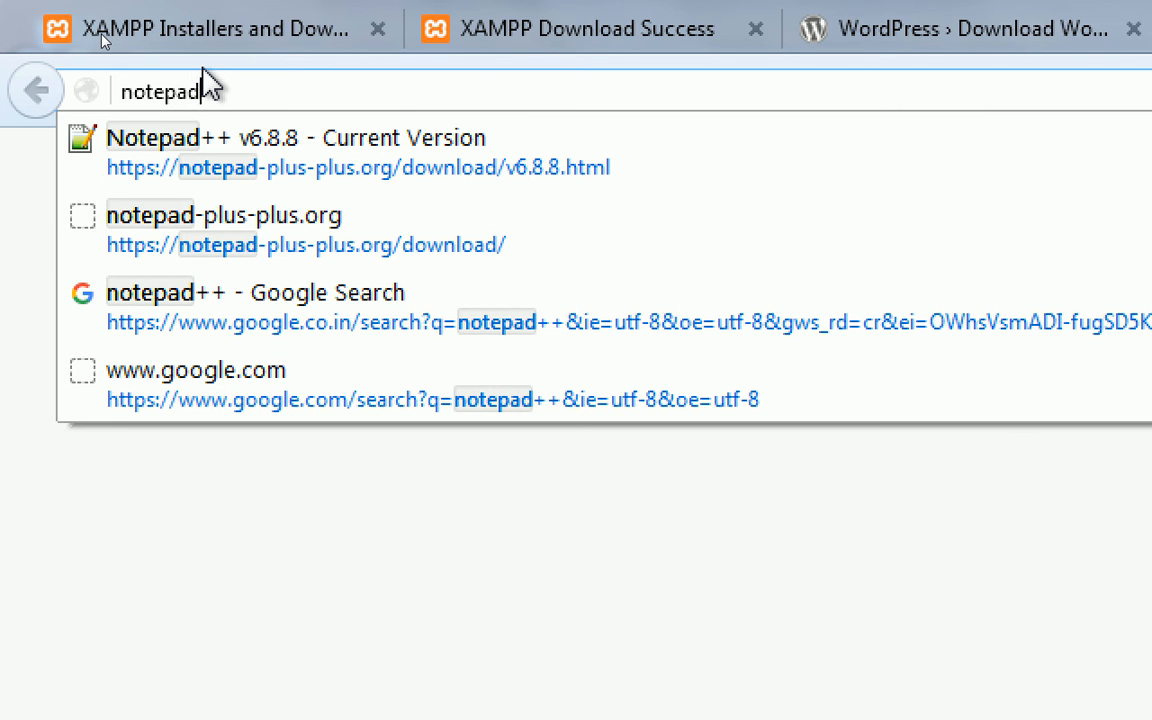
pyautogui.write('++')
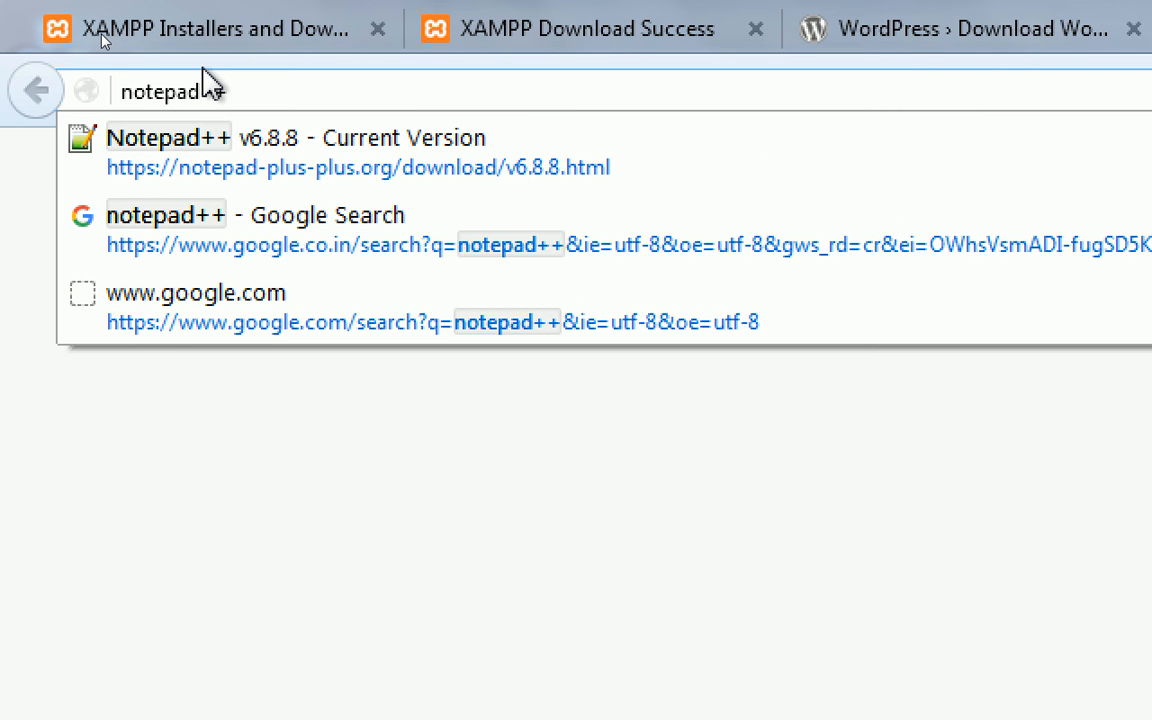
pyautogui.press('Return')
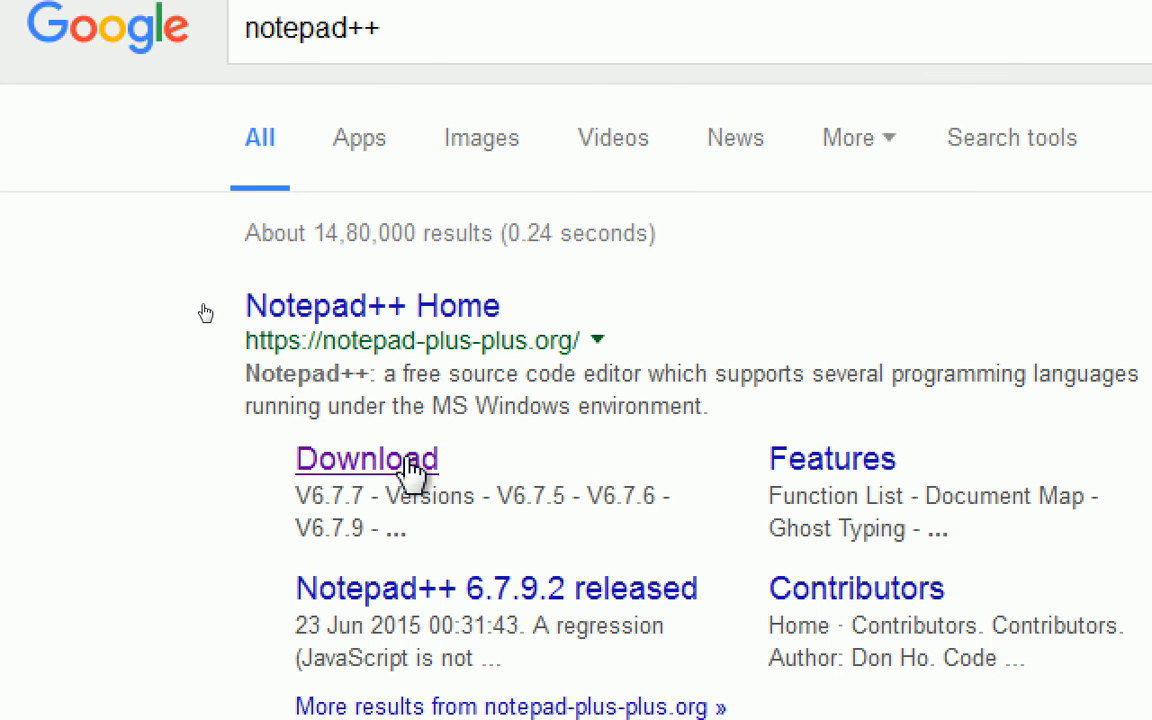
pyautogui.scroll(-1, 410, 470)
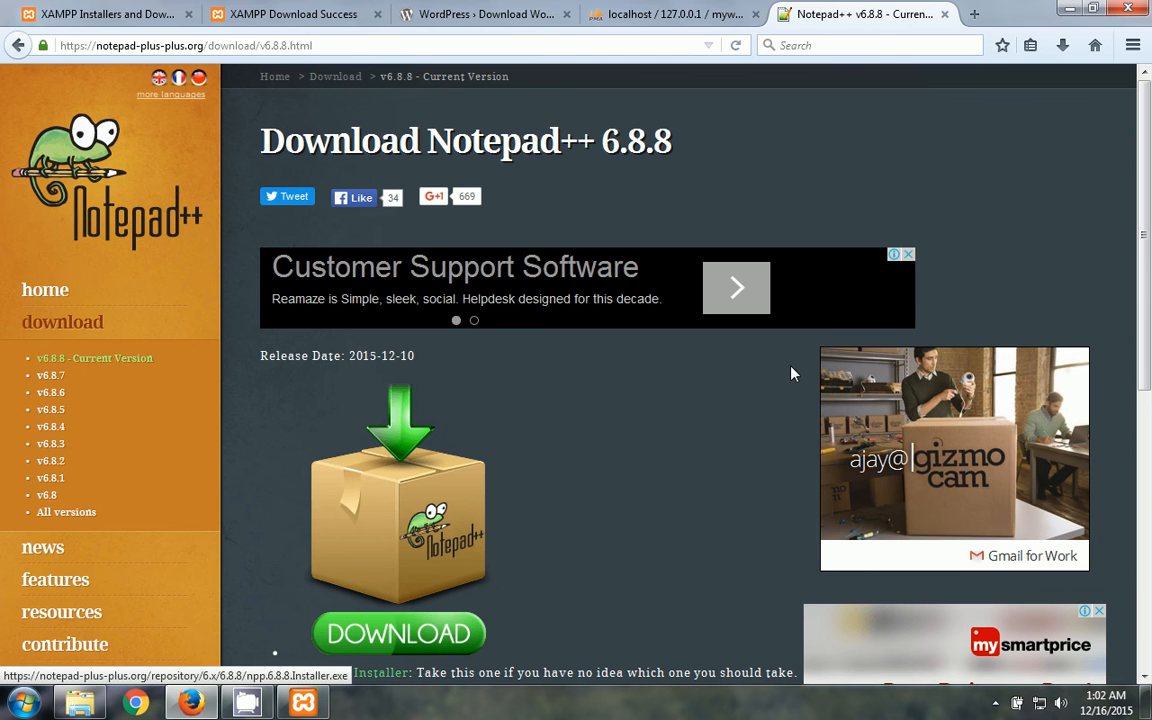
pyautogui.scroll(-1, 1149, 348)
pyautogui.scroll(-4, 1149, 348)
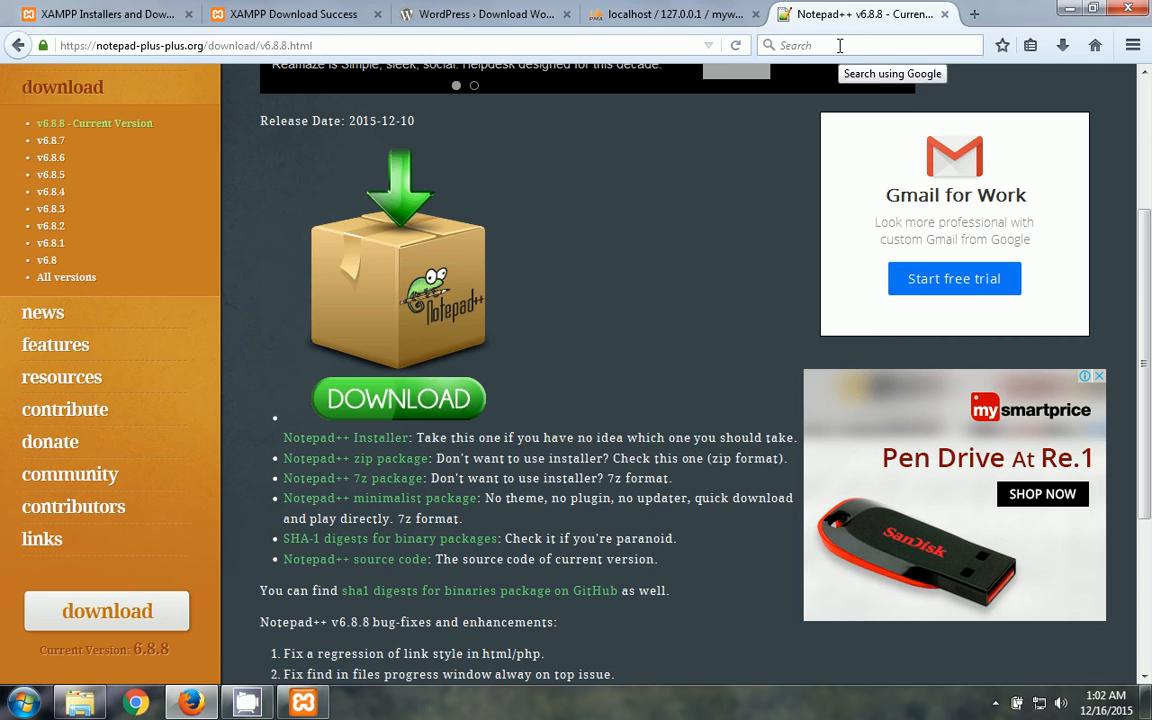
pyautogui.hotkey('alt', 'Tab')
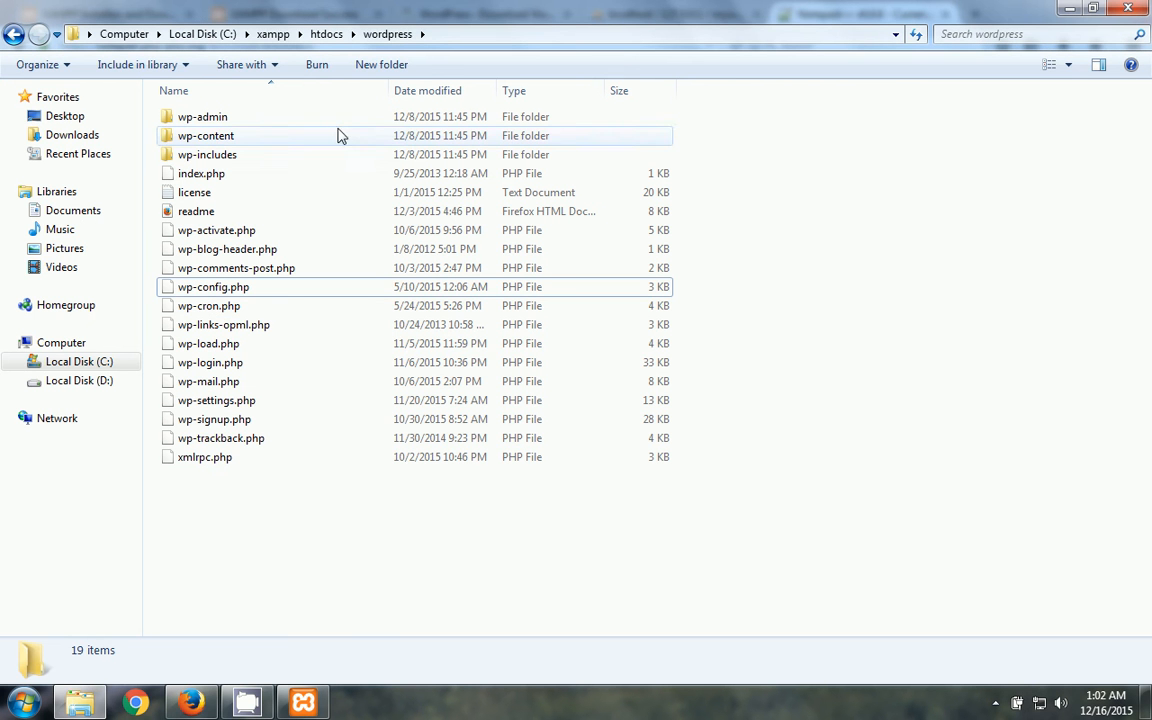
# - Open wp-config.php with Edit with Notepad++ and select the DB_NAME setting on line 23
pyautogui.click(216, 290)
pyautogui.rightClick(216, 292)
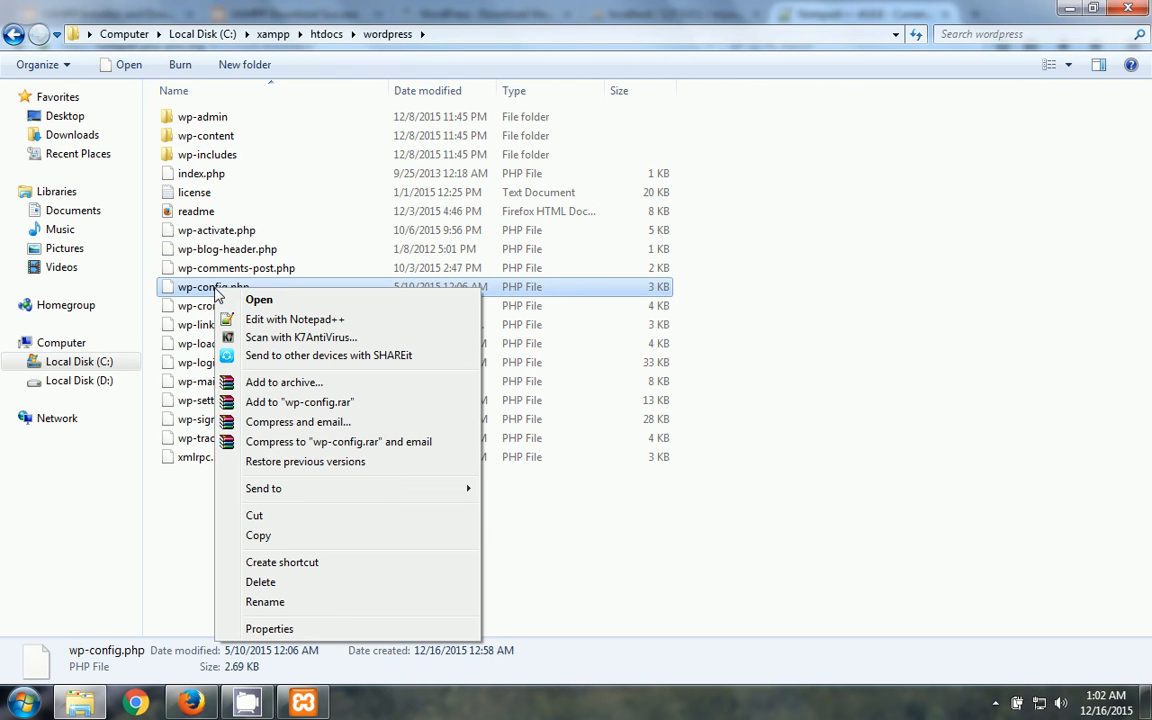
pyautogui.click(279, 321)
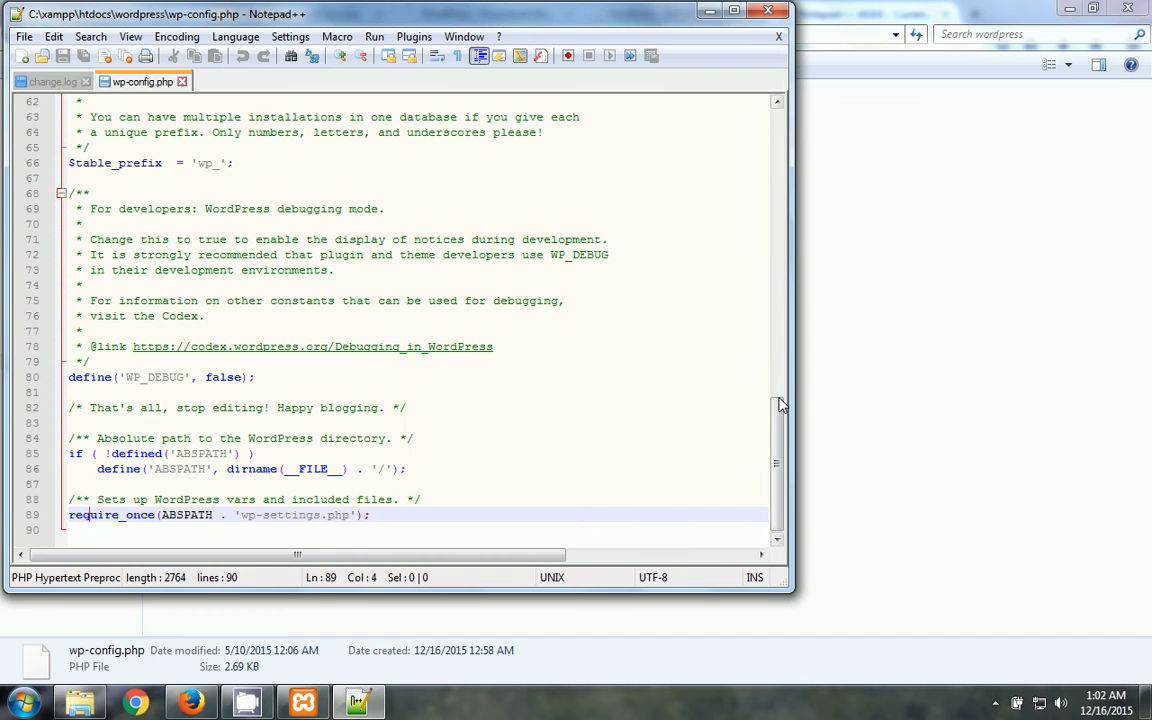
pyautogui.moveTo(785, 446); pyautogui.dragTo(790, 199)
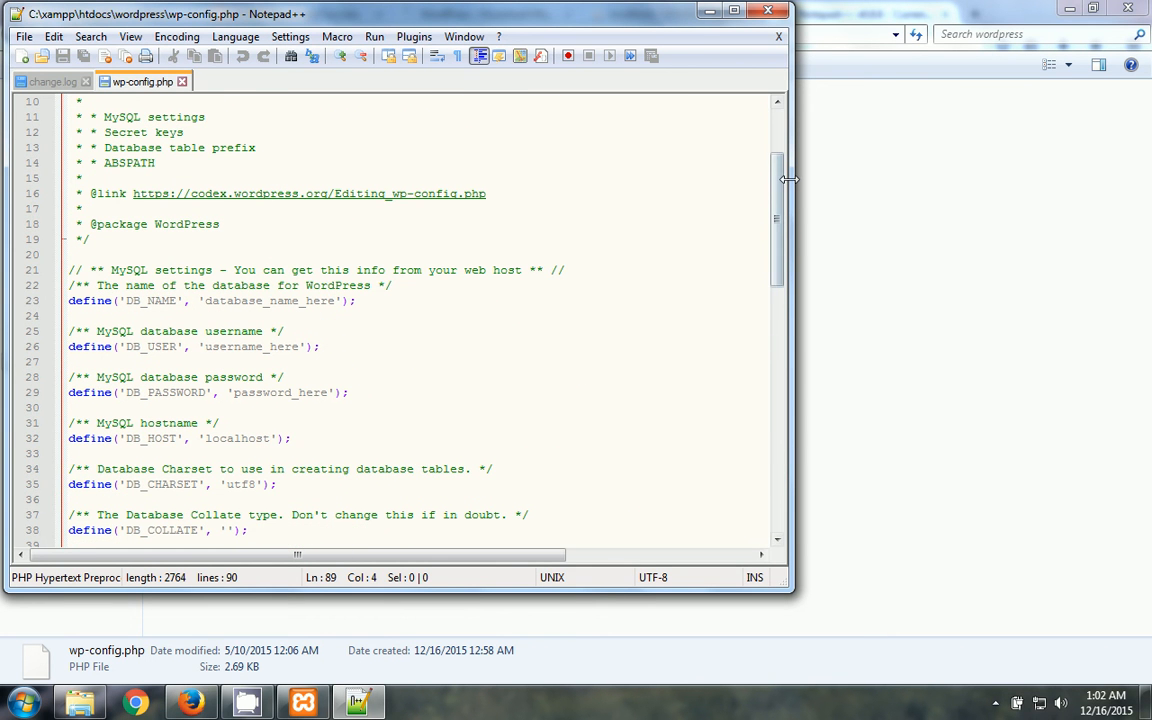
pyautogui.doubleClick(148, 300)
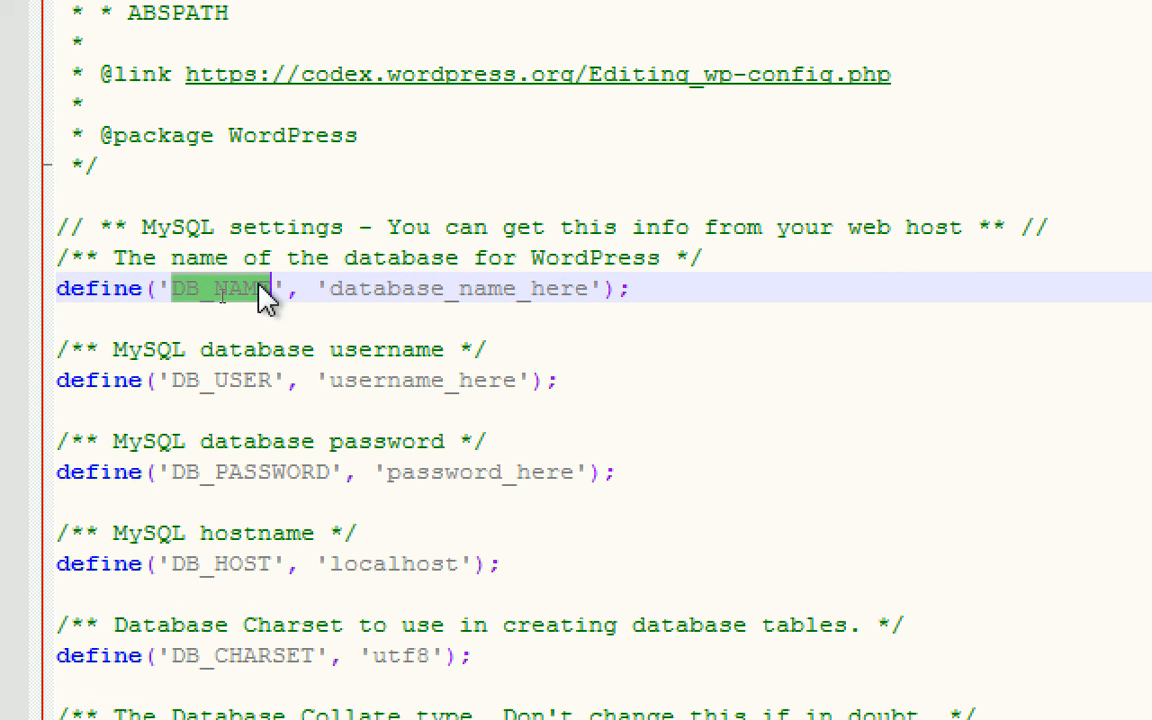
# - In wp-config.php, change DB_NAME to 'mywpdatabase' and DB_USER to 'root'
pyautogui.click(524, 298)
pyautogui.press('Right')
pyautogui.press('Right')
pyautogui.press('Right')
pyautogui.press('Right')
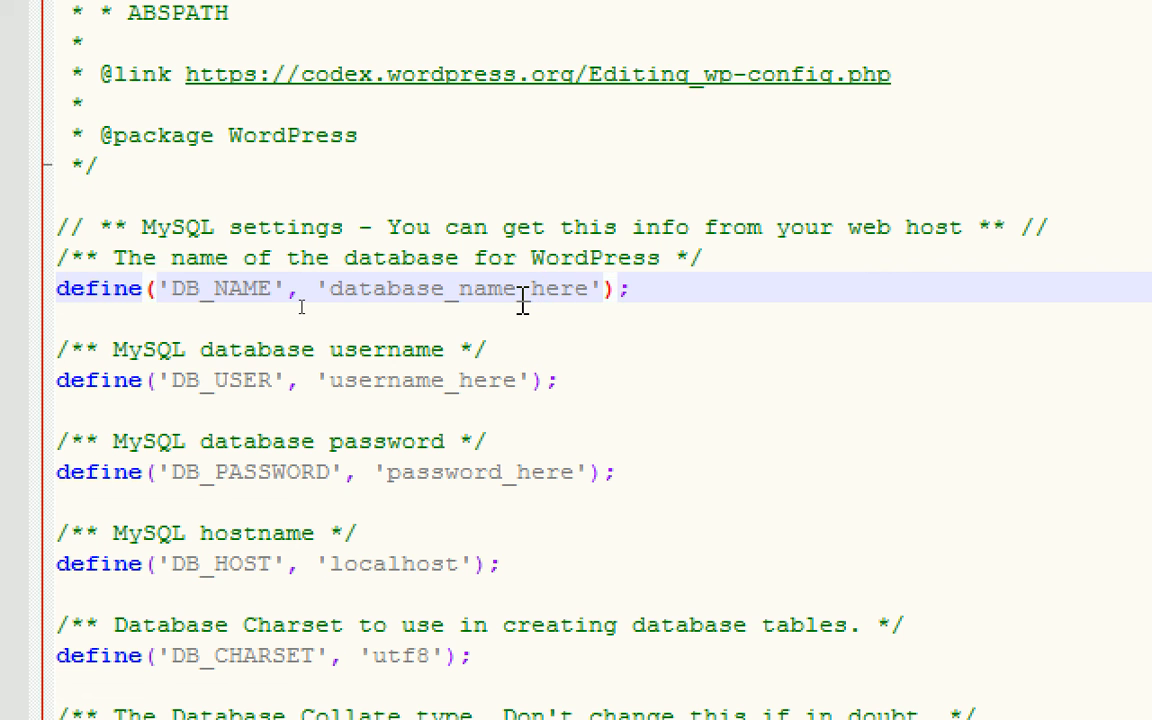
pyautogui.press('BackSpace')
pyautogui.press('BackSpace')
pyautogui.press('BackSpace')
pyautogui.press('BackSpace')
pyautogui.press('BackSpace')
pyautogui.press('BackSpace')
pyautogui.press('BackSpace')
pyautogui.press('BackSpace')
pyautogui.press('BackSpace')
pyautogui.press('BackSpace')
pyautogui.press('BackSpace')
pyautogui.press('BackSpace')
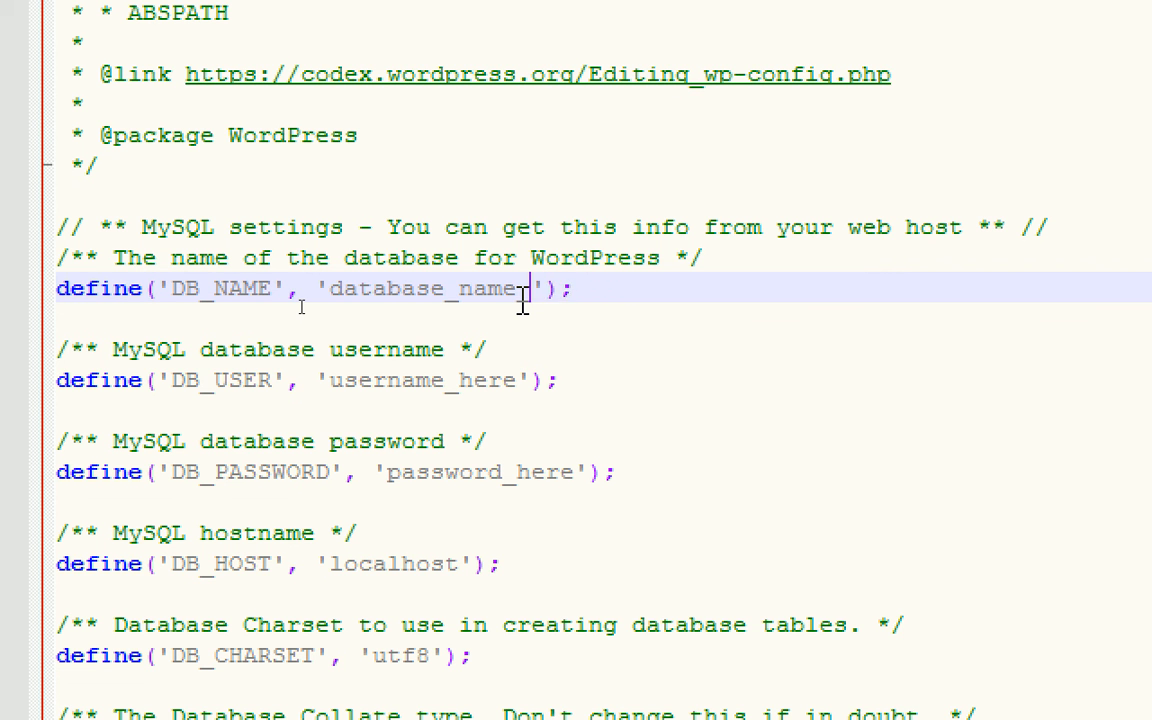
pyautogui.press('BackSpace')
pyautogui.press('BackSpace')
pyautogui.press('BackSpace')
pyautogui.press('BackSpace')
pyautogui.press('BackSpace')
pyautogui.press('BackSpace')
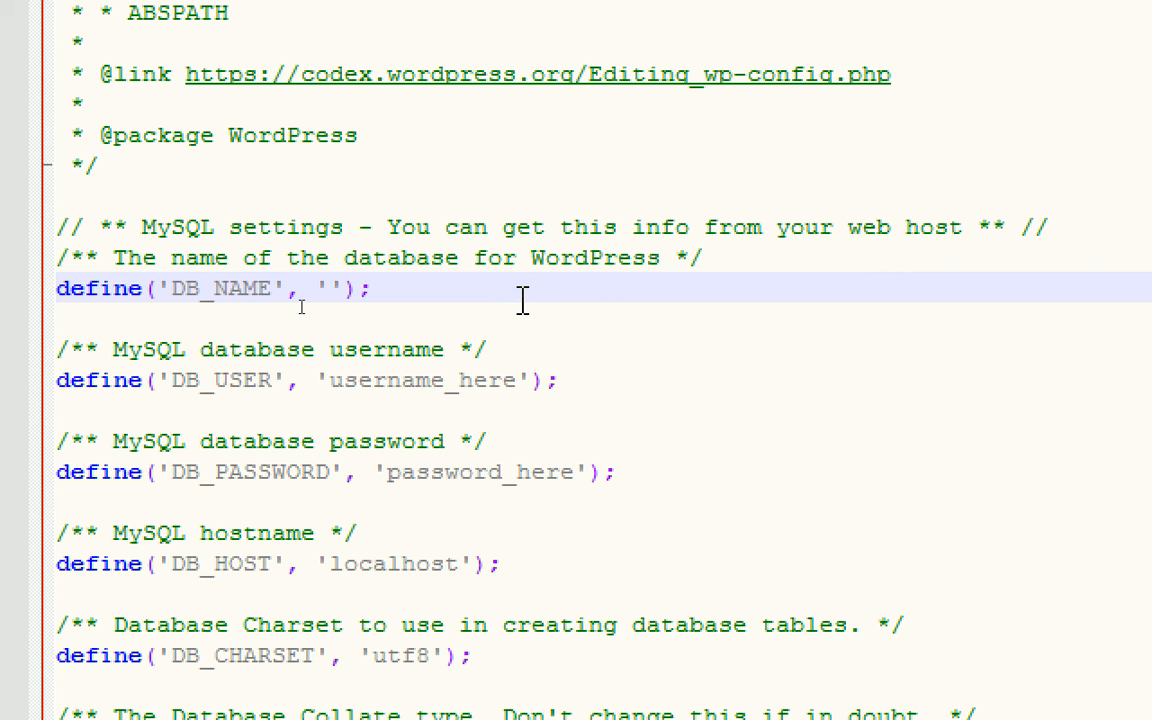
pyautogui.write('my')
pyautogui.write('w')
pyautogui.write('p')
pyautogui.write('databa')
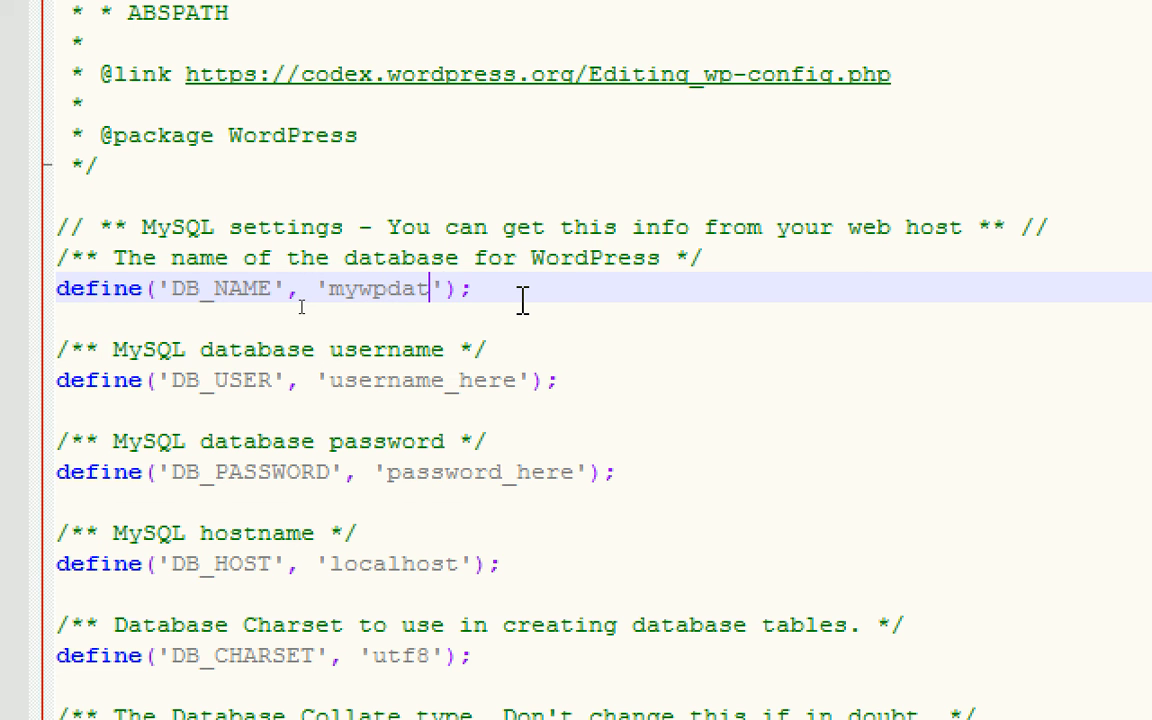
pyautogui.write('se')
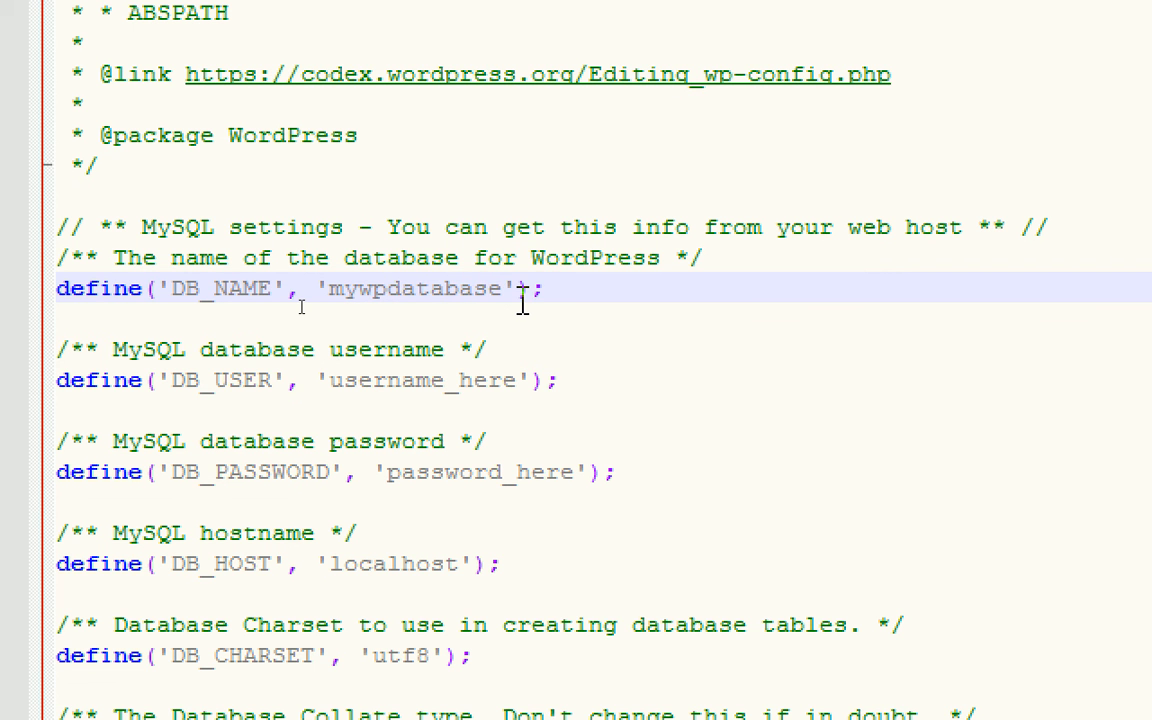
pyautogui.press('Down')
pyautogui.press('Down')
pyautogui.press('Down')
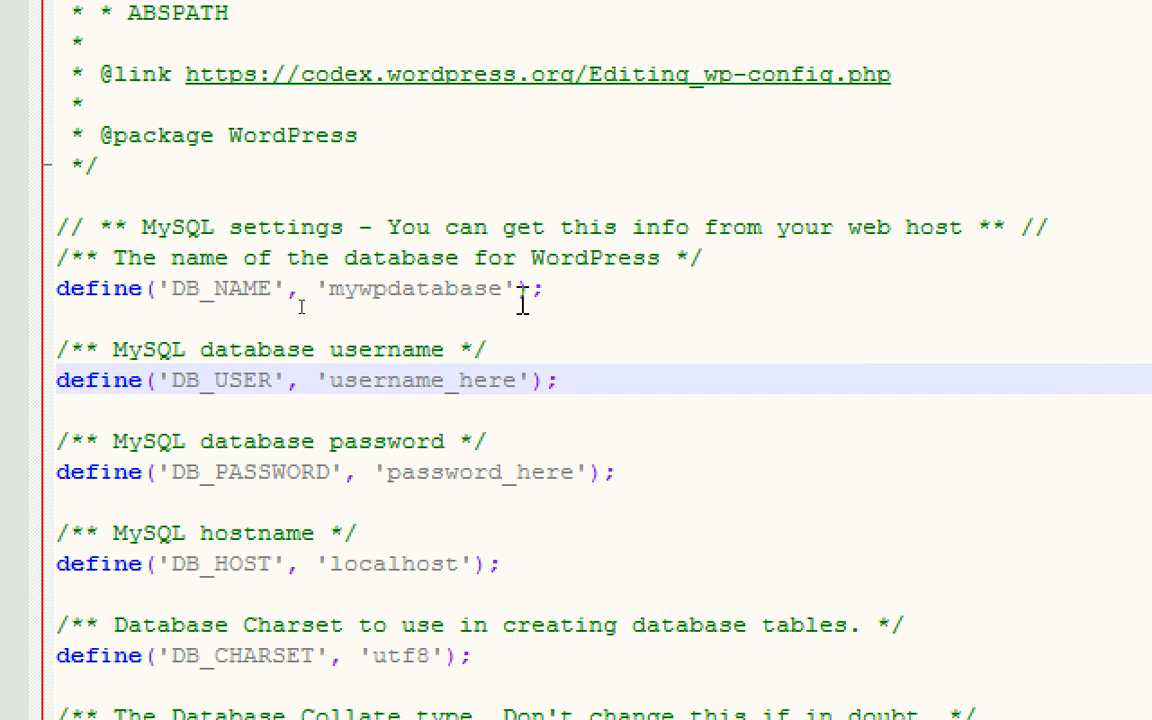
pyautogui.press('BackSpace')
pyautogui.press('BackSpace')
pyautogui.press('BackSpace')
pyautogui.press('BackSpace')
pyautogui.press('BackSpace')
pyautogui.press('BackSpace')
pyautogui.press('BackSpace')
pyautogui.press('BackSpace')
pyautogui.press('BackSpace')
pyautogui.press('BackSpace')
pyautogui.press('BackSpace')
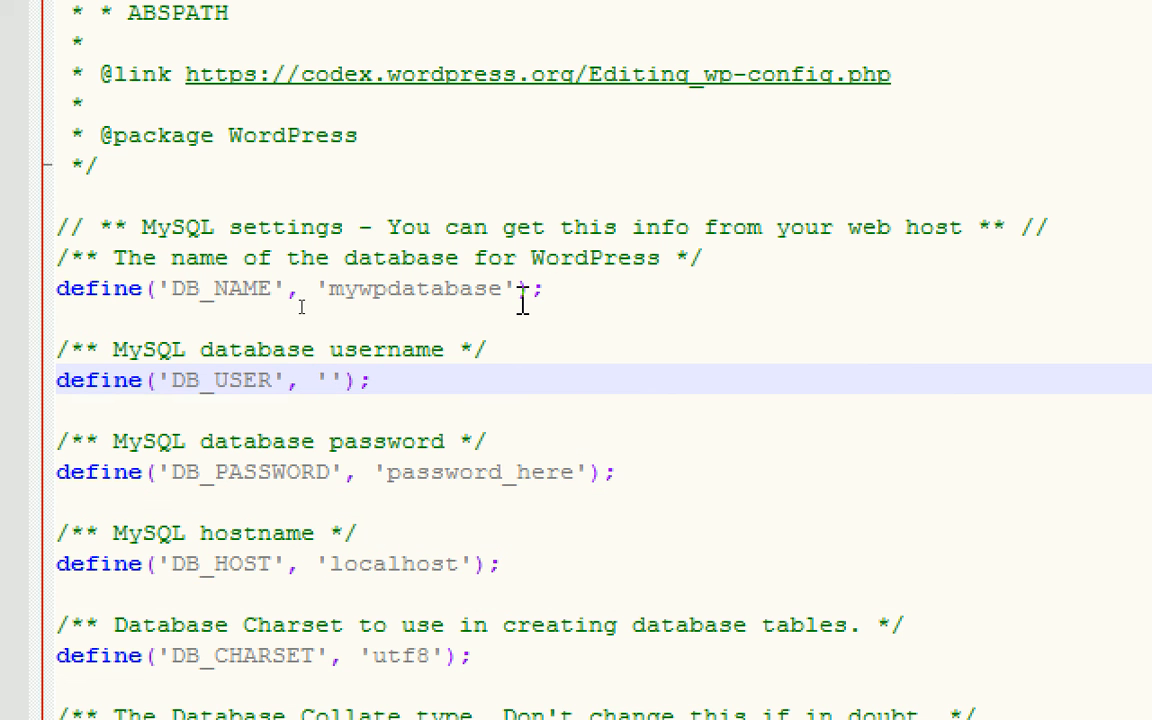
pyautogui.write('root')
# - Delete the 'password_here' placeholder so DB_PASSWORD is left as empty quotes
pyautogui.press('Down')
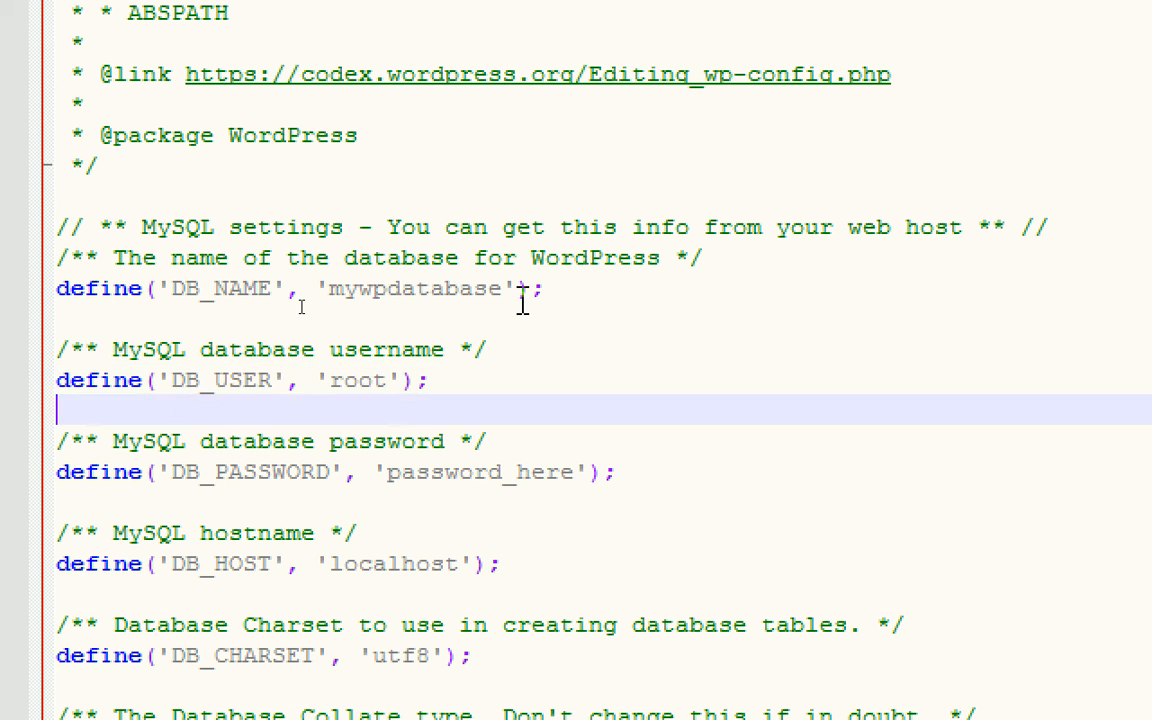
pyautogui.press('Down')
pyautogui.press('Down')
pyautogui.press('Right')
pyautogui.press('Right')
pyautogui.press('Right')
pyautogui.press('Right')
pyautogui.press('Right')
pyautogui.press('Right')
pyautogui.press('Right')
pyautogui.press('Right')
pyautogui.press('Right')
pyautogui.press('Right')
pyautogui.press('Right')
pyautogui.press('Right')
pyautogui.press('Right')
pyautogui.press('Right')
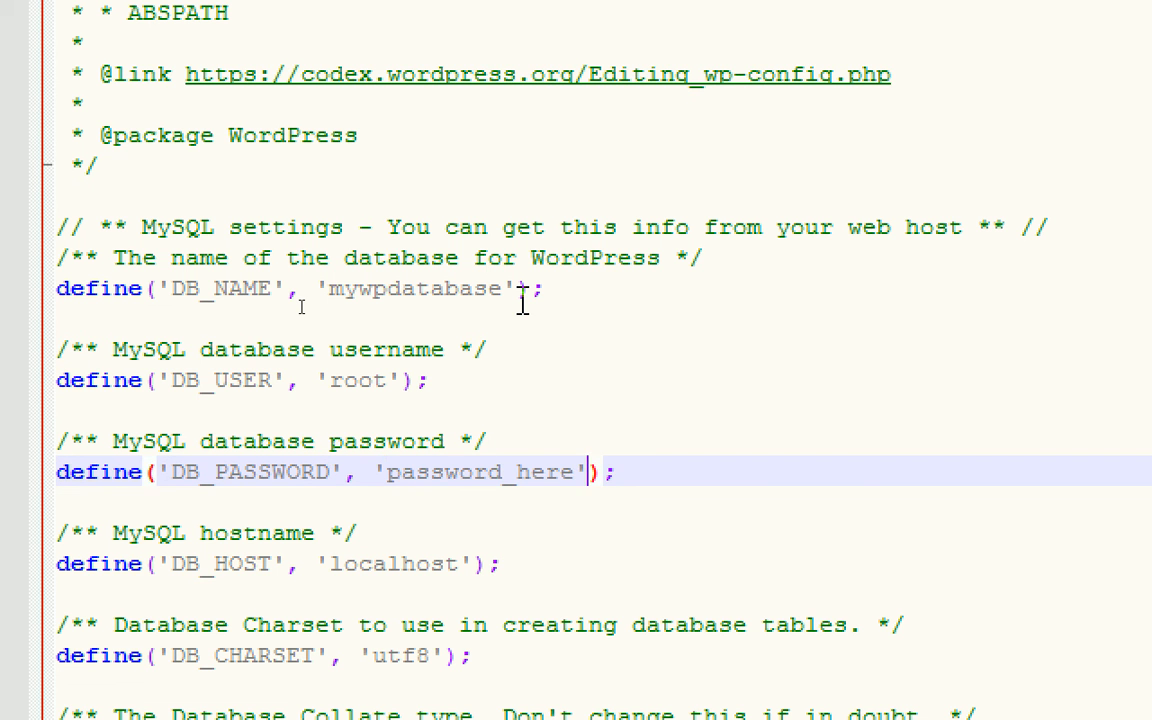
pyautogui.press('Left')
pyautogui.press('BackSpace')
pyautogui.press('BackSpace')
pyautogui.press('BackSpace')
pyautogui.press('BackSpace')
pyautogui.press('BackSpace')
pyautogui.press('BackSpace')
pyautogui.press('BackSpace')
pyautogui.press('BackSpace')
pyautogui.press('BackSpace')
pyautogui.press('BackSpace')
pyautogui.press('BackSpace')
pyautogui.press('BackSpace')
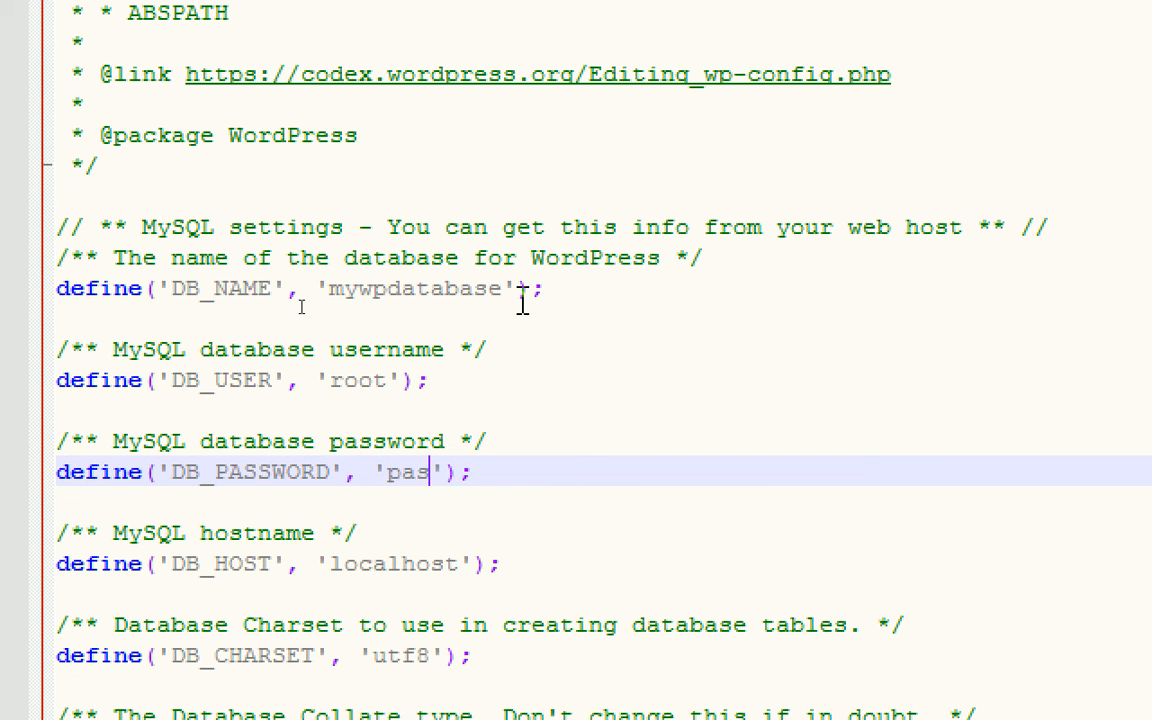
pyautogui.press('BackSpace')
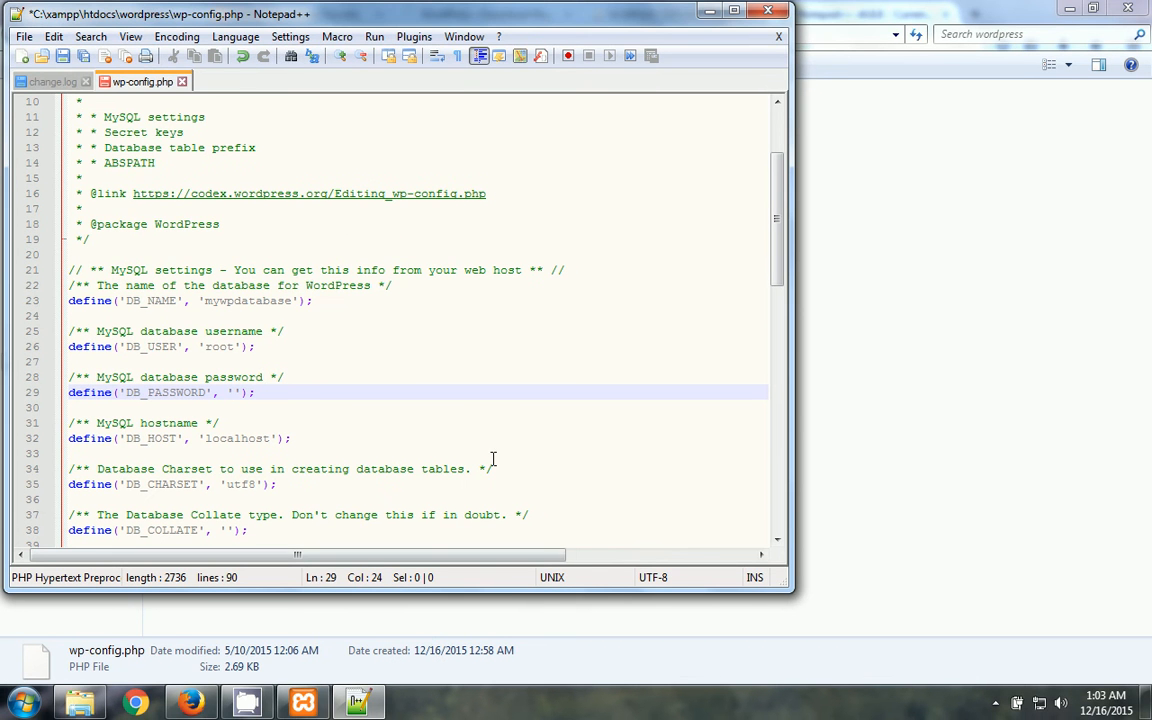
# - Change the WP_DEBUG value from false to true in wp-config.php
pyautogui.scroll(-4, 699, 195)
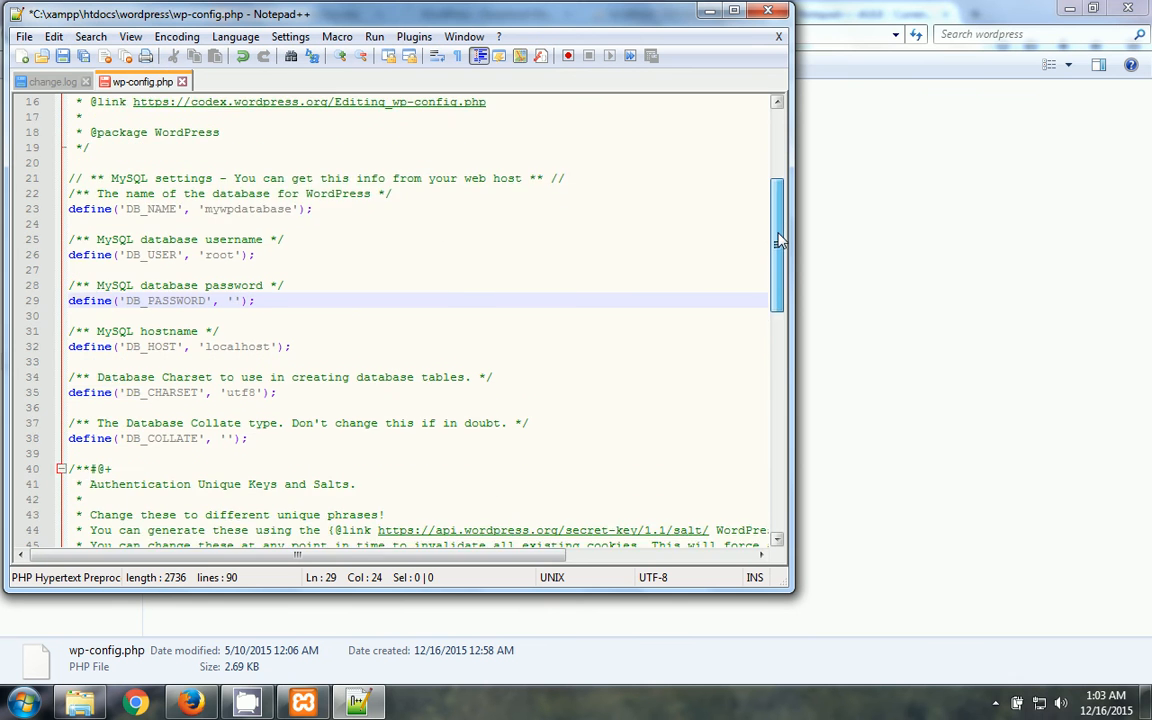
pyautogui.moveTo(781, 263); pyautogui.dragTo(791, 455)
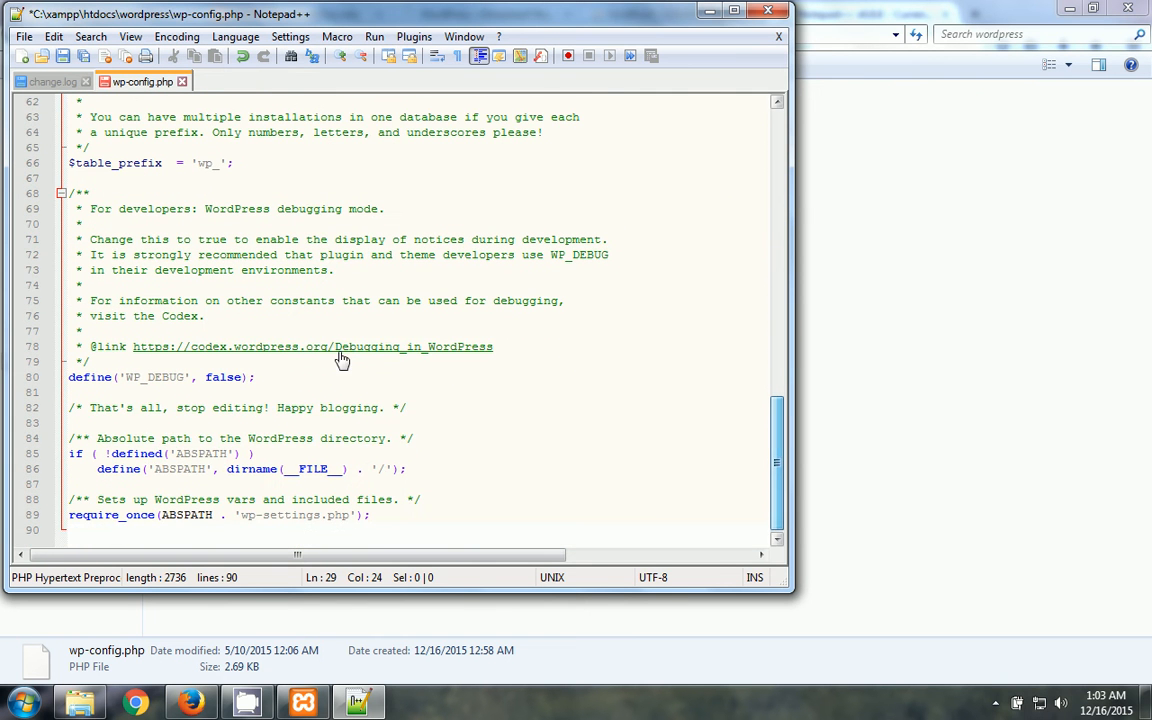
pyautogui.doubleClick(223, 377)
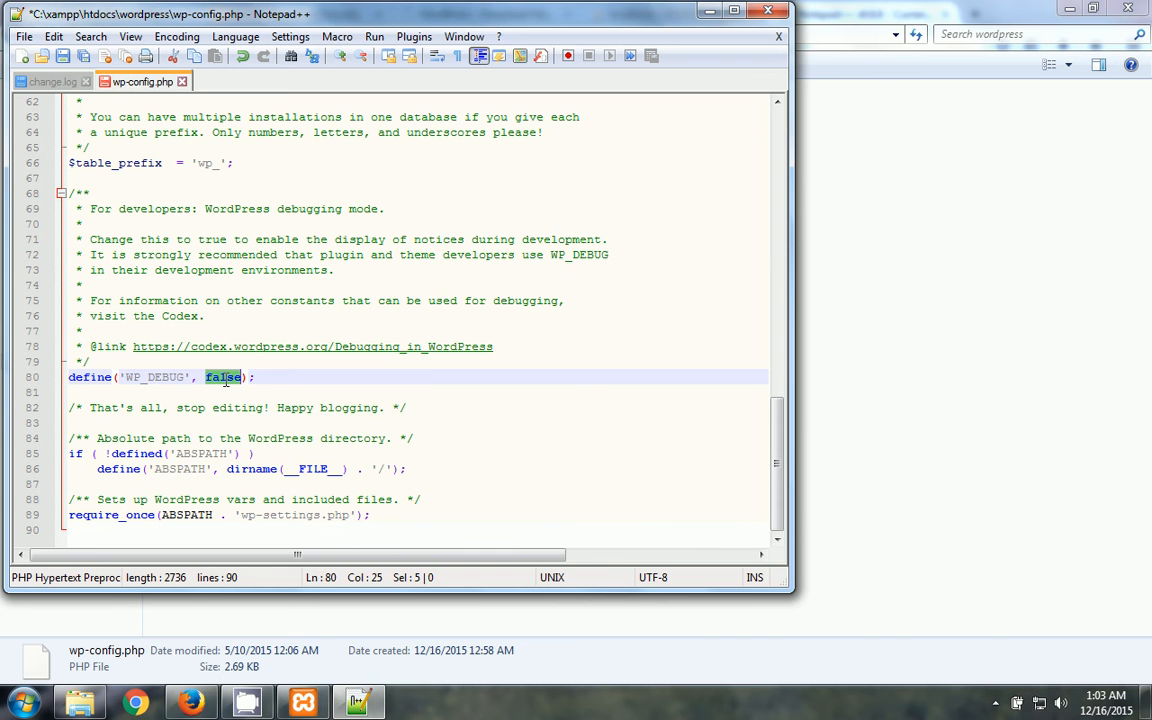
pyautogui.write('tru')
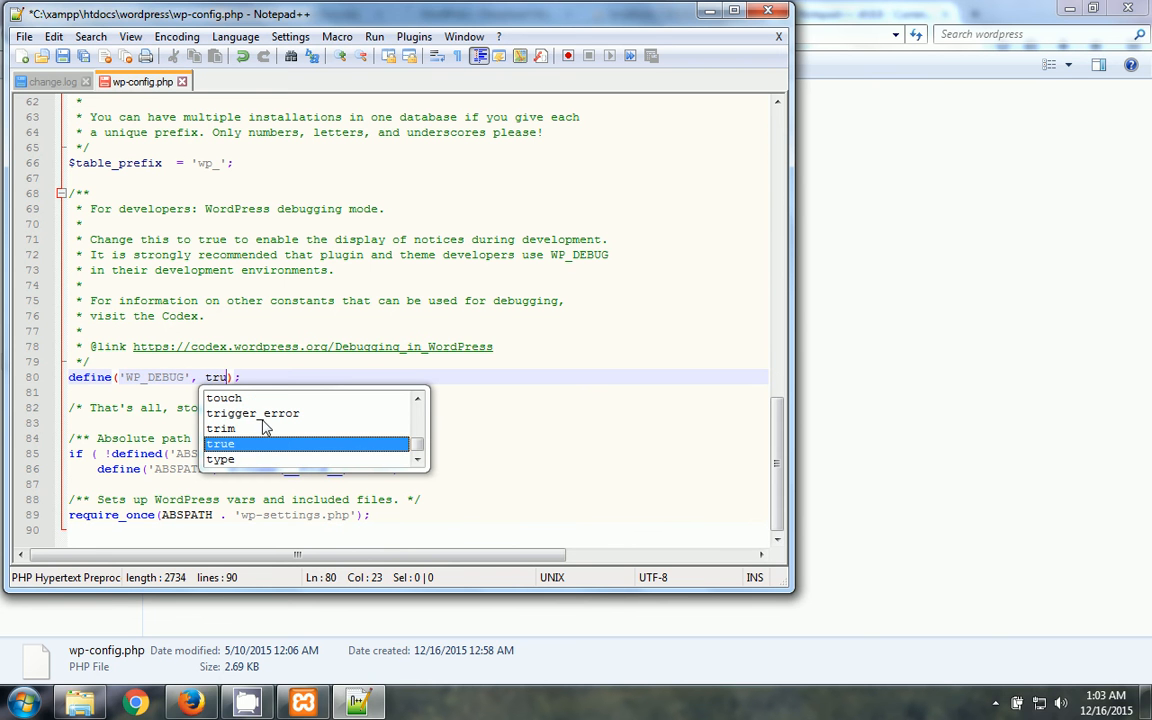
pyautogui.doubleClick(247, 446)
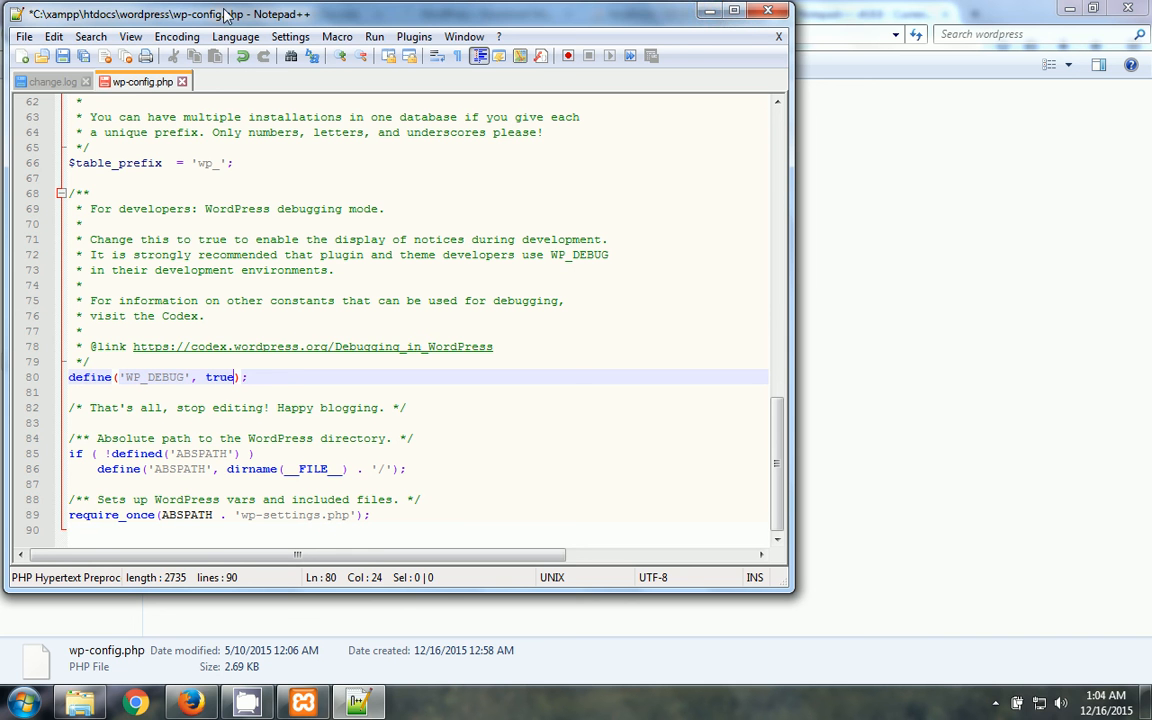
# - Save wp-config.php via File > Save
pyautogui.moveTo(365, 10); pyautogui.dragTo(426, 11)
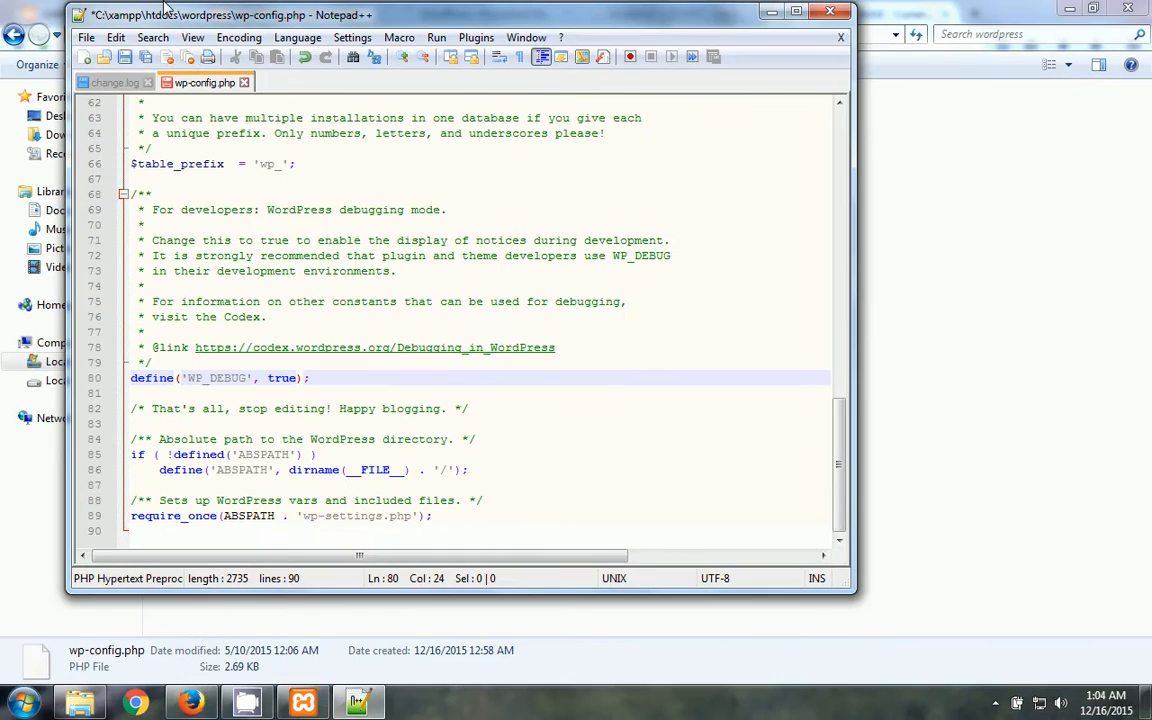
pyautogui.click(86, 37)
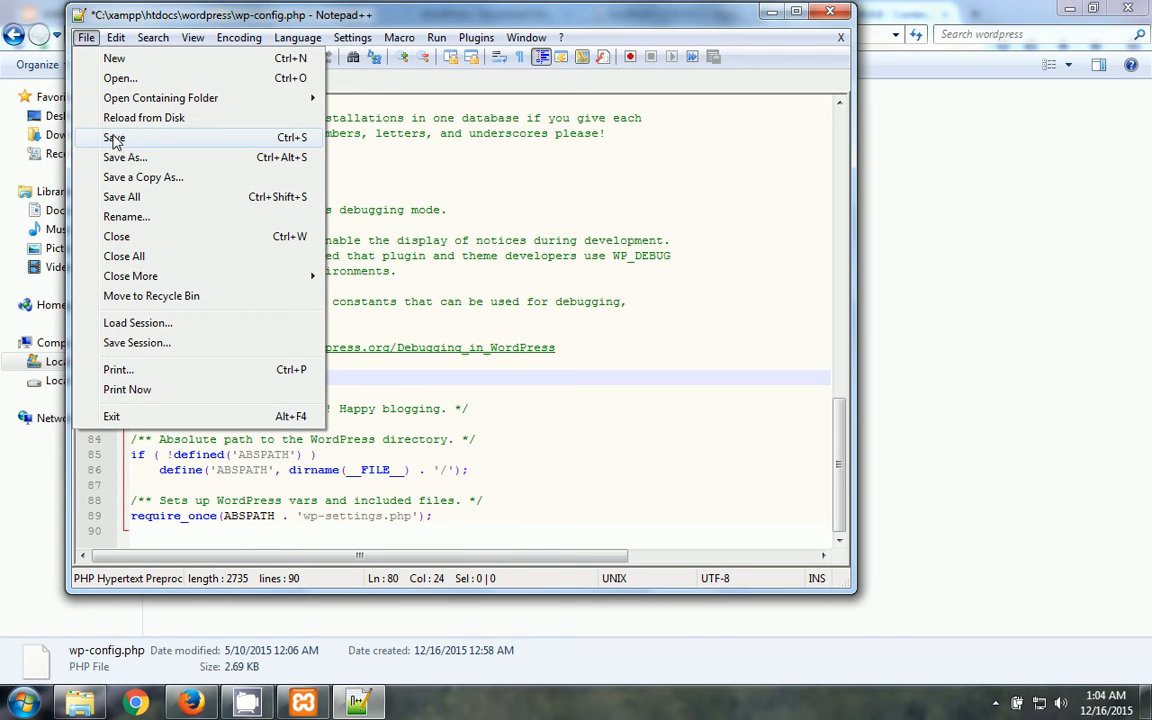
pyautogui.click(114, 138)
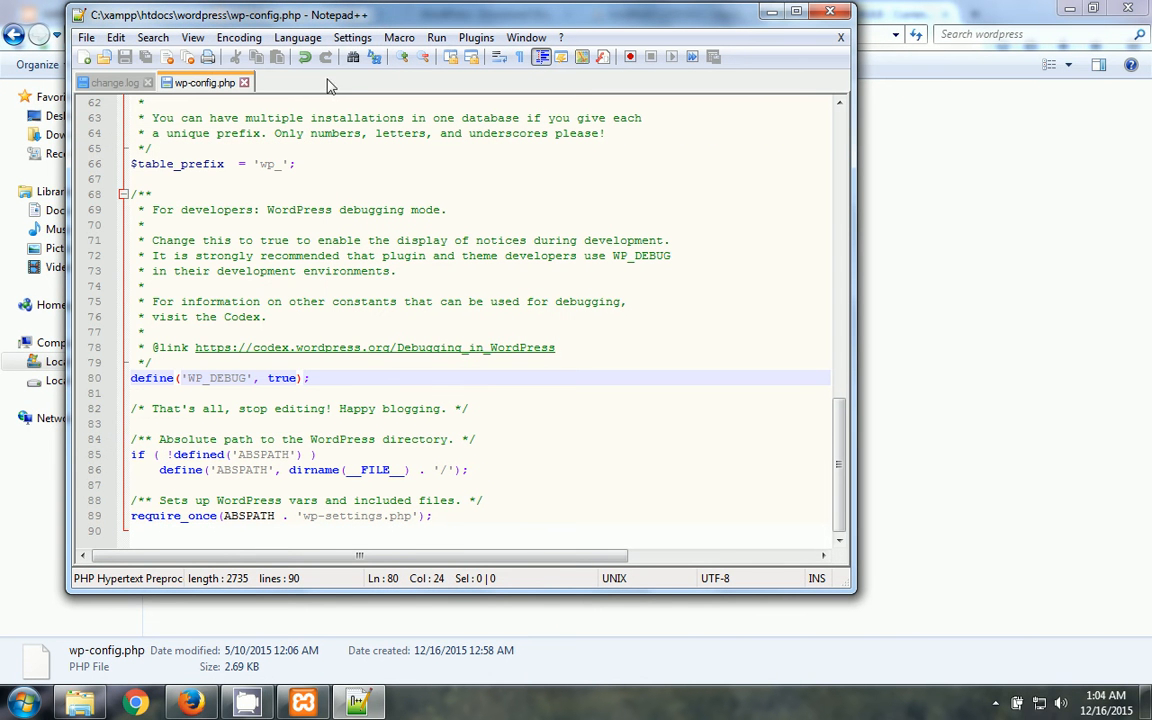
# - Minimize Notepad++ and bring a Firefox tab to the front
pyautogui.click(771, 12)
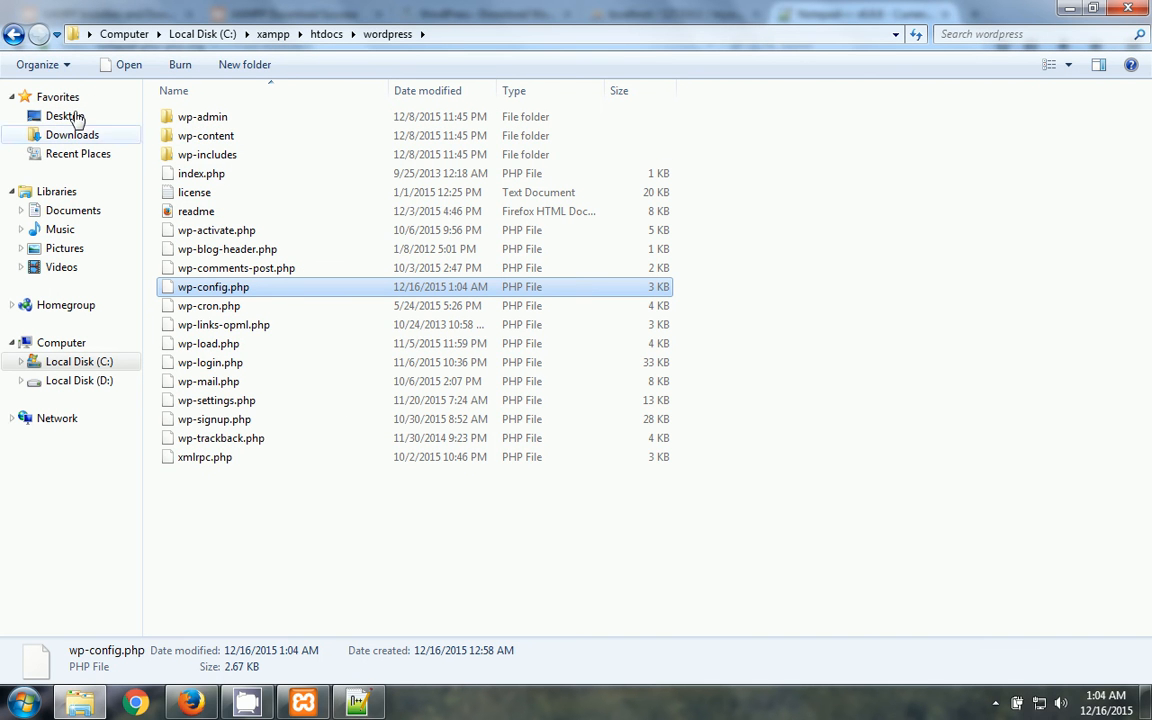
pyautogui.click(13, 34)
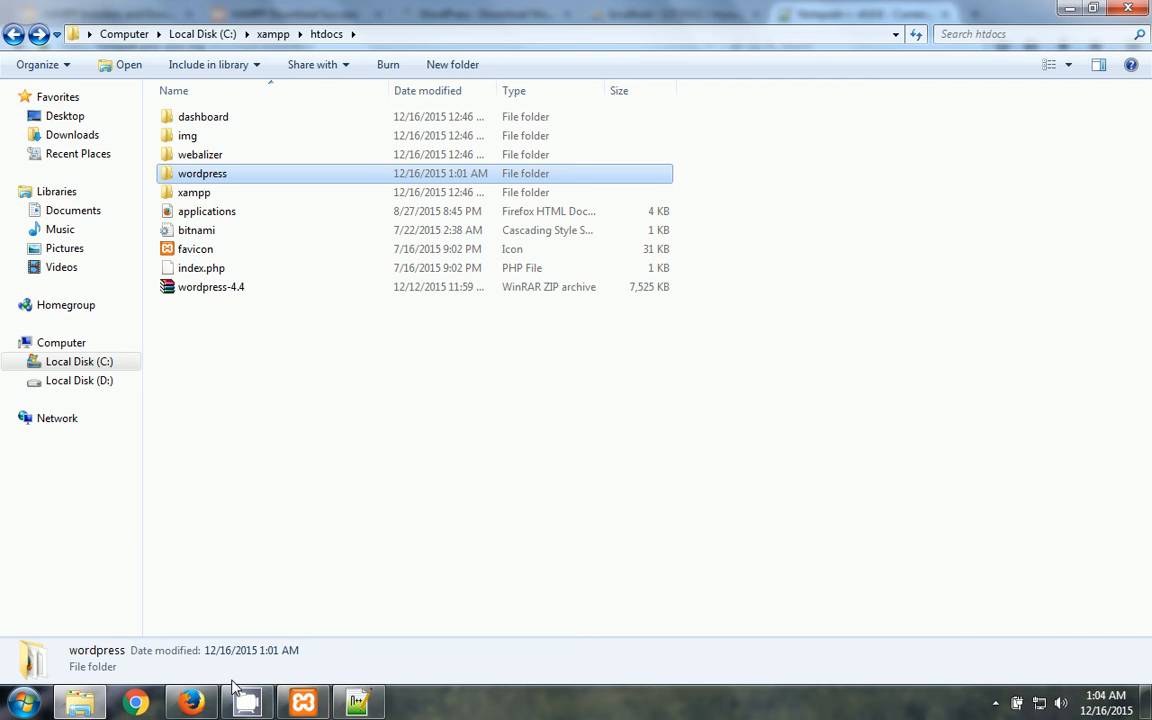
pyautogui.click(192, 703)
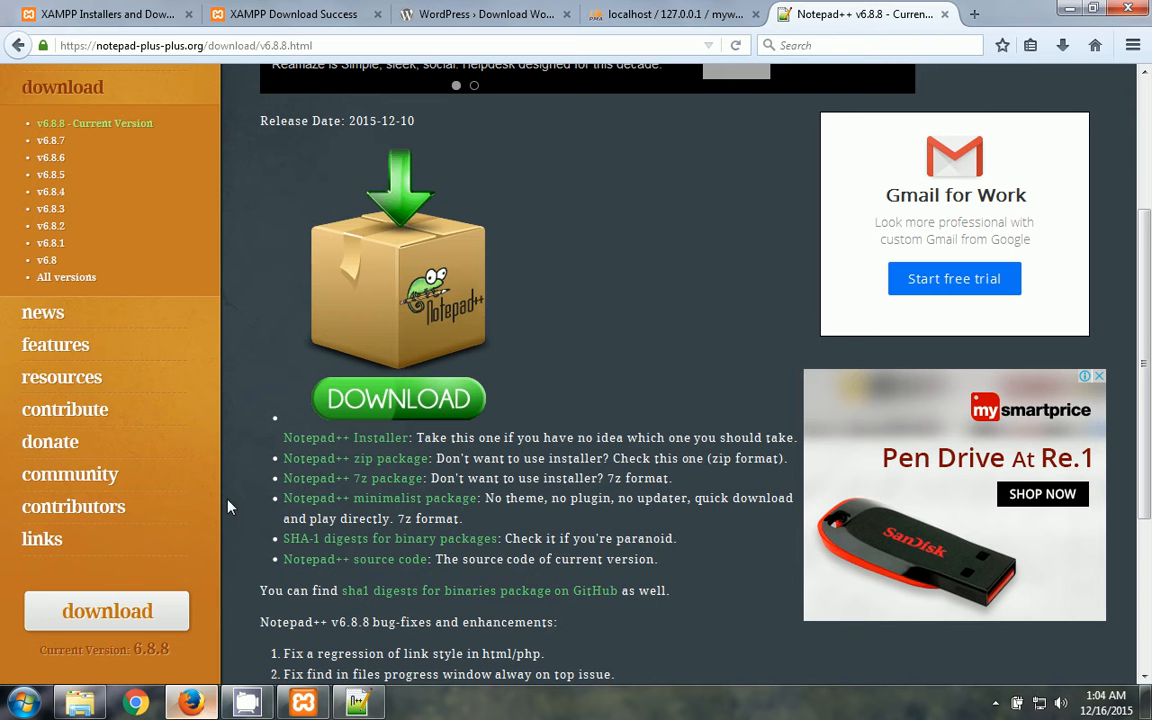
pyautogui.click(617, 12)
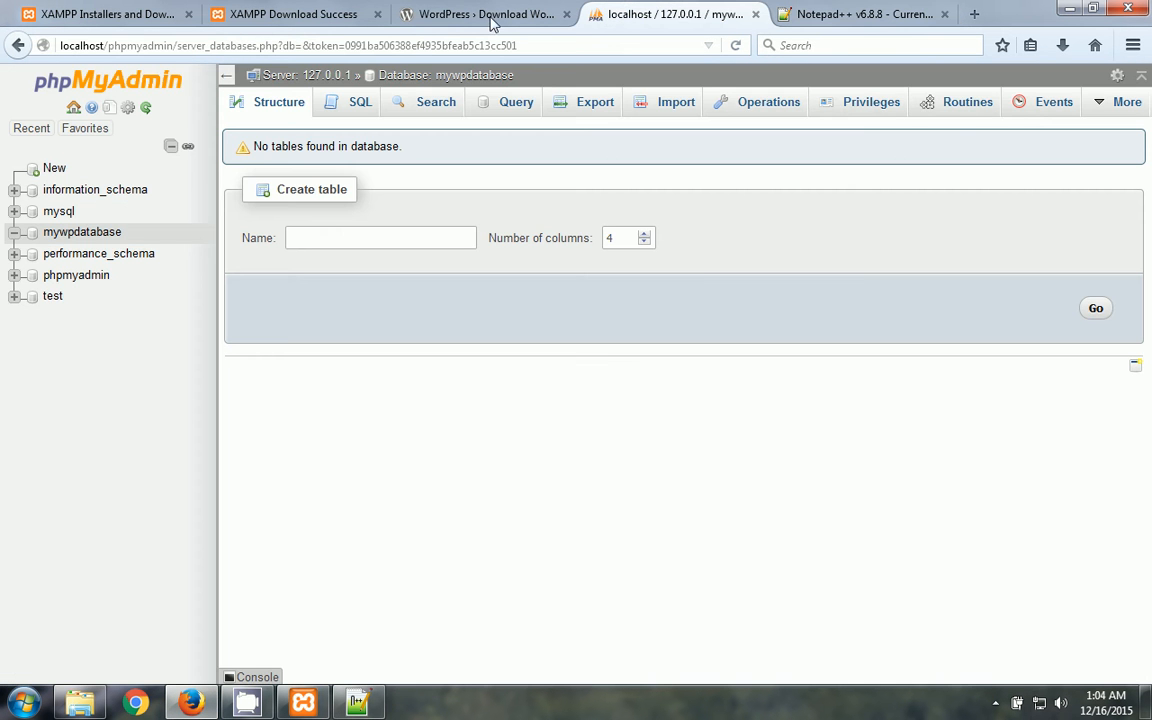
pyautogui.click(868, 12)
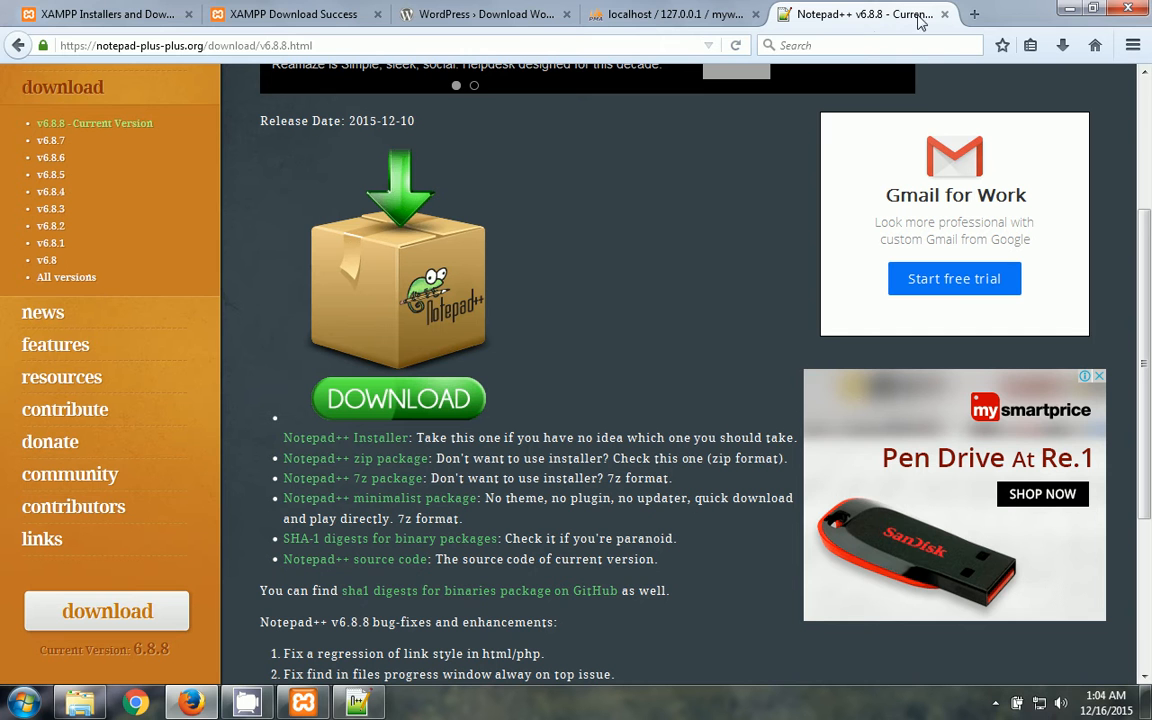
# - Load localhost/wordpress and continue the installer with English (United States)
pyautogui.click(668, 48)
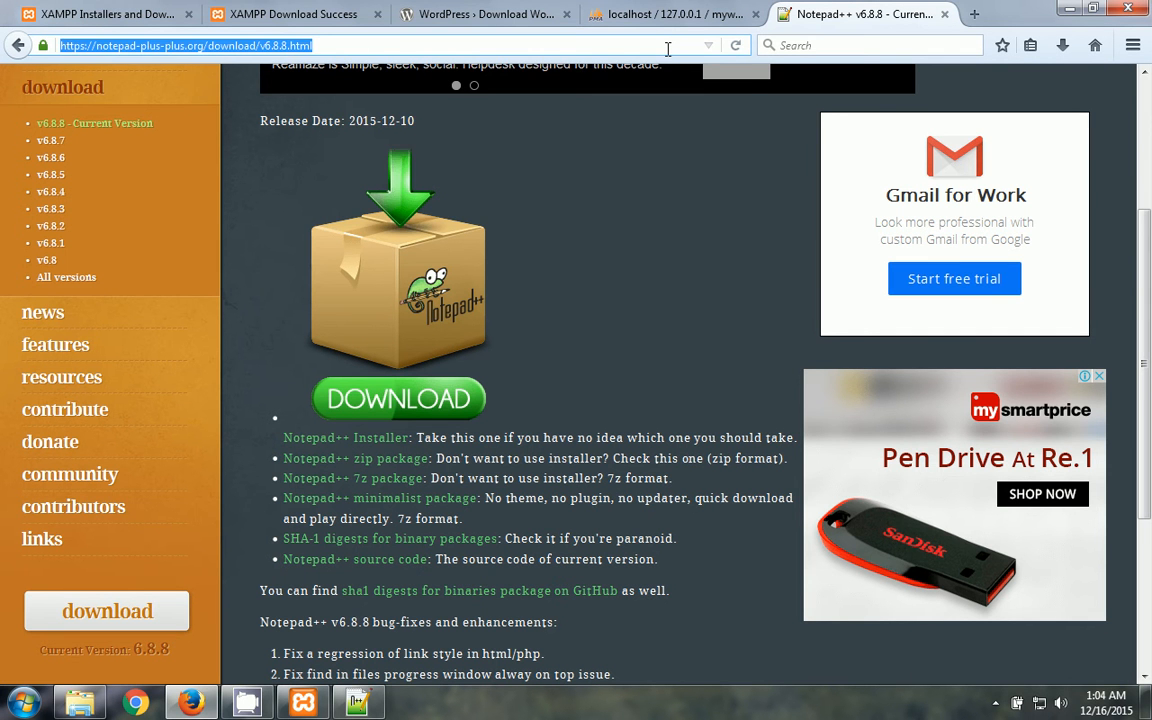
pyautogui.write('htto')
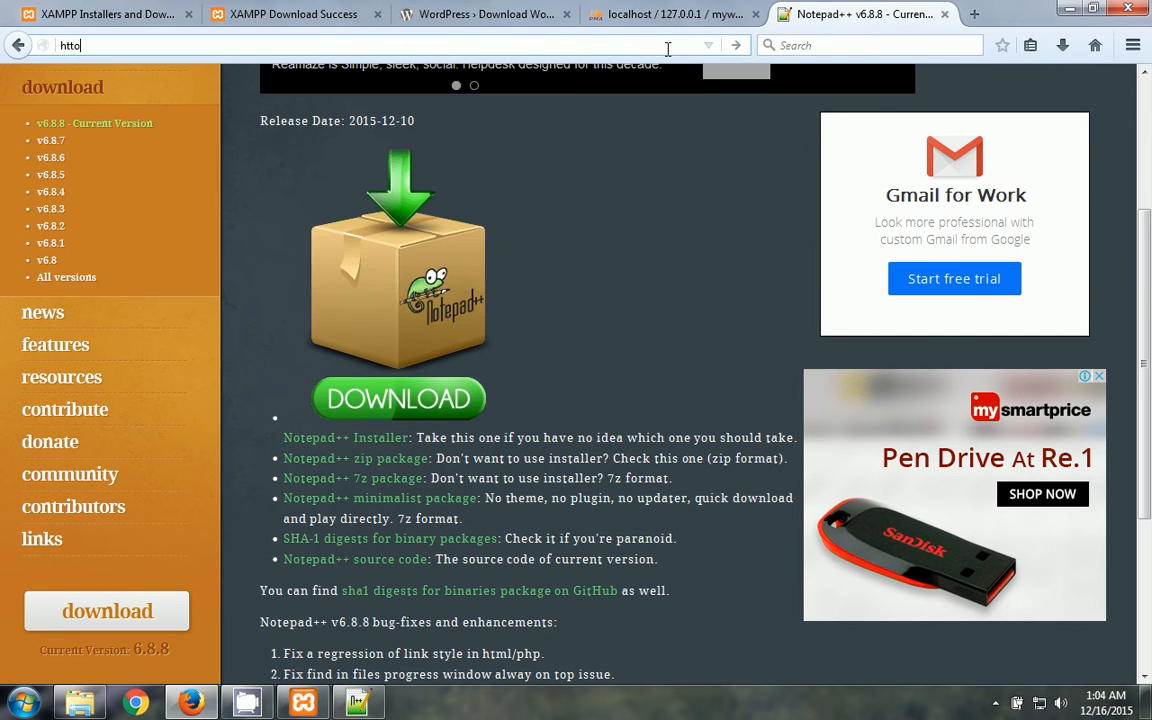
pyautogui.press('BackSpace')
pyautogui.write('p://')
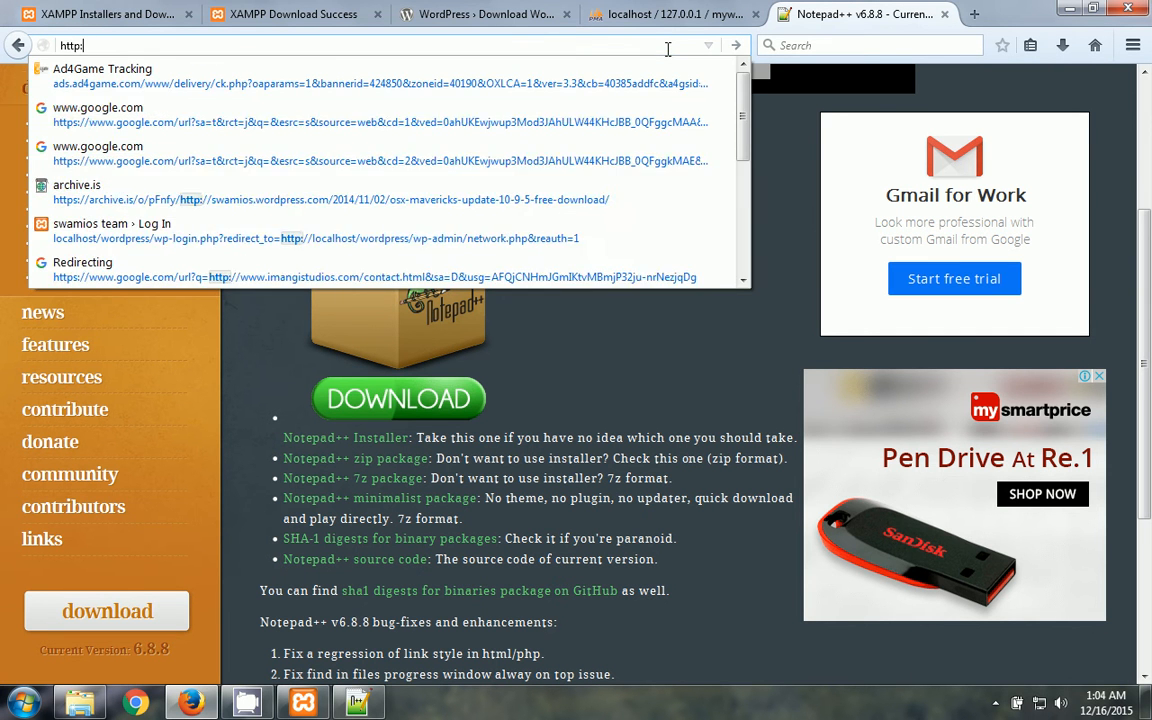
pyautogui.write('lo')
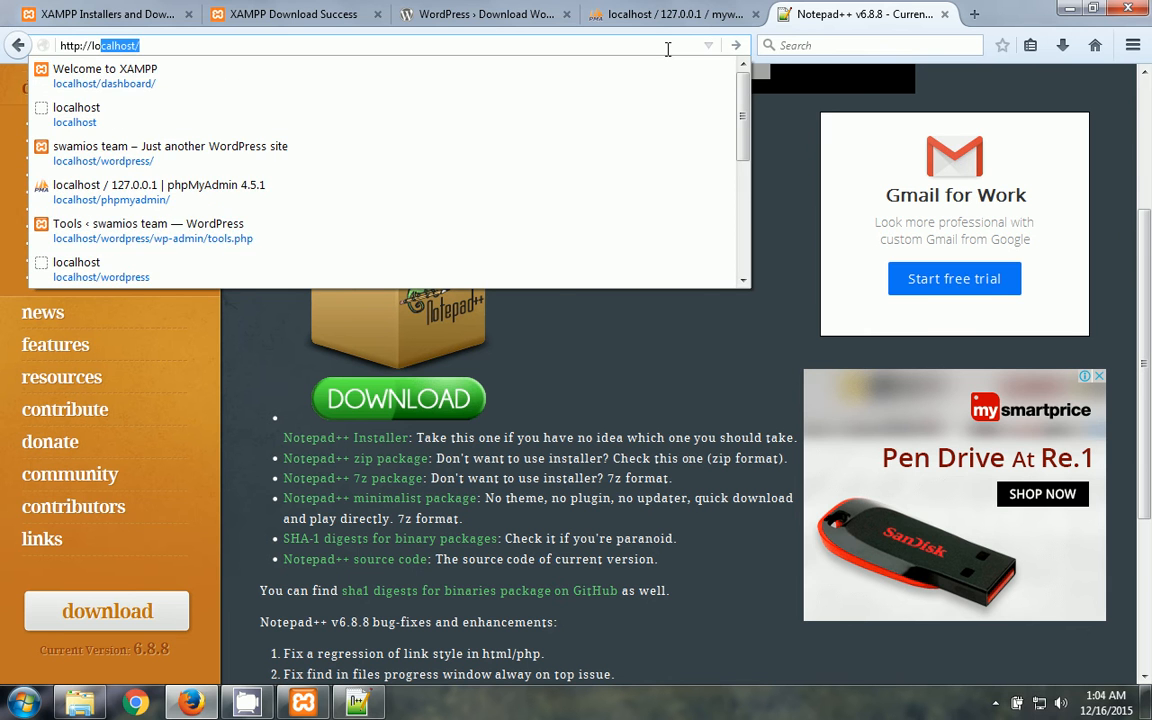
pyautogui.press('Return')
pyautogui.write('wordpress/')
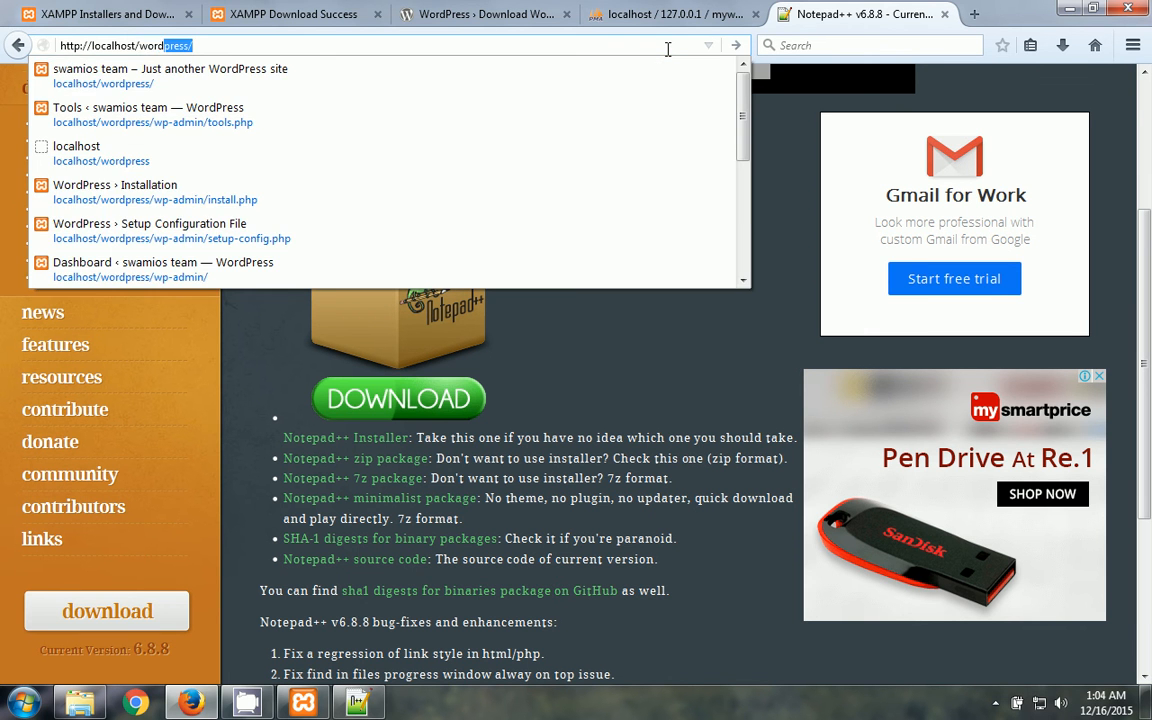
pyautogui.press('Return')
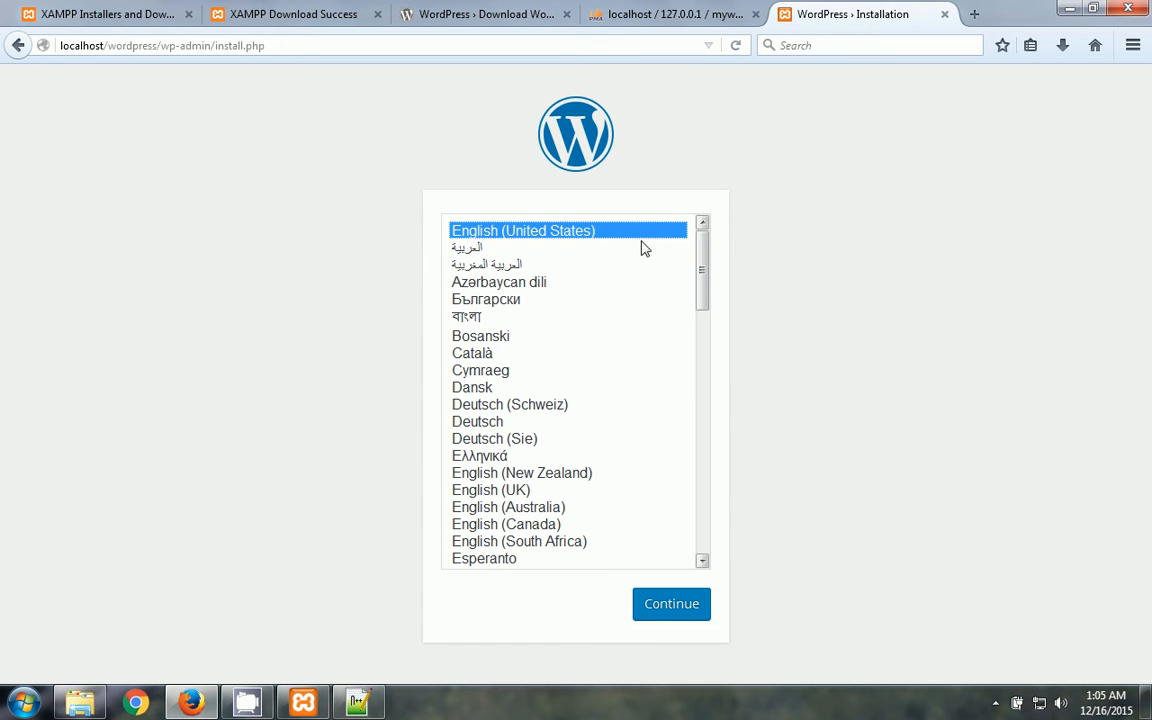
pyautogui.click(660, 604)
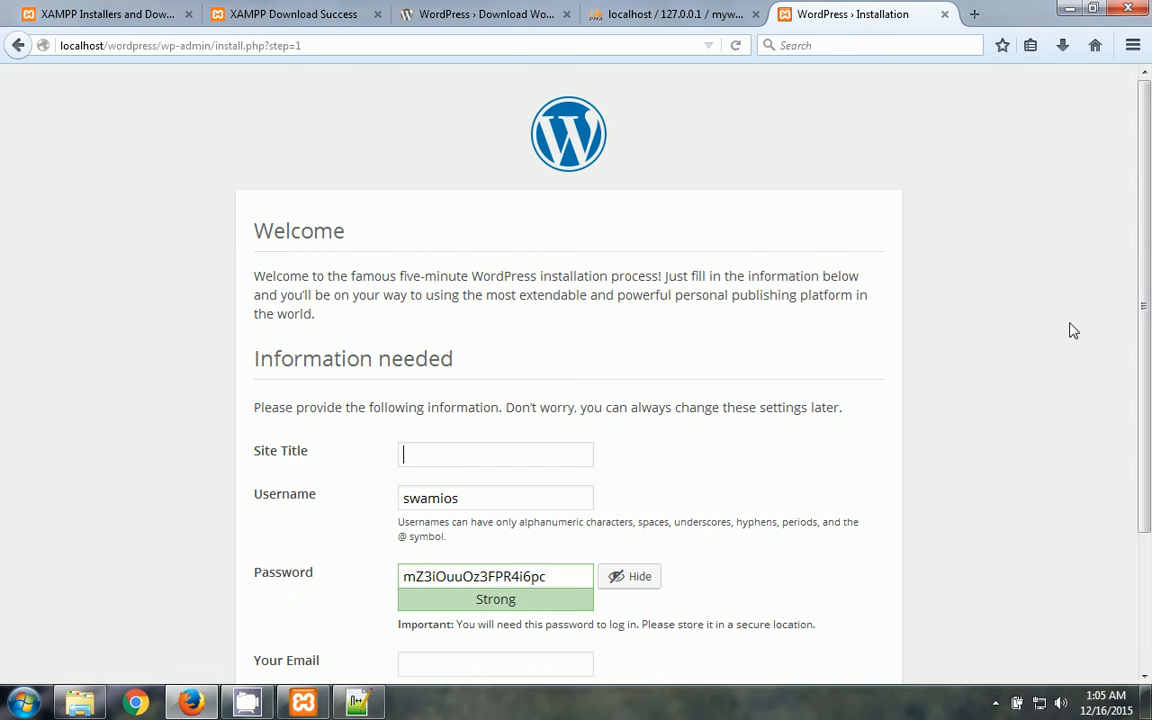
# - Enter 'swamios for learning' as the Site Title and select the generated password
pyautogui.scroll(-2, 1150, 293)
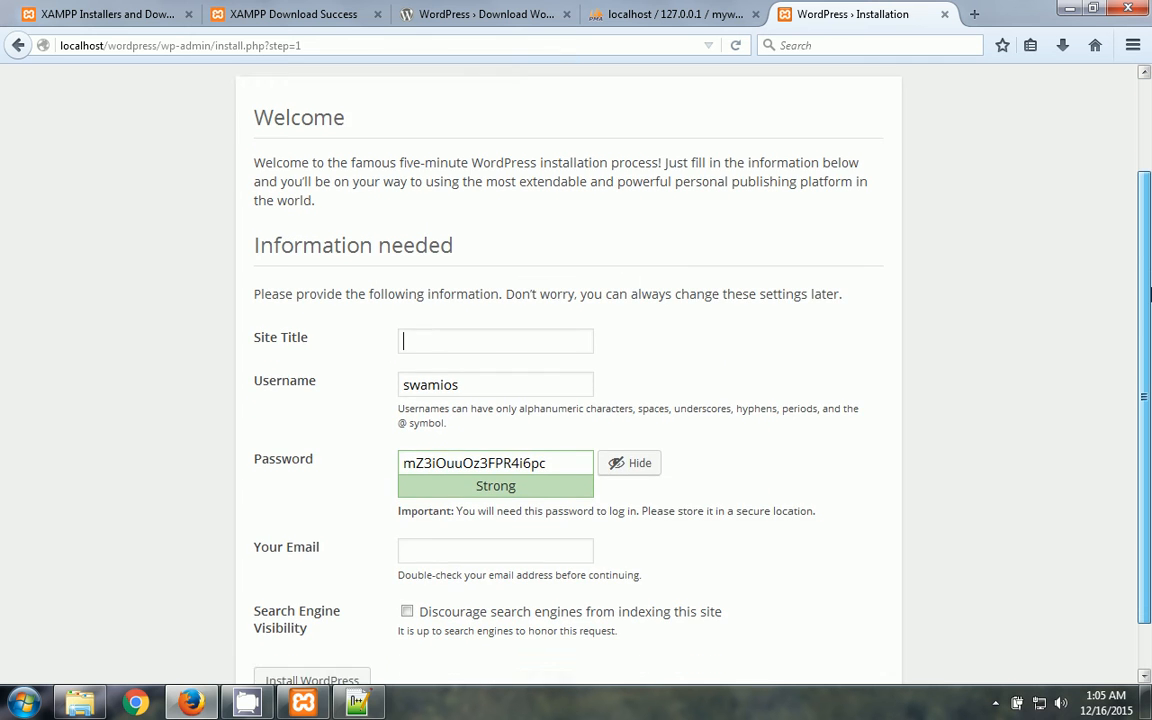
pyautogui.moveTo(1150, 294); pyautogui.dragTo(1150, 190)
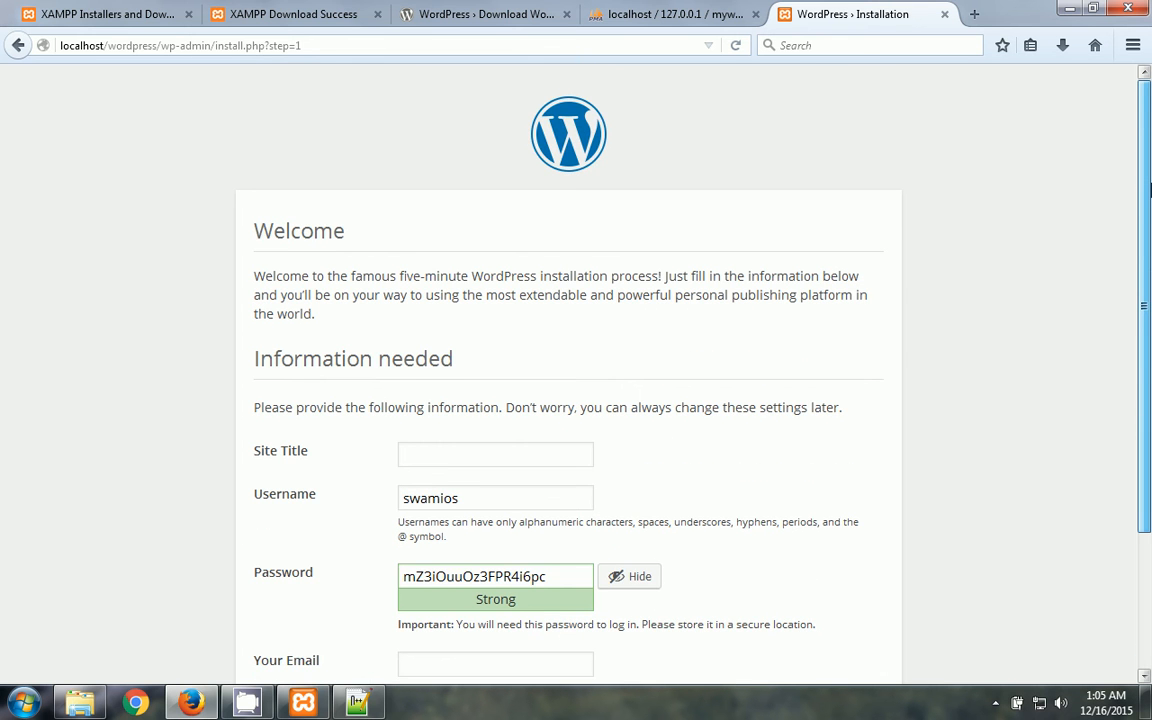
pyautogui.moveTo(1150, 205); pyautogui.dragTo(1150, 352)
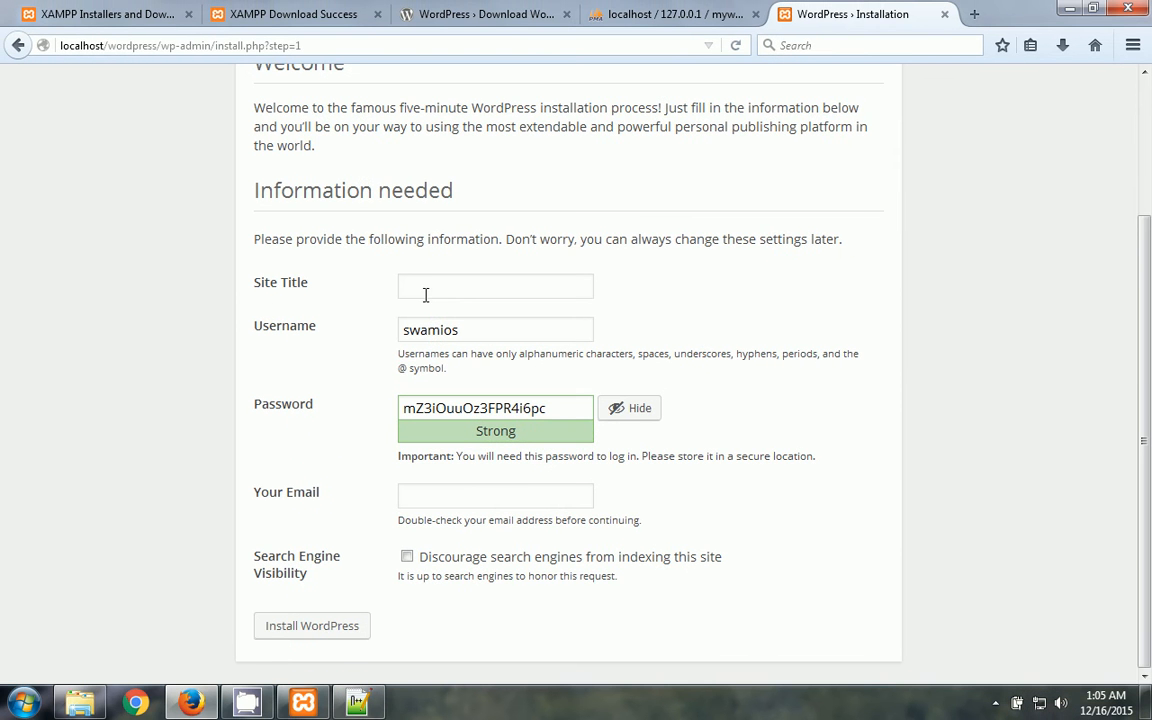
pyautogui.click(597, 277)
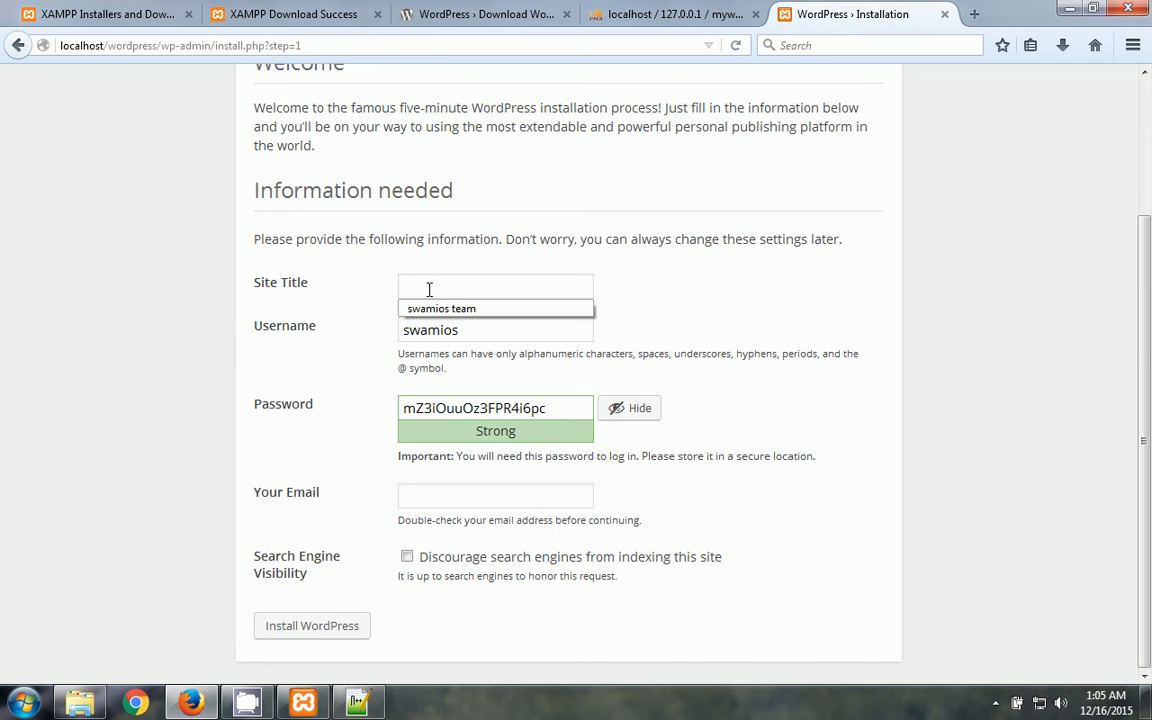
pyautogui.write('swamios for')
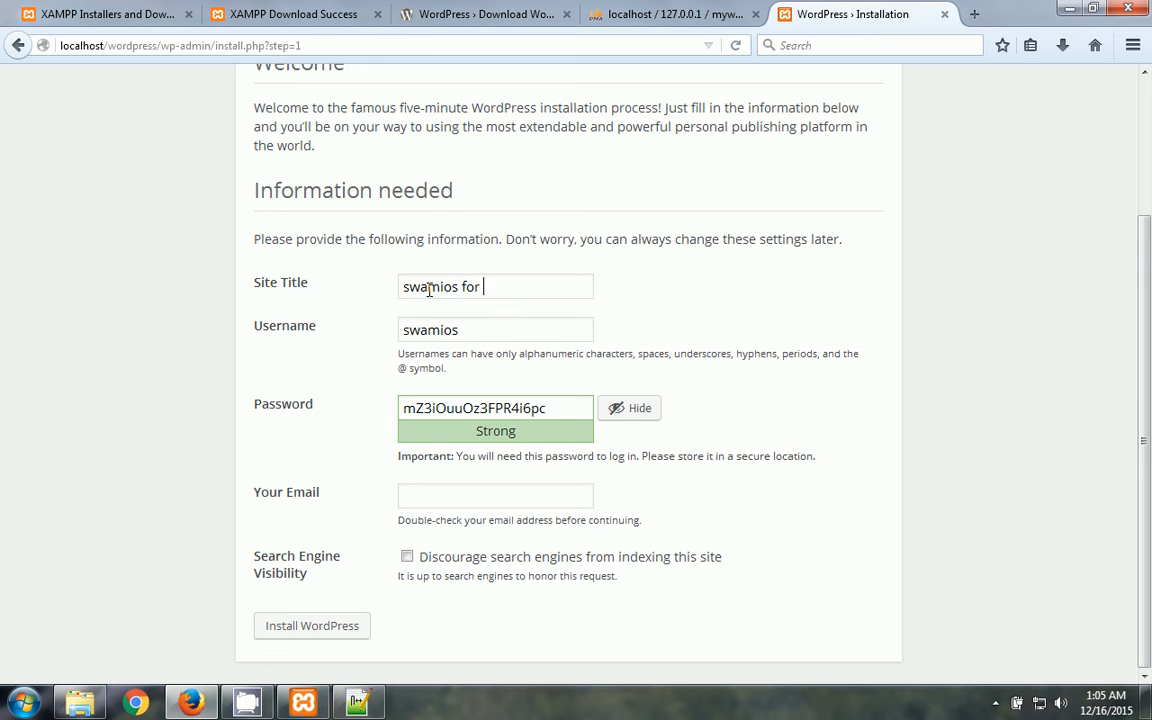
pyautogui.write(' learning')
pyautogui.click(482, 324)
pyautogui.moveTo(548, 415); pyautogui.dragTo(321, 424)
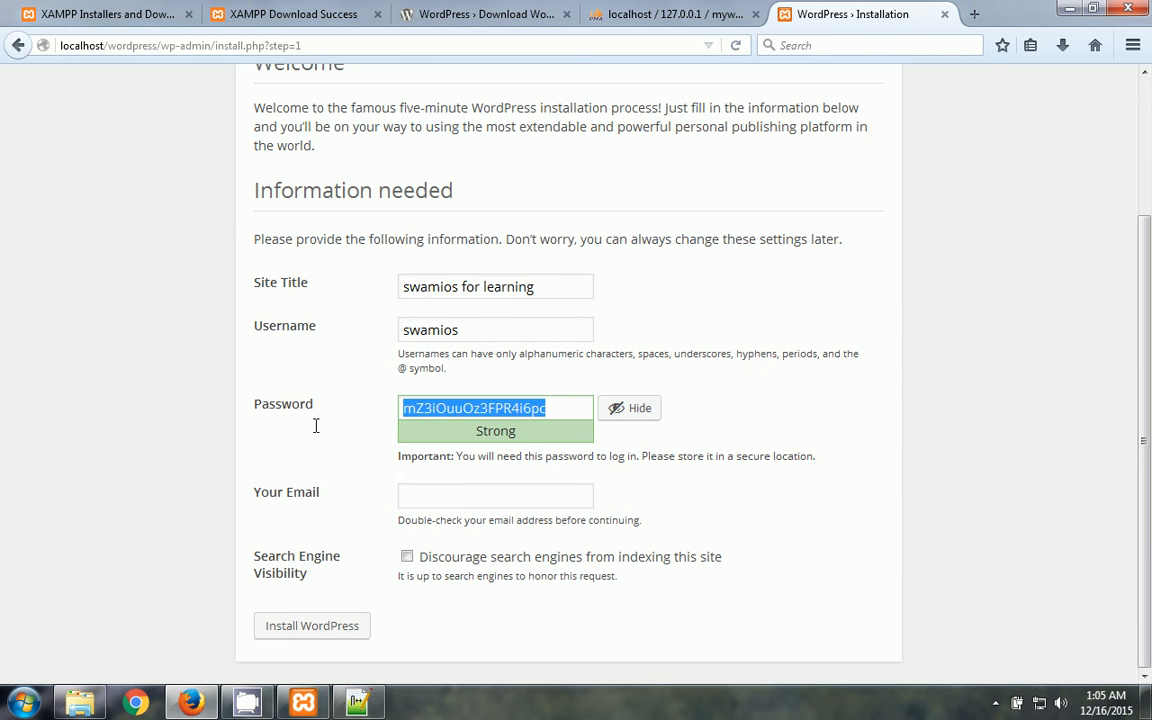
# - Enter a custom admin password and e-mail, and tick Discourage search engines from indexing
pyautogui.click(628, 408)
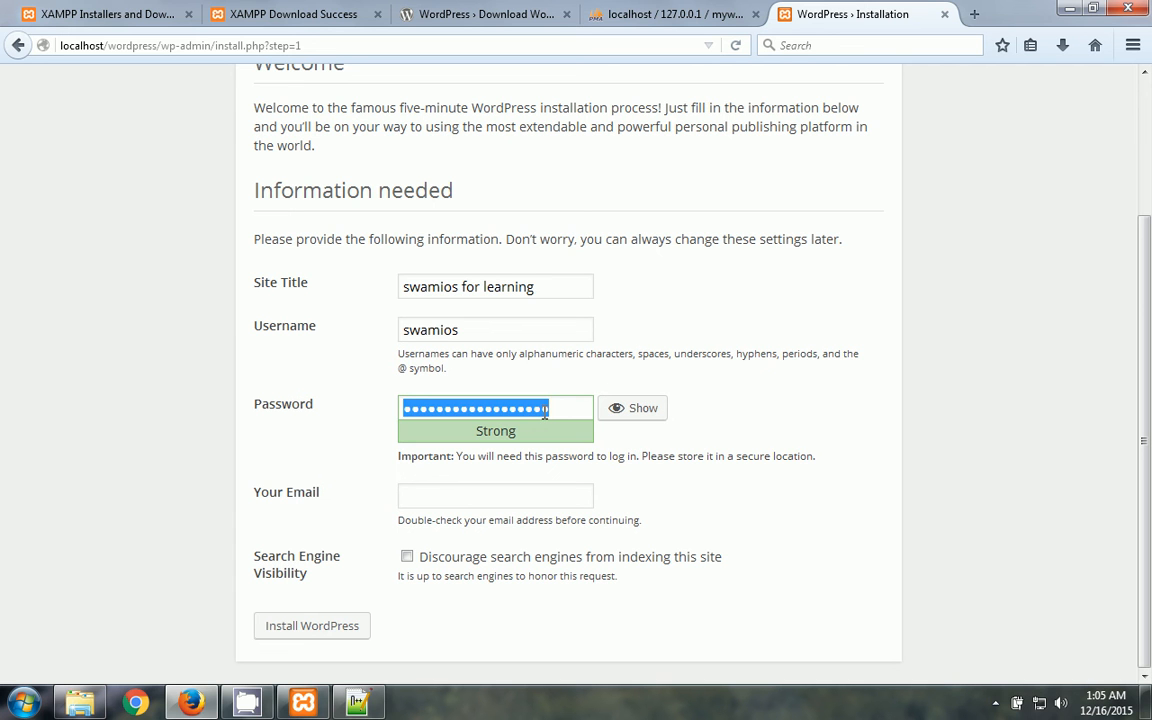
pyautogui.write('swamios')
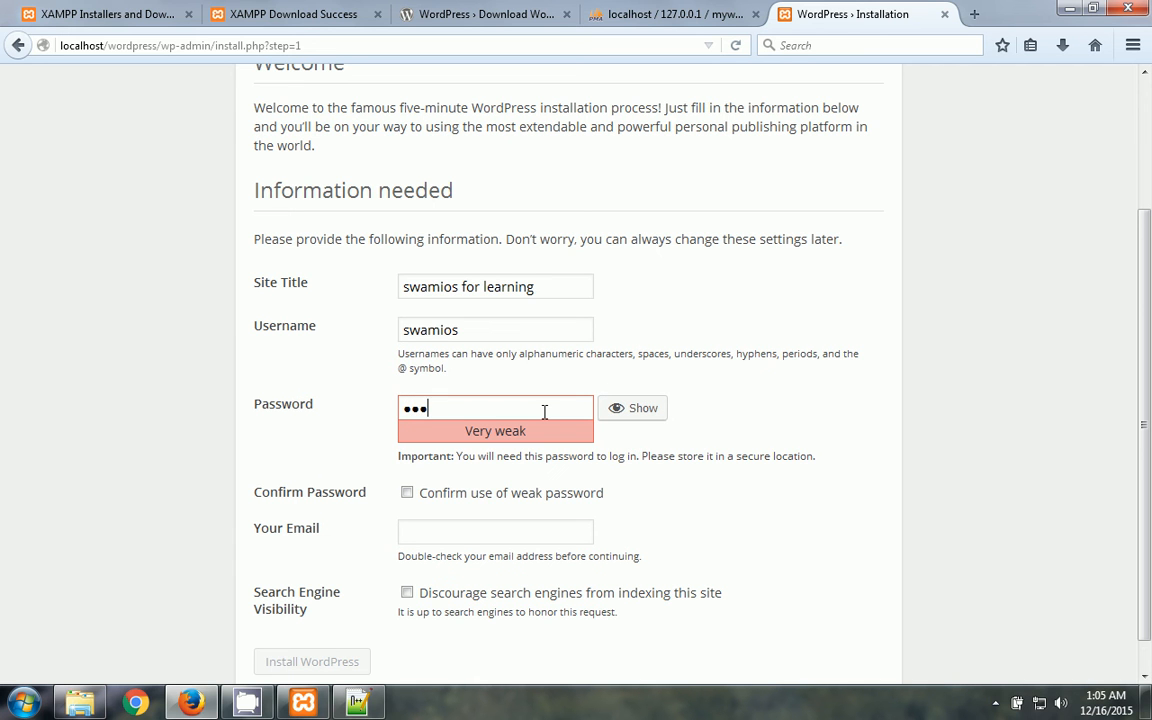
pyautogui.write('●●●●●●●')
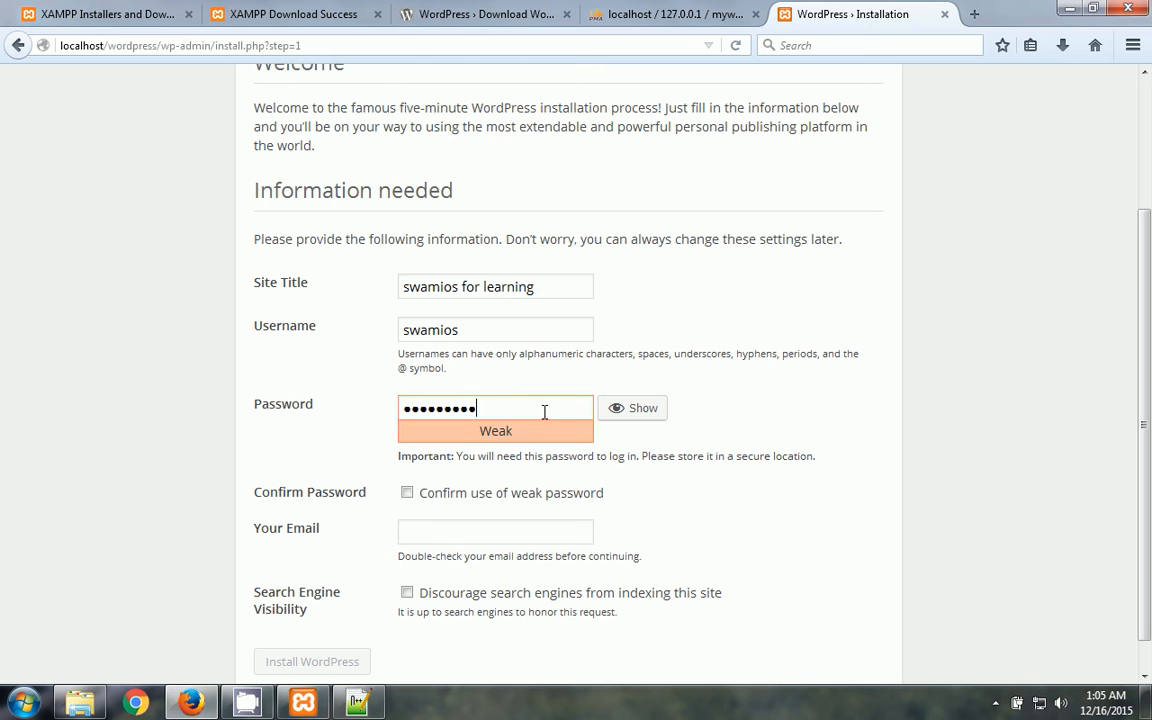
pyautogui.write('●')
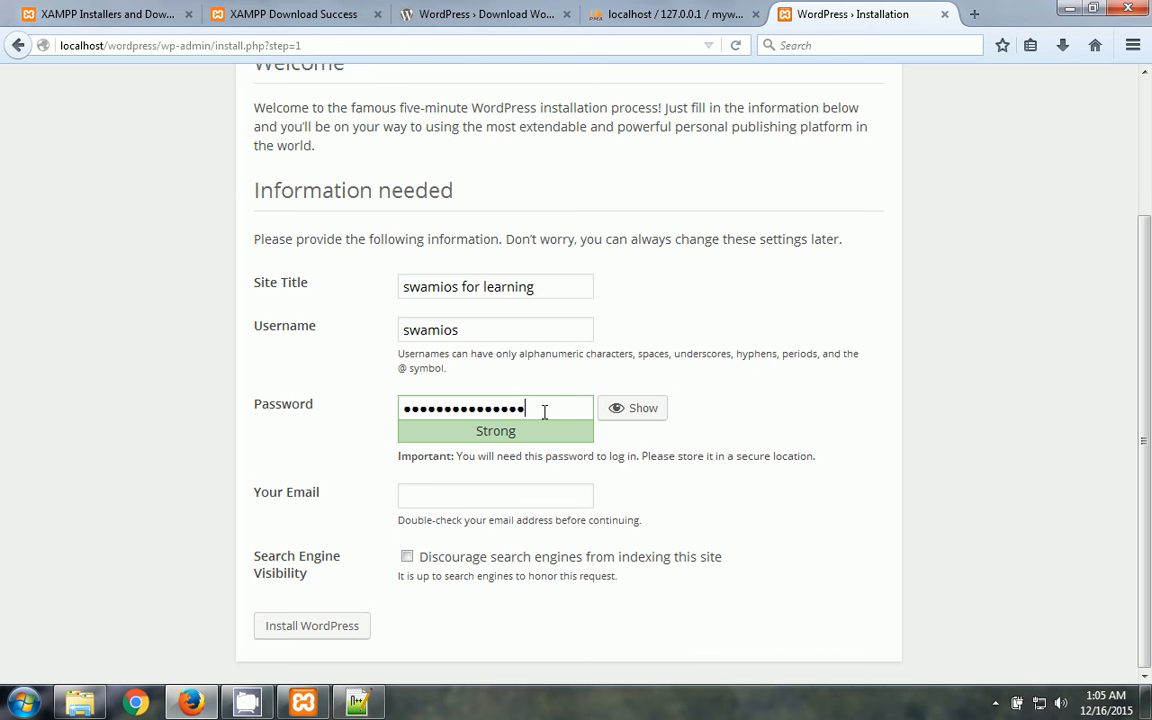
pyautogui.press('Tab')
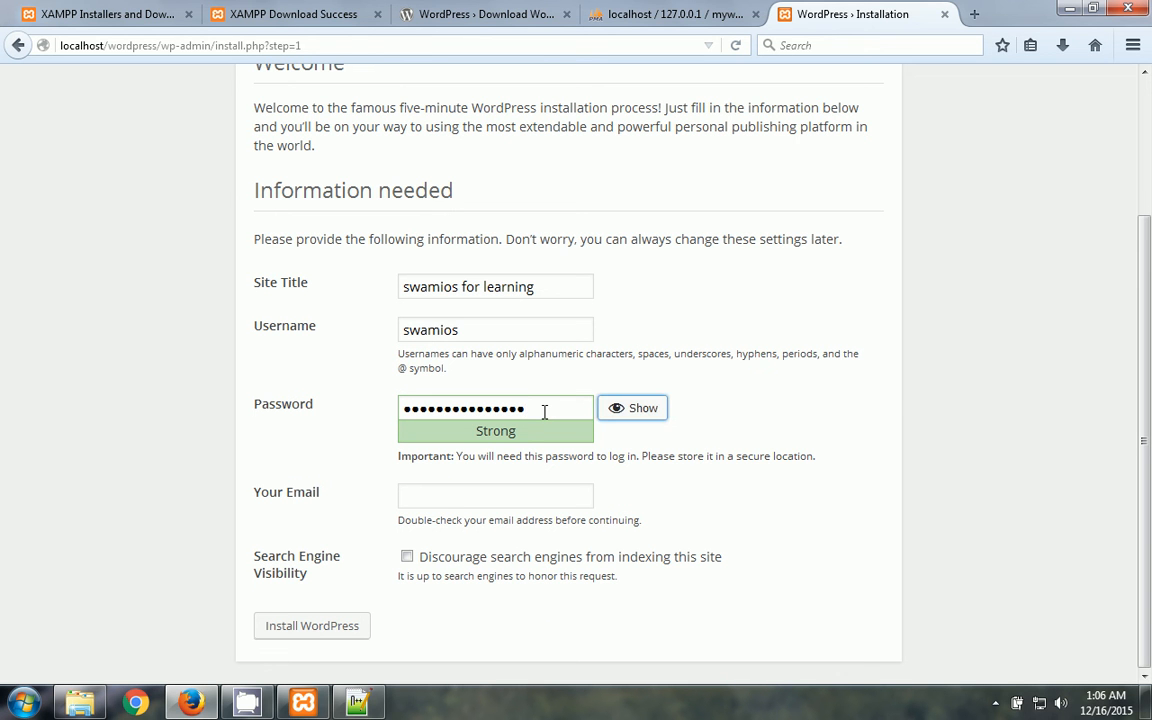
pyautogui.click(458, 496)
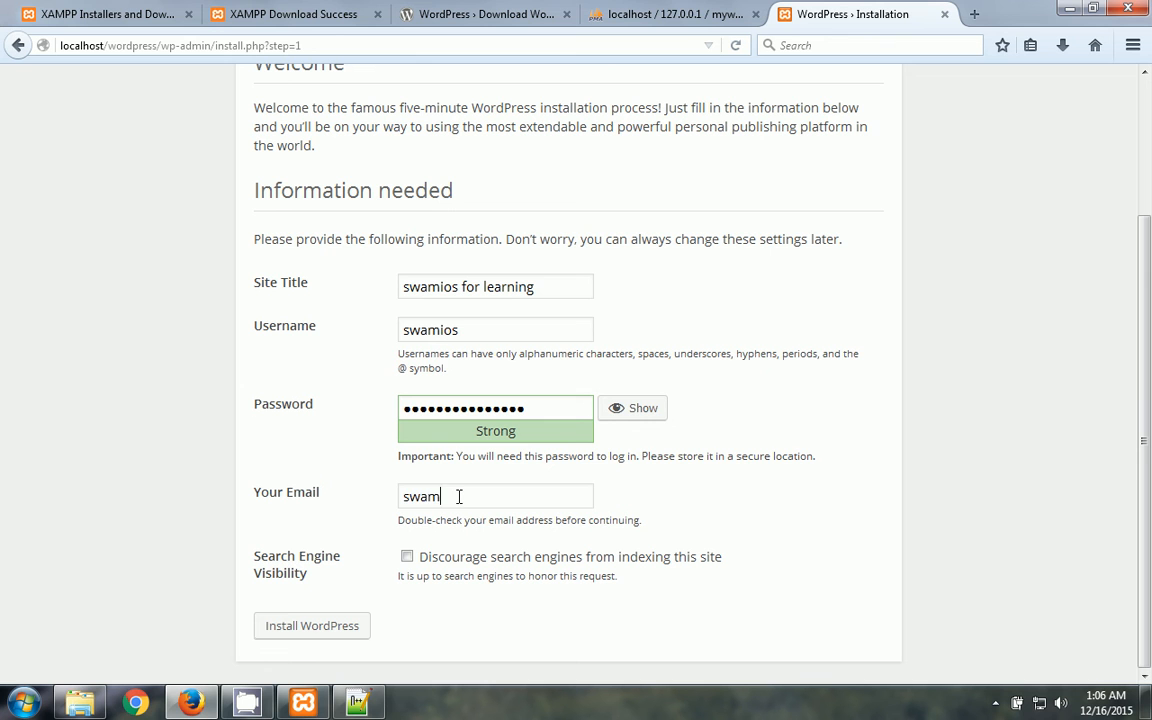
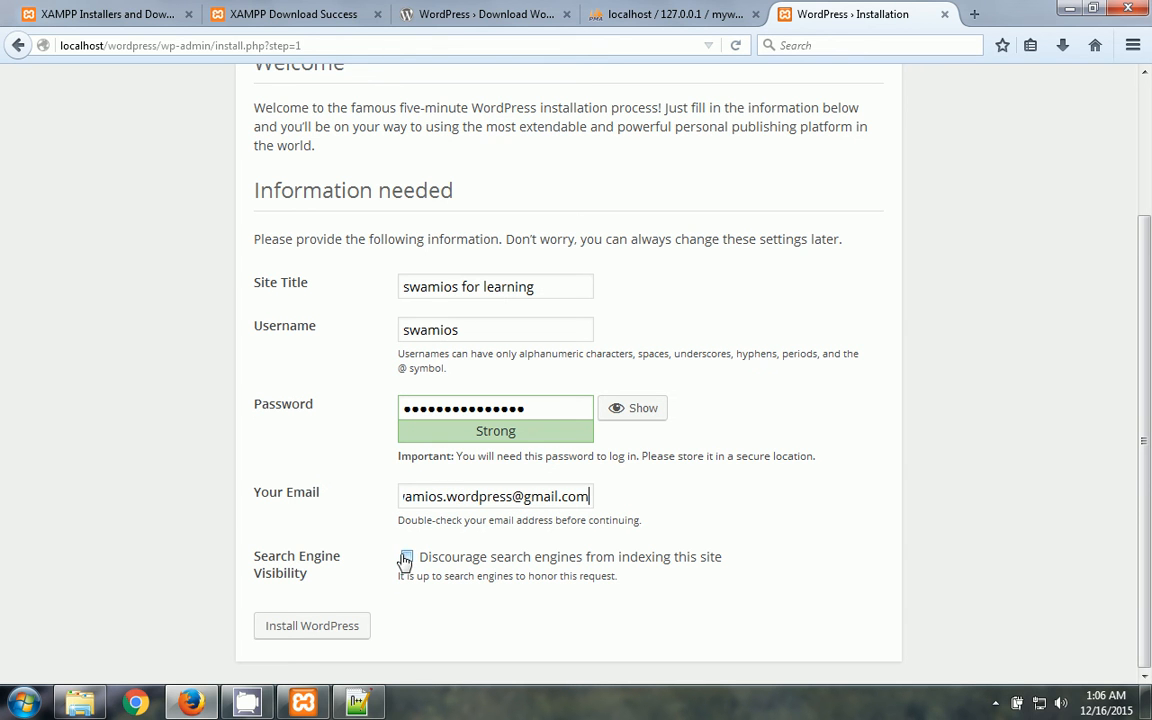
pyautogui.click(340, 628)
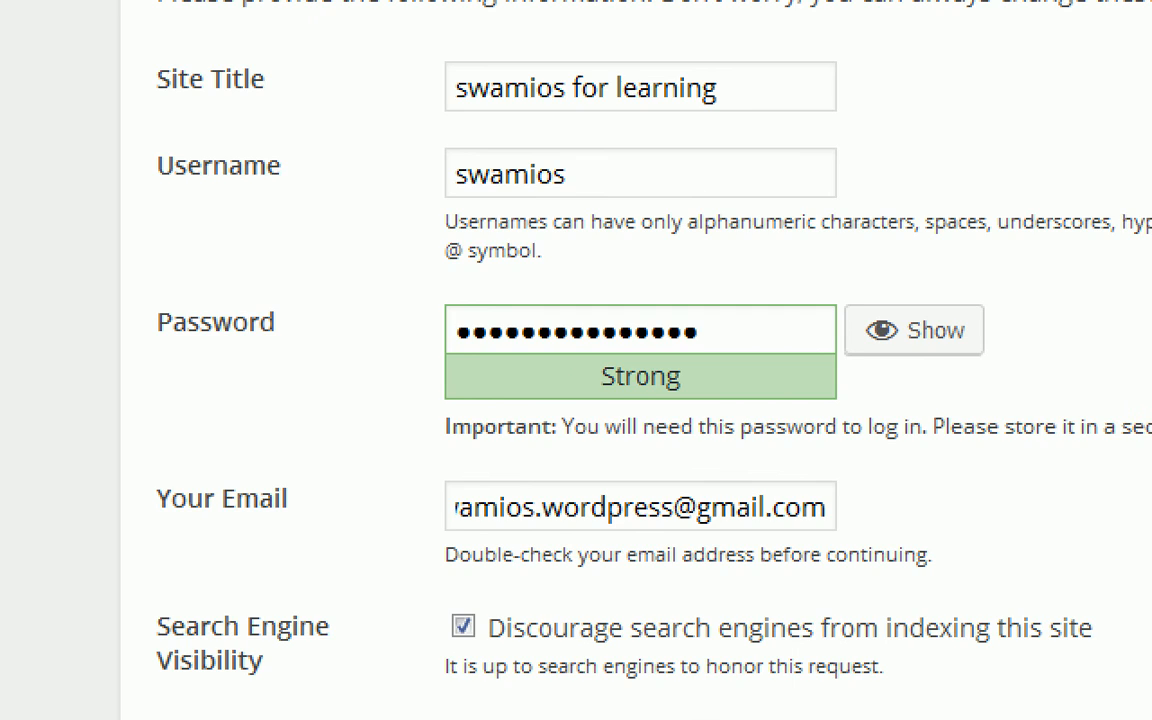
# - Submit the form with Install WordPress to finish the installation
pyautogui.click(313, 627)
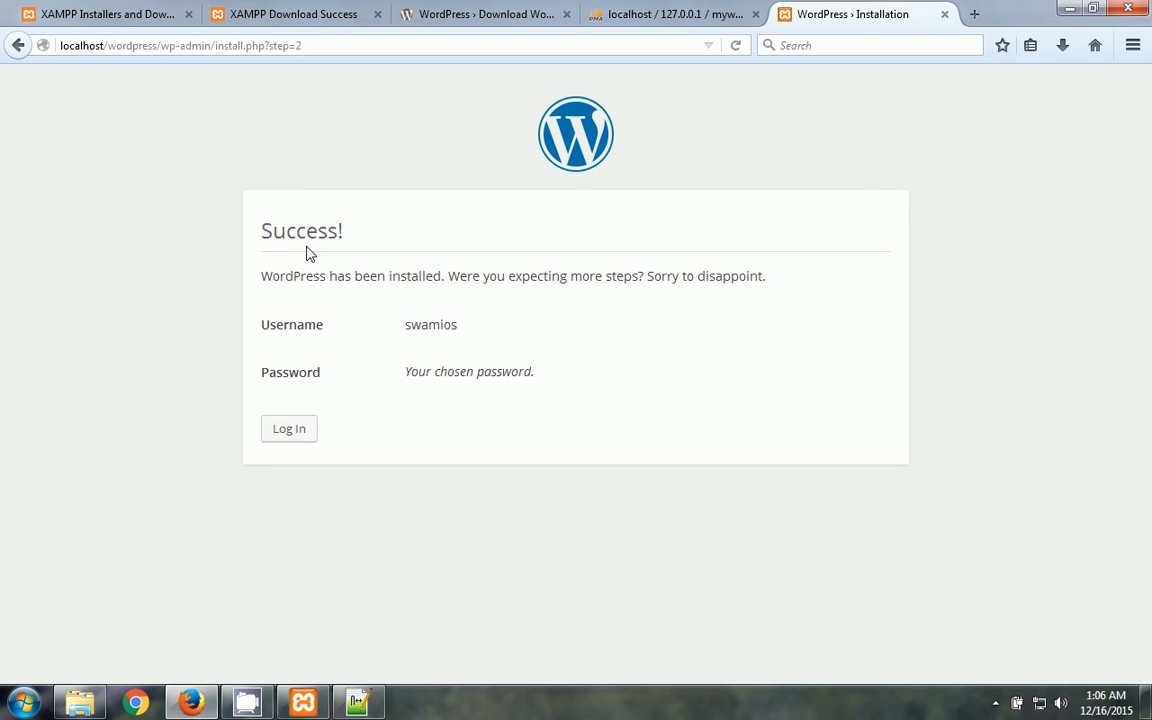
# - Log in with the admin username and saved password, with Remember Me ticked
pyautogui.click(295, 438)
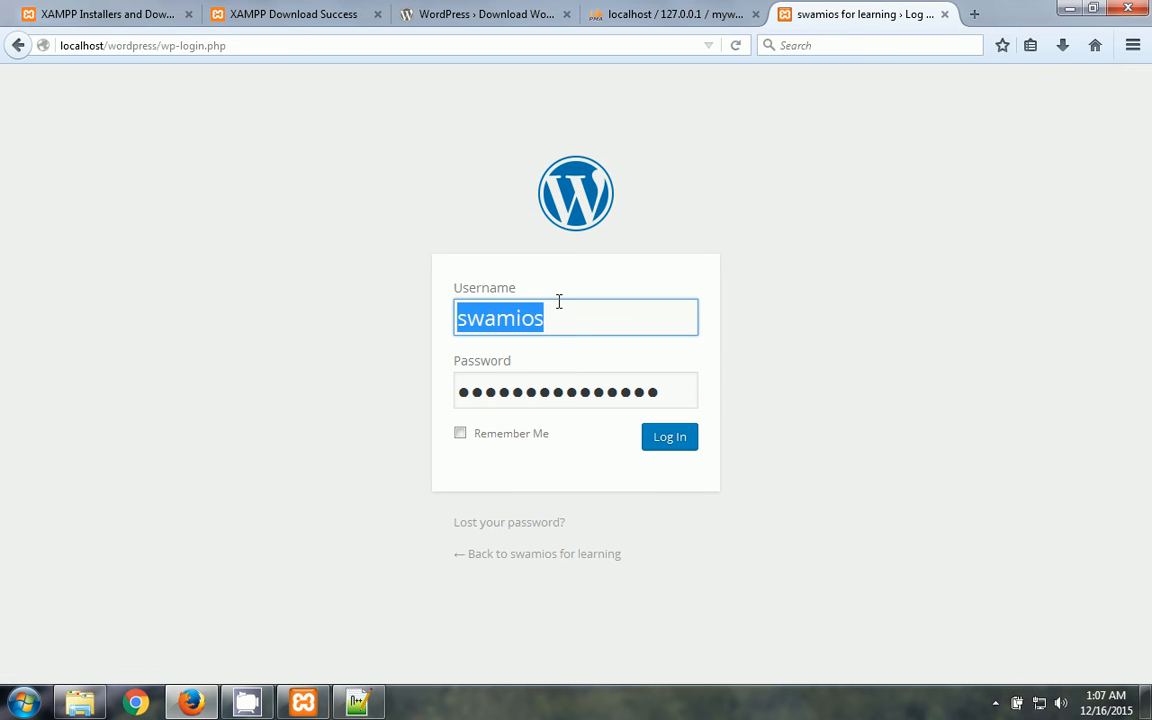
pyautogui.doubleClick(572, 315)
pyautogui.press('Left')
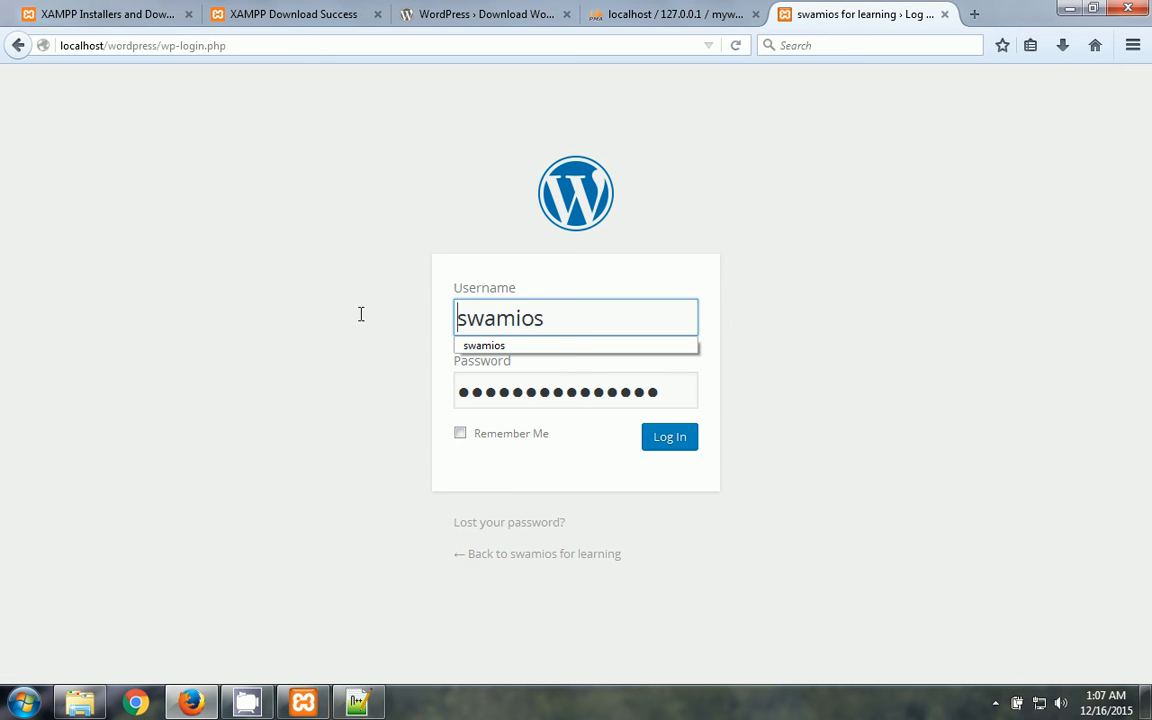
pyautogui.click(560, 342)
pyautogui.moveTo(560, 321); pyautogui.dragTo(437, 329)
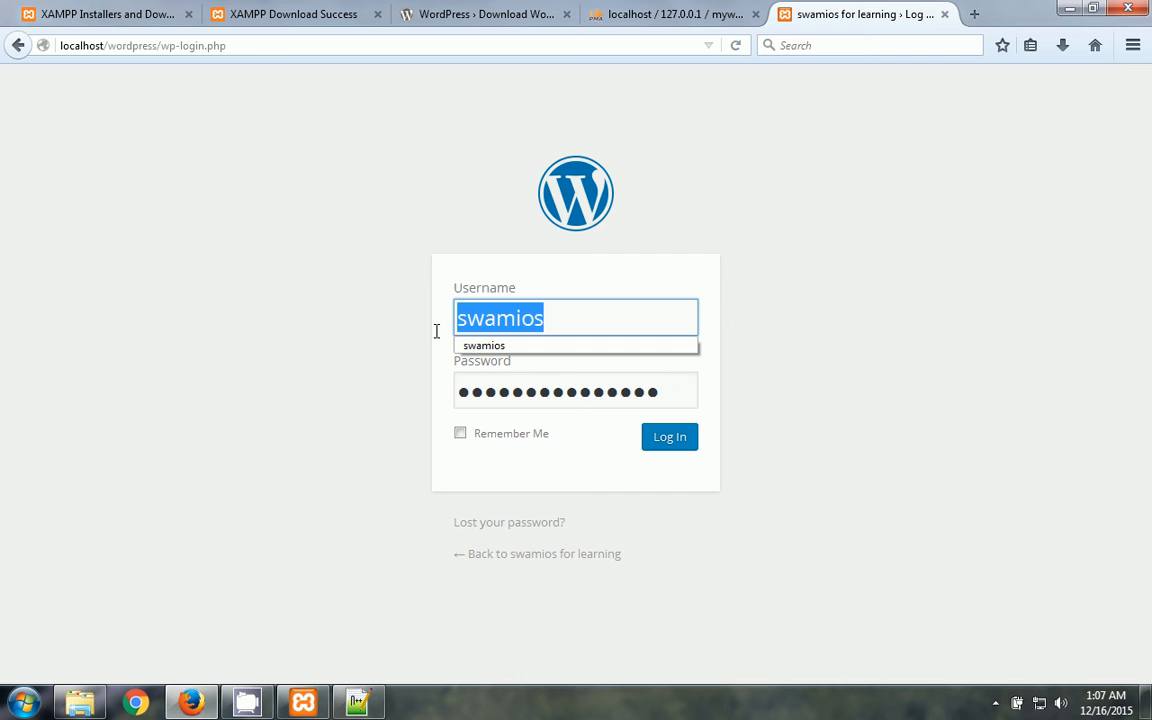
pyautogui.press('BackSpace')
pyautogui.write('swamios')
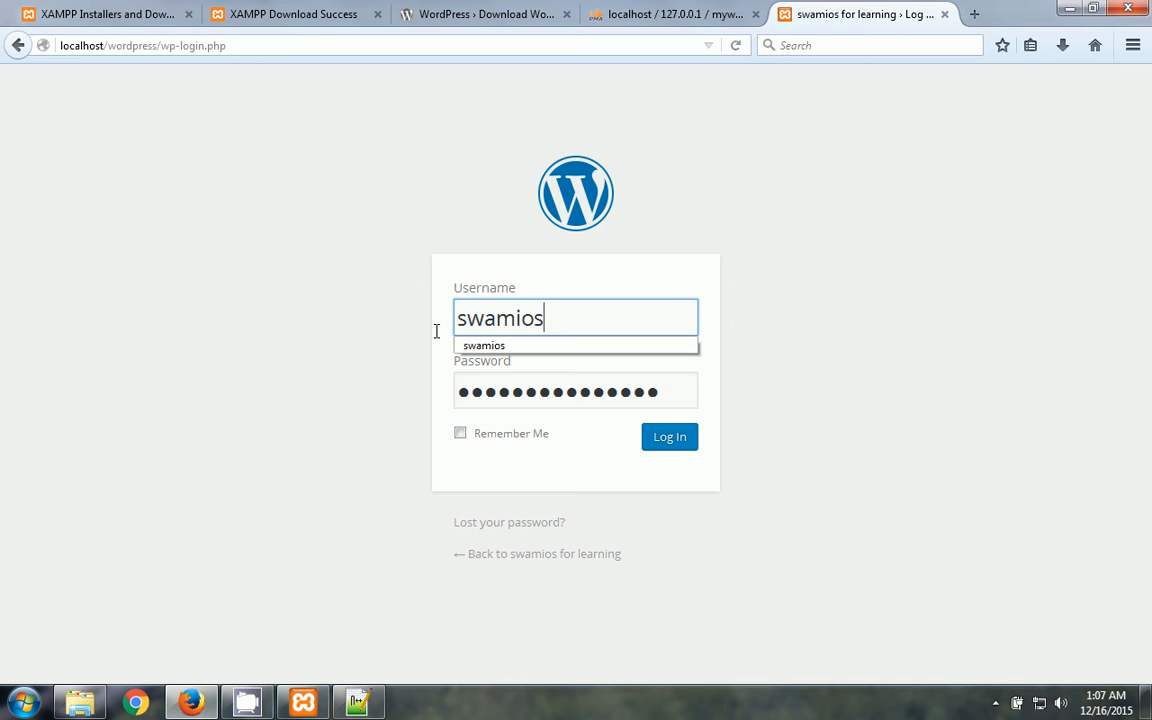
pyautogui.press('Tab')
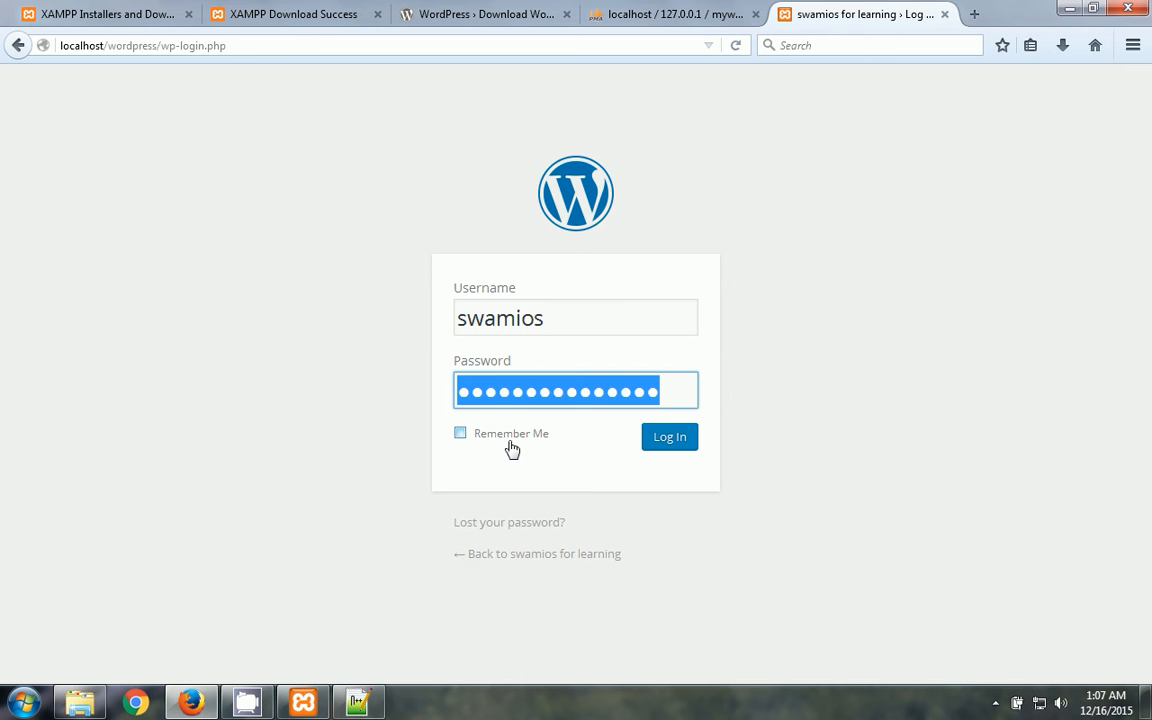
pyautogui.click(463, 436)
pyautogui.click(663, 446)
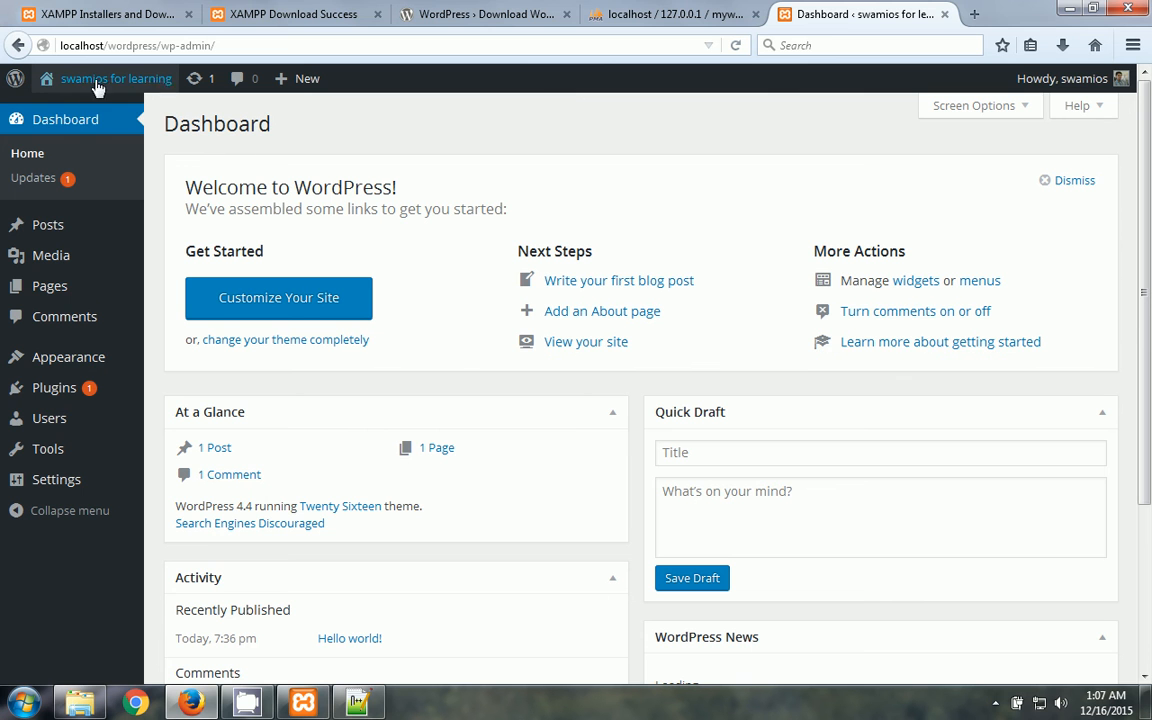
# - Visit the public site from the admin bar and scroll to the Hello world! post
pyautogui.moveTo(155, 88)
pyautogui.click(82, 113)
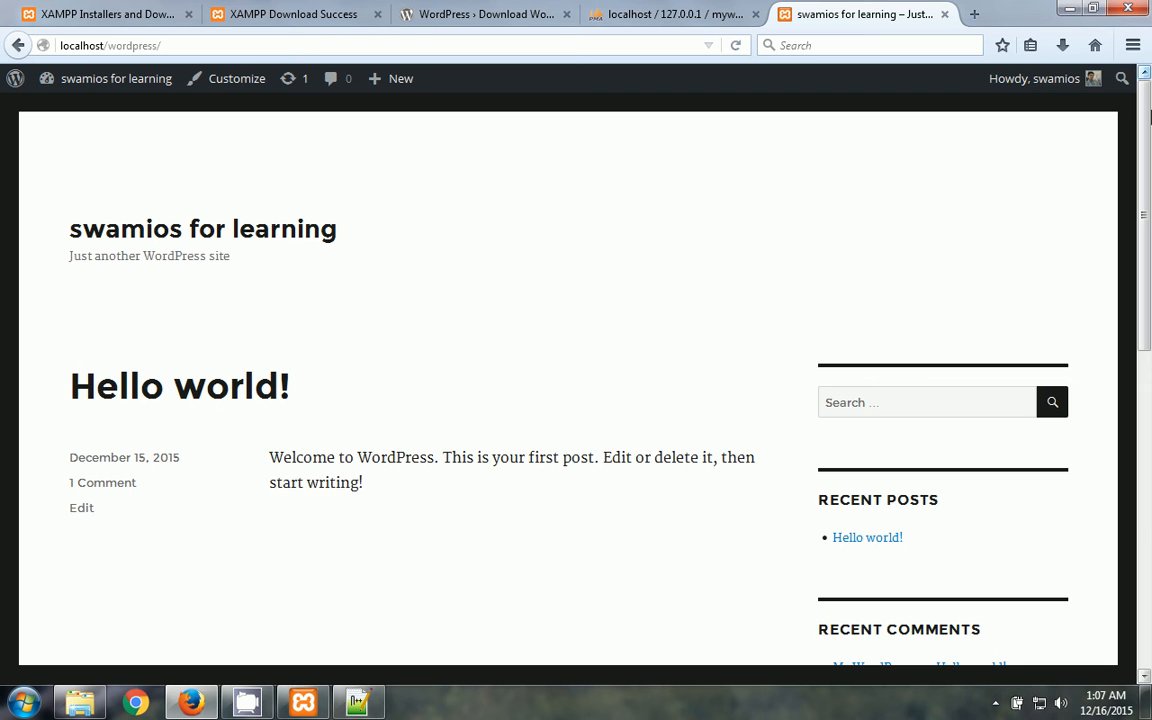
pyautogui.moveTo(1148, 133)
pyautogui.mouseDown()
pyautogui.moveTo(1149, 411)
pyautogui.moveTo(1149, 115)
pyautogui.mouseUp()
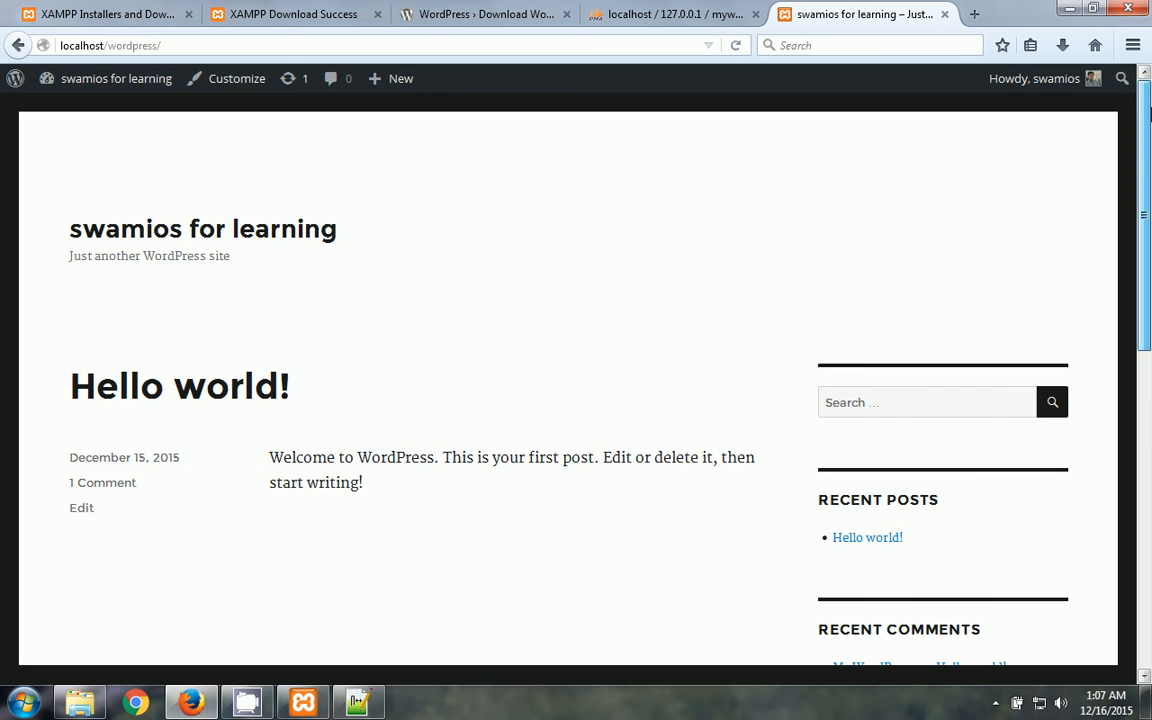
pyautogui.moveTo(1149, 127)
pyautogui.mouseDown()
pyautogui.moveTo(1149, 480)
pyautogui.moveTo(1149, 116)
pyautogui.mouseUp()
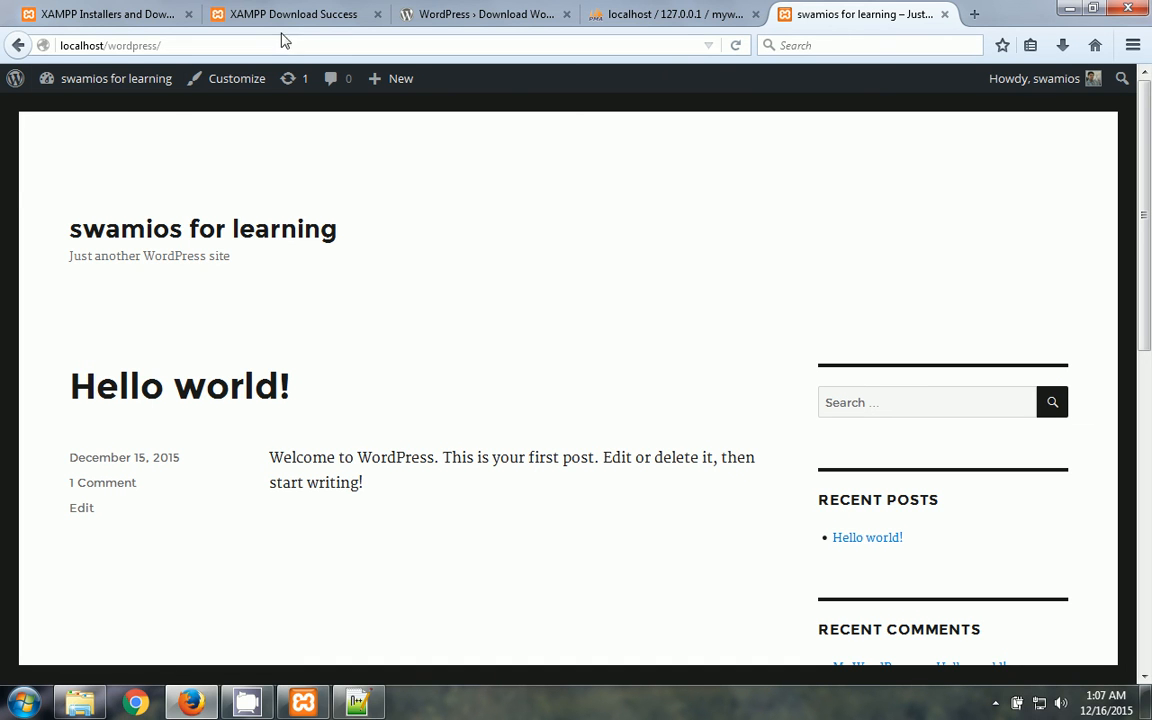
pyautogui.moveTo(136, 80)
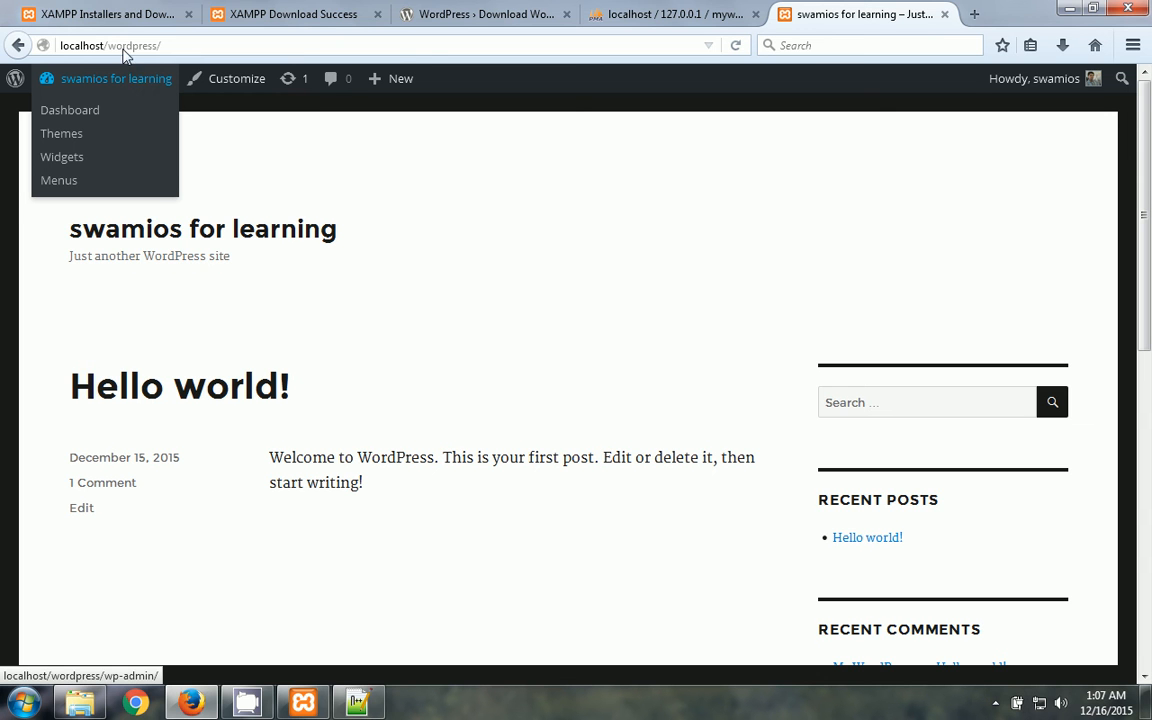
pyautogui.click(129, 47)
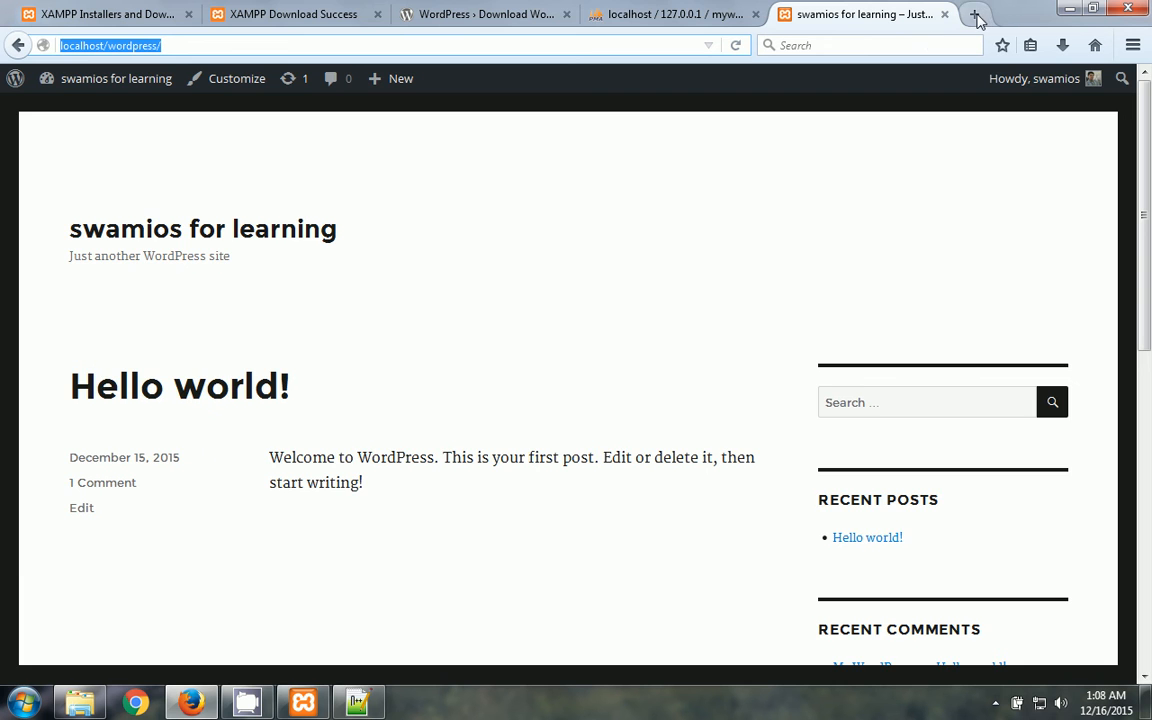
pyautogui.click(975, 15)
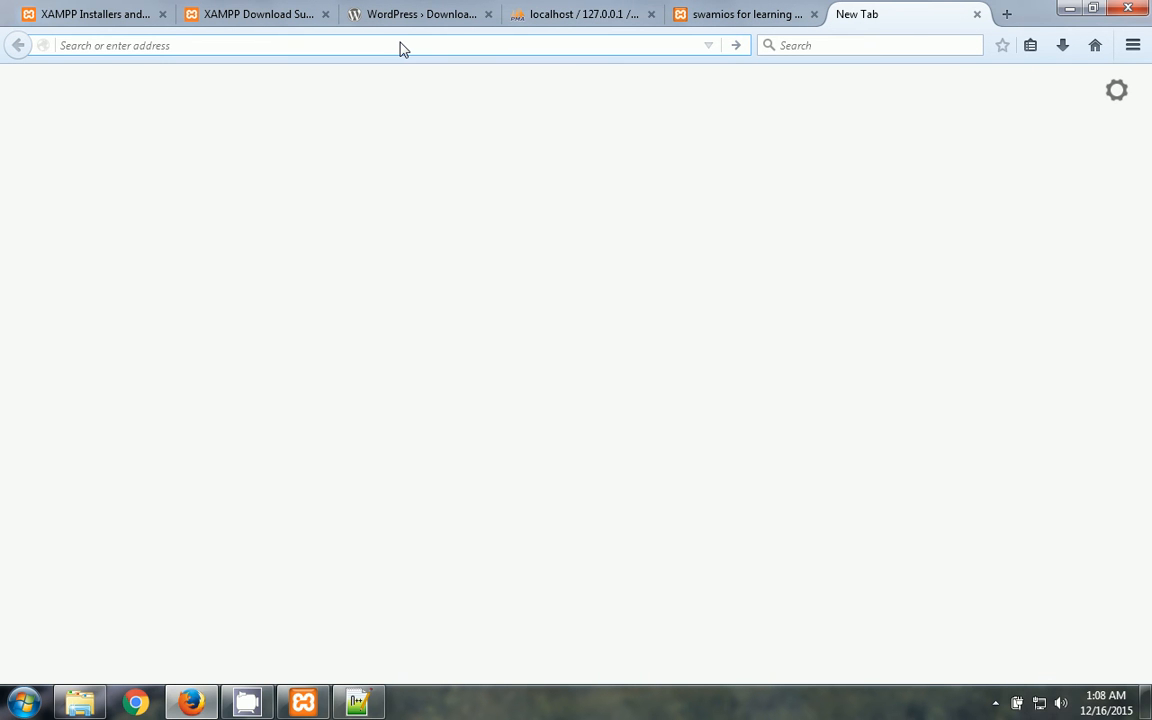
pyautogui.write('buss')
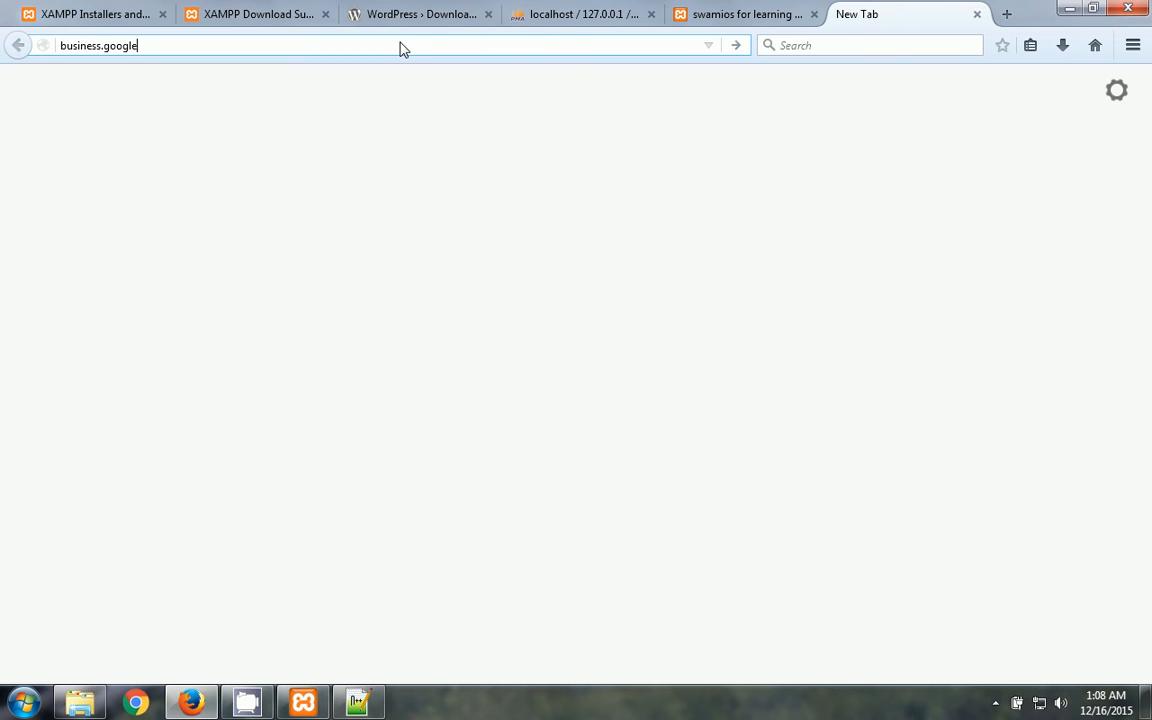
pyautogui.press('Return')
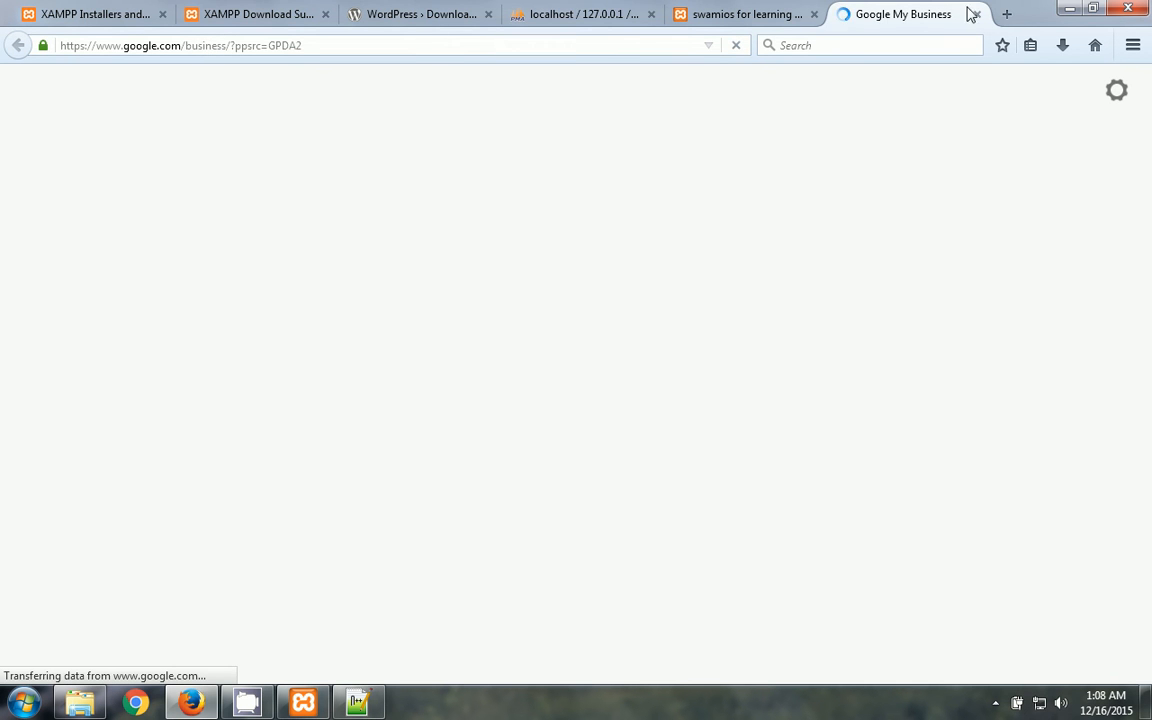
pyautogui.click(1004, 15)
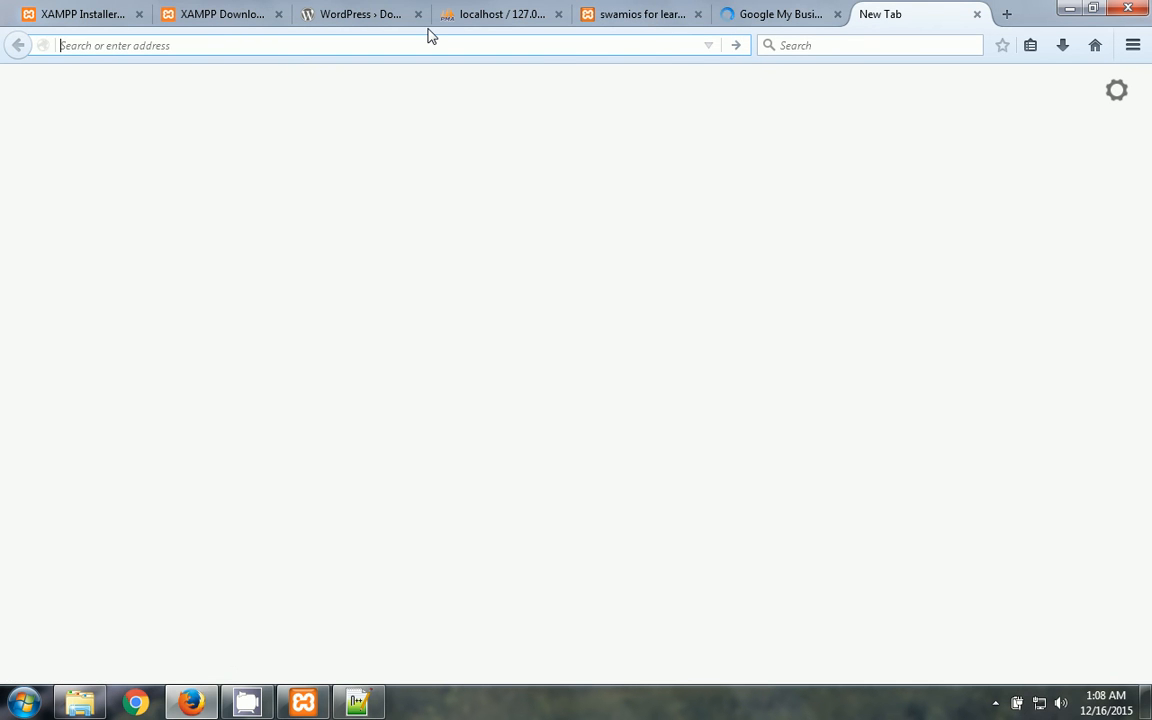
pyautogui.write('job.g')
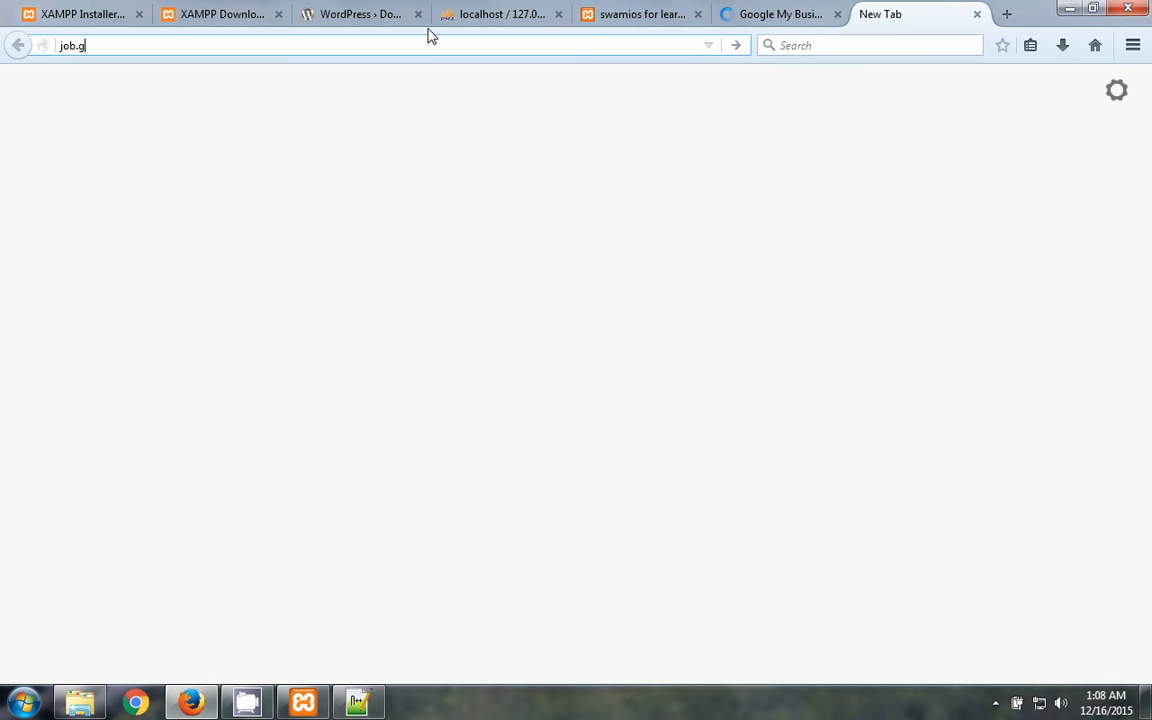
pyautogui.press('BackSpace')
pyautogui.write('mywe')
pyautogui.hotkey('ctrl', 'a')
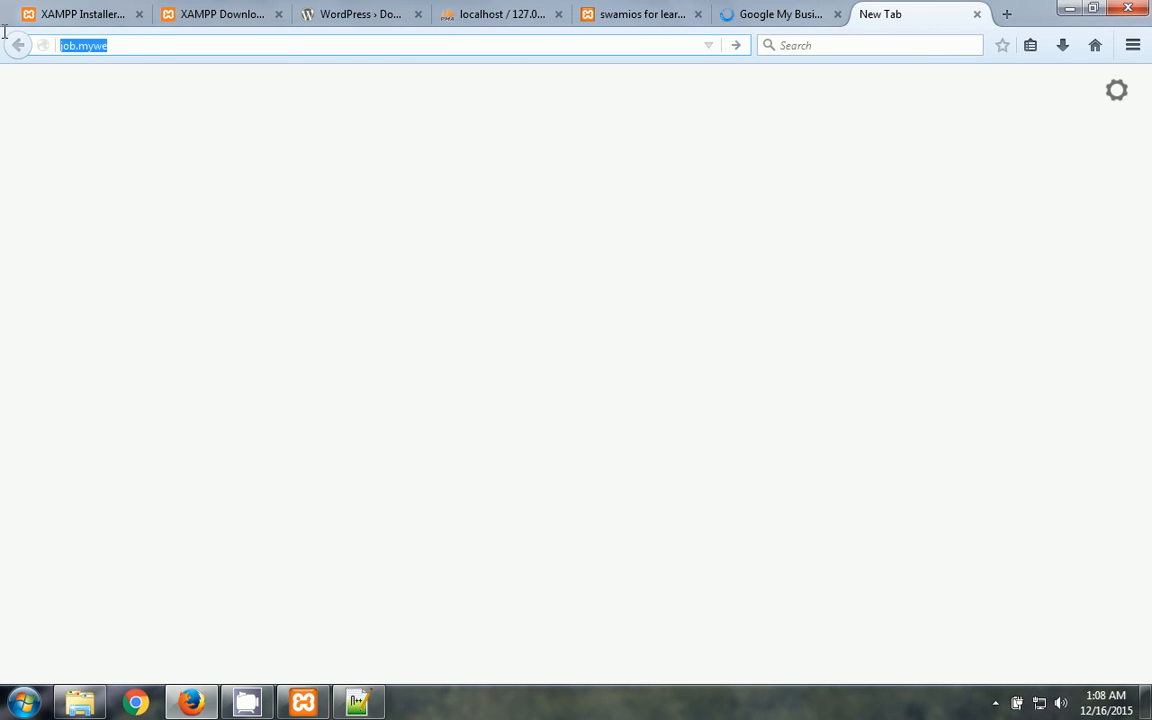
pyautogui.press('BackSpace')
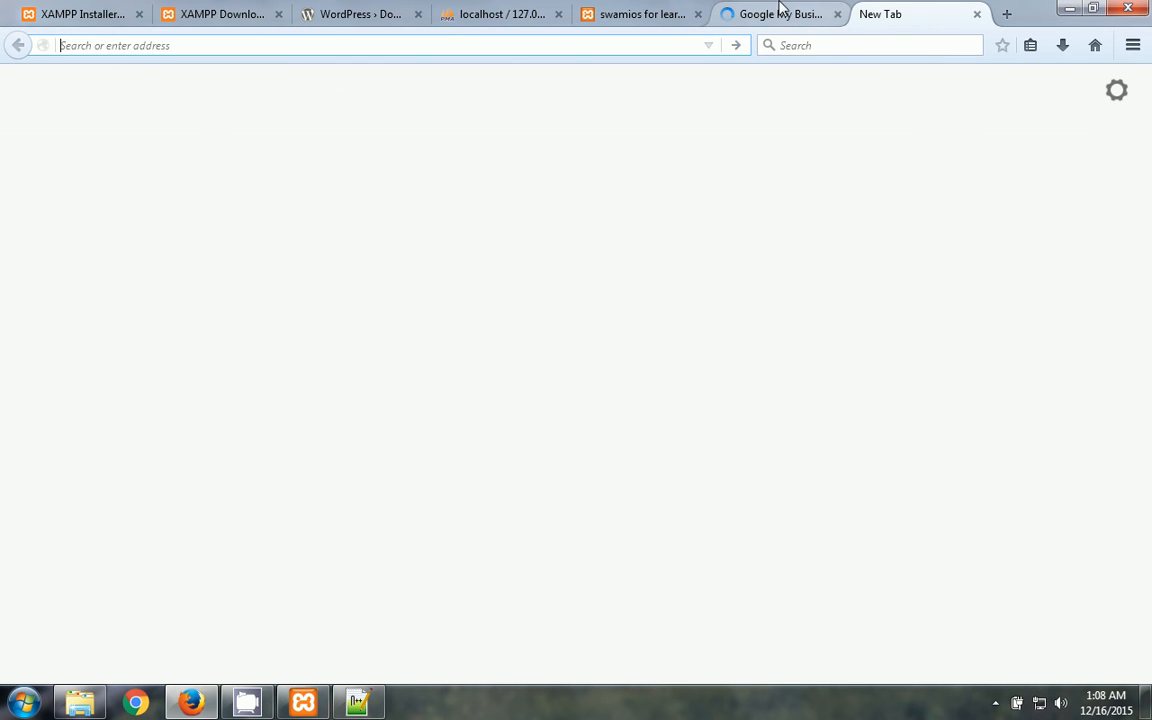
pyautogui.click(815, 14)
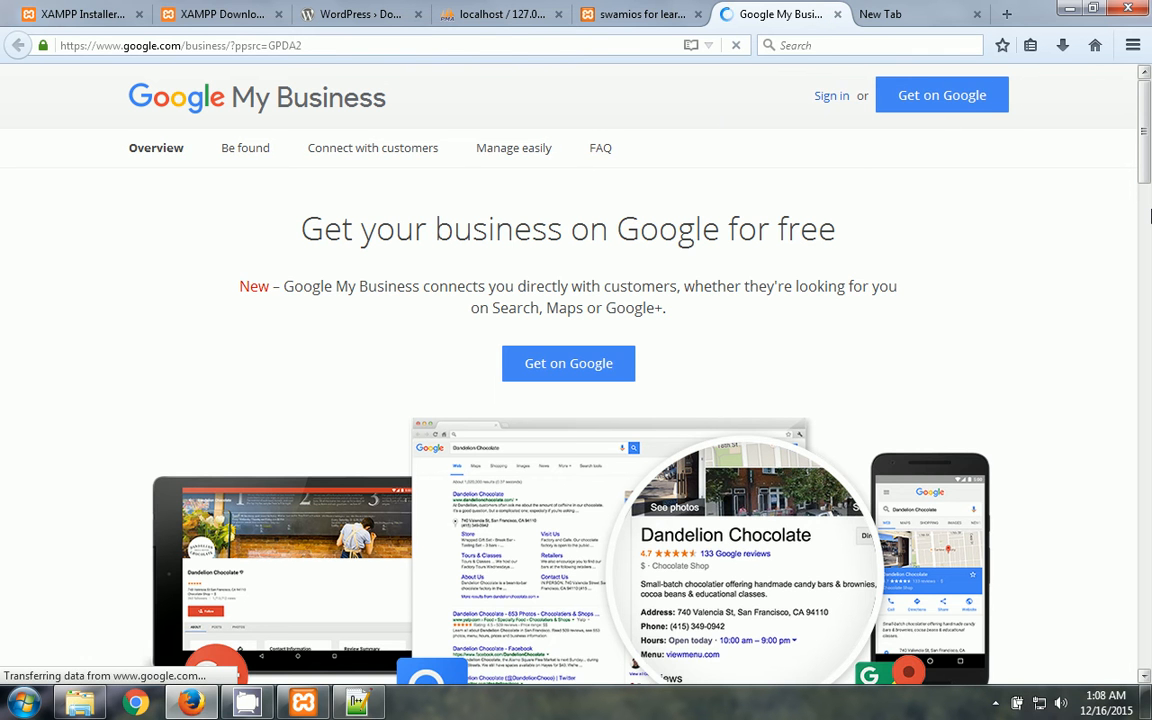
pyautogui.moveTo(1147, 177); pyautogui.dragTo(1150, 373)
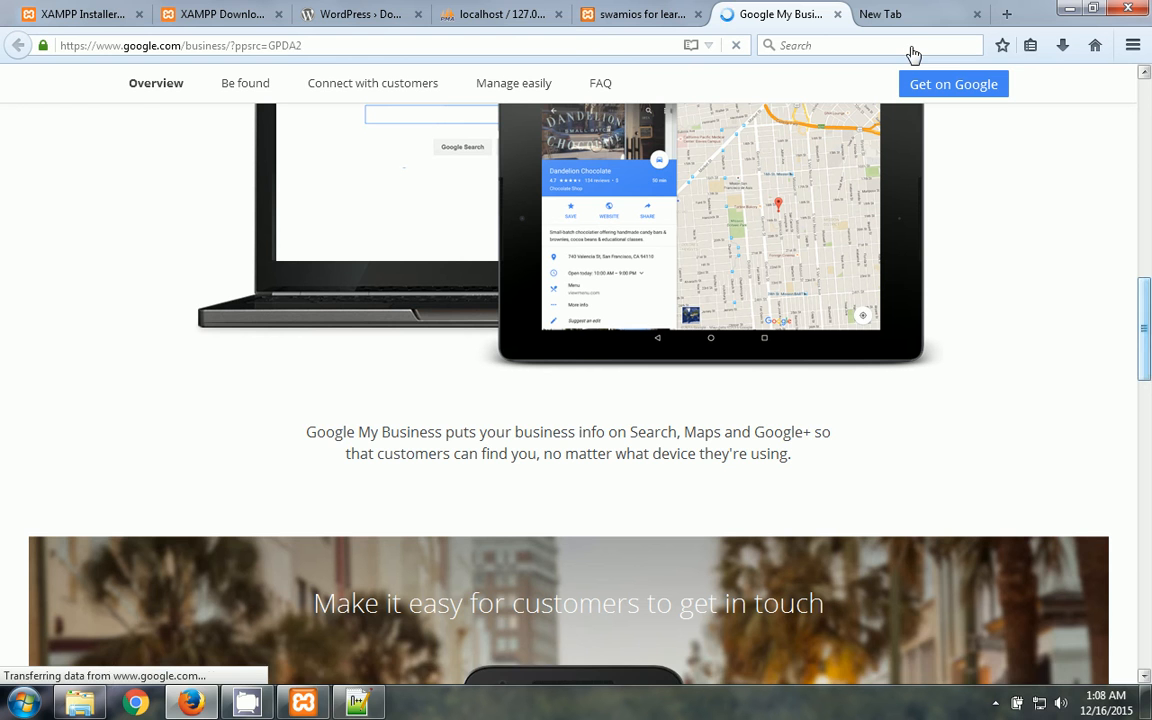
pyautogui.click(837, 14)
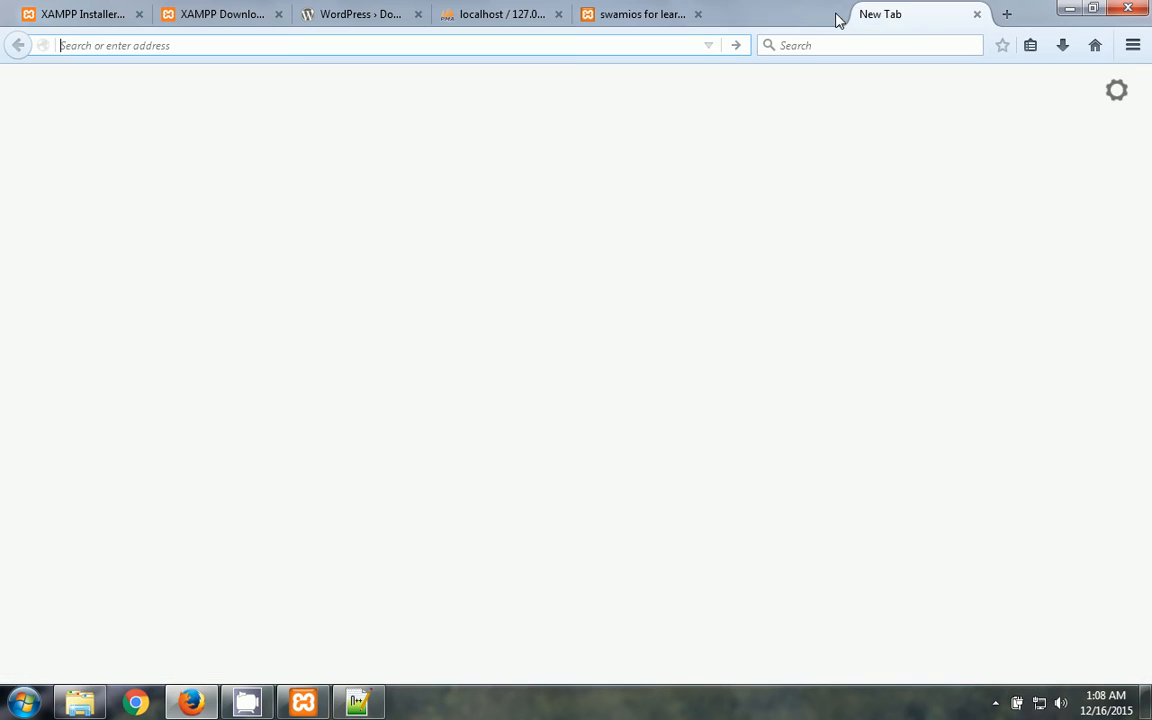
pyautogui.click(976, 14)
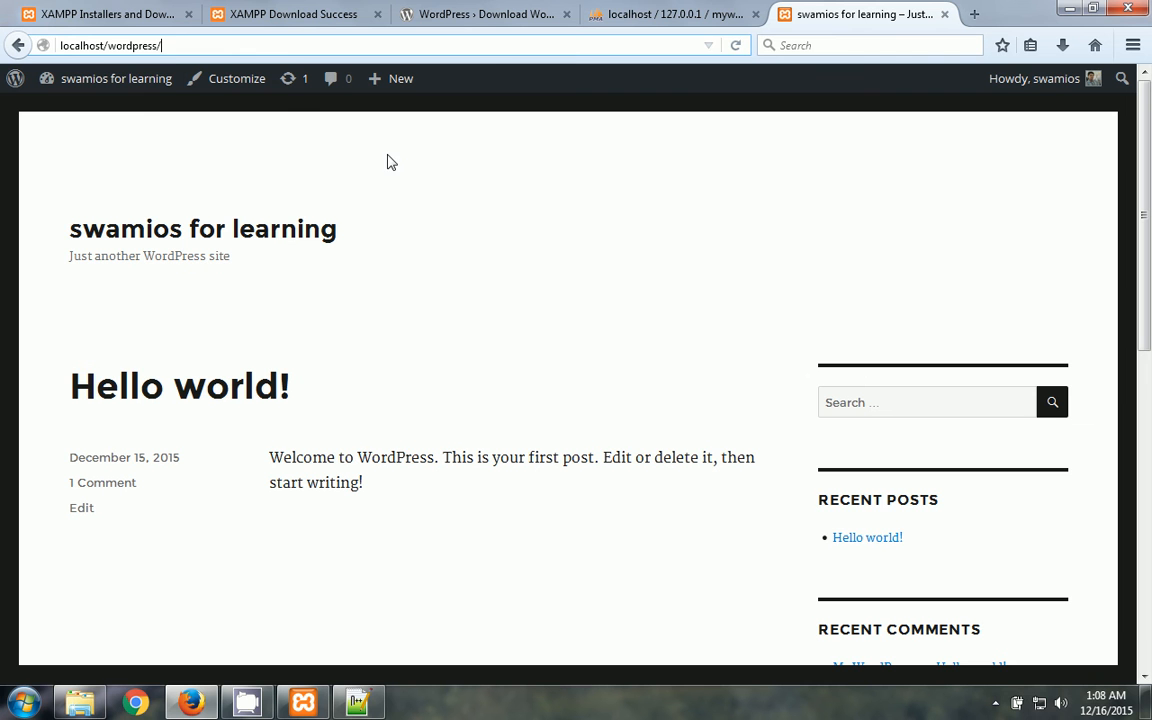
# - Return to the Dashboard and open Tools from the admin sidebar
pyautogui.click(103, 84)
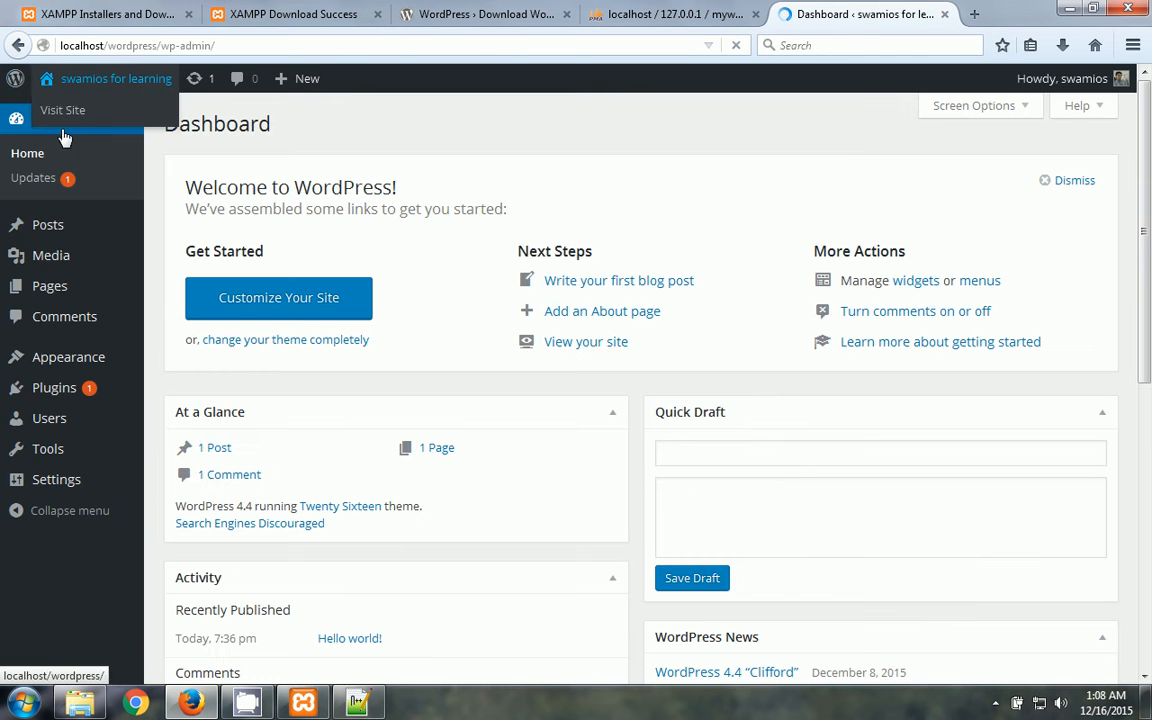
pyautogui.moveTo(90, 425)
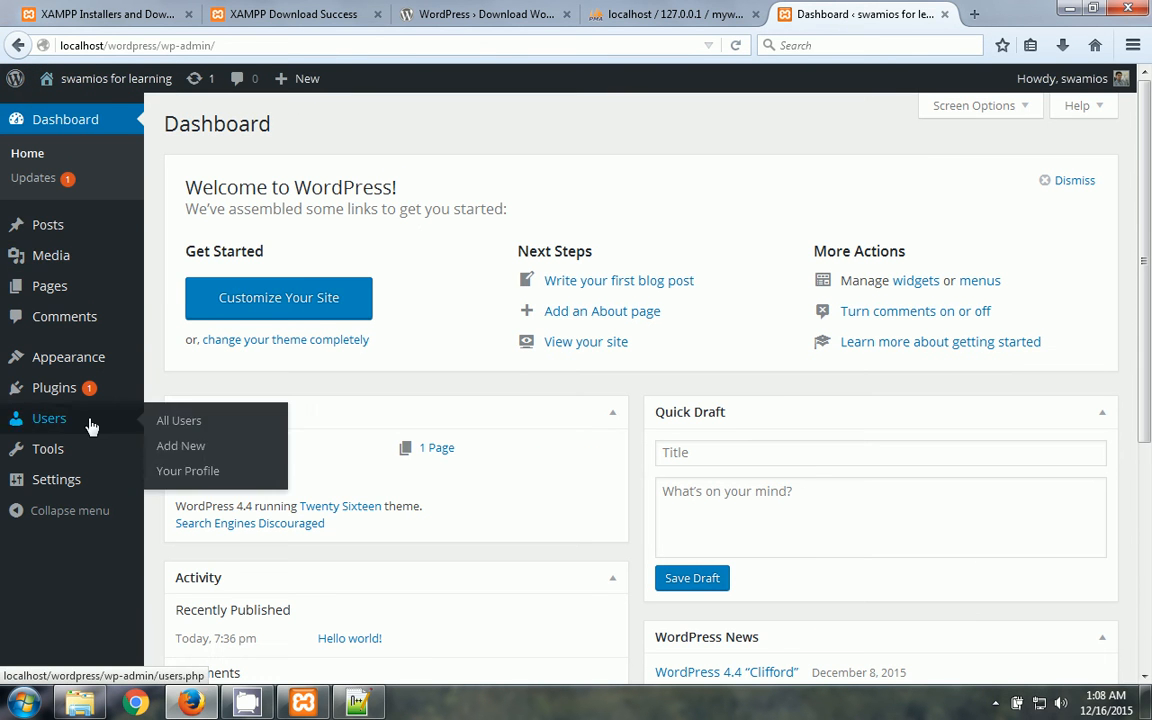
pyautogui.click(60, 455)
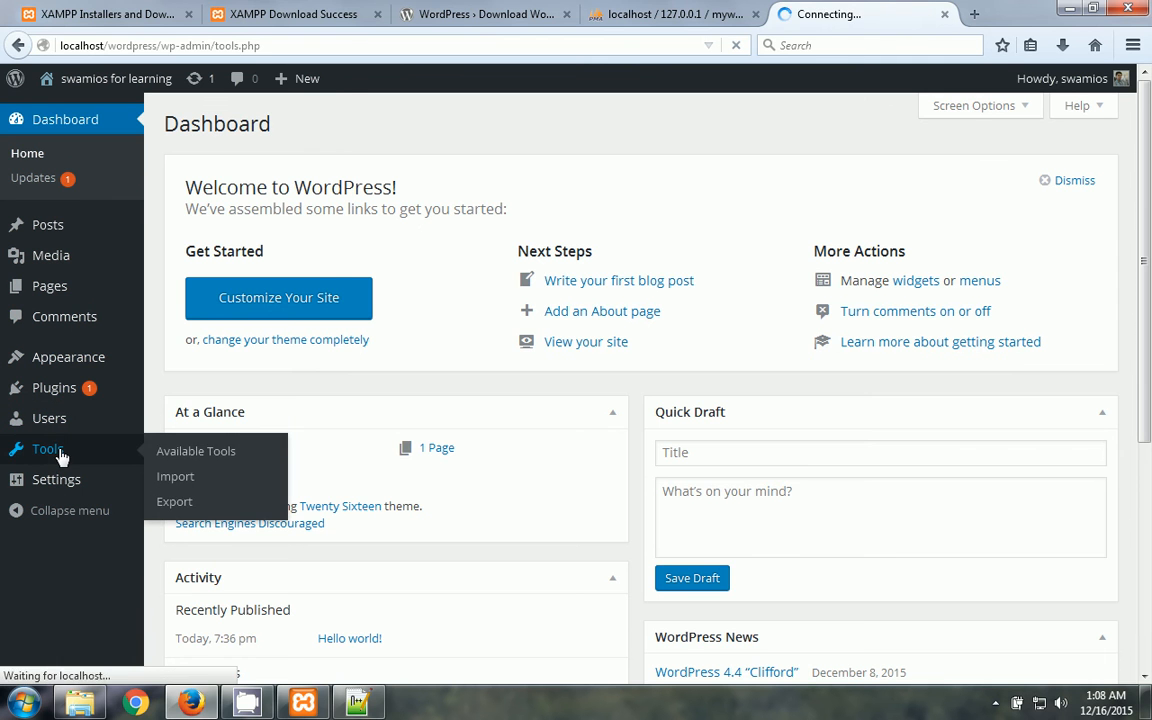
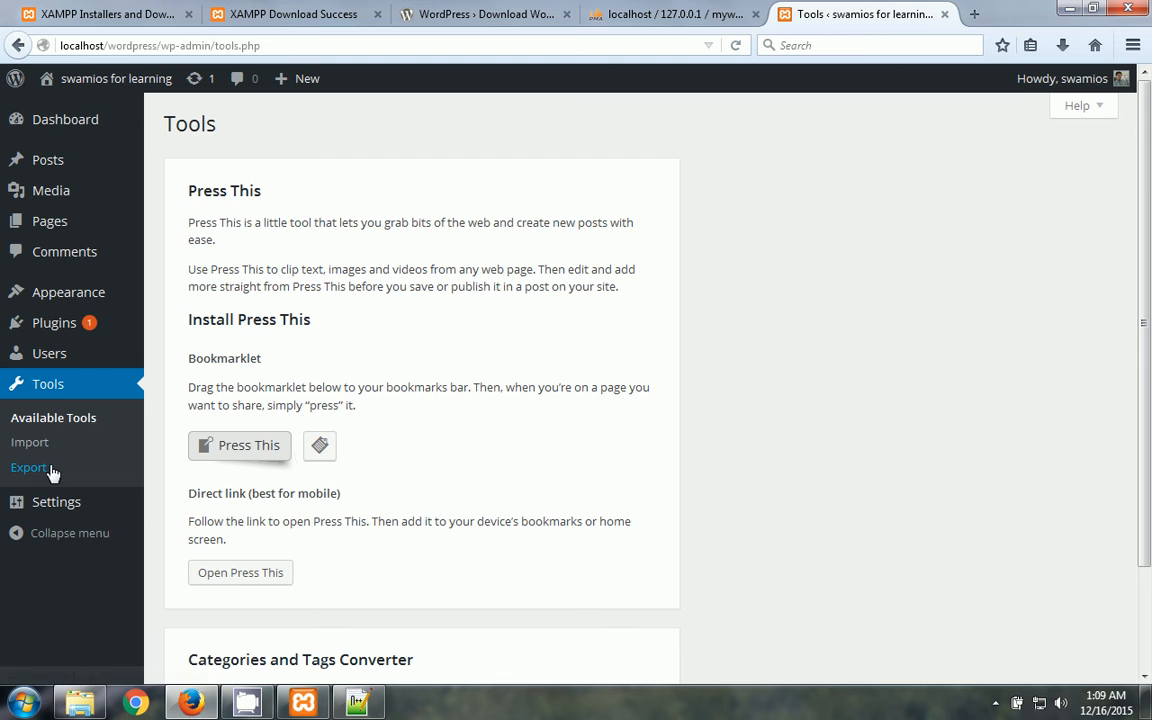
# - Open wp-config.php from the htdocs wordpress folder in Notepad++
pyautogui.moveTo(80, 703)
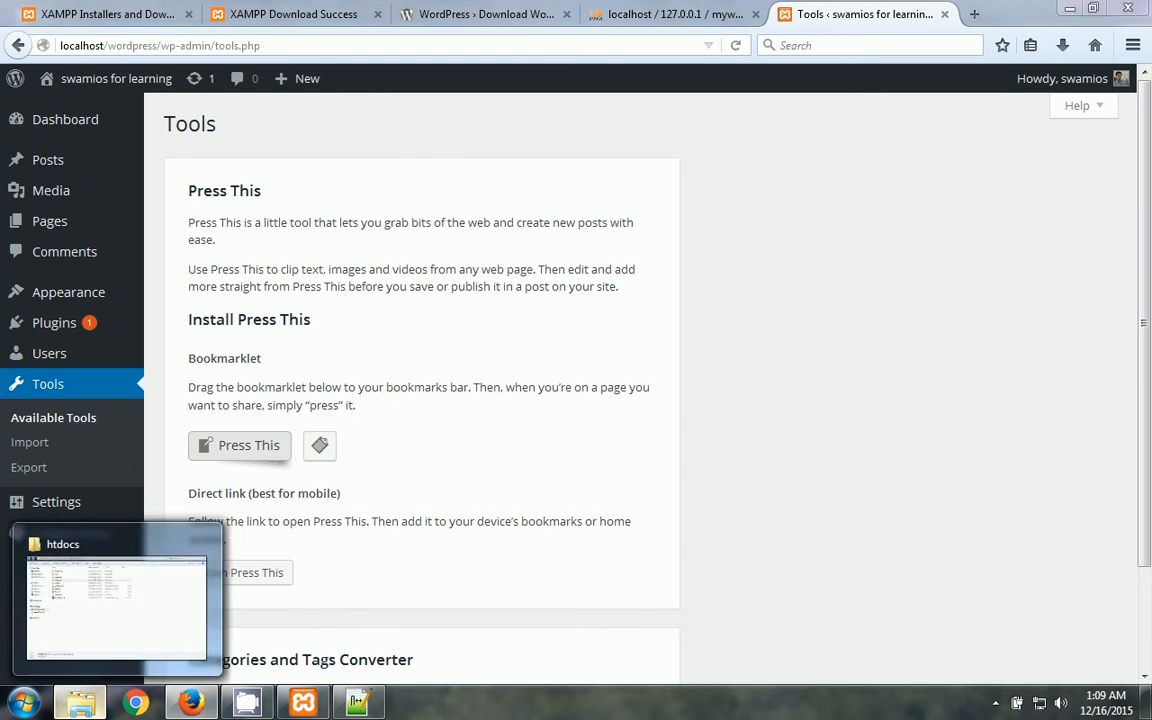
pyautogui.click(80, 587)
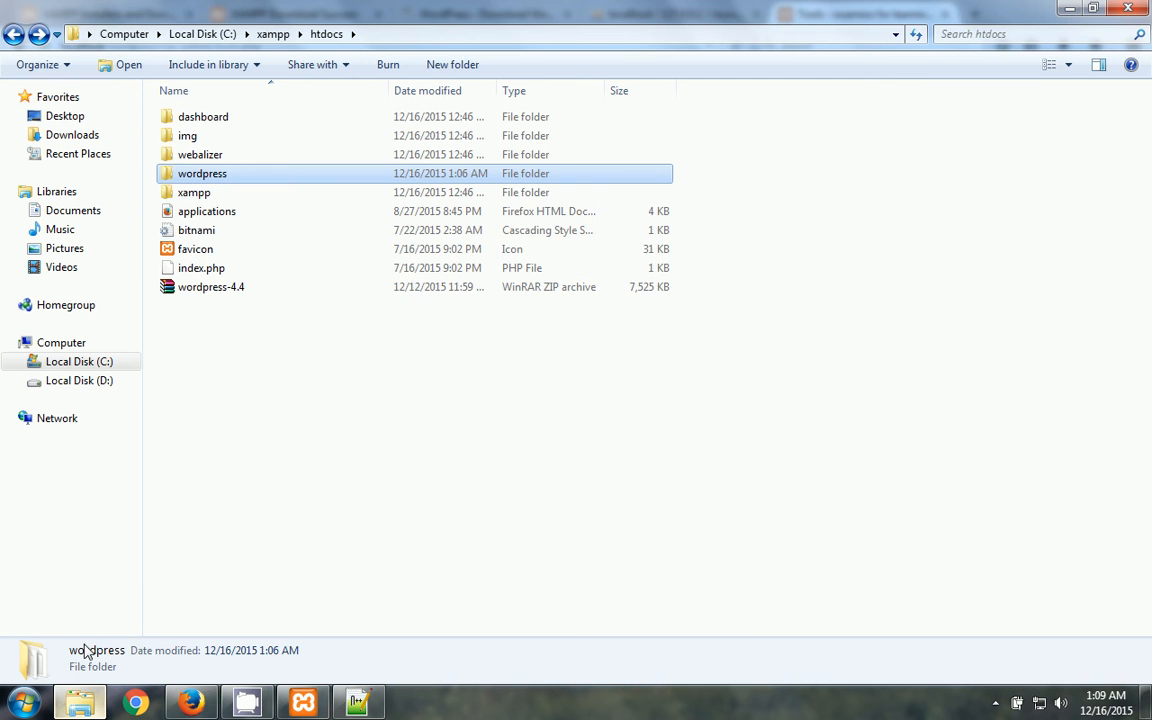
pyautogui.doubleClick(219, 177)
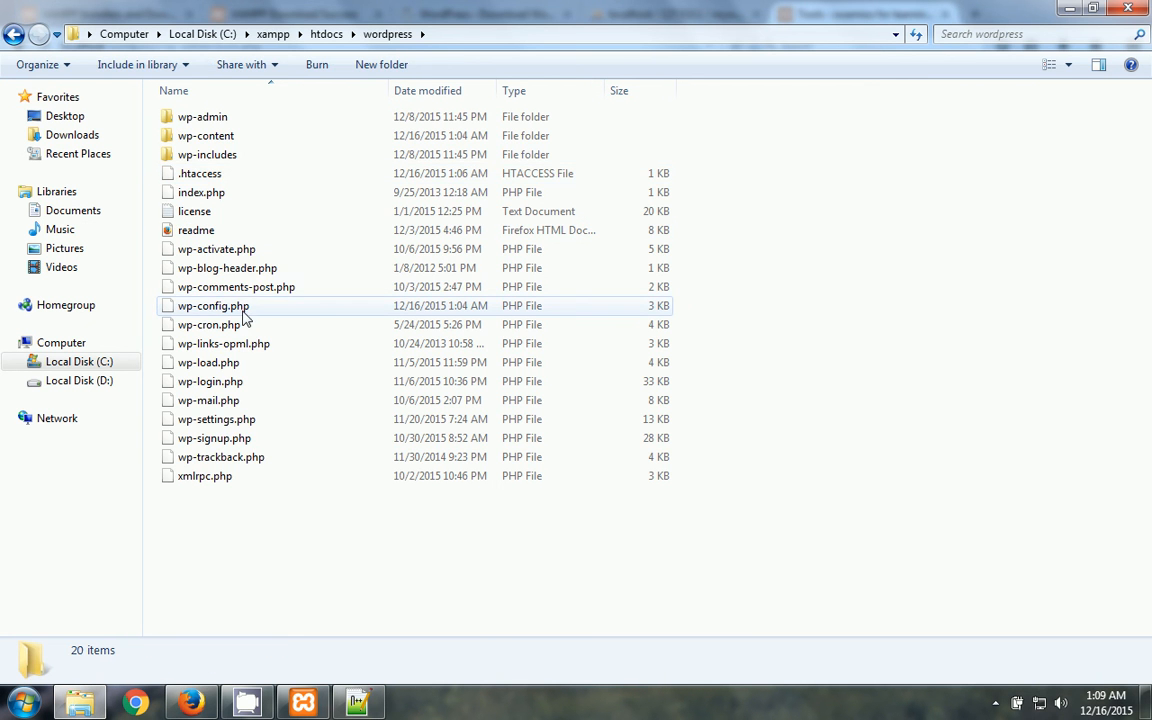
pyautogui.click(236, 309)
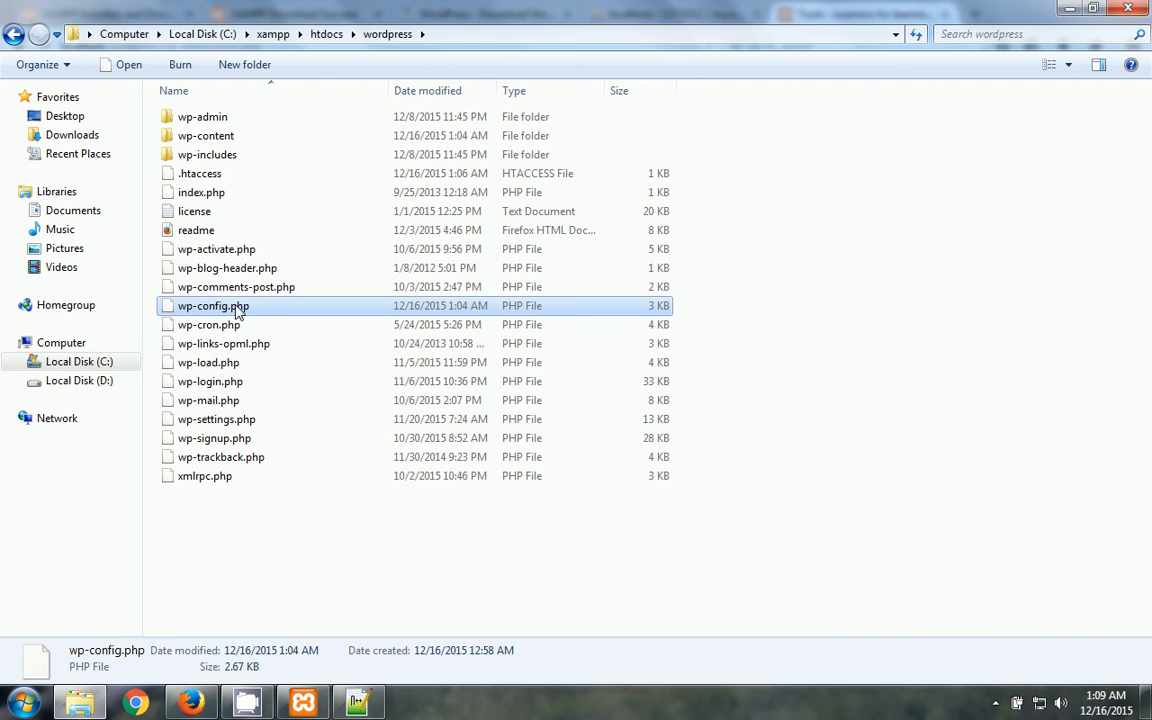
pyautogui.rightClick(236, 309)
pyautogui.click(340, 344)
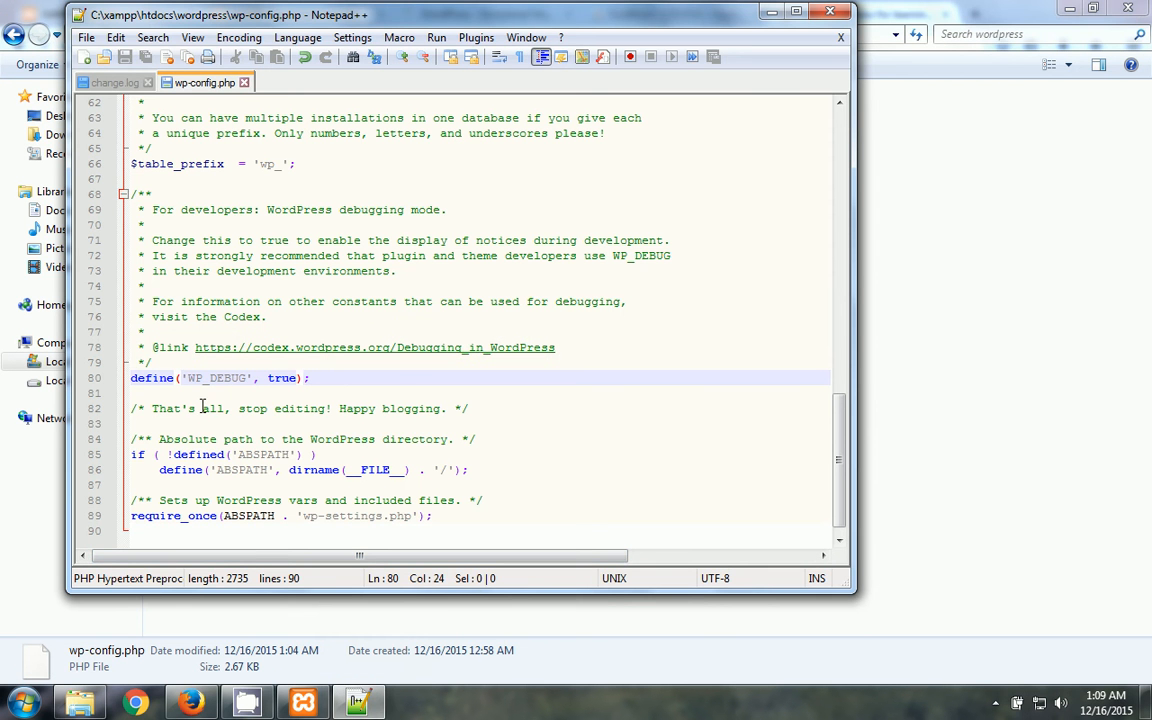
# - Add define('multisite', true); on a new line below WP_DEBUG and save wp-config.php
pyautogui.press('Return')
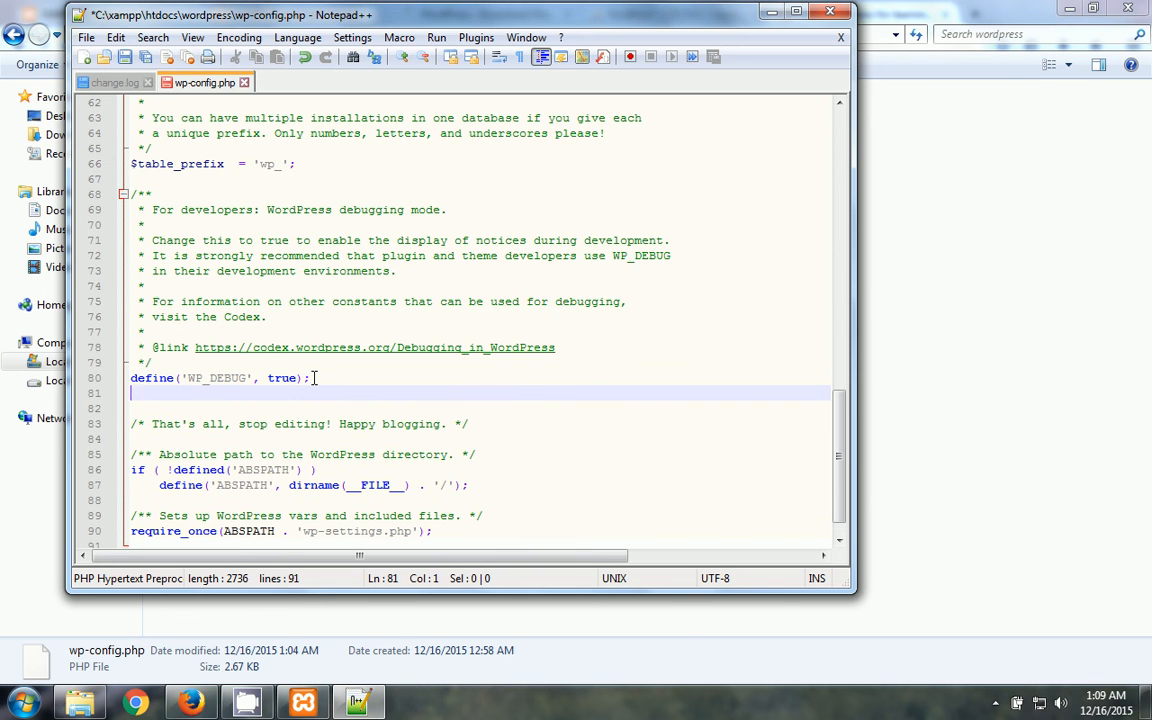
pyautogui.write('de')
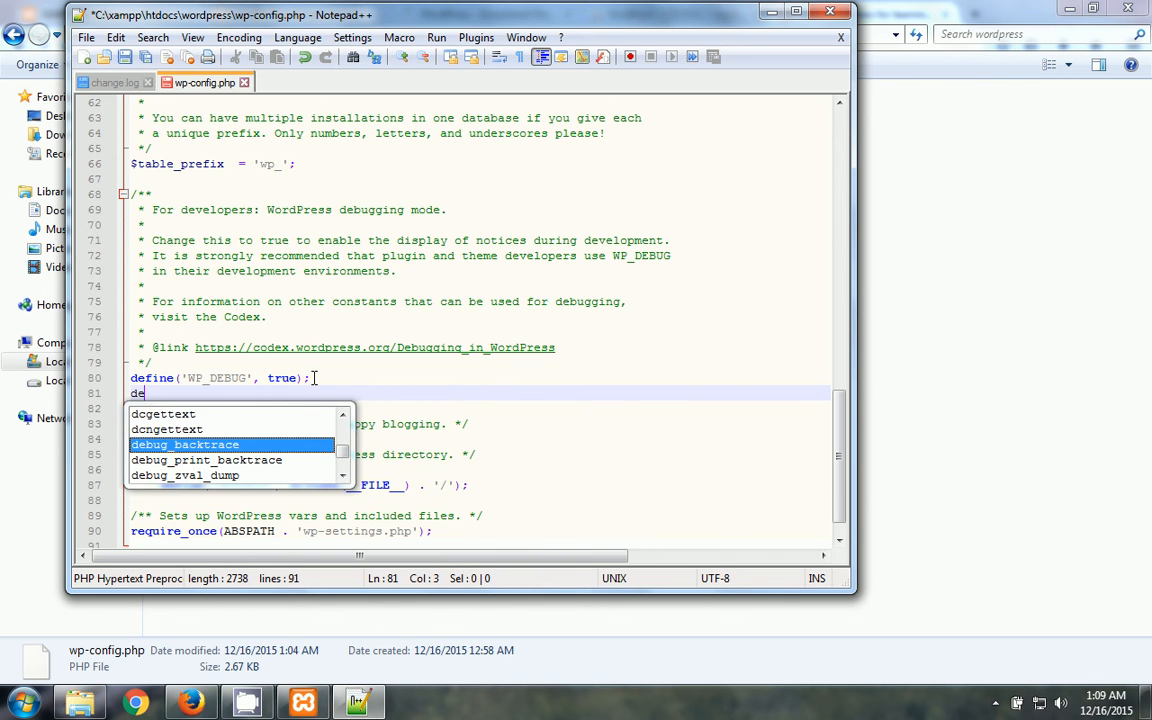
pyautogui.write('fine(')
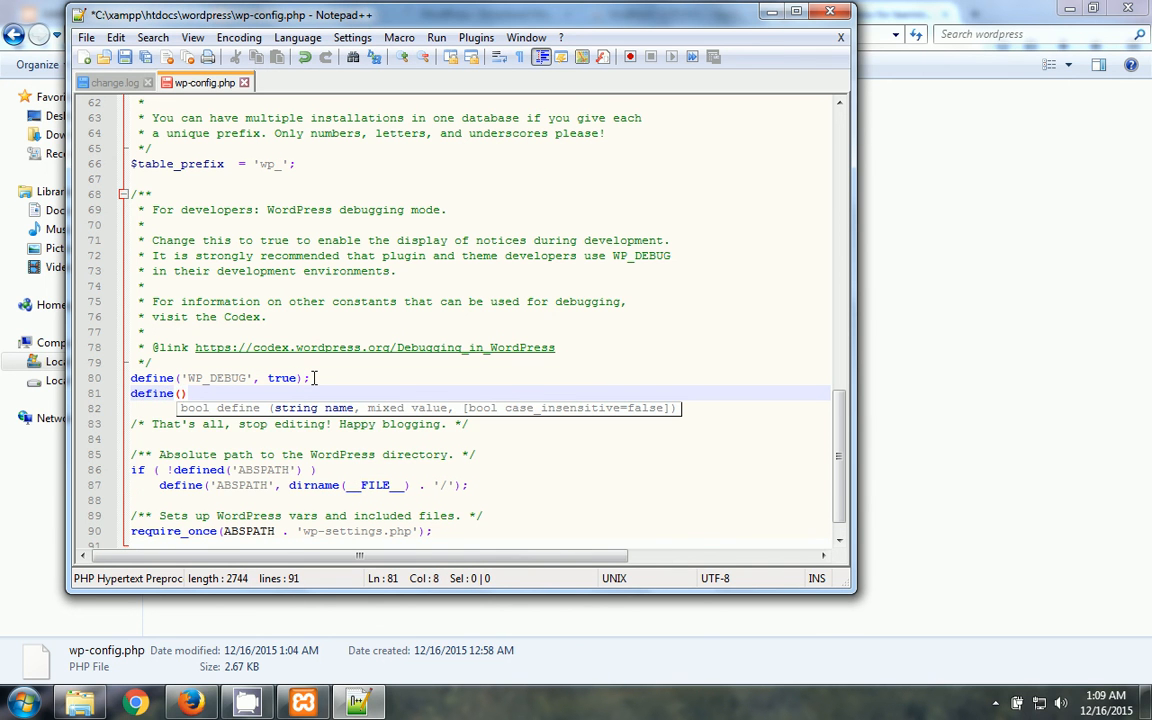
pyautogui.write('wp')
pyautogui.press('BackSpace')
pyautogui.press('BackSpace')
pyautogui.write("'")
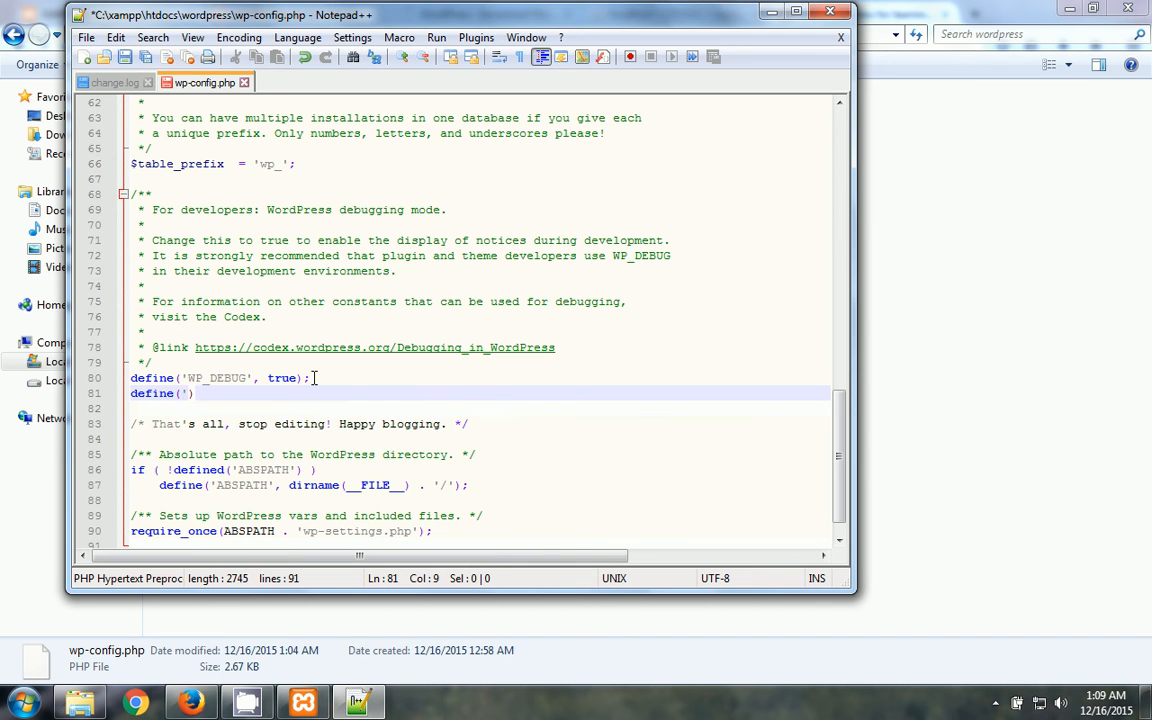
pyautogui.write('multi')
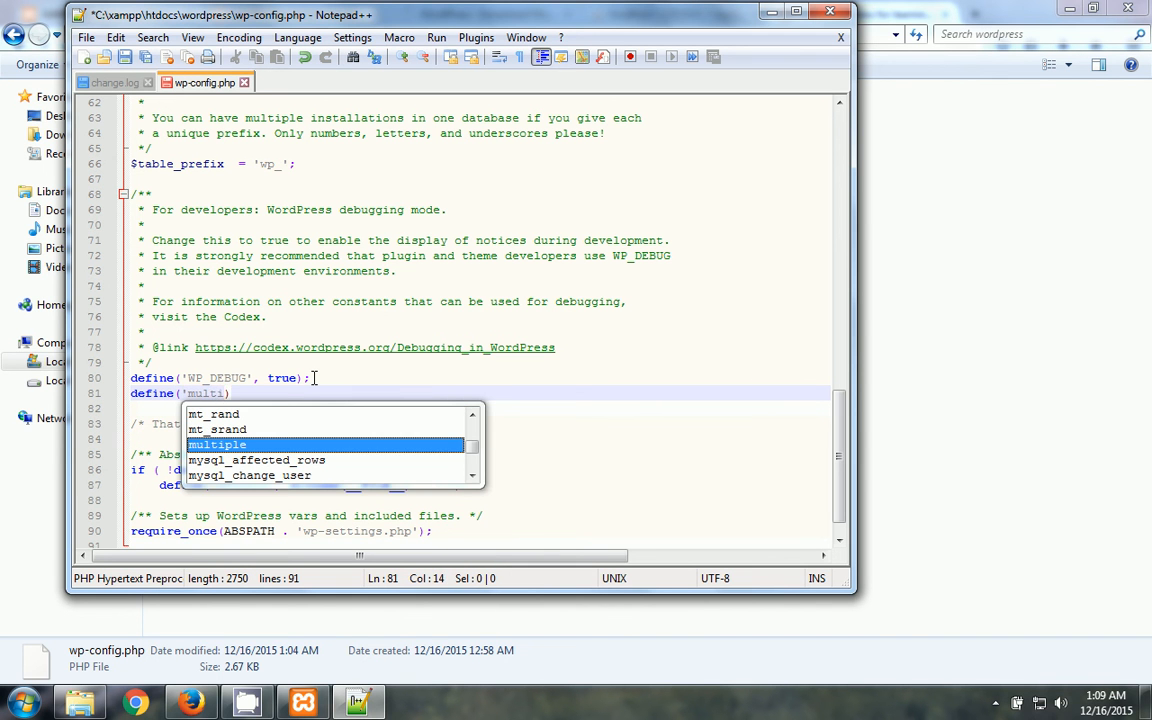
pyautogui.write('site')
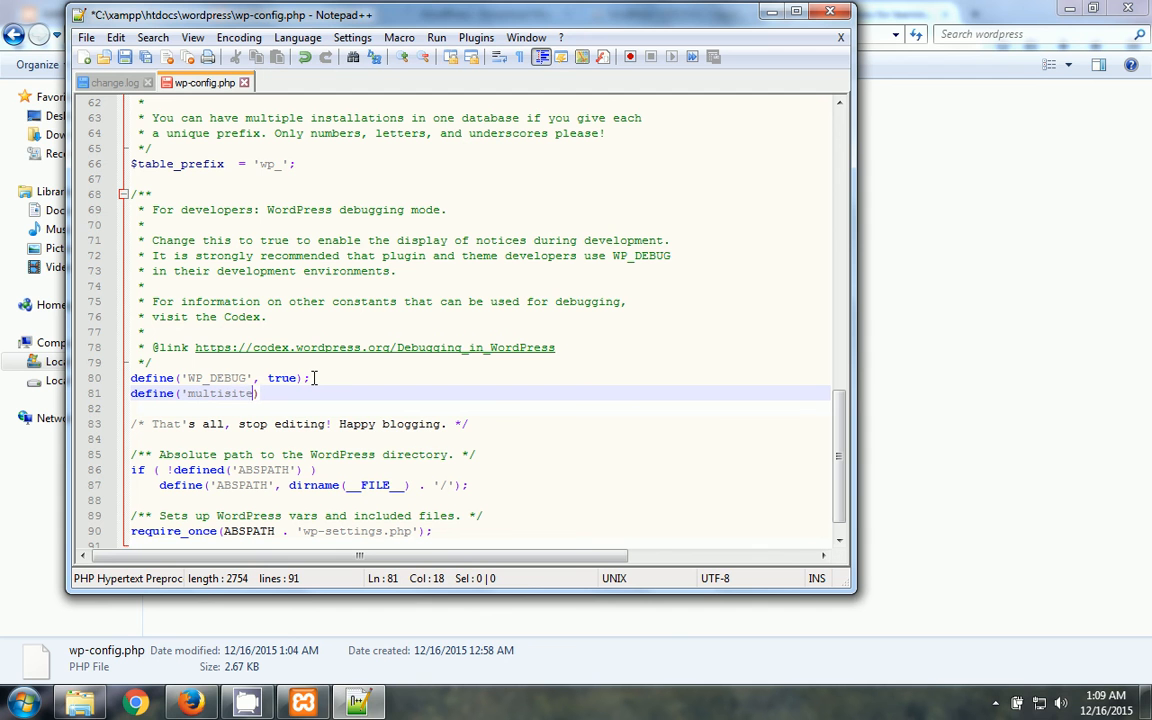
pyautogui.write("'")
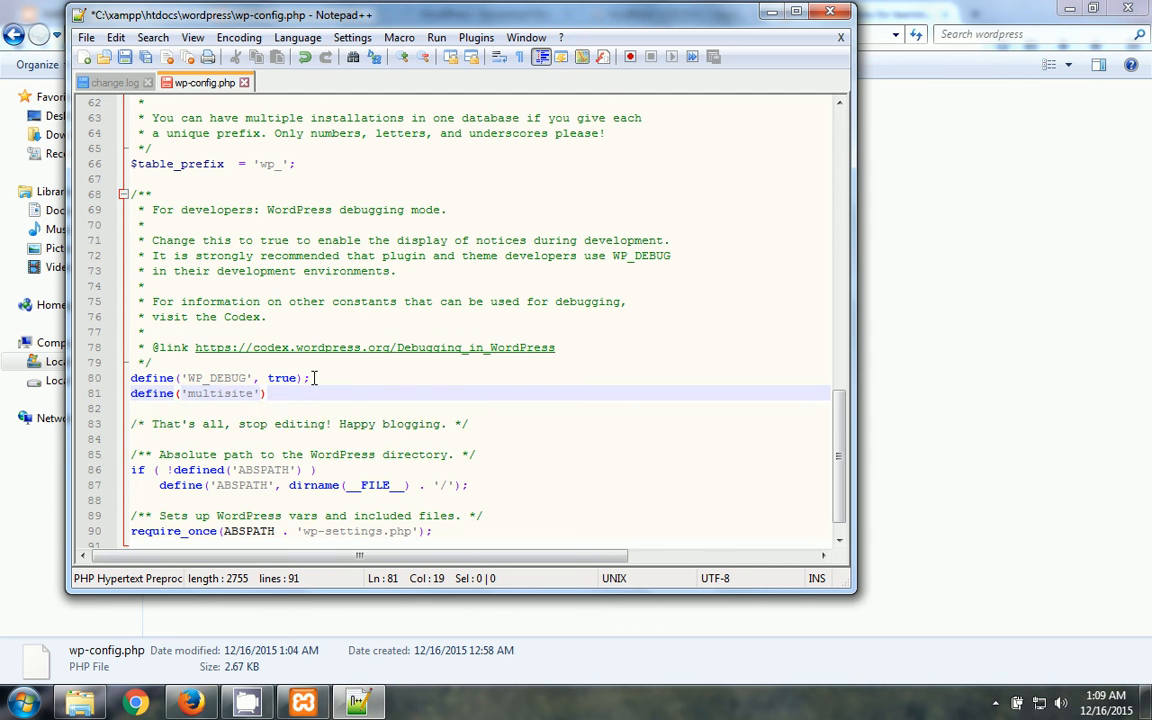
pyautogui.write(', tr')
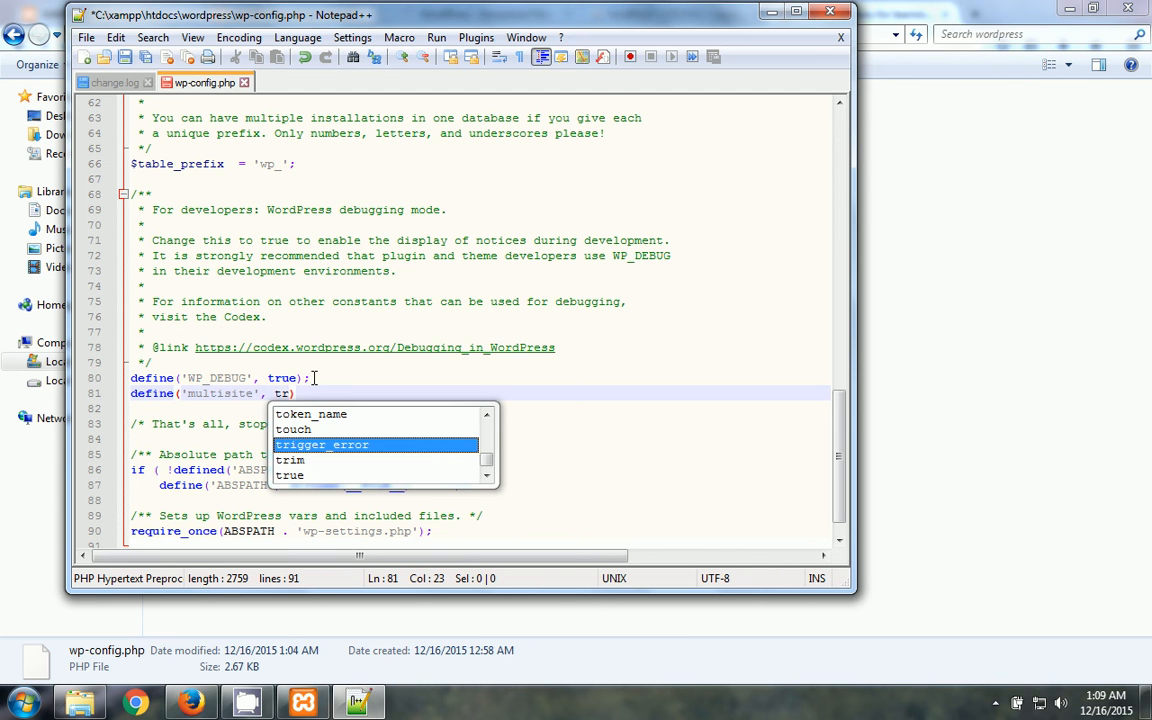
pyautogui.write('ue);')
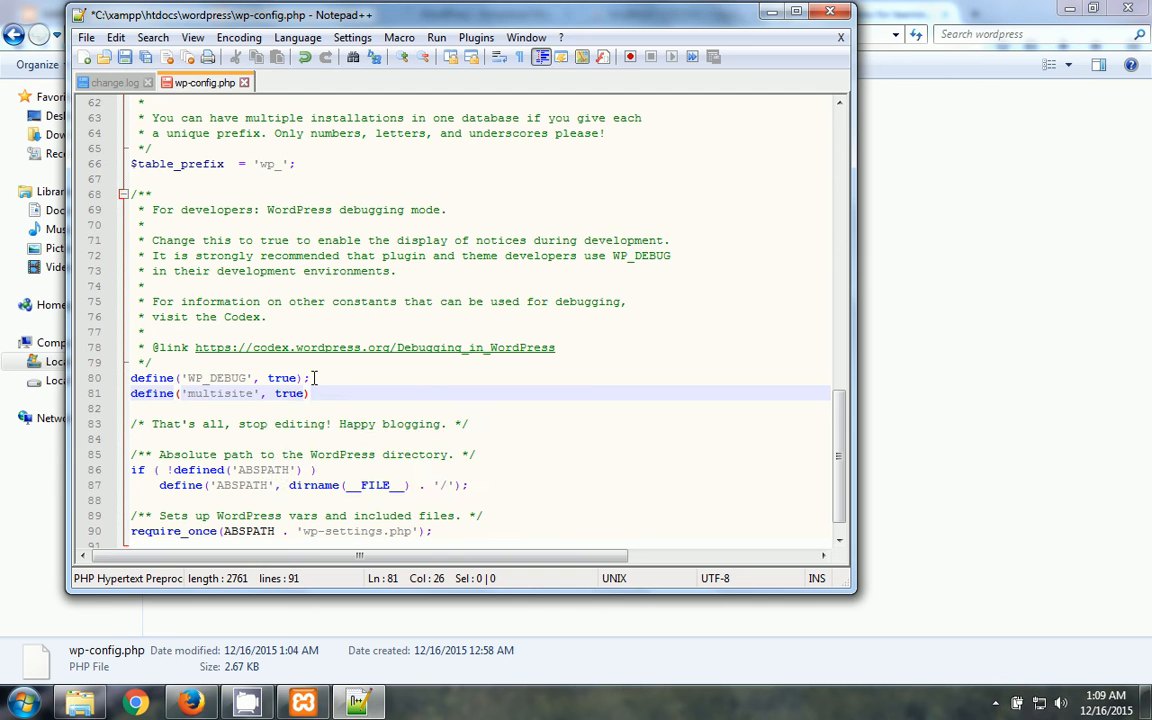
pyautogui.click(86, 37)
pyautogui.click(116, 137)
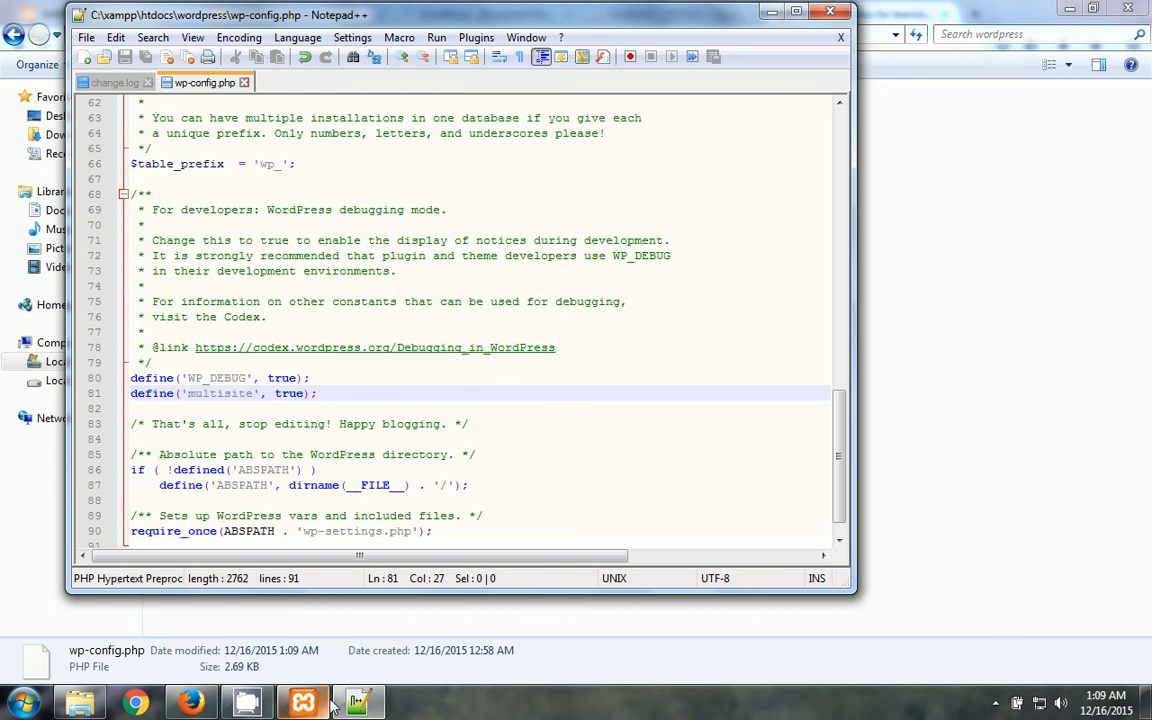
# - Reload the WordPress Tools page in Firefox to test the change, then return to Notepad++
pyautogui.click(191, 703)
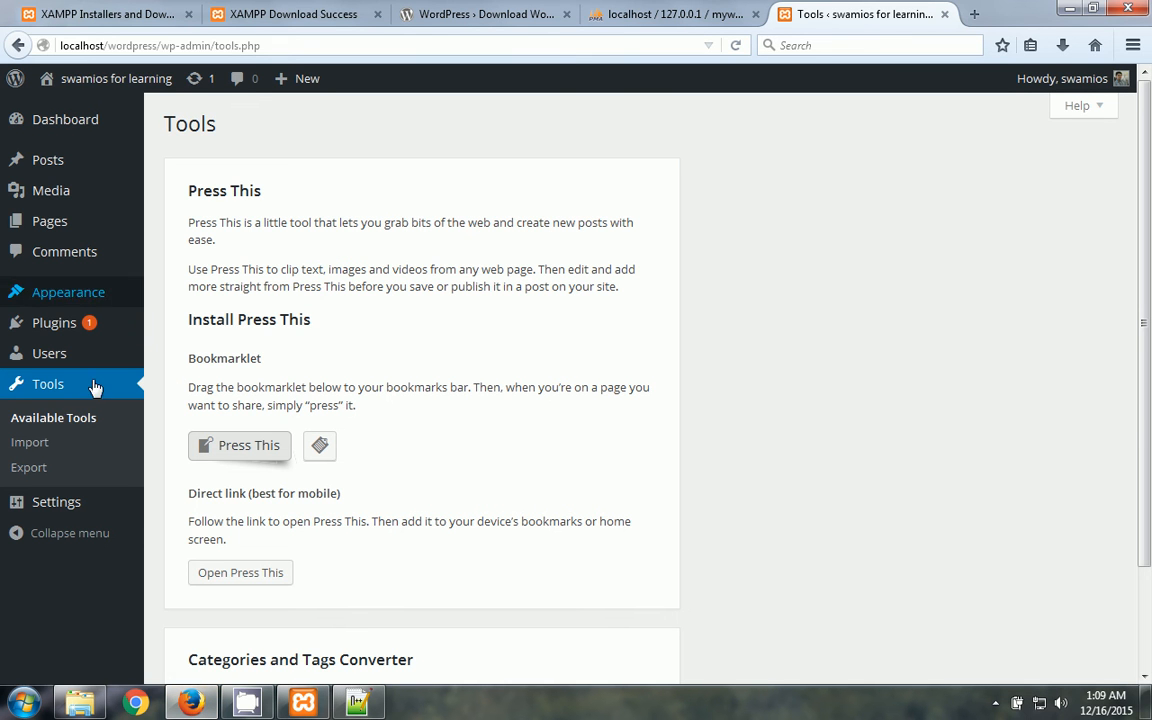
pyautogui.press('Return')
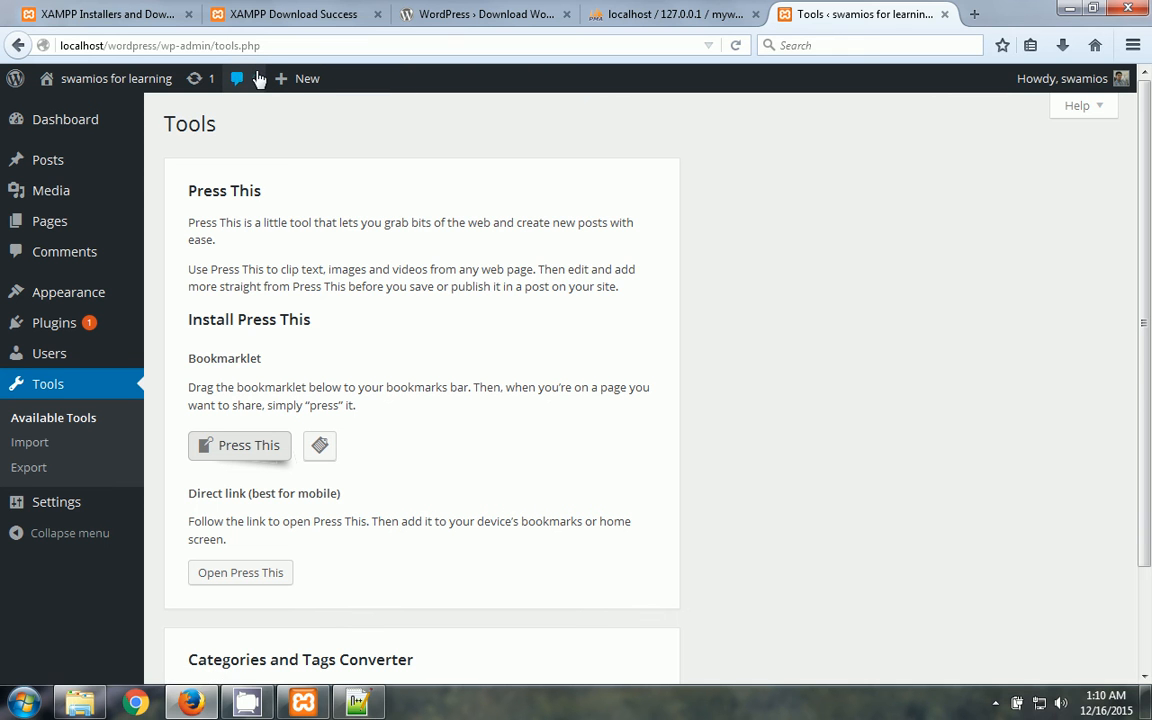
pyautogui.click(248, 52)
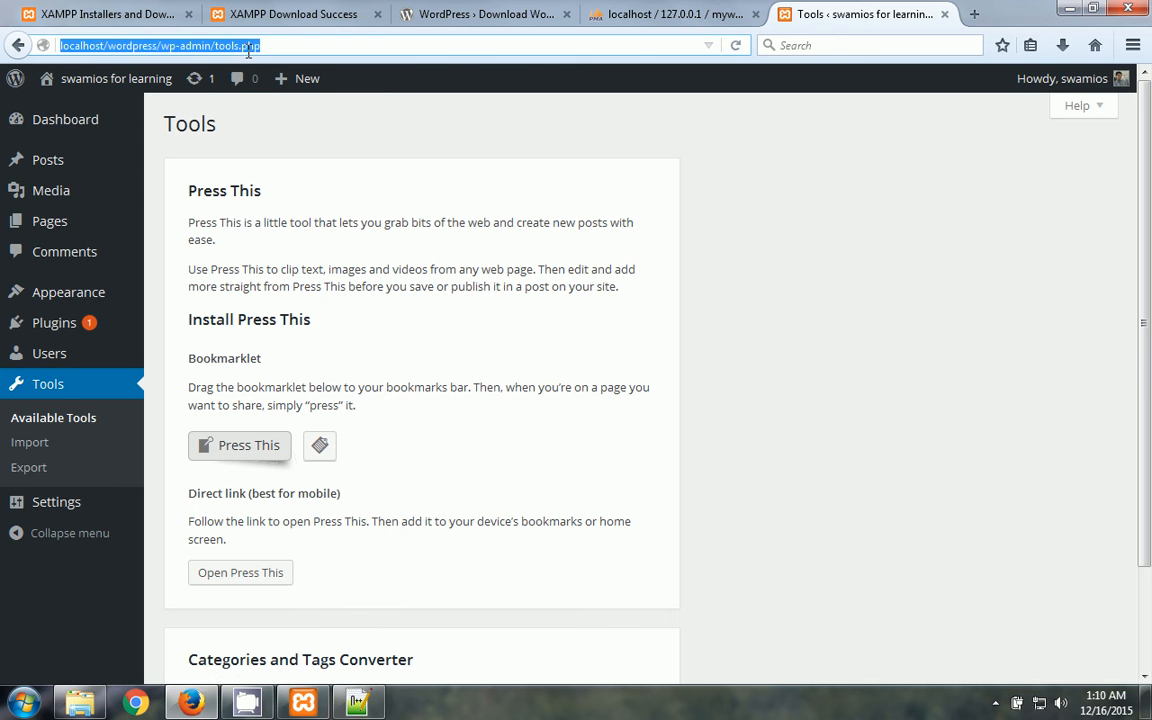
pyautogui.press('Return')
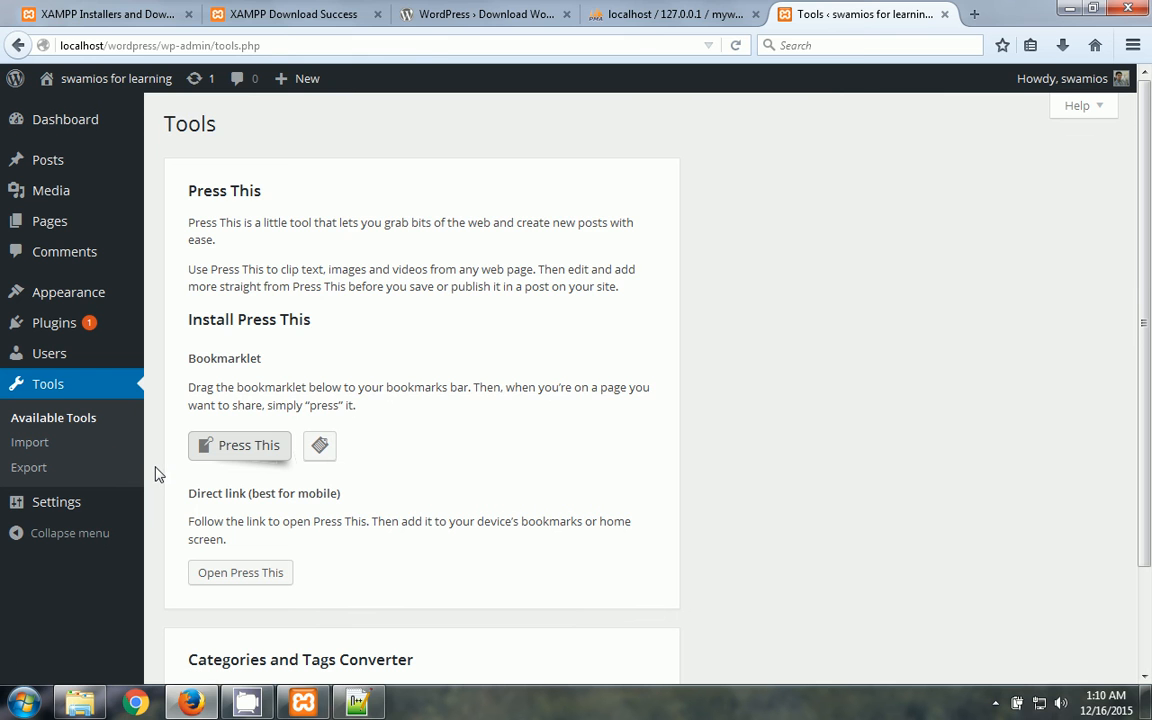
pyautogui.hotkey('alt', 'Tab')
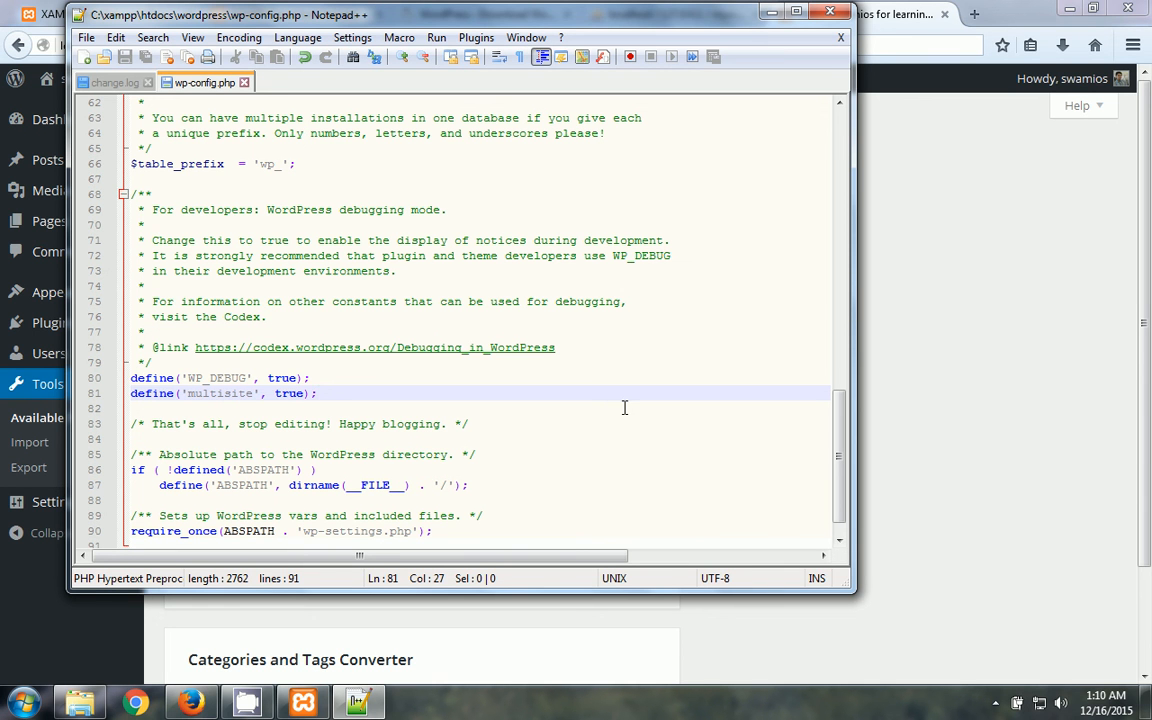
# - Rename the constant on line 81 to 'wp_multisite' and save wp-config.php
pyautogui.click(186, 396)
pyautogui.write('wo')
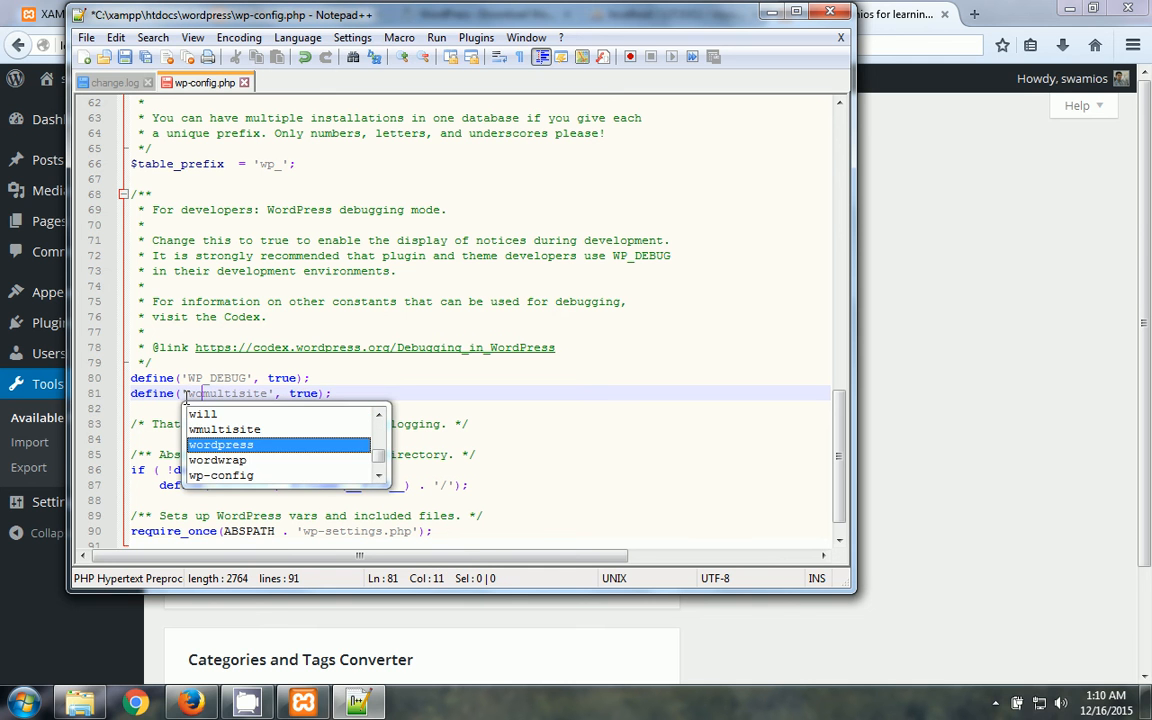
pyautogui.press('BackSpace')
pyautogui.write('o')
pyautogui.press('BackSpace')
pyautogui.write('p')
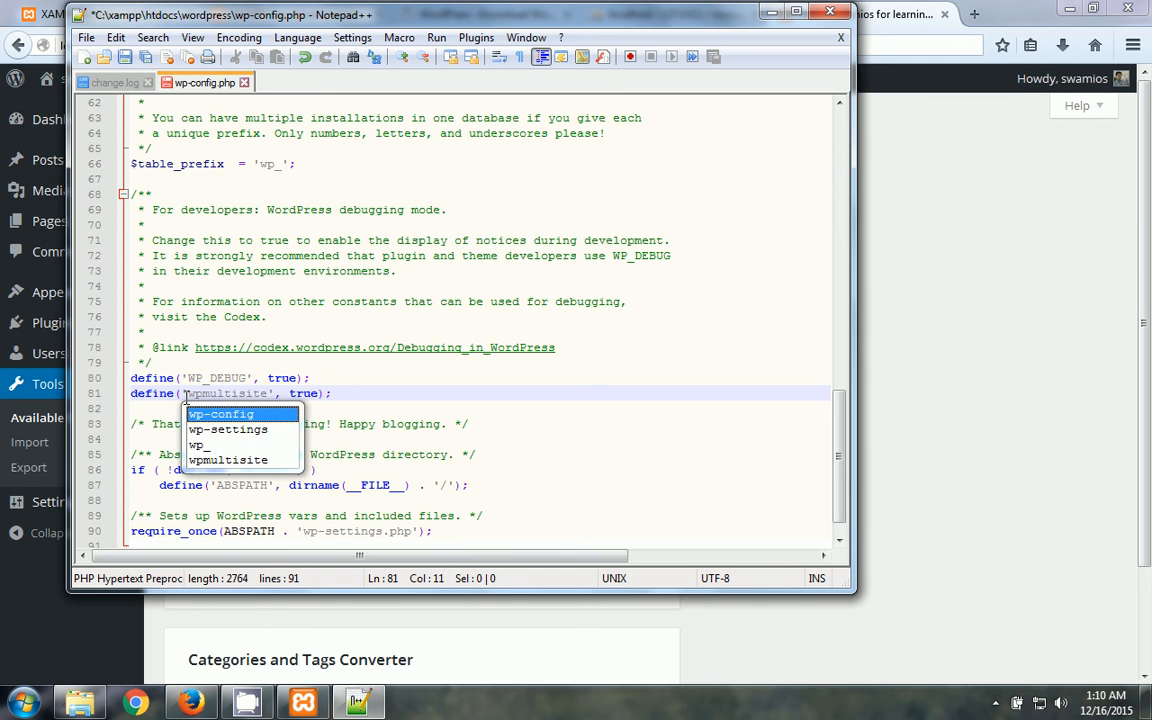
pyautogui.write('_')
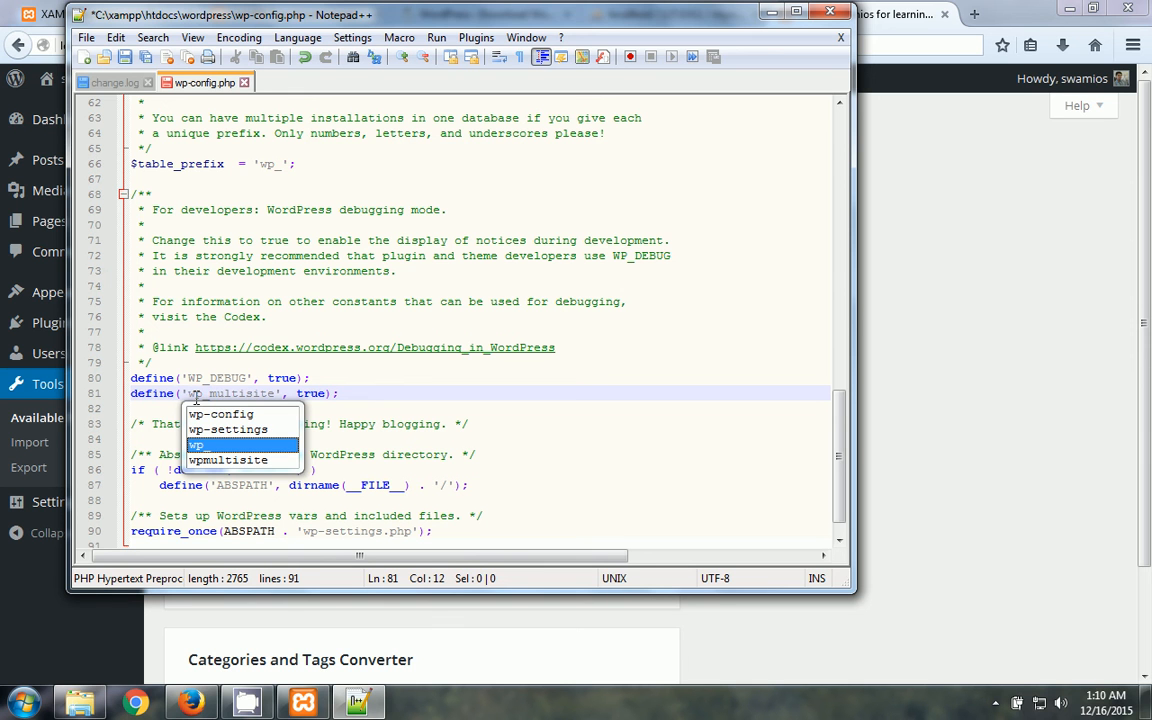
pyautogui.click(278, 360)
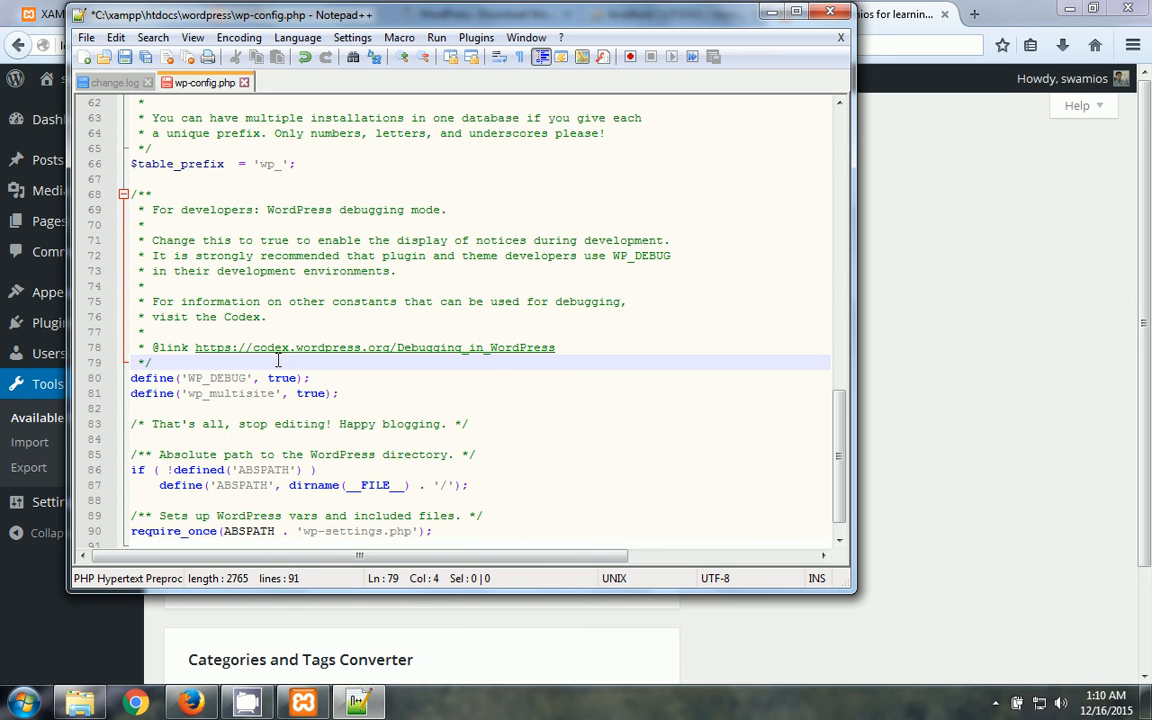
pyautogui.hotkey('ctrl', 's')
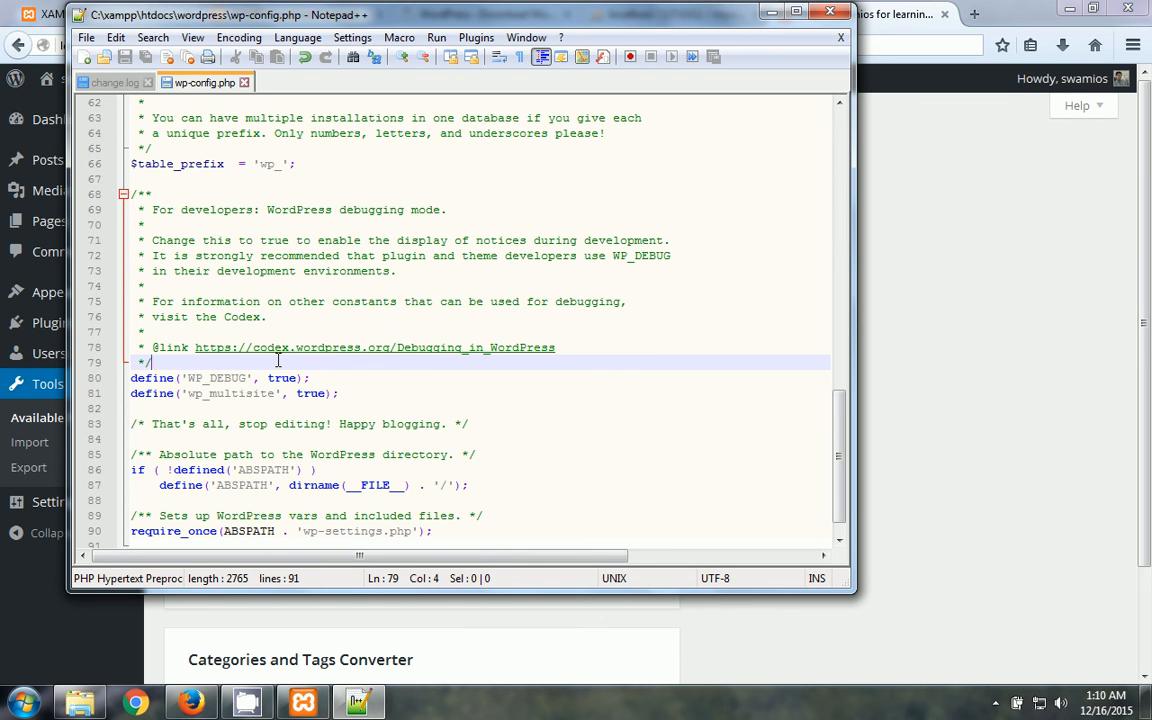
# - Reload the WordPress Tools page to check the rename, then return to Notepad++
pyautogui.hotkey('alt', 'Tab')
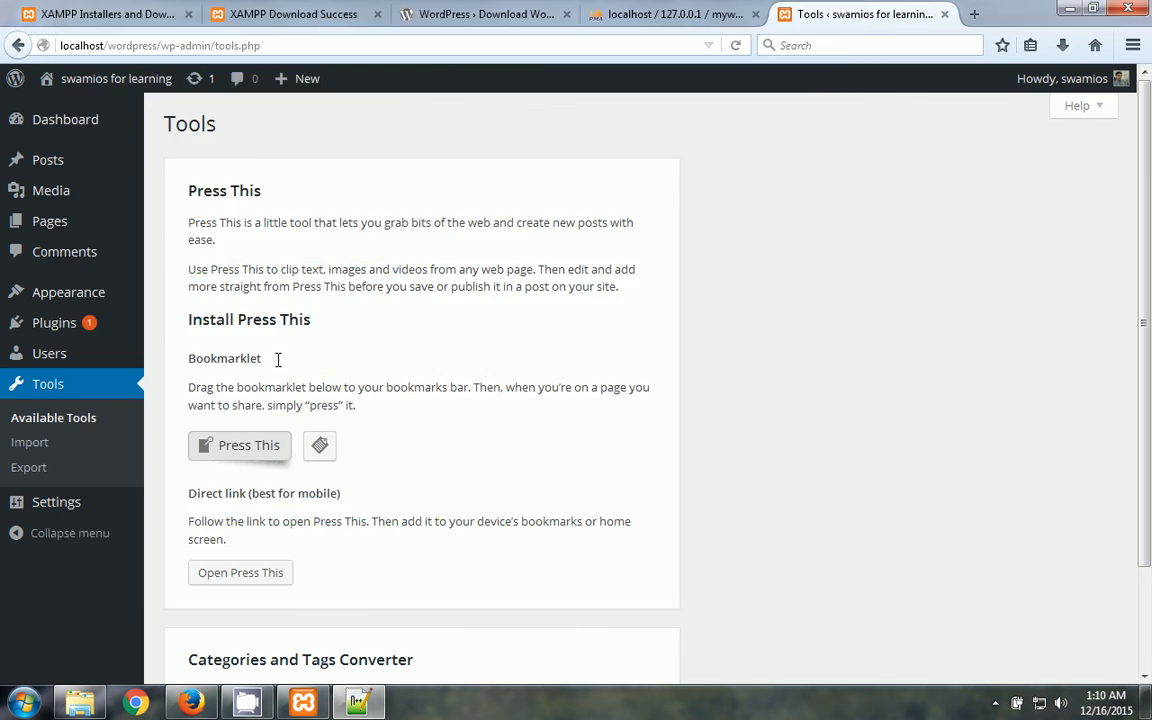
pyautogui.click(220, 46)
pyautogui.press('Return')
pyautogui.hotkey('alt', 'Tab')
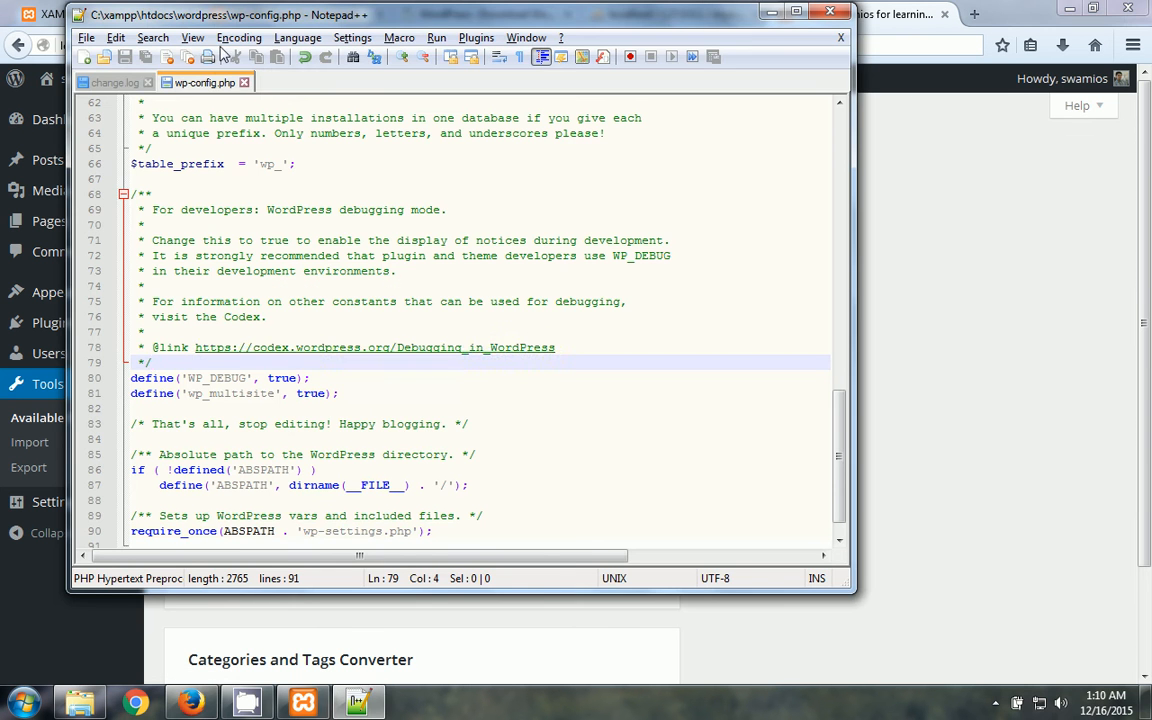
# - Add define('MULTISITE', true) on a new line 82 below the wp_multisite line
pyautogui.click(352, 393)
pyautogui.press('Return')
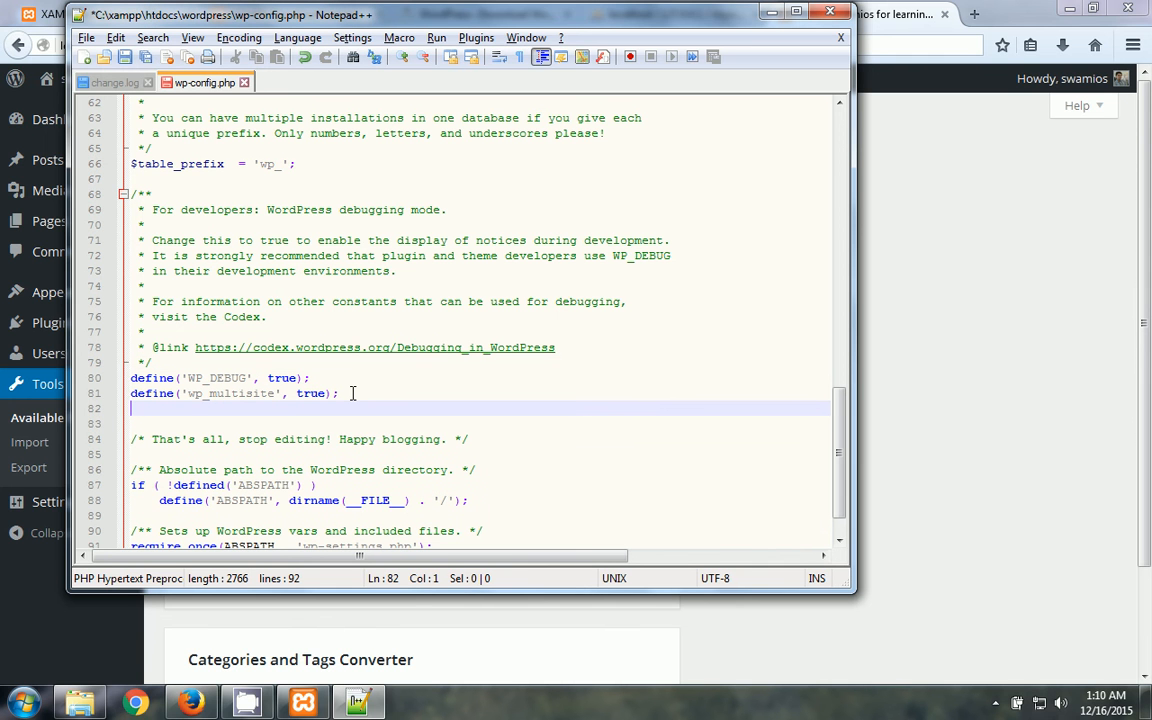
pyautogui.write('def')
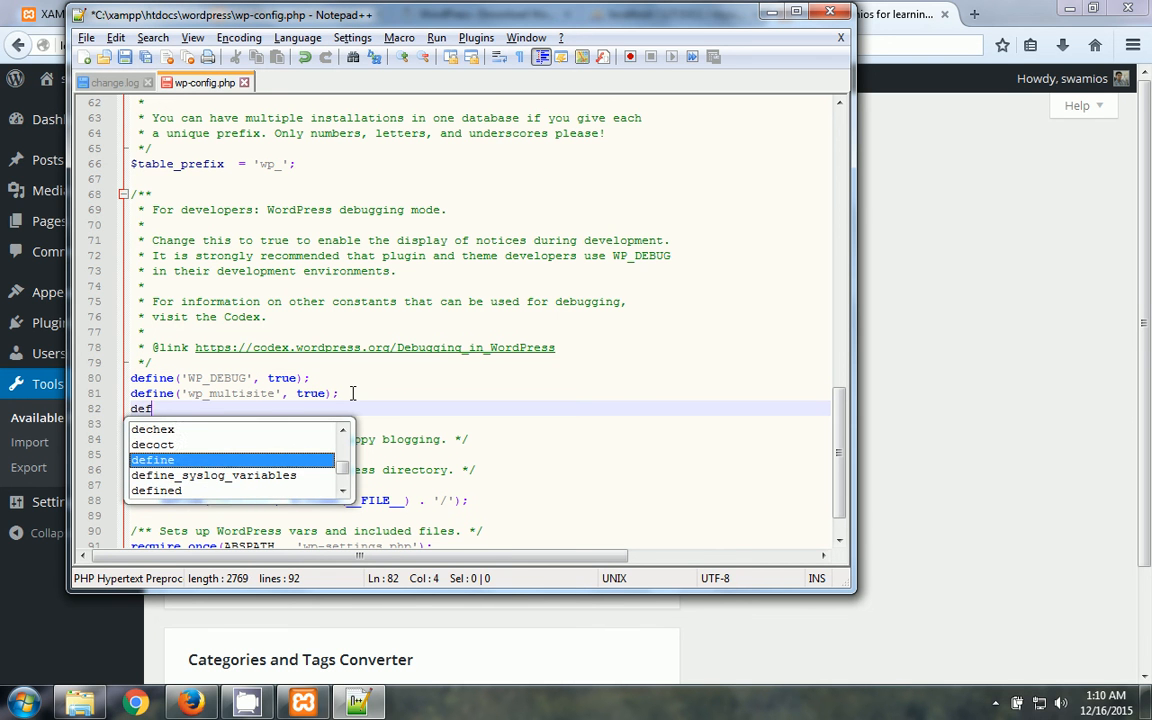
pyautogui.write('ine(')
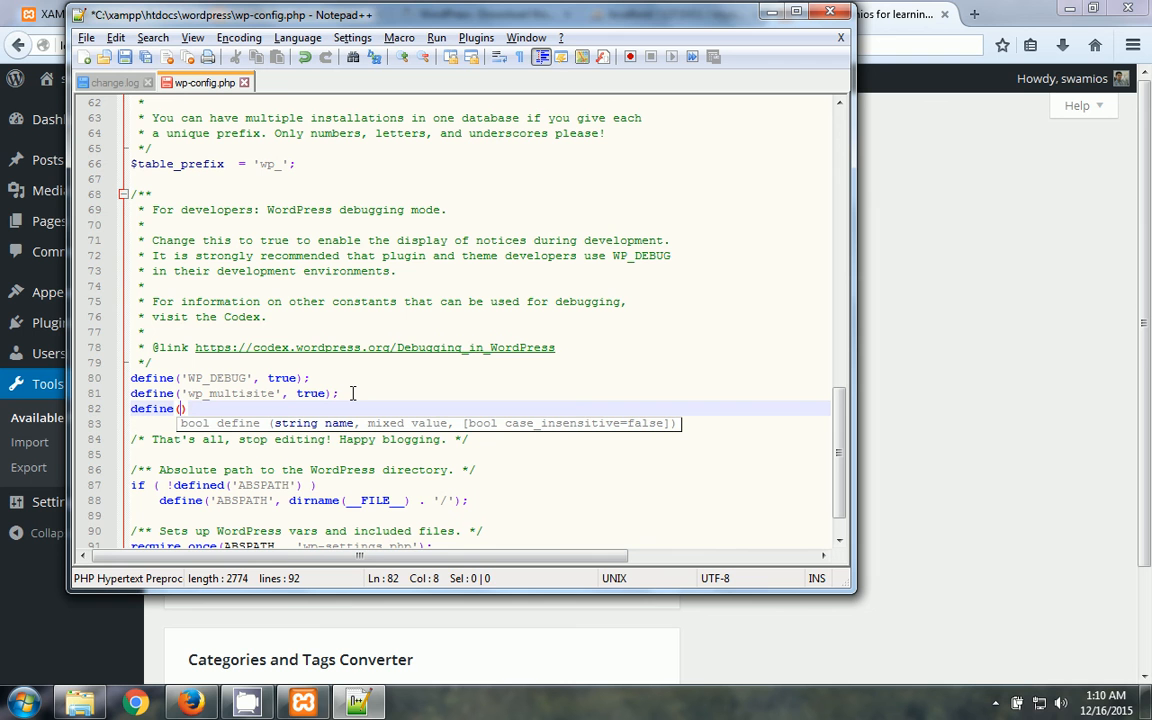
pyautogui.write("'LO")
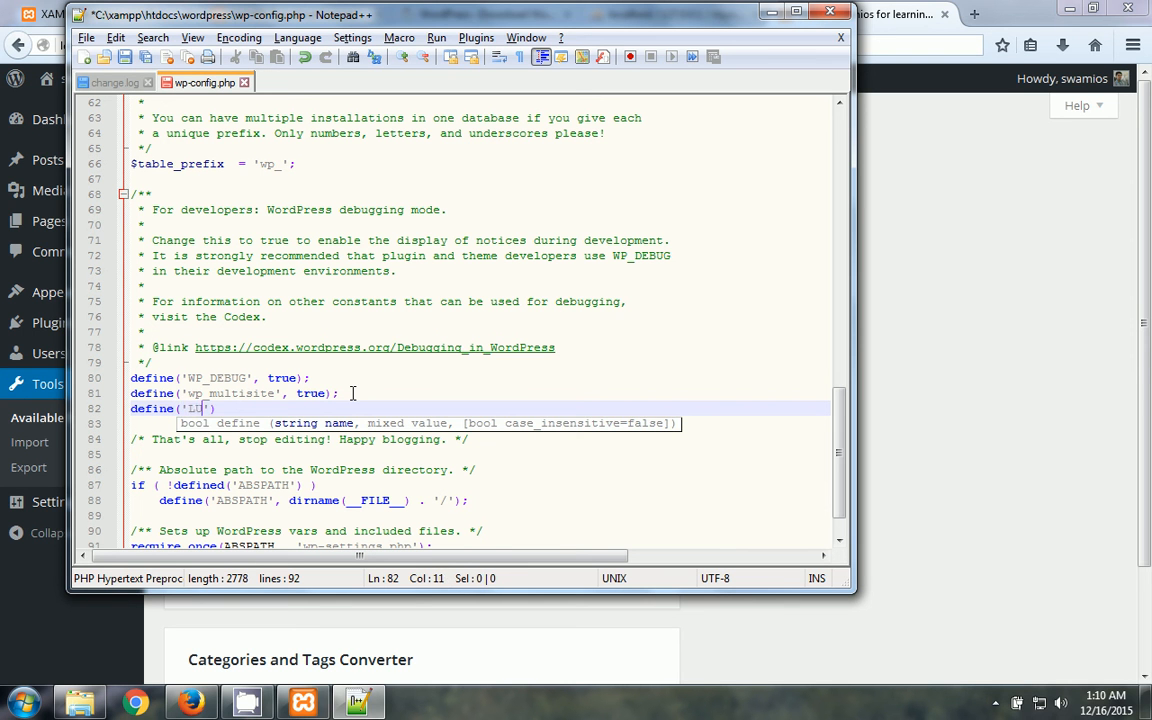
pyautogui.press('Escape')
pyautogui.write('MULTI')
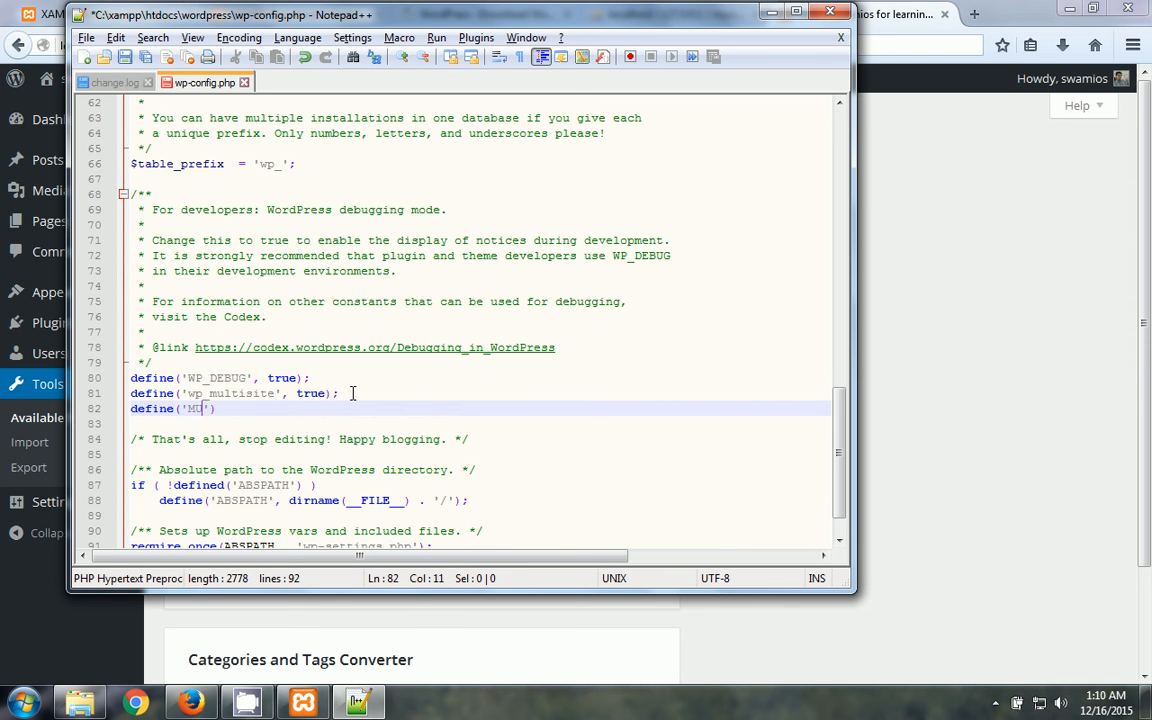
pyautogui.write('SIT')
pyautogui.press('BackSpace')
pyautogui.press('BackSpace')
pyautogui.write("ITE', true")
pyautogui.press('BackSpace')
pyautogui.press('BackSpace')
pyautogui.write('ue')
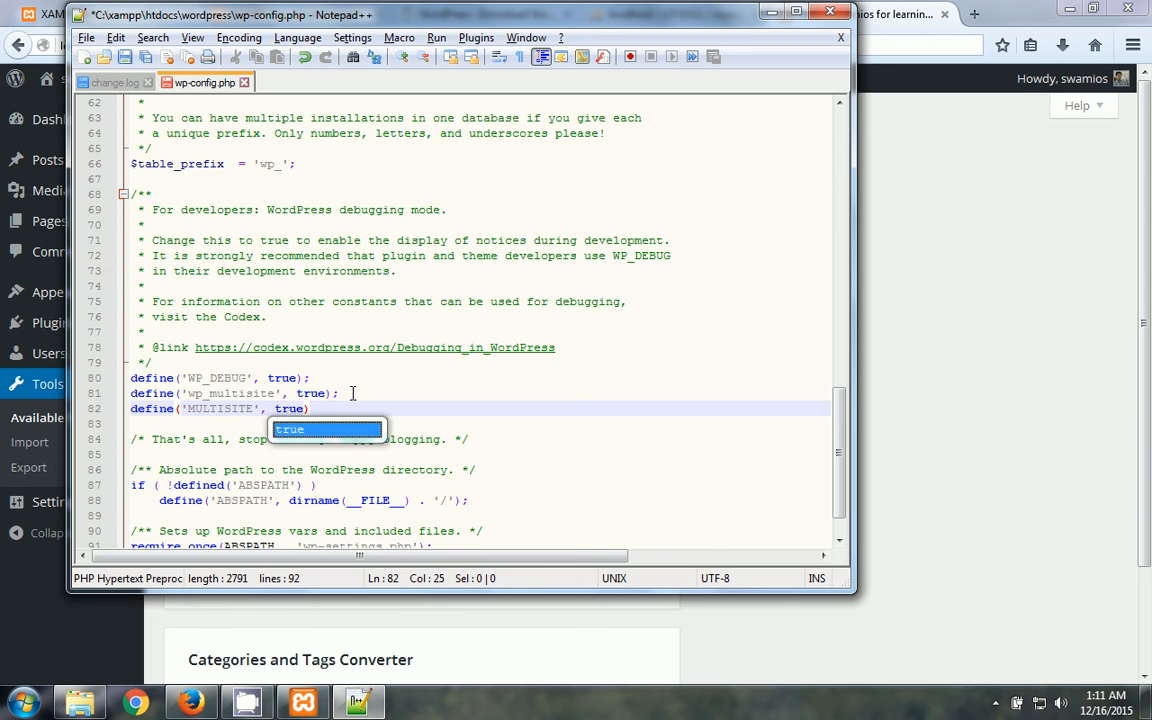
pyautogui.click(399, 376)
# - Save wp-config.php and reload the Tools page with F5 to test, then return to Notepad++
pyautogui.hotkey('ctrl', 's')
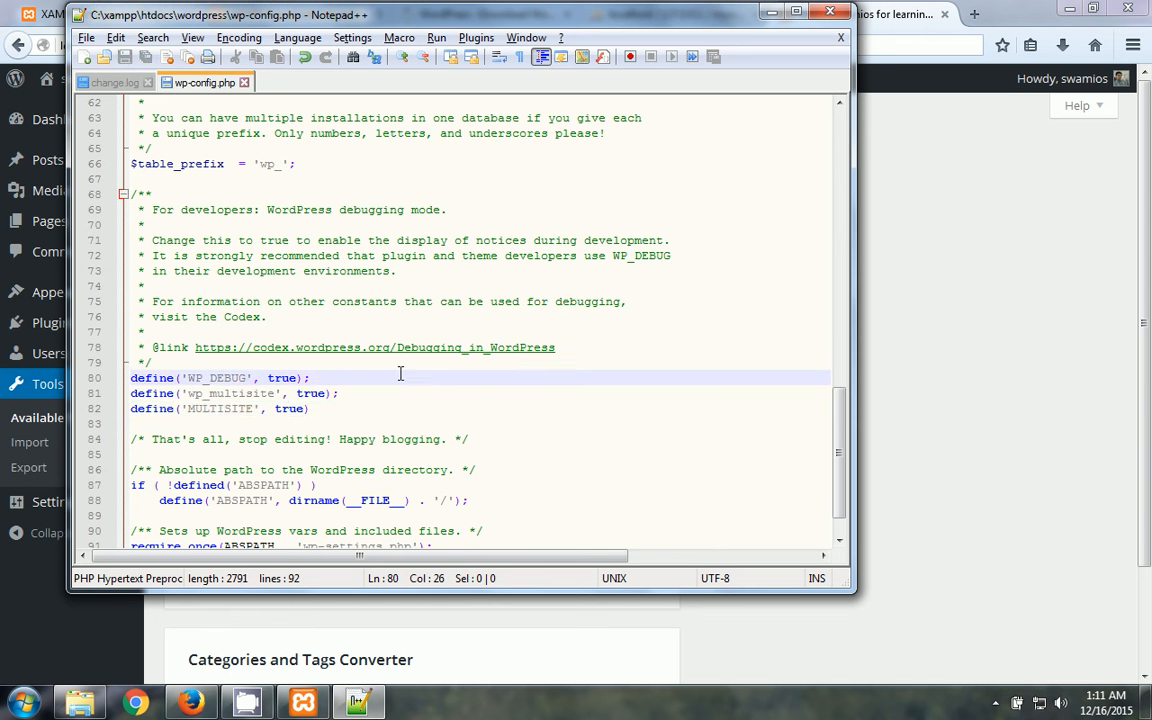
pyautogui.hotkey('alt', 'Tab')
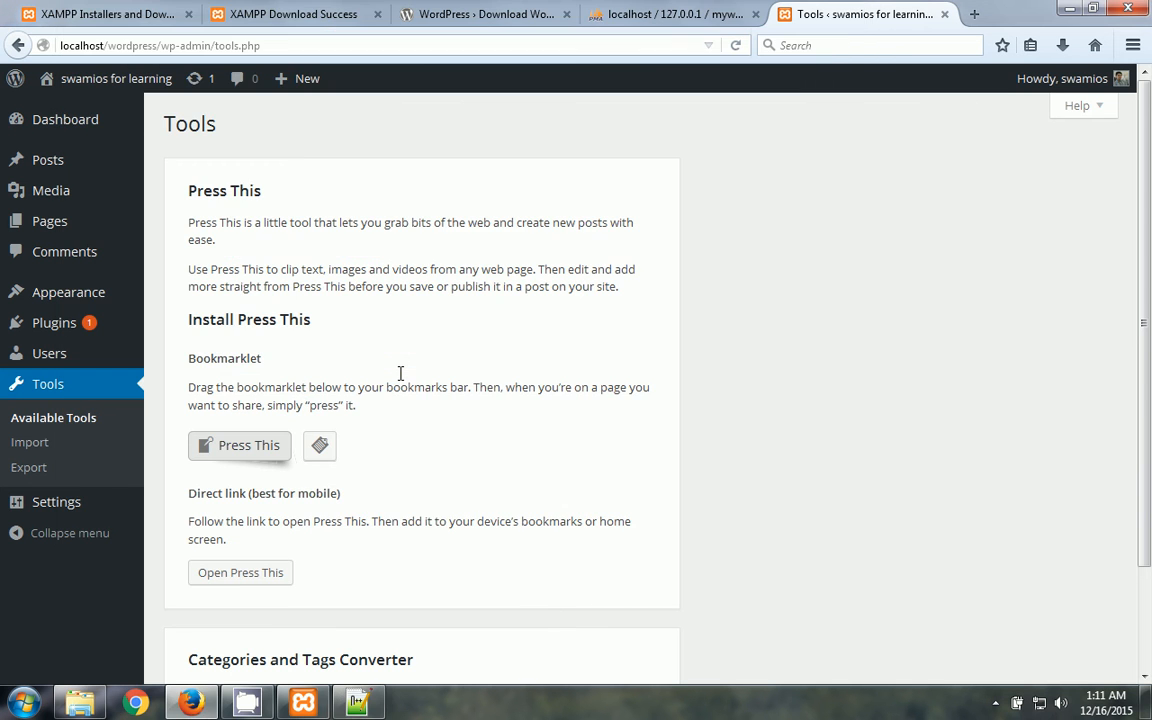
pyautogui.press('F5')
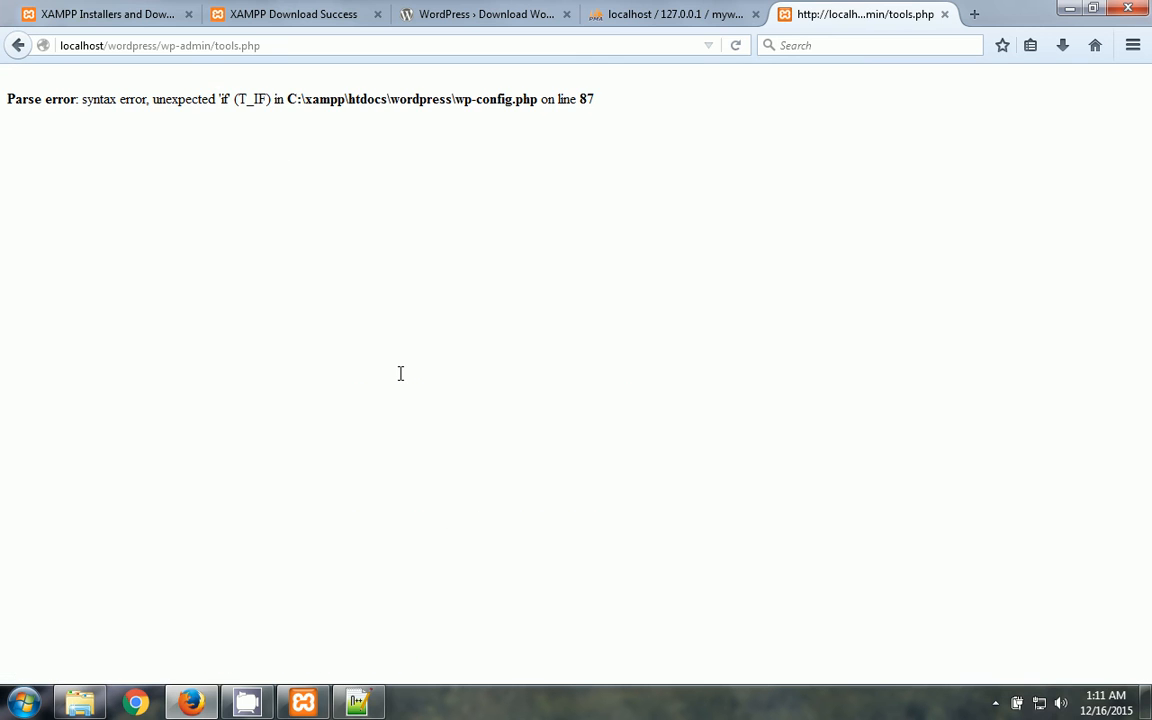
pyautogui.hotkey('alt', 'Tab')
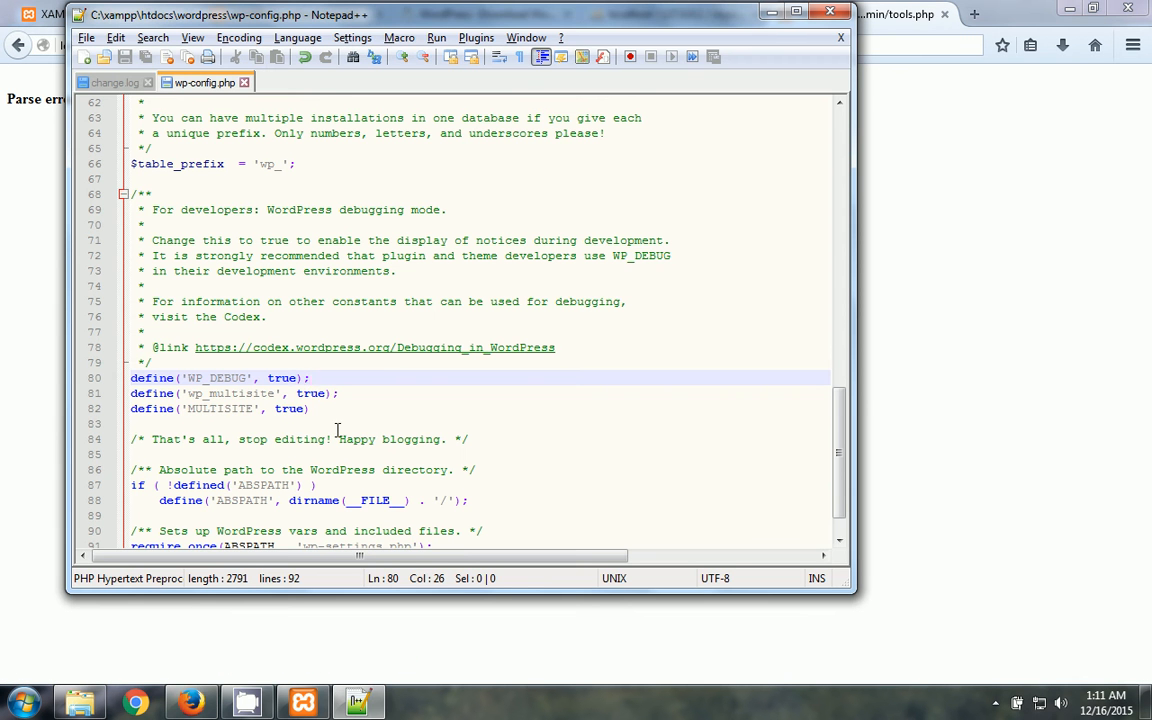
# - Replace the multisite lines with define('WP_ALLOW_MULTISITE', true and save wp-config.php
pyautogui.moveTo(312, 408); pyautogui.dragTo(119, 408)
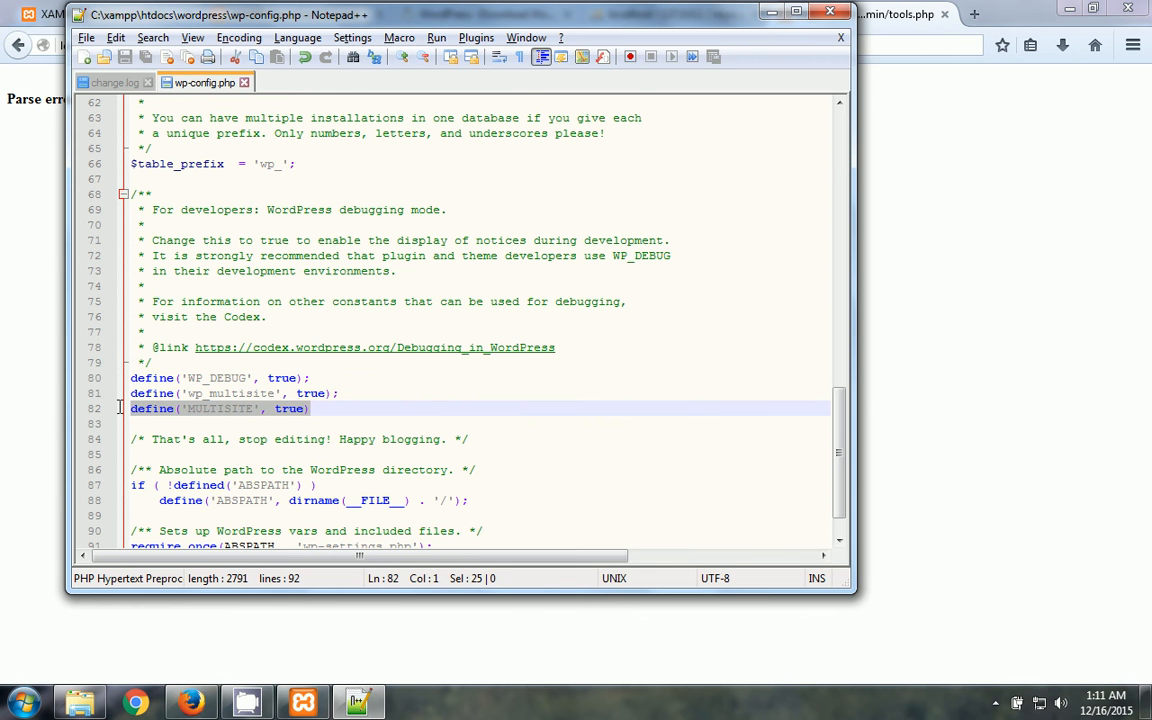
pyautogui.click(321, 420)
pyautogui.click(321, 408)
pyautogui.press('BackSpace')
pyautogui.press('BackSpace')
pyautogui.press('BackSpace')
pyautogui.press('BackSpace')
pyautogui.press('BackSpace')
pyautogui.press('BackSpace')
pyautogui.press('BackSpace')
pyautogui.press('BackSpace')
pyautogui.press('BackSpace')
pyautogui.press('BackSpace')
pyautogui.press('BackSpace')
pyautogui.press('BackSpace')
pyautogui.press('BackSpace')
pyautogui.press('BackSpace')
pyautogui.press('BackSpace')
pyautogui.press('BackSpace')
pyautogui.press('BackSpace')
pyautogui.press('BackSpace')
pyautogui.press('BackSpace')
pyautogui.press('BackSpace')
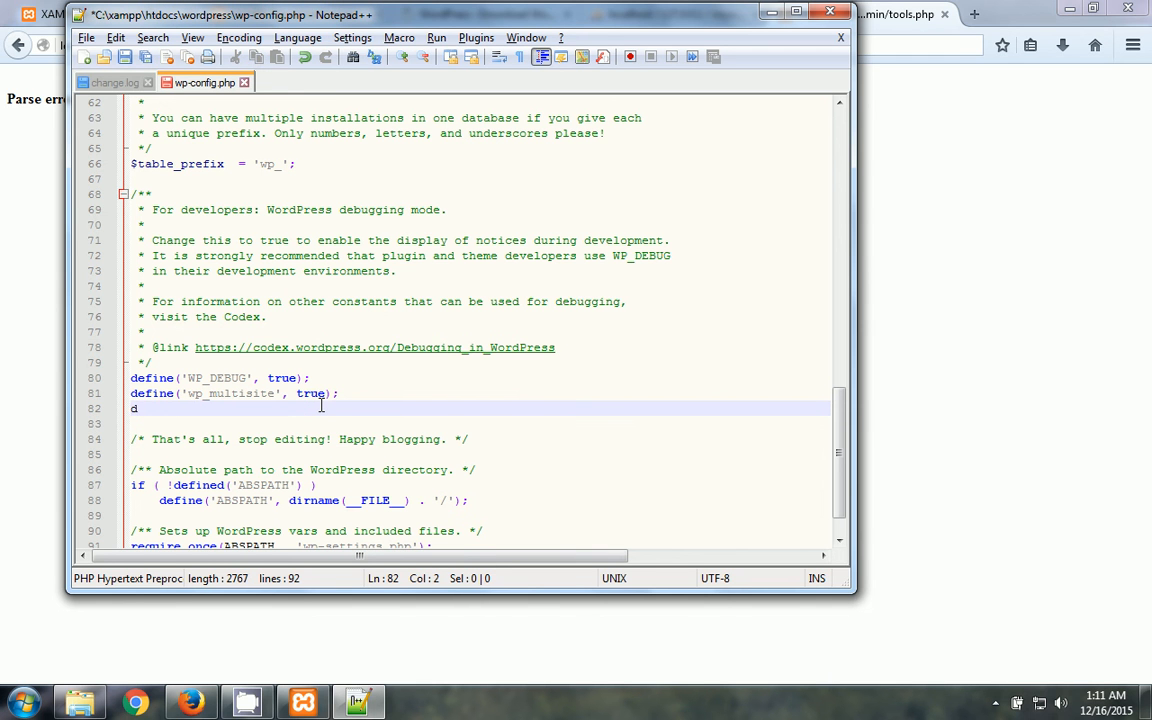
pyautogui.press('BackSpace')
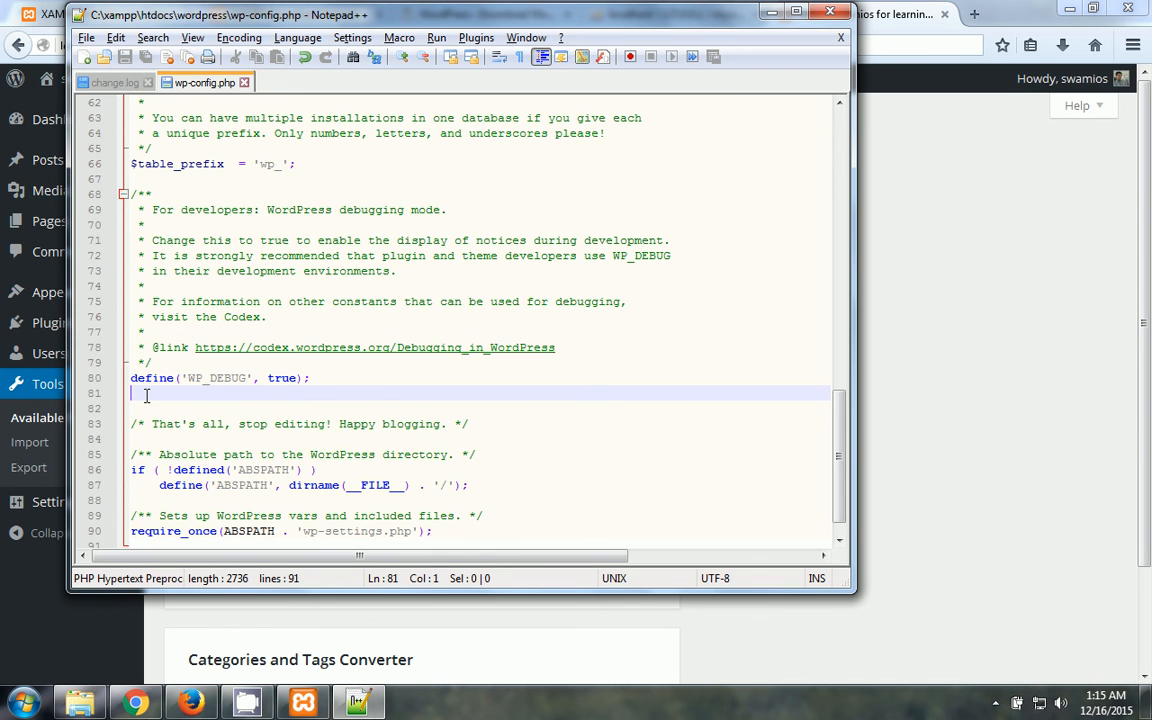
pyautogui.write('defu')
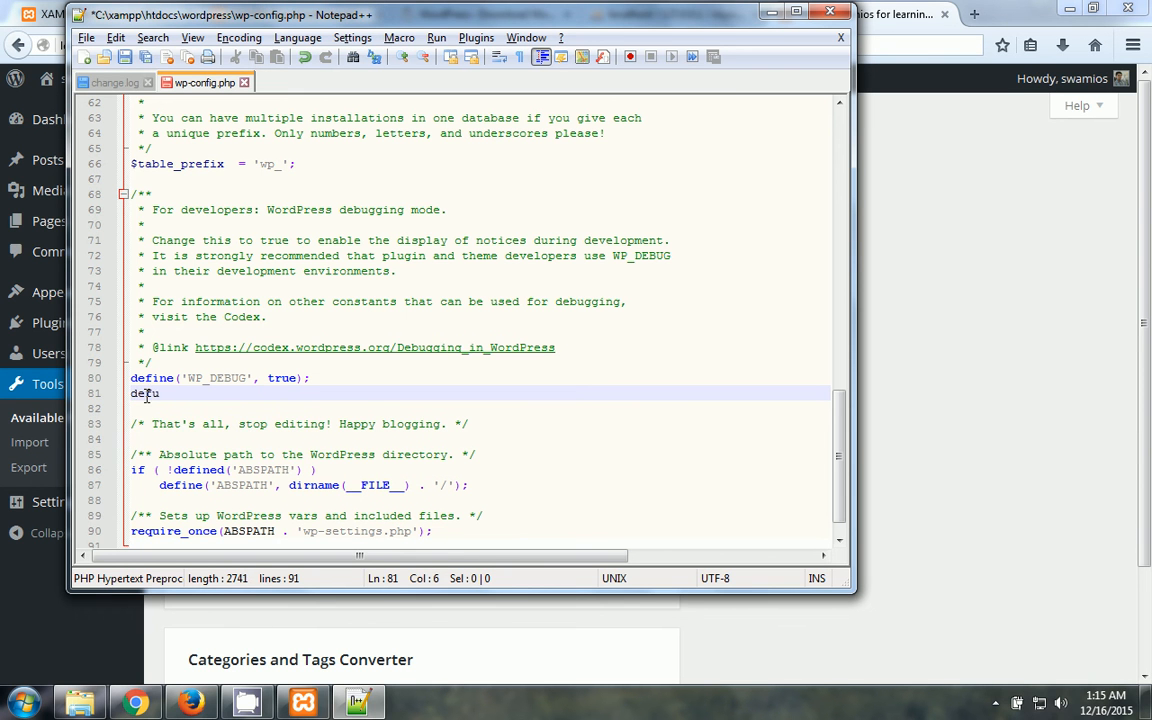
pyautogui.press('BackSpace')
pyautogui.press('BackSpace')
pyautogui.write('ine')
pyautogui.press('BackSpace')
pyautogui.write('(')
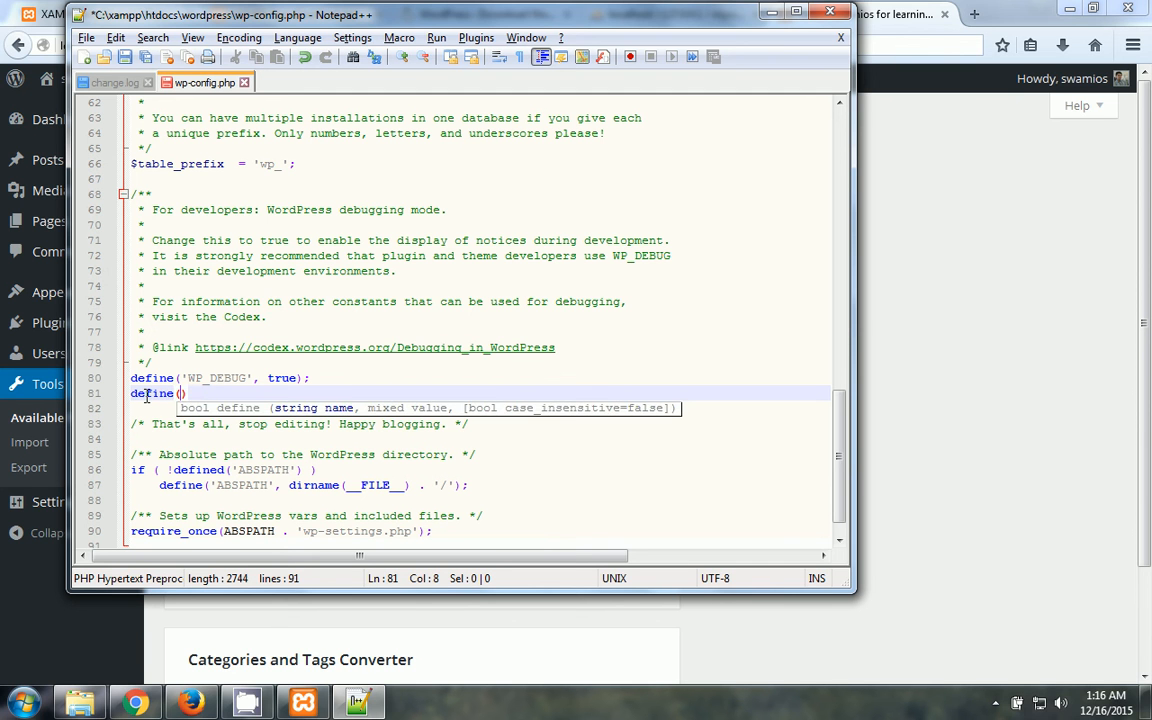
pyautogui.write("'WP_A")
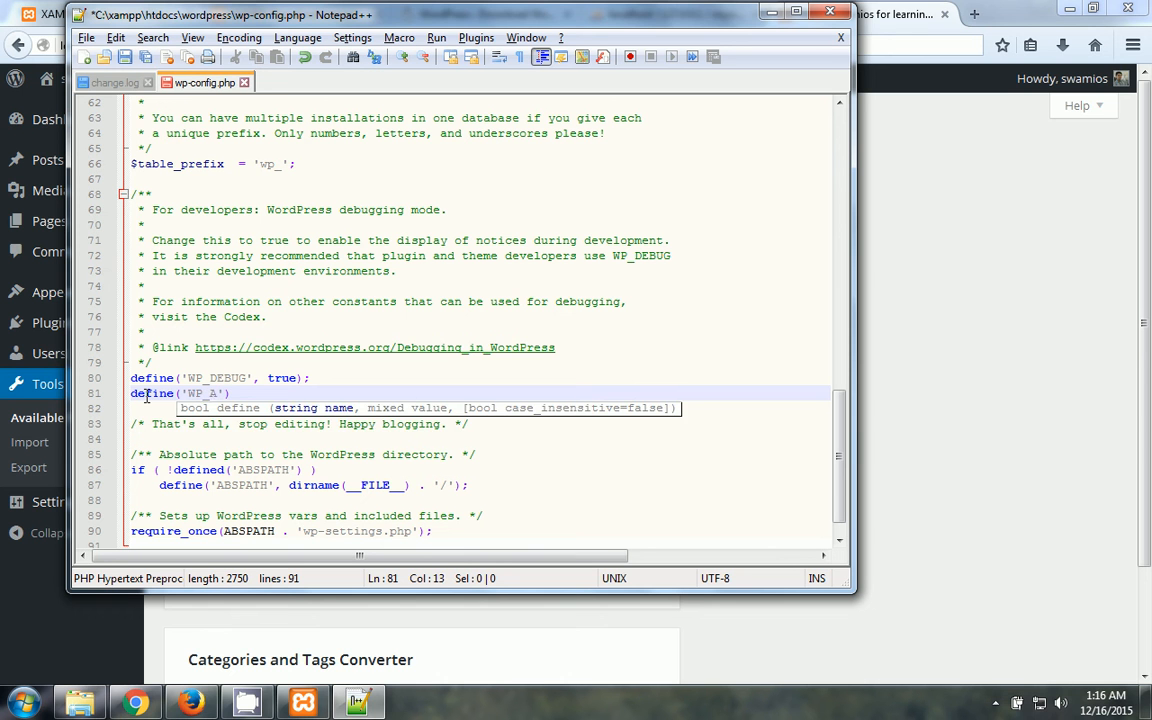
pyautogui.write("LLOW_MULTISITE', true")
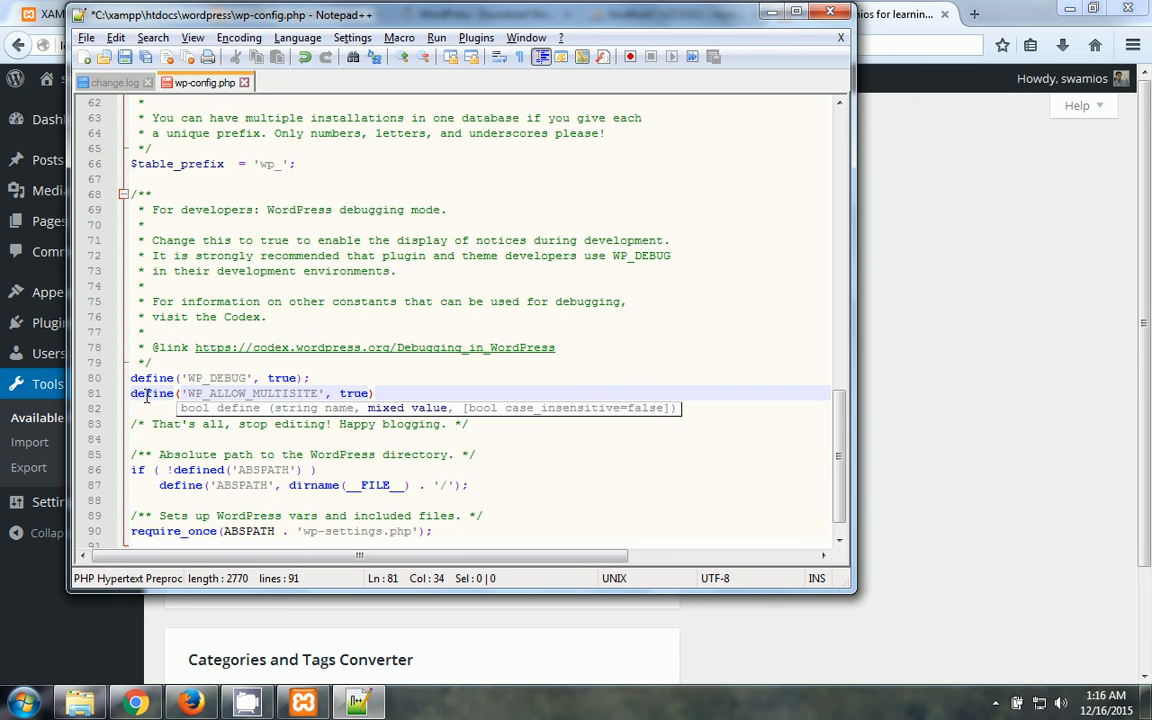
pyautogui.click(86, 37)
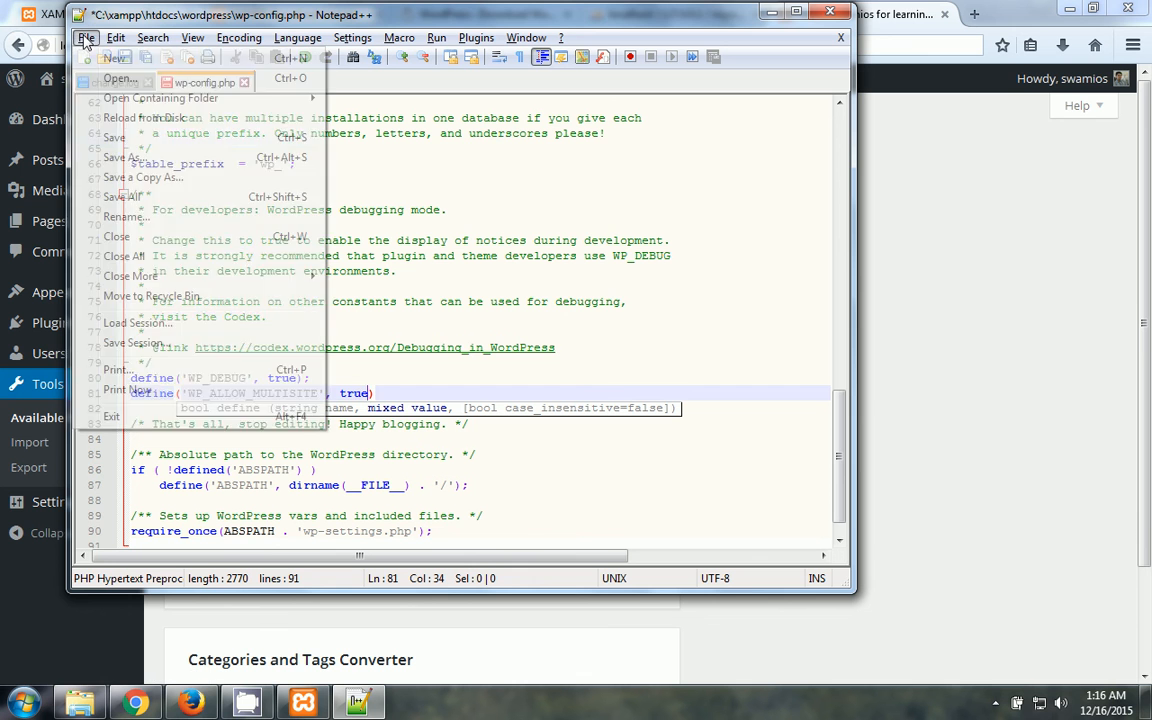
pyautogui.click(128, 139)
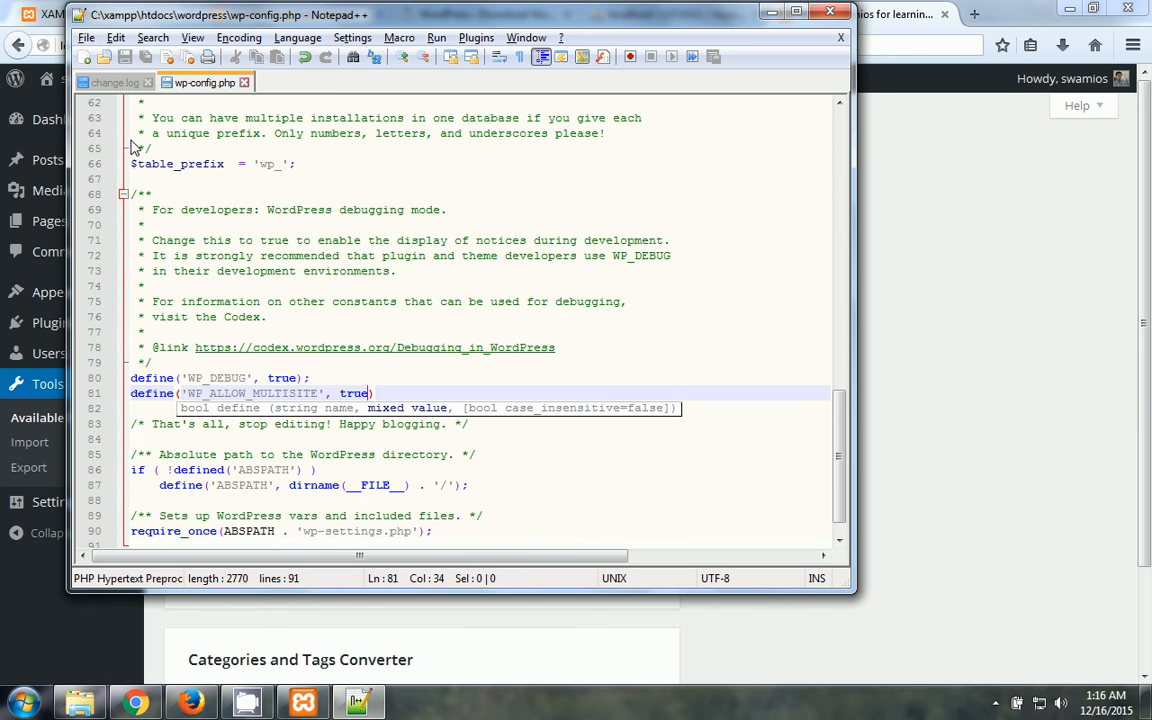
# - Reload the WordPress Tools page twice to test the config, then return to Notepad++
pyautogui.press('super')
pyautogui.hotkey('alt', 'Tab')
pyautogui.hotkey('alt', 'Tab')
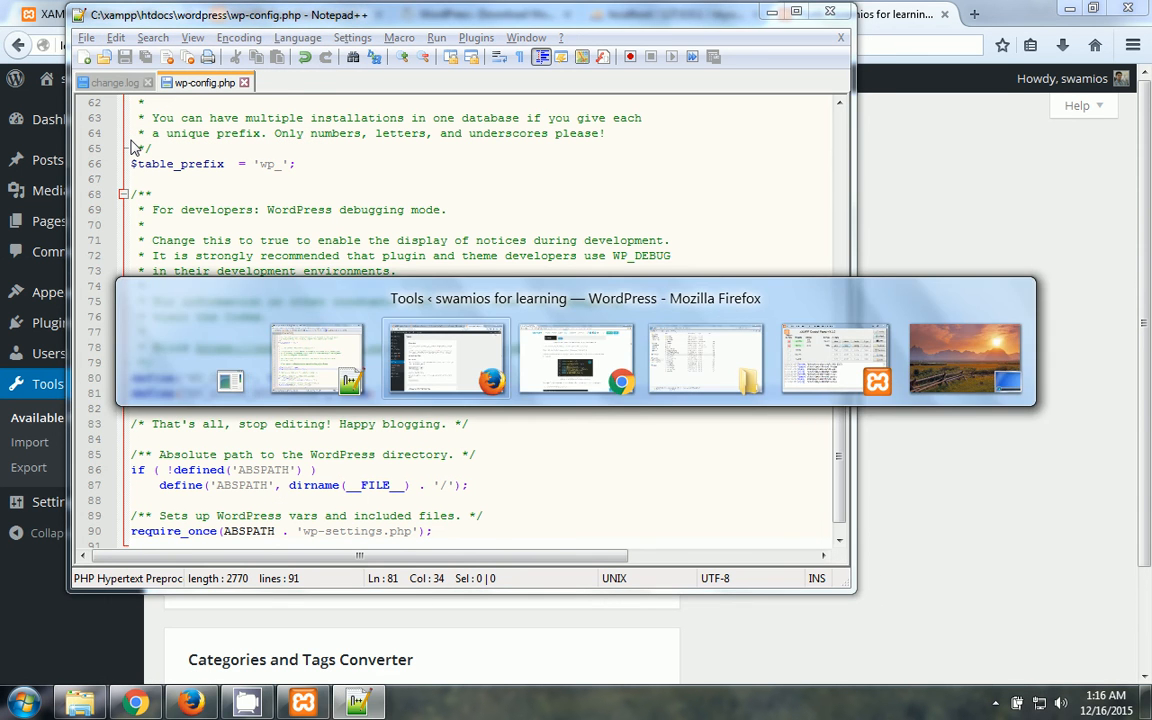
pyautogui.click(261, 45)
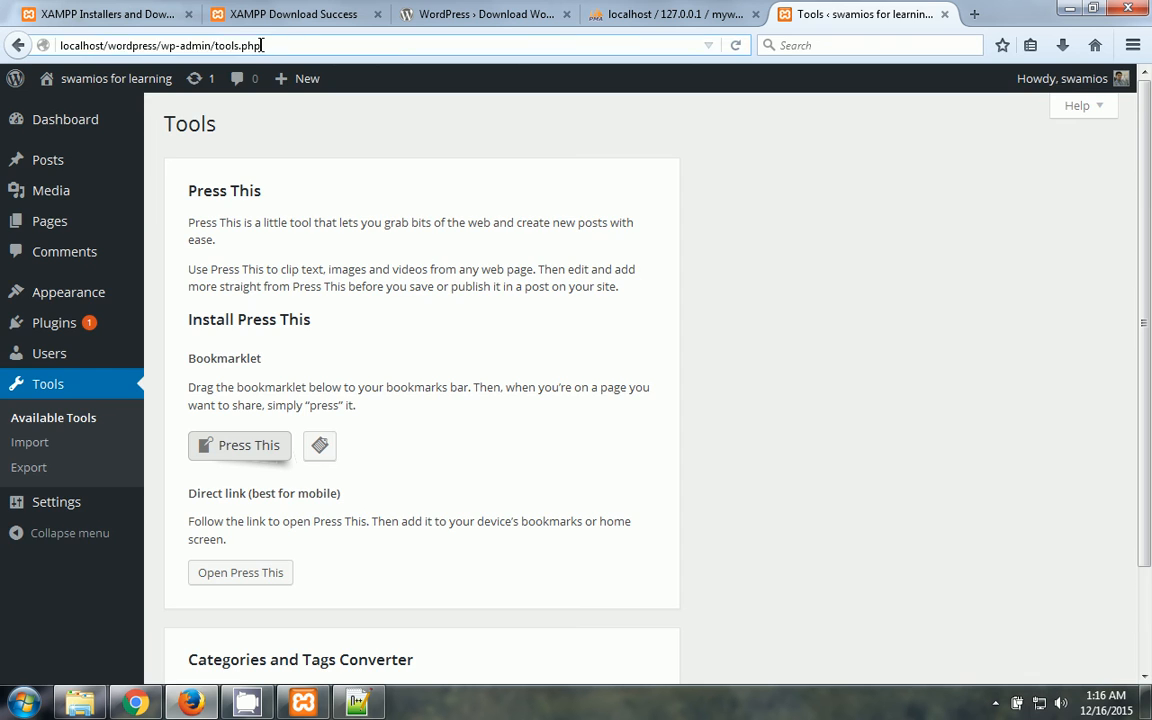
pyautogui.press('Return')
pyautogui.click(261, 45)
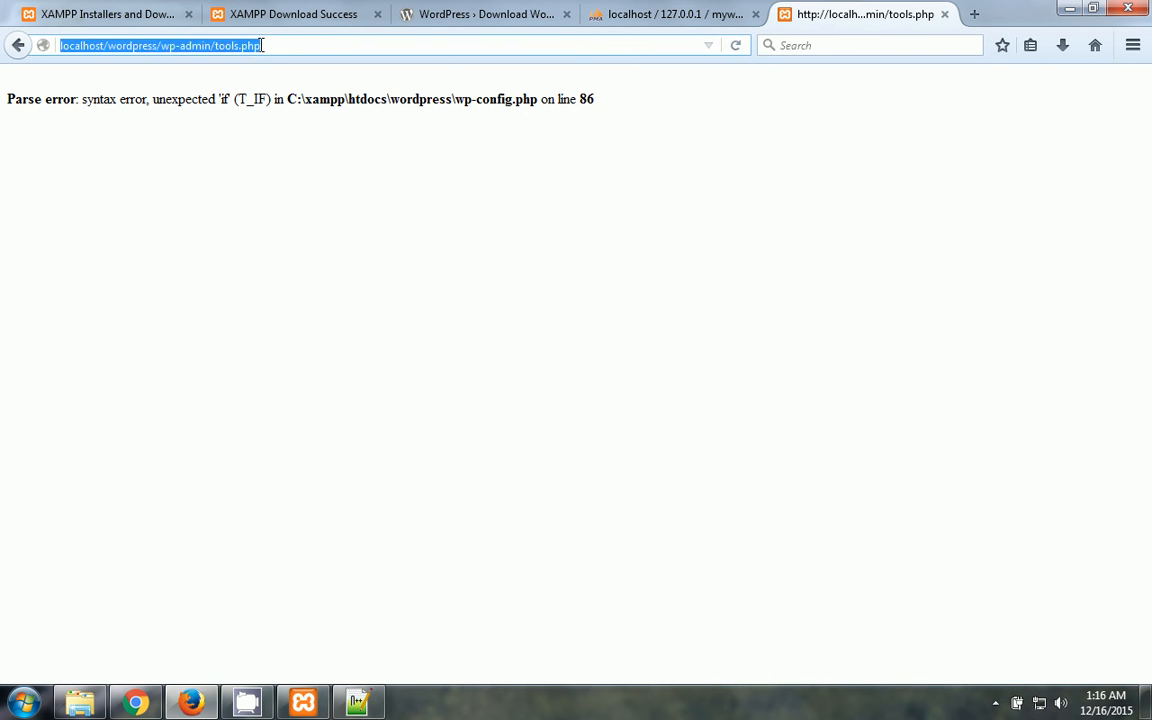
pyautogui.press('Return')
pyautogui.hotkey('alt', 'Tab')
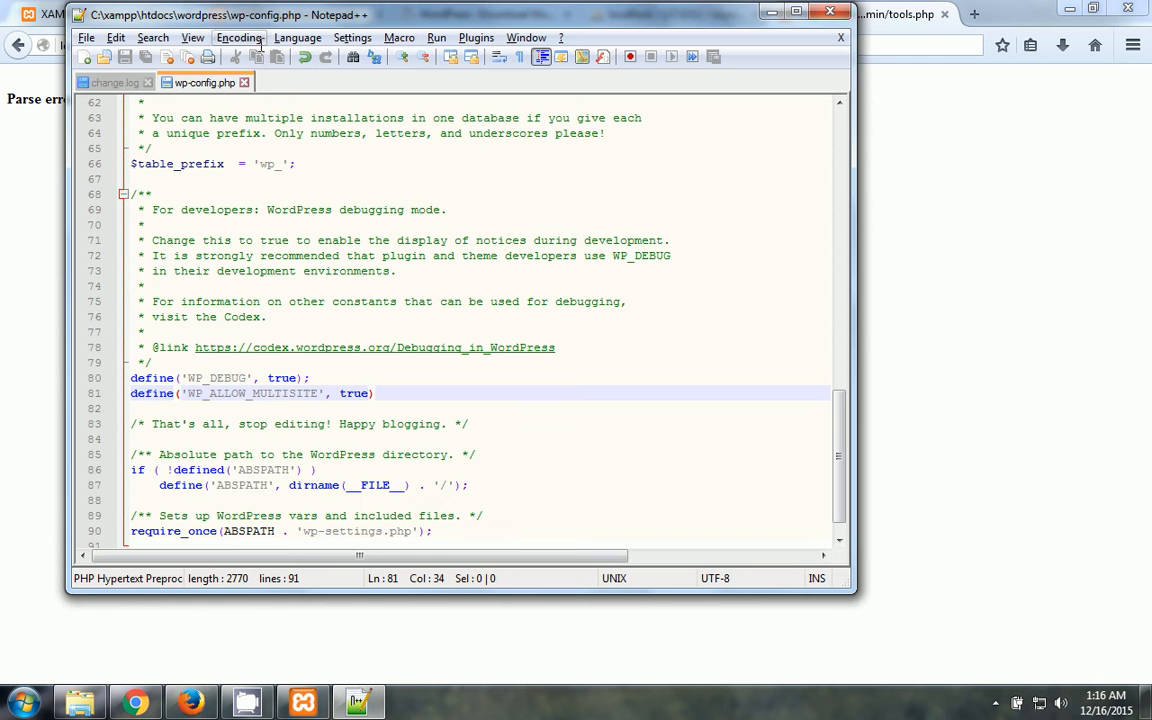
# - Remove the space before true on line 81 and save wp-config.php
pyautogui.click(340, 395)
pyautogui.press('BackSpace')
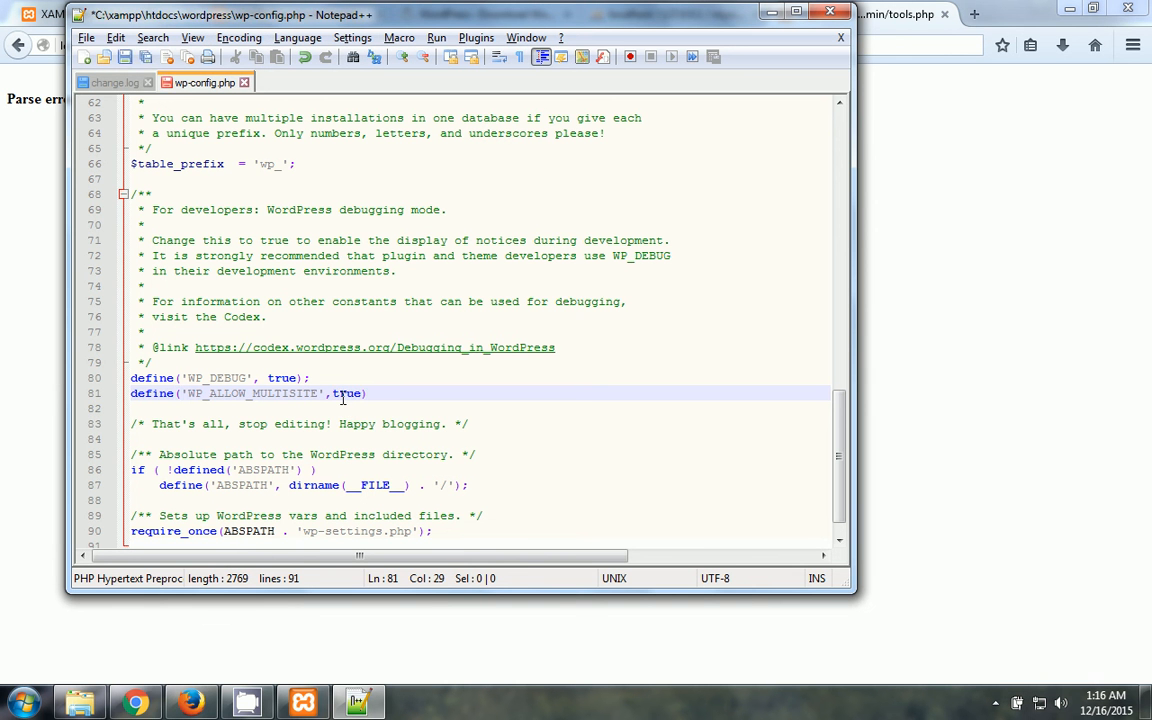
pyautogui.hotkey('ctrl', 's')
pyautogui.hotkey('alt', 'Tab')
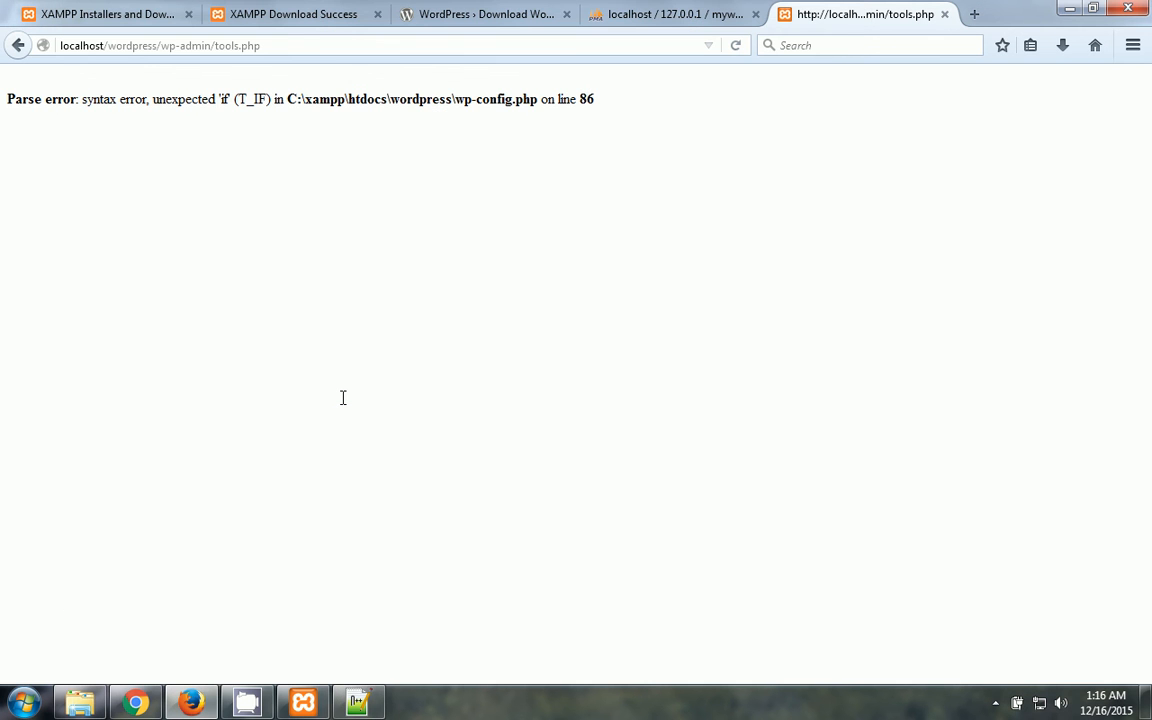
pyautogui.hotkey('alt', 'Tab')
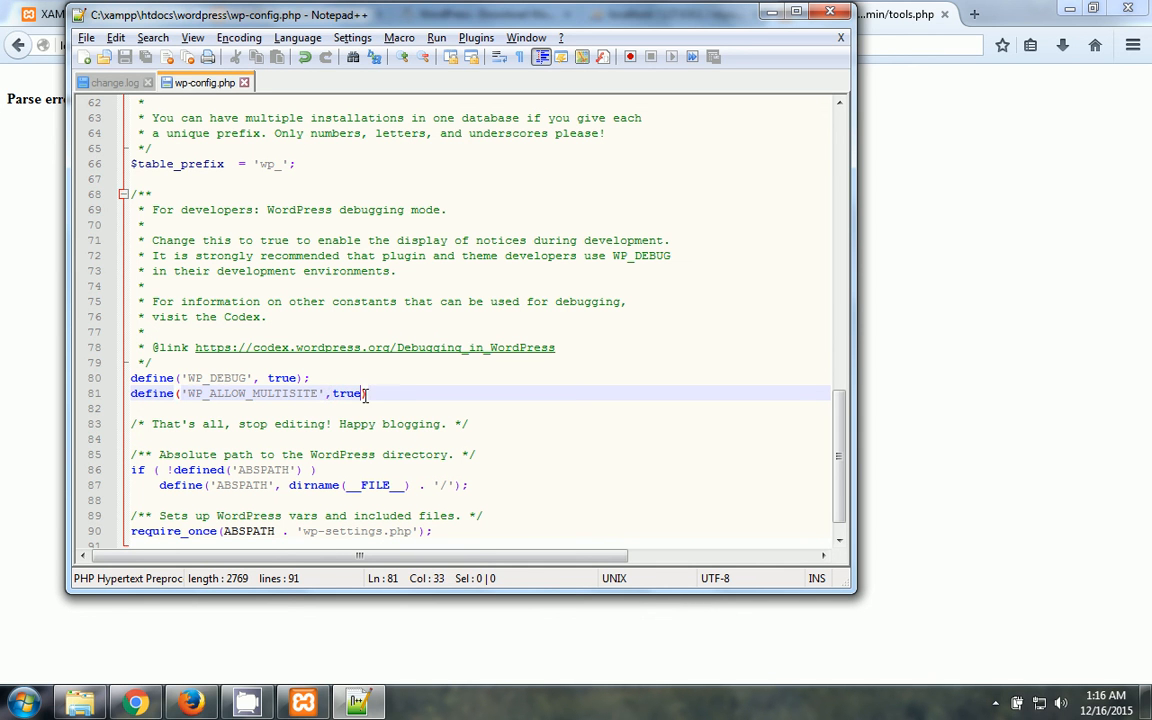
# - Add the closing semicolon to line 81 and reload the Tools page to confirm Network Setup appears
pyautogui.click(372, 394)
pyautogui.write(';')
pyautogui.hotkey('alt', 'Tab')
pyautogui.press('F5')
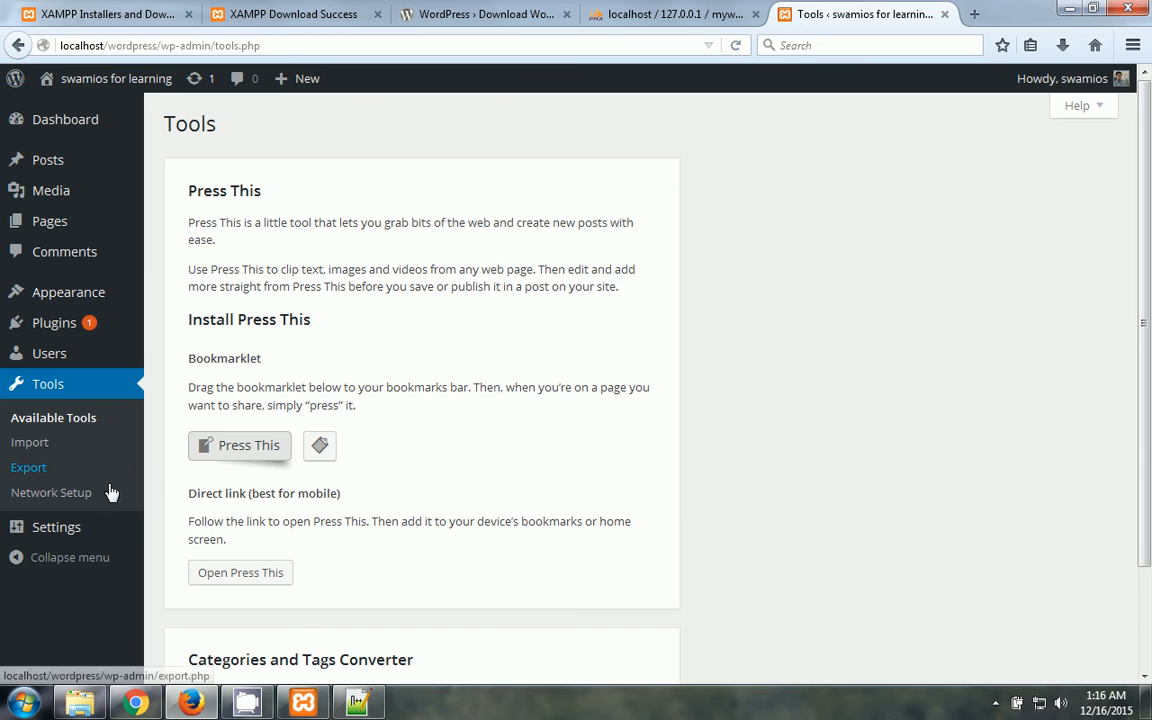
# - Open Tools > Network Setup and install the network with the default details
pyautogui.click(54, 502)
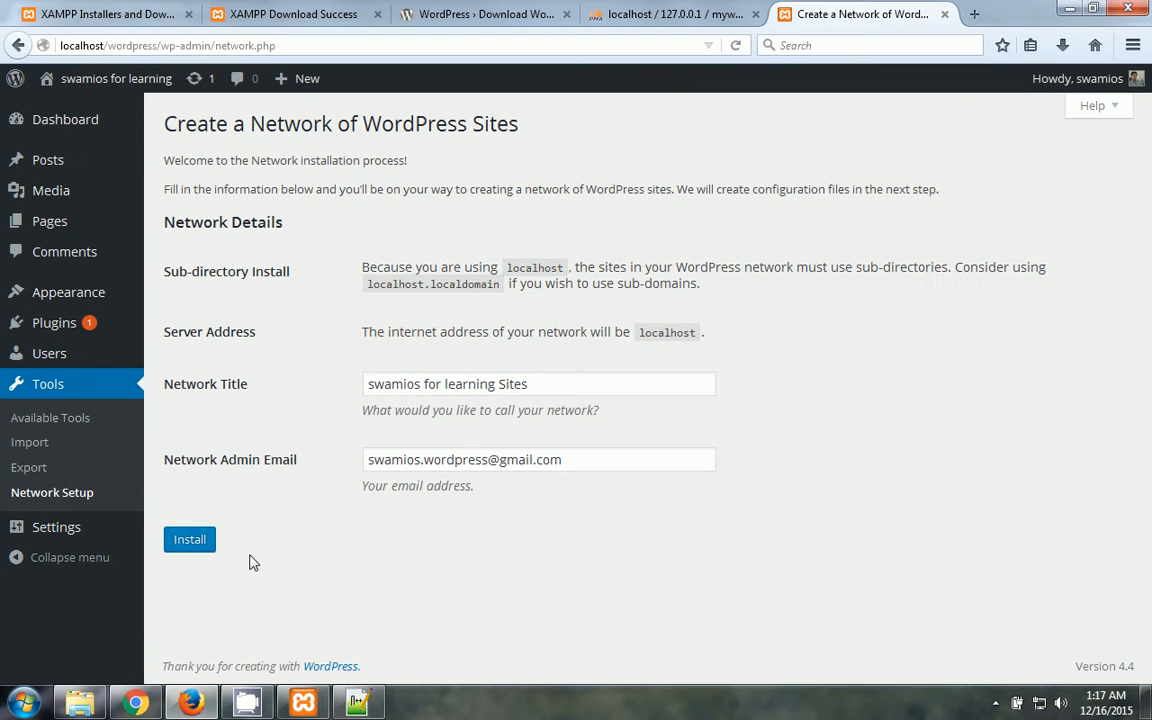
pyautogui.click(190, 545)
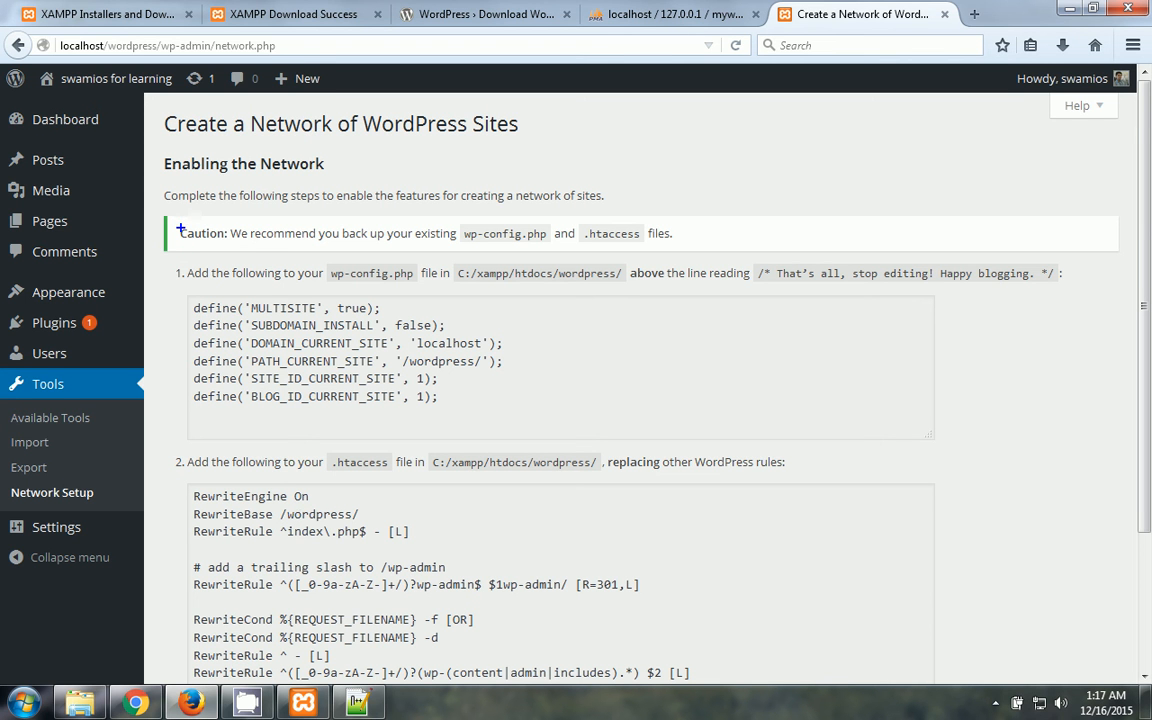
# - Select the six multisite define lines from the wp-config.php instructions and switch to Notepad++
pyautogui.moveTo(180, 229)
pyautogui.mouseDown()
pyautogui.moveTo(200, 251)
pyautogui.moveTo(373, 243)
pyautogui.moveTo(520, 268)
pyautogui.moveTo(690, 255)
pyautogui.mouseUp()
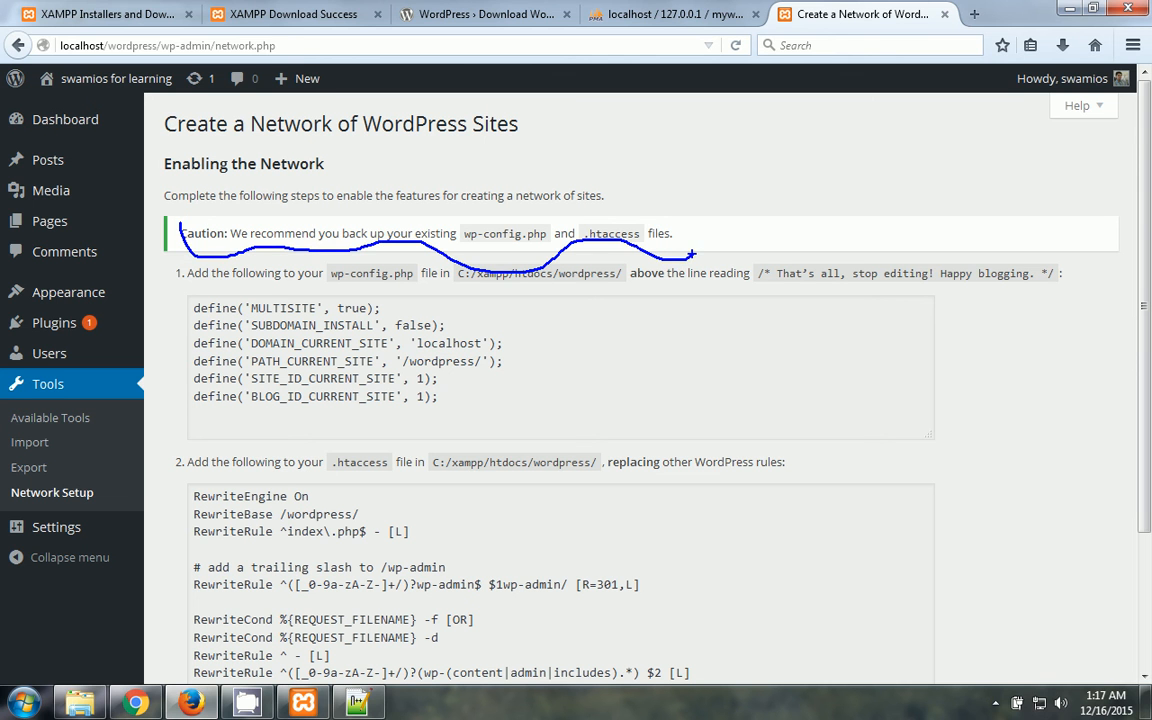
pyautogui.press('Escape')
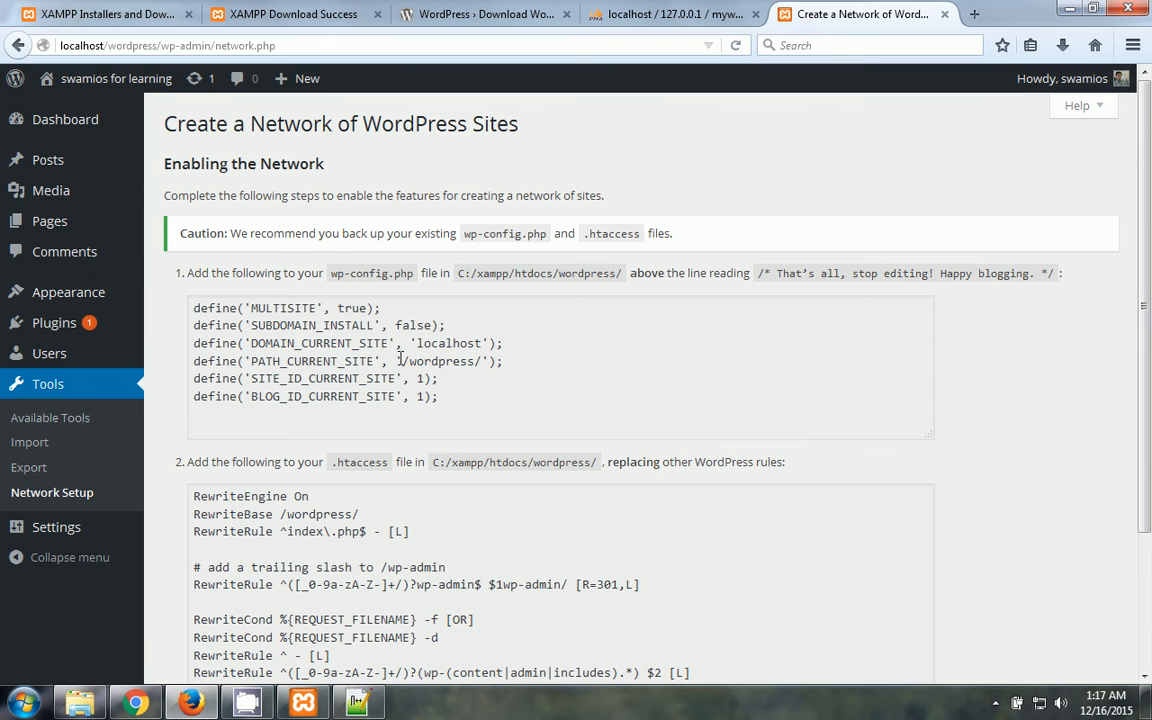
pyautogui.moveTo(442, 394); pyautogui.dragTo(195, 300)
pyautogui.hotkey('ctrl', 'c')
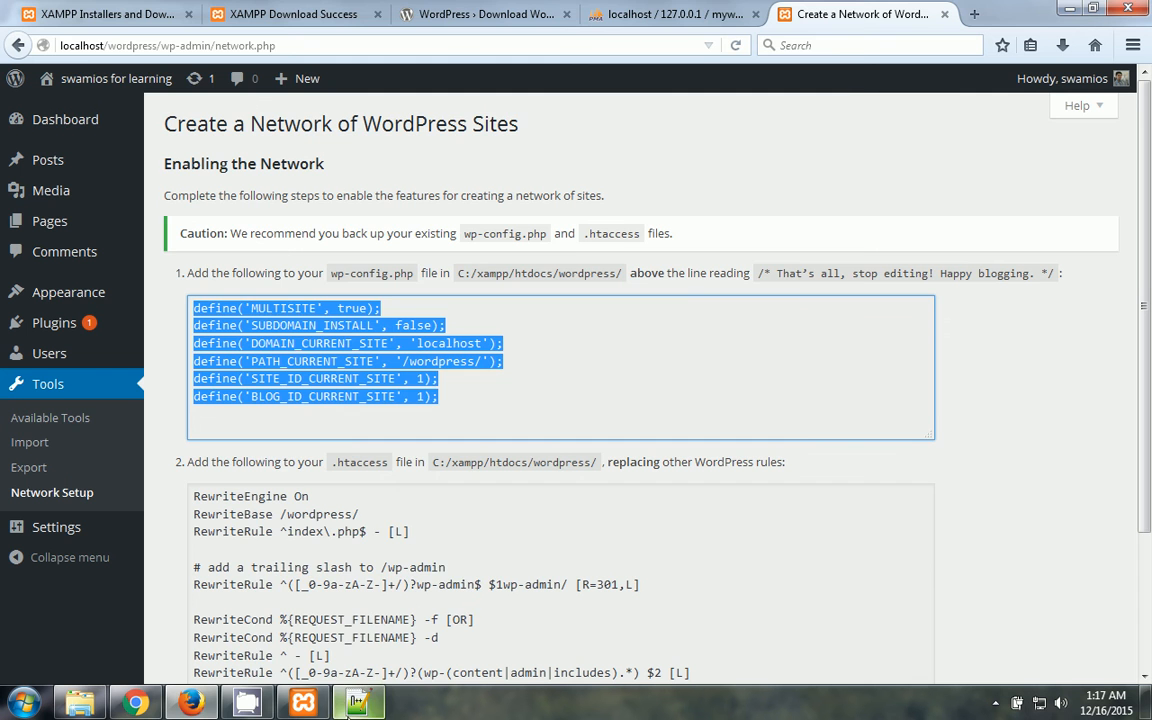
pyautogui.click(370, 704)
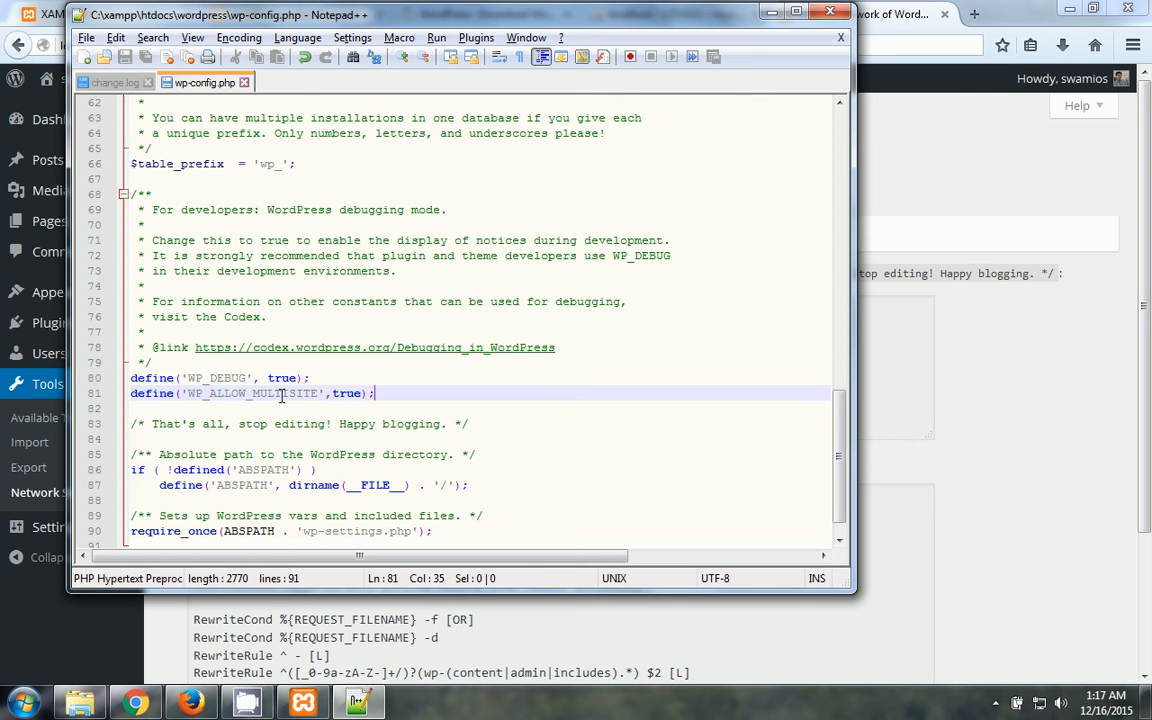
# - Paste the six multisite define lines below the WP_ALLOW_MULTISITE line and review them
pyautogui.press('Return')
pyautogui.press('Return')
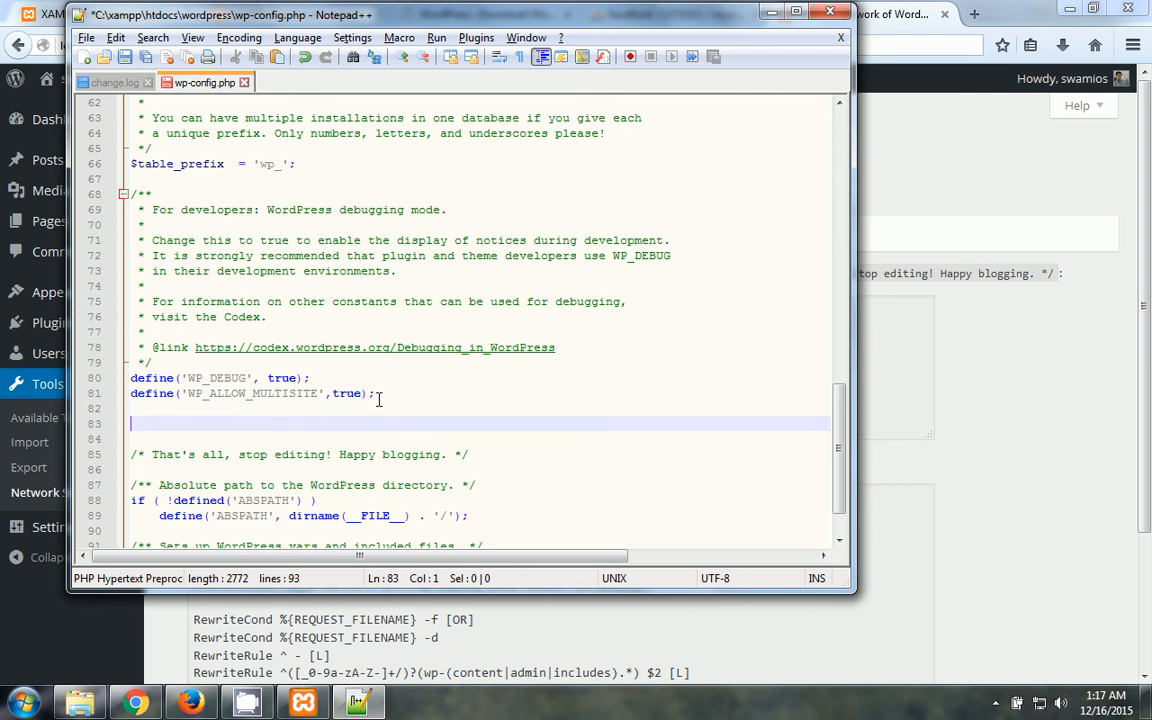
pyautogui.hotkey('ctrl', 'v')
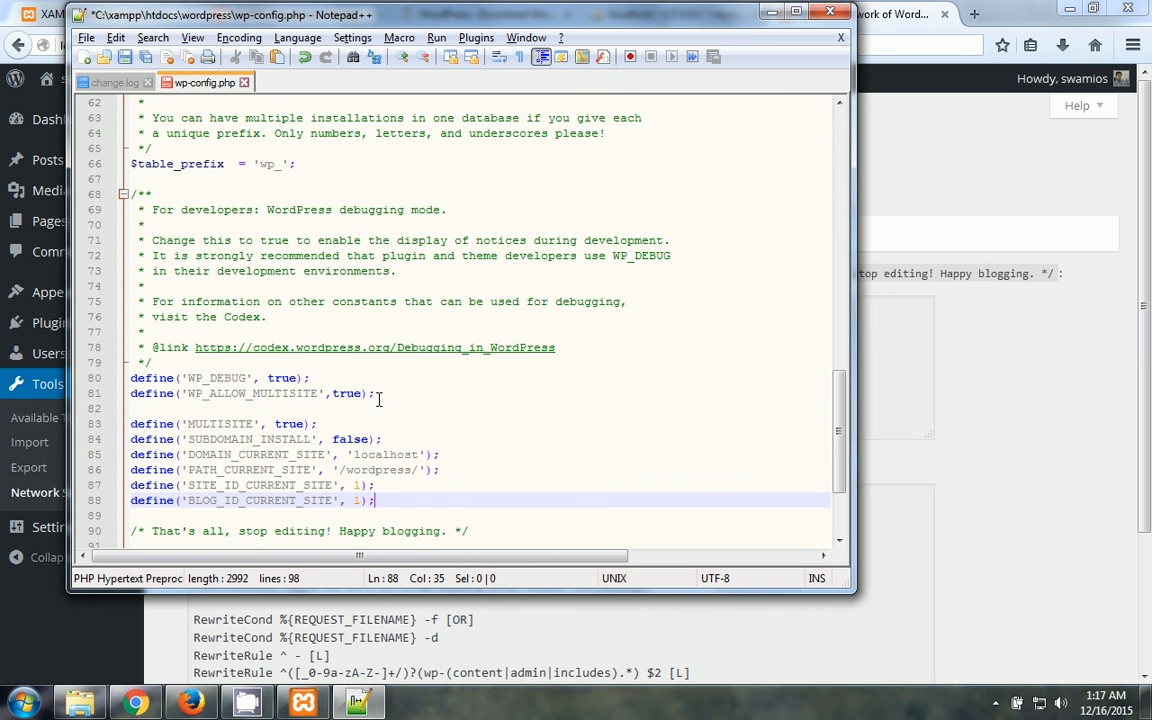
pyautogui.click(218, 426)
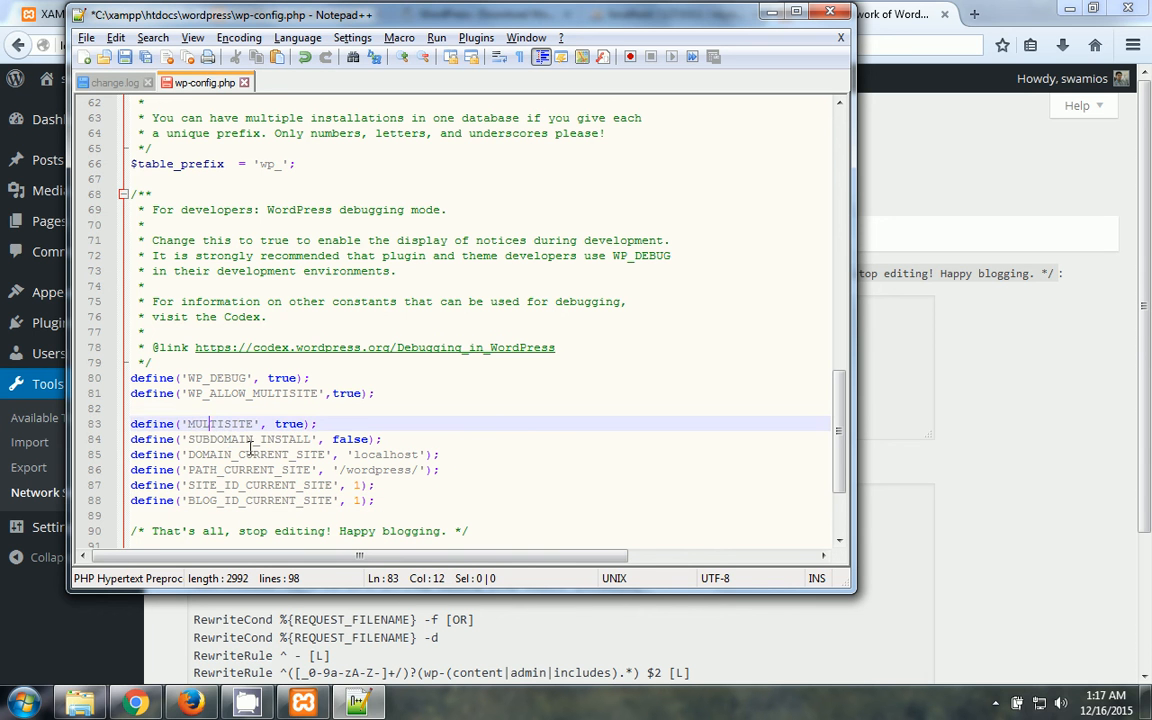
pyautogui.click(250, 443)
pyautogui.click(320, 457)
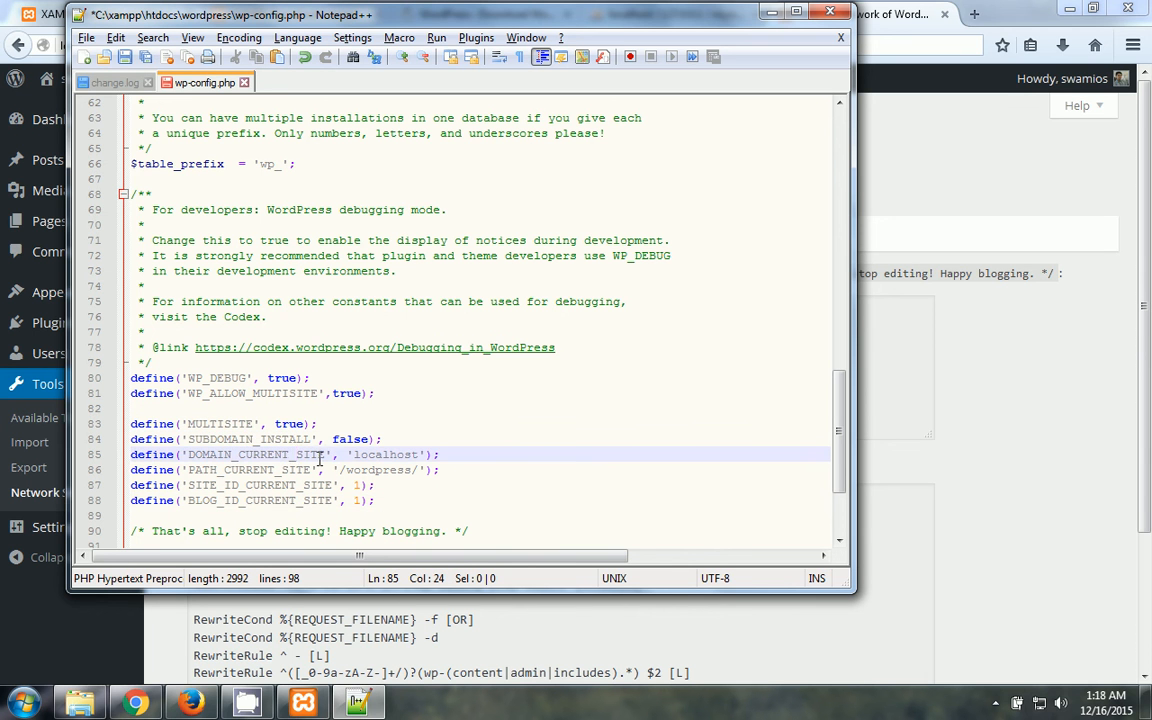
pyautogui.click(284, 494)
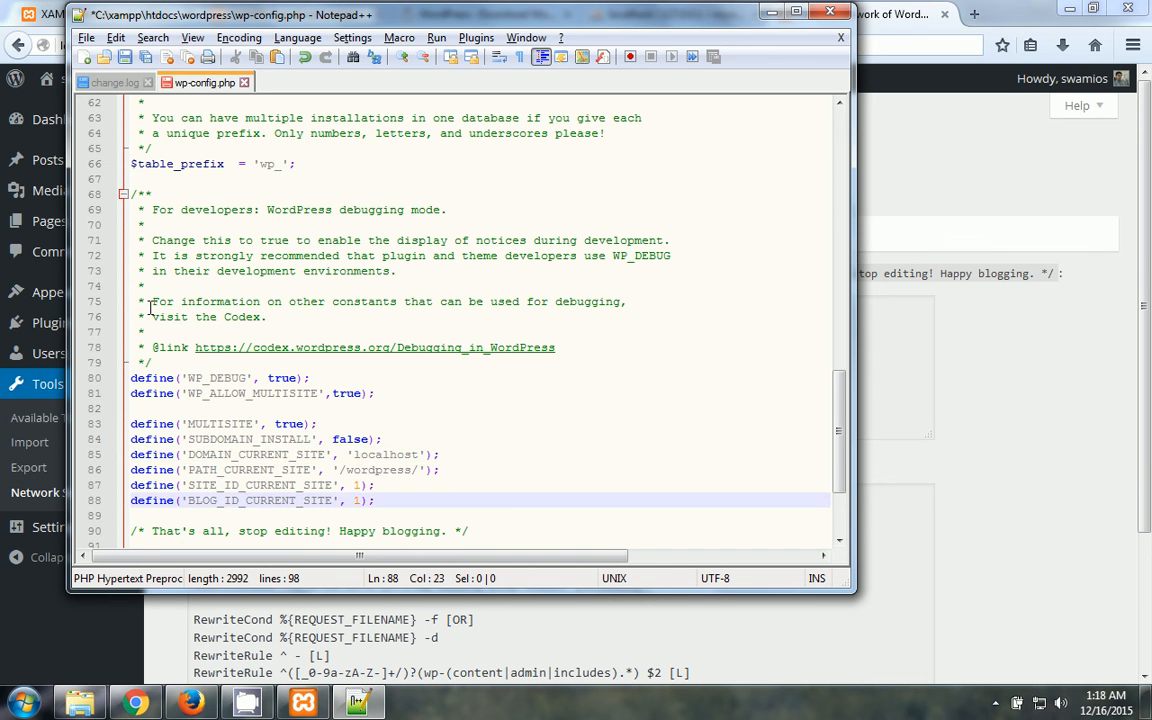
pyautogui.moveTo(146, 242); pyautogui.dragTo(152, 244)
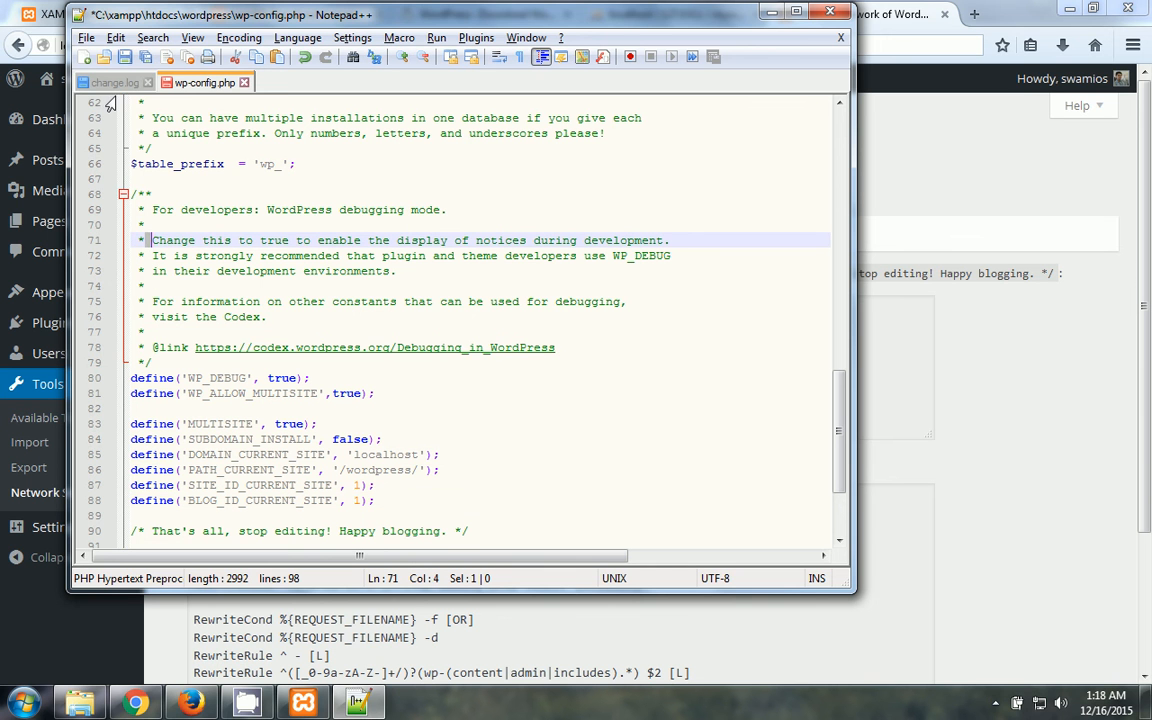
# - Save wp-config.php and minimize Notepad++ to return to the Enabling the Network page
pyautogui.click(84, 38)
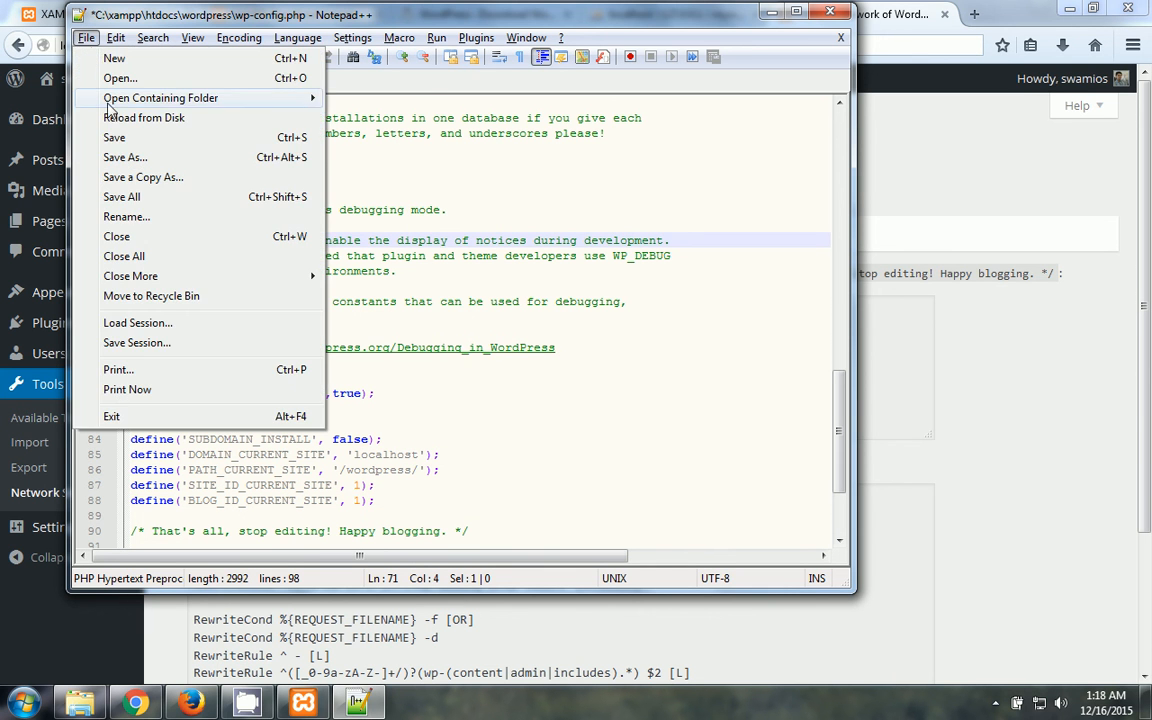
pyautogui.click(116, 138)
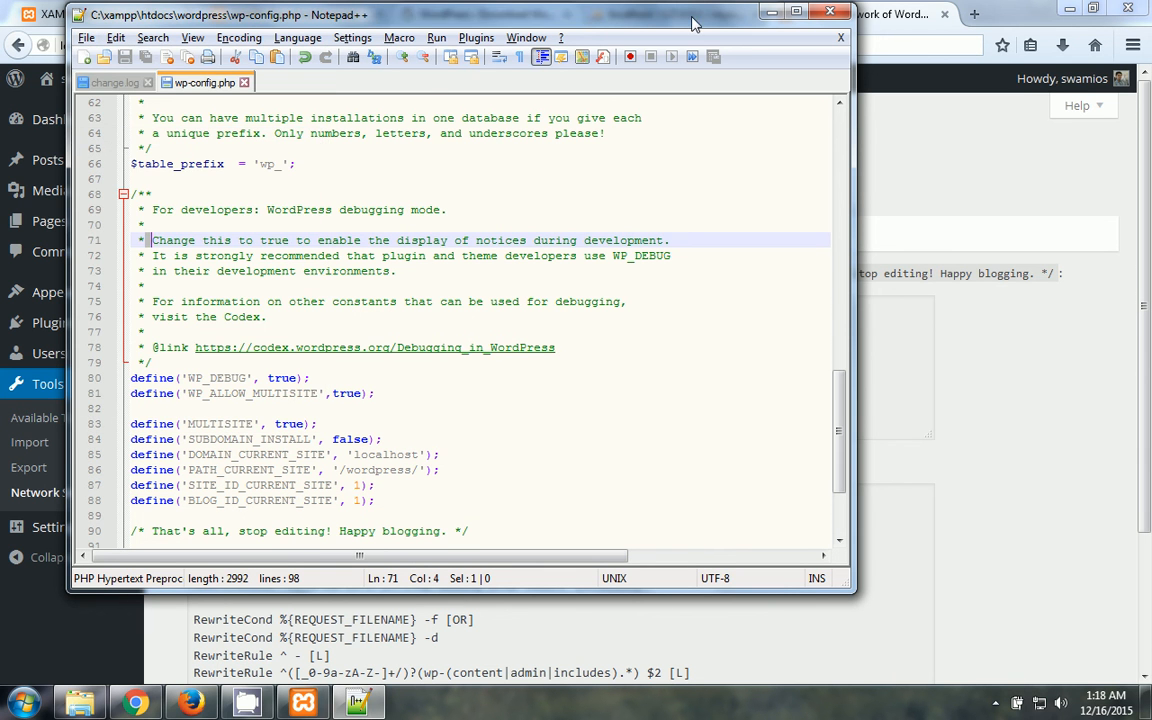
pyautogui.click(774, 11)
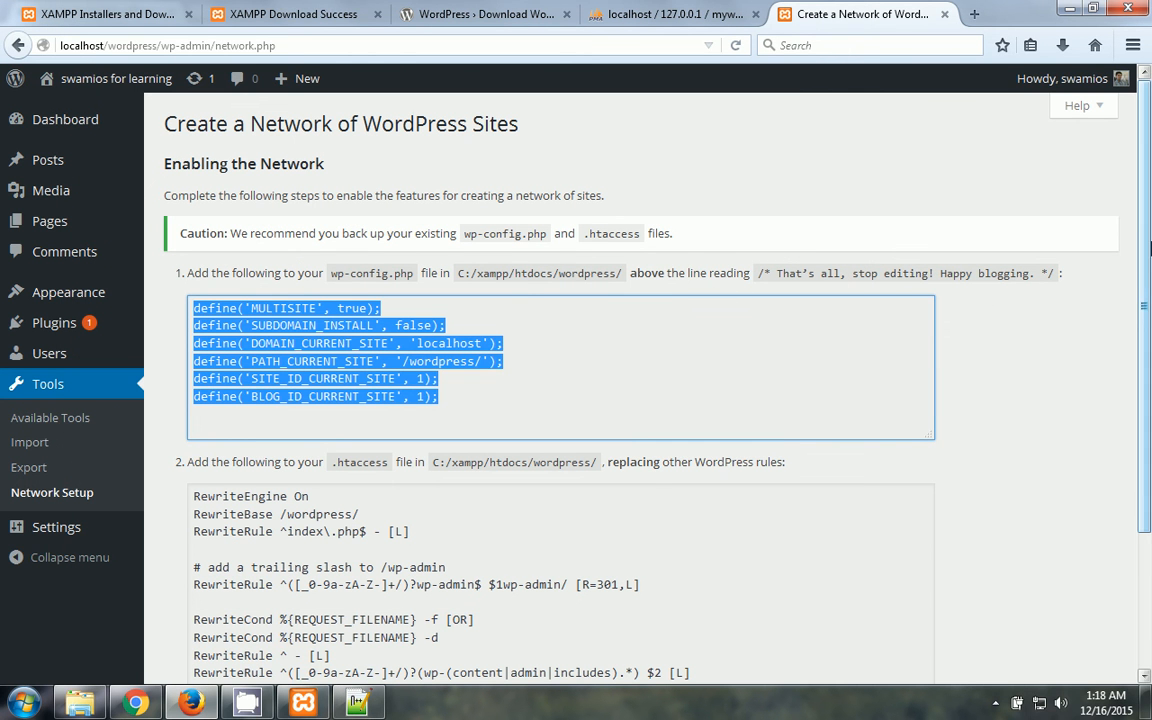
# - Select the .htaccess rewrite rules on the network setup page and switch to the wordpress folder in Explorer
pyautogui.scroll(-1, 1148, 258)
pyautogui.moveTo(1148, 258); pyautogui.dragTo(1150, 343)
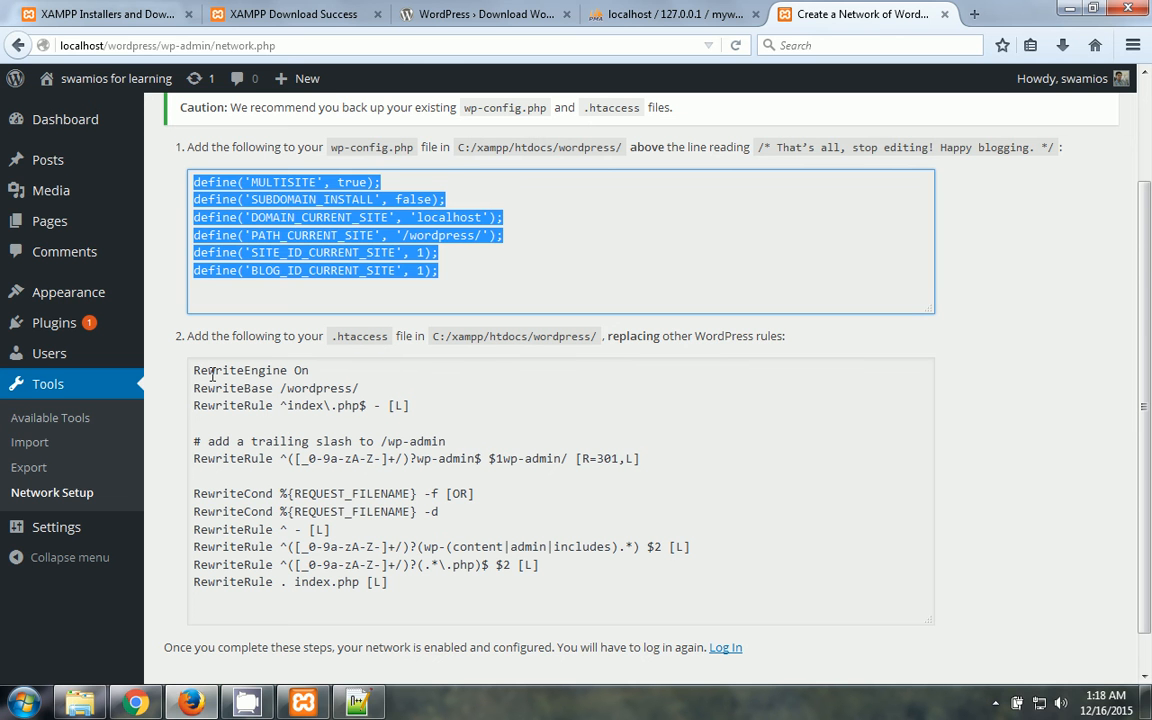
pyautogui.moveTo(195, 363); pyautogui.dragTo(422, 591)
pyautogui.hotkey('ctrl', 'c')
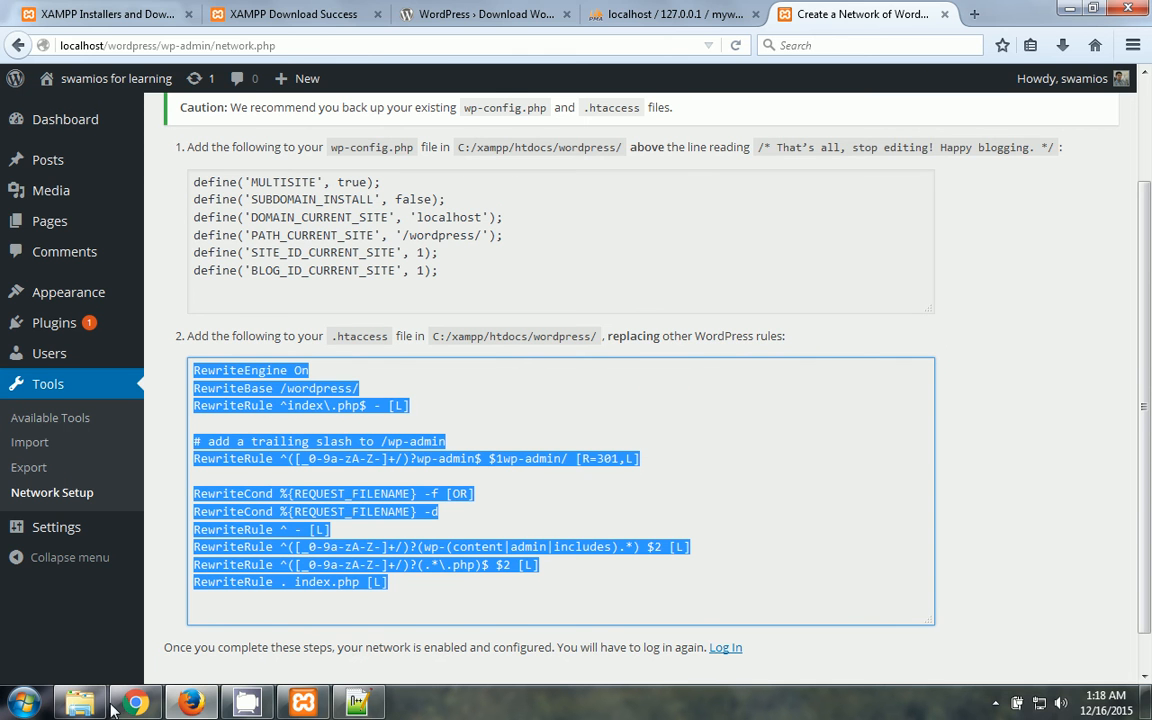
pyautogui.click(80, 703)
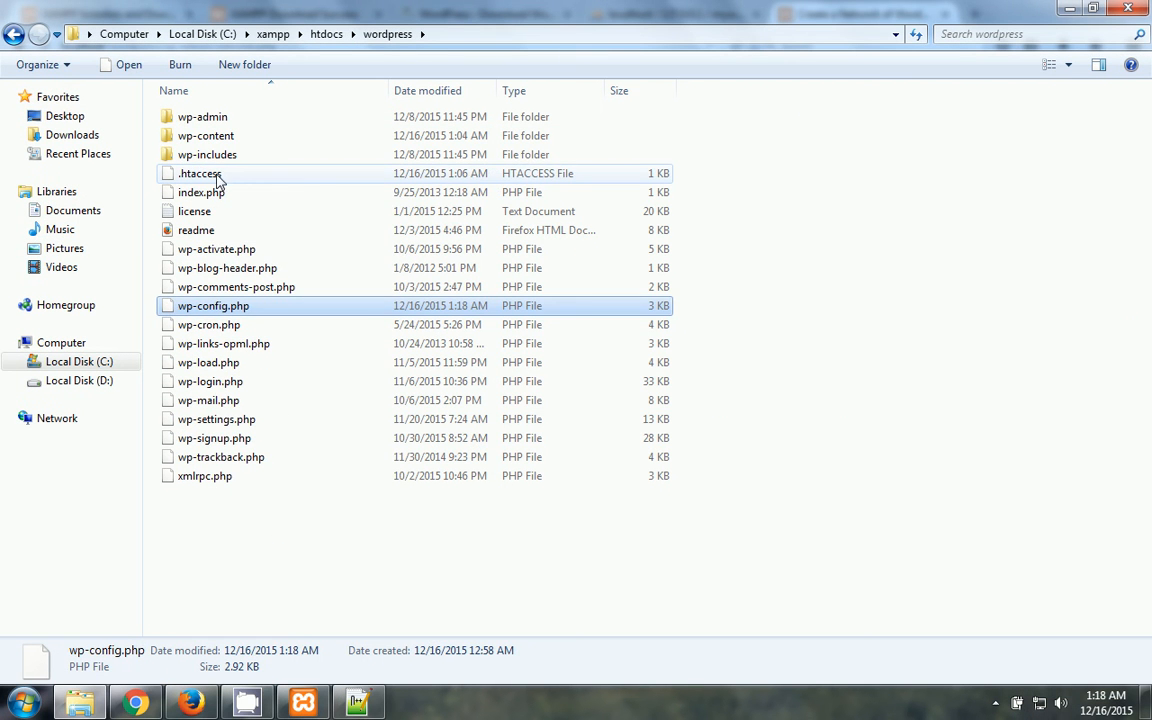
# - Open .htaccess in Notepad++ and replace its contents with the pasted multisite rewrite rules
pyautogui.click(232, 224)
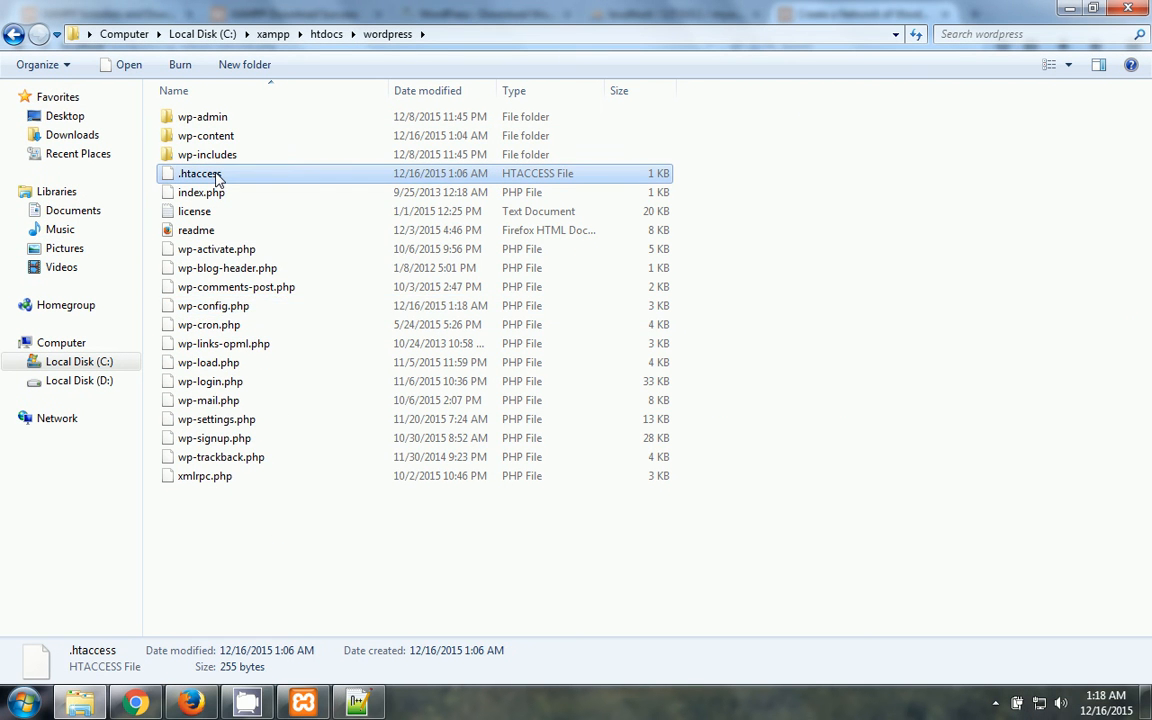
pyautogui.rightClick(216, 175)
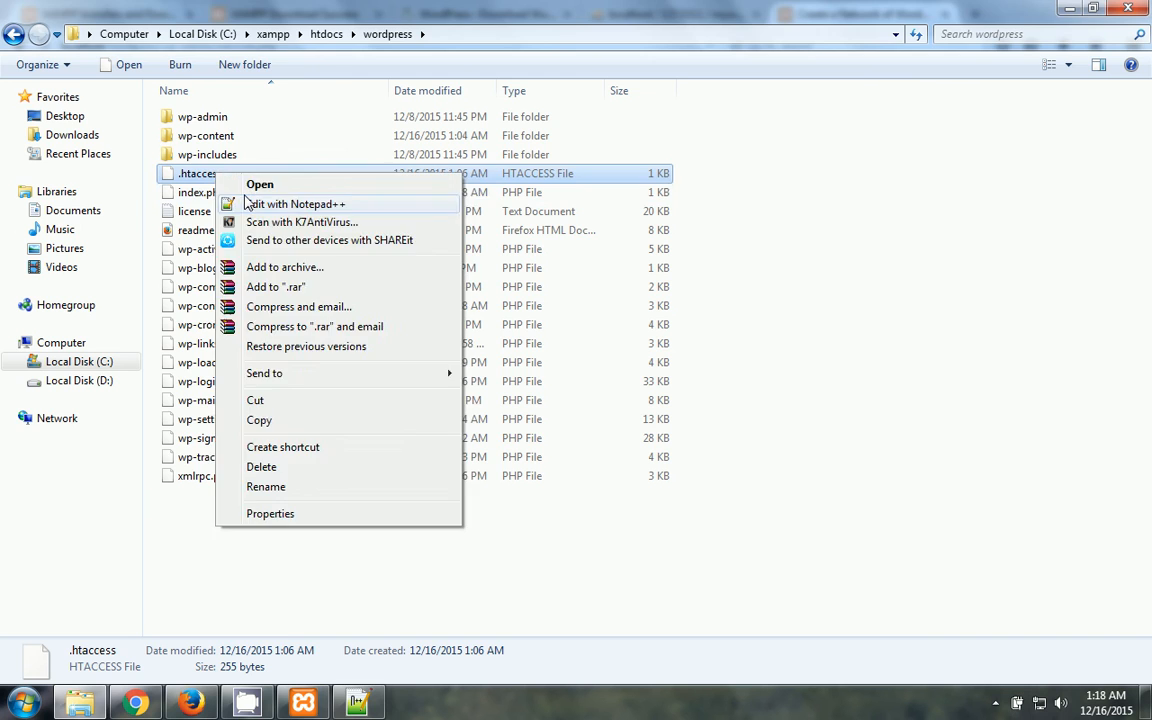
pyautogui.click(246, 206)
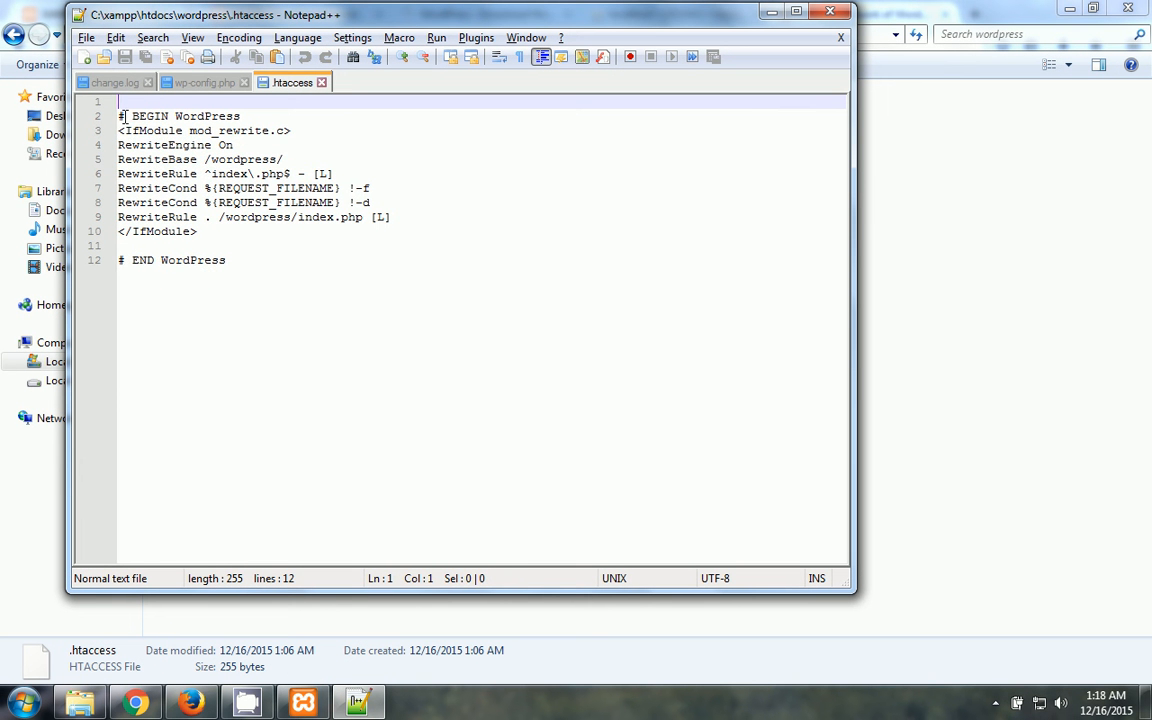
pyautogui.moveTo(119, 102); pyautogui.dragTo(200, 285)
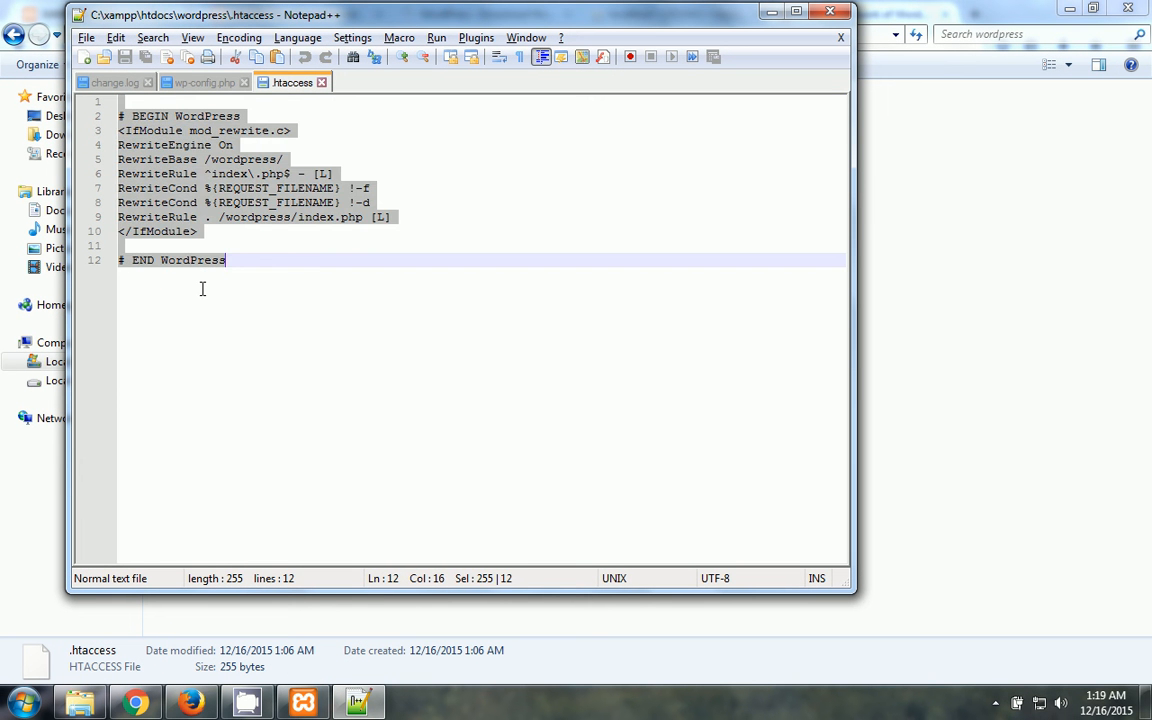
pyautogui.press('Delete')
pyautogui.hotkey('ctrl', 'v')
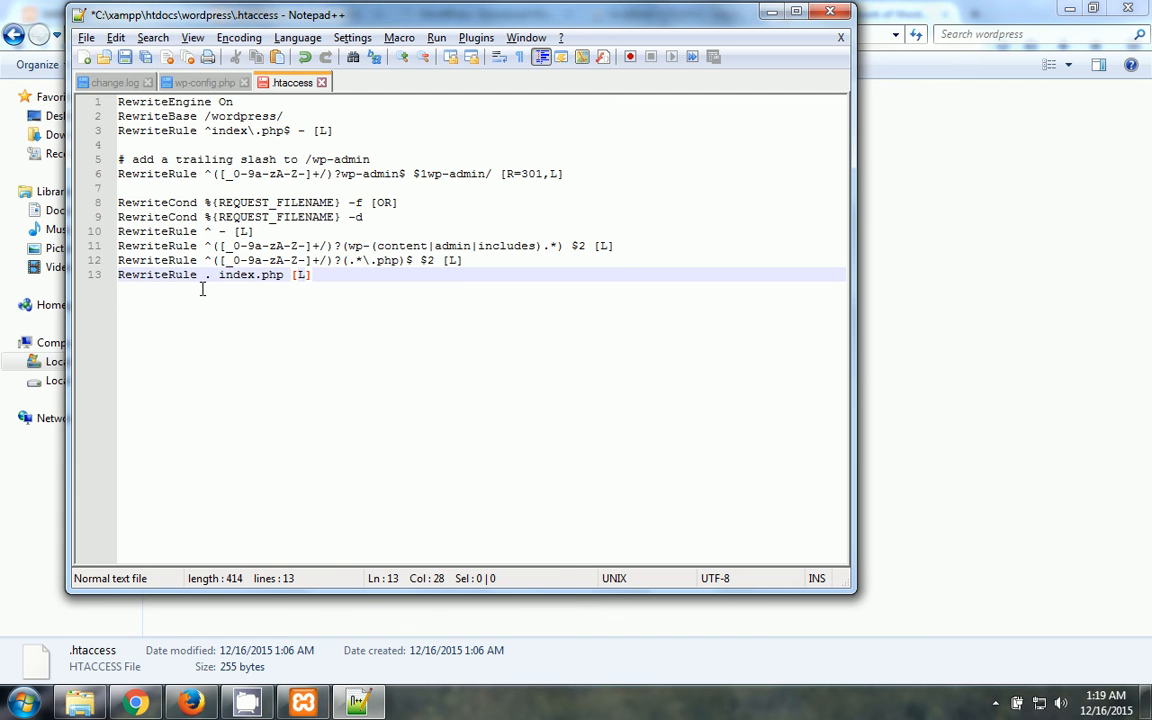
# - Save the 13-line, 414-byte .htaccess, close Notepad++, and return to the network setup page
pyautogui.click(86, 38)
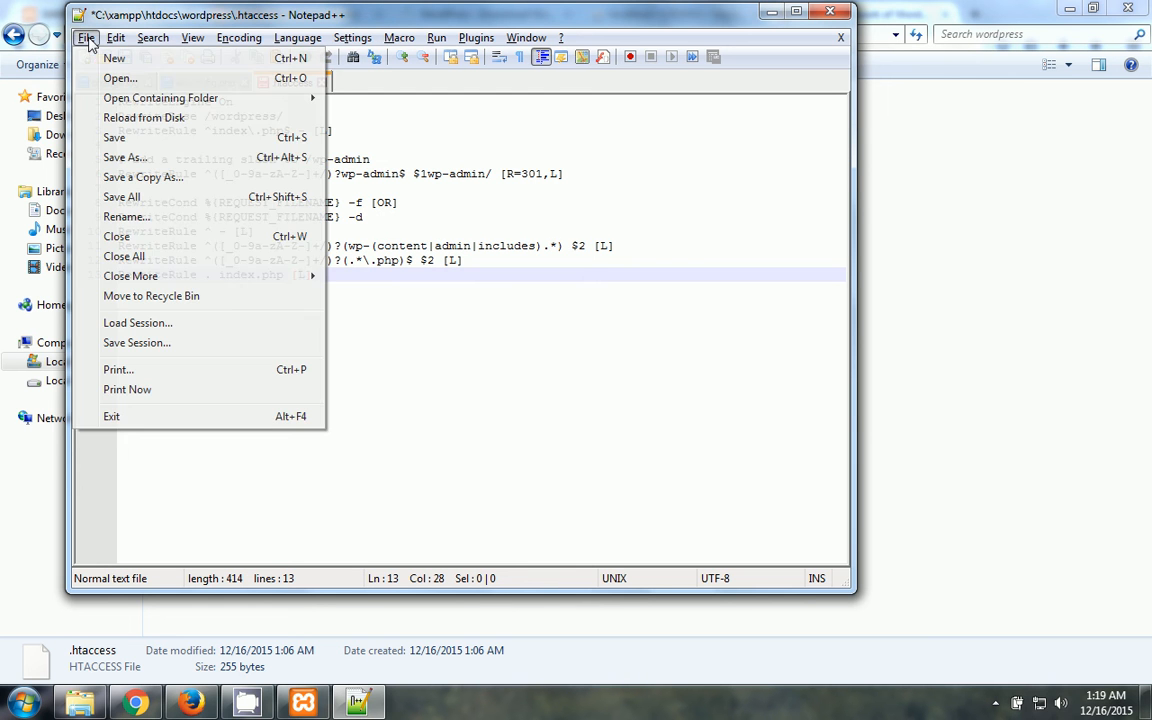
pyautogui.click(115, 137)
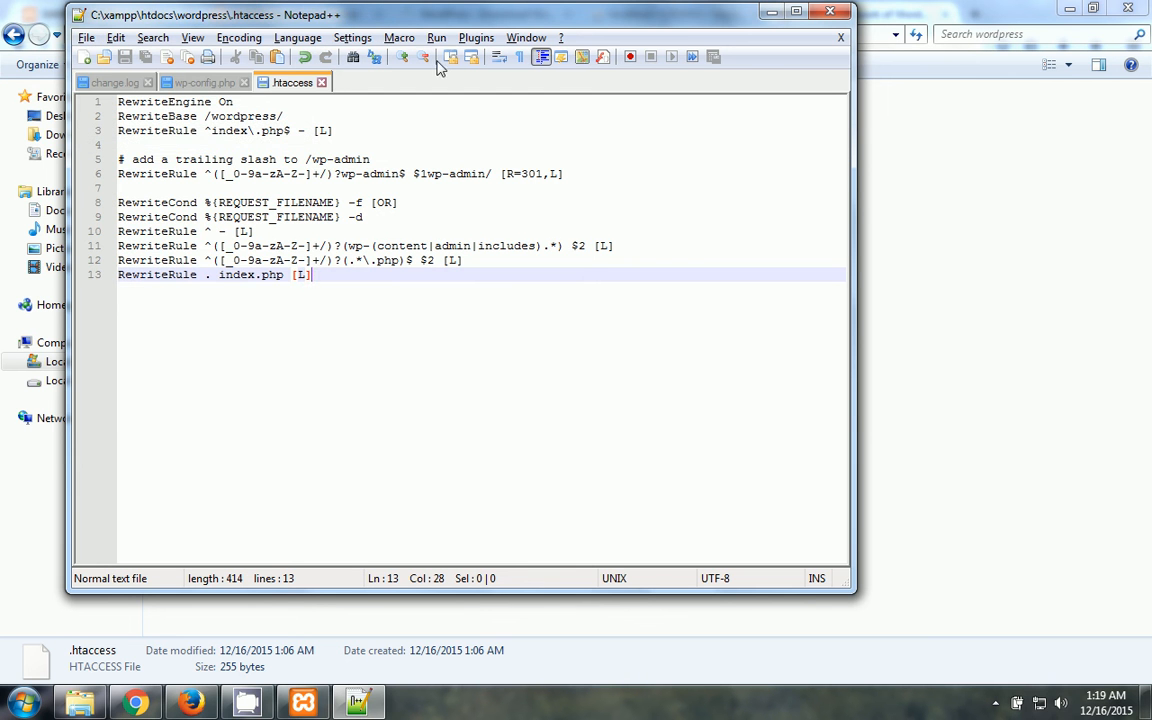
pyautogui.click(829, 13)
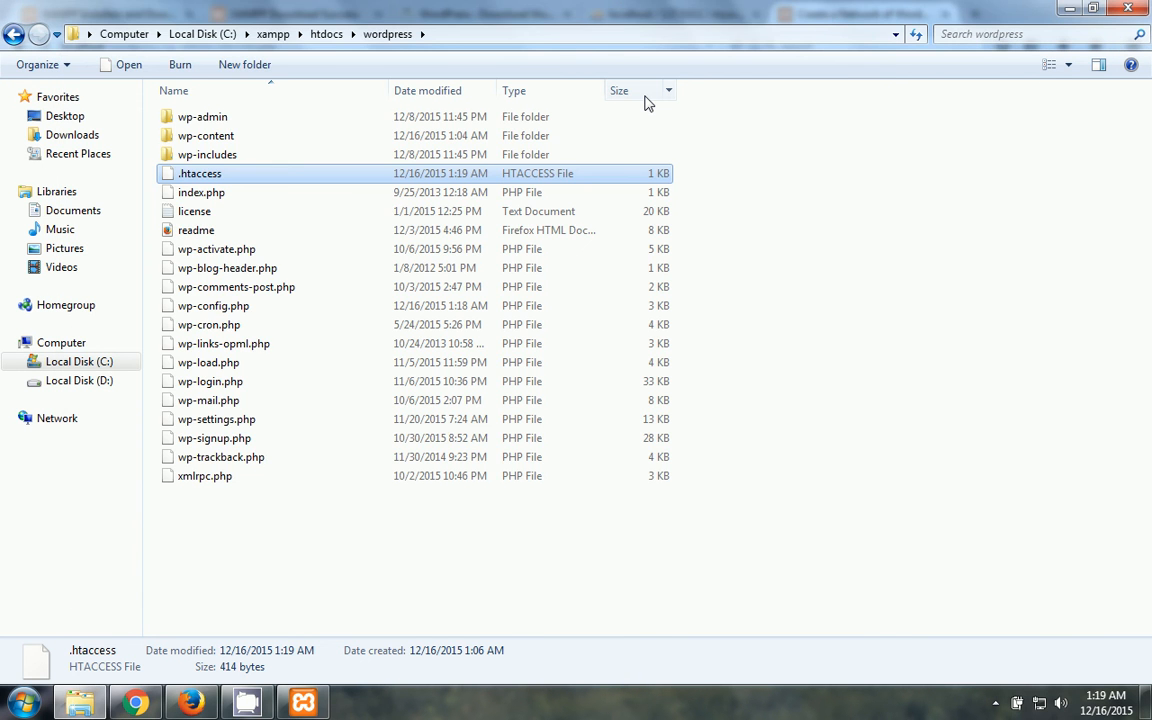
pyautogui.click(191, 703)
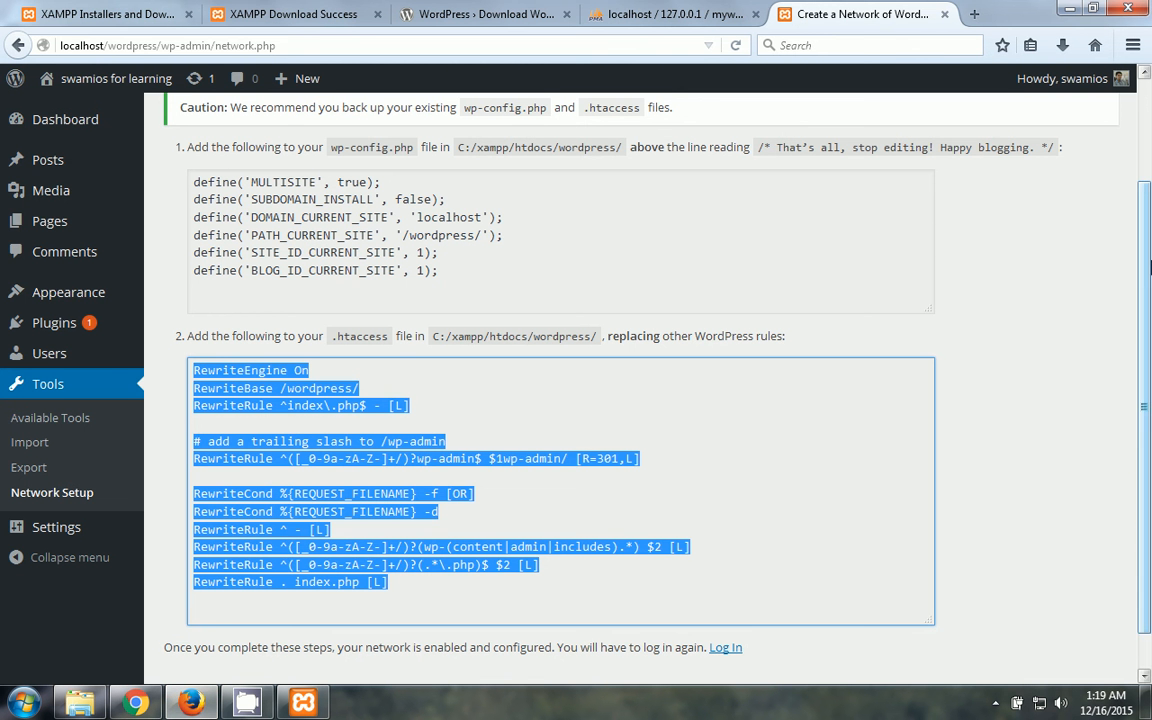
# - Follow the Log In link at the bottom of Network Setup and sign back in to the Dashboard
pyautogui.scroll(-1, 1148, 290)
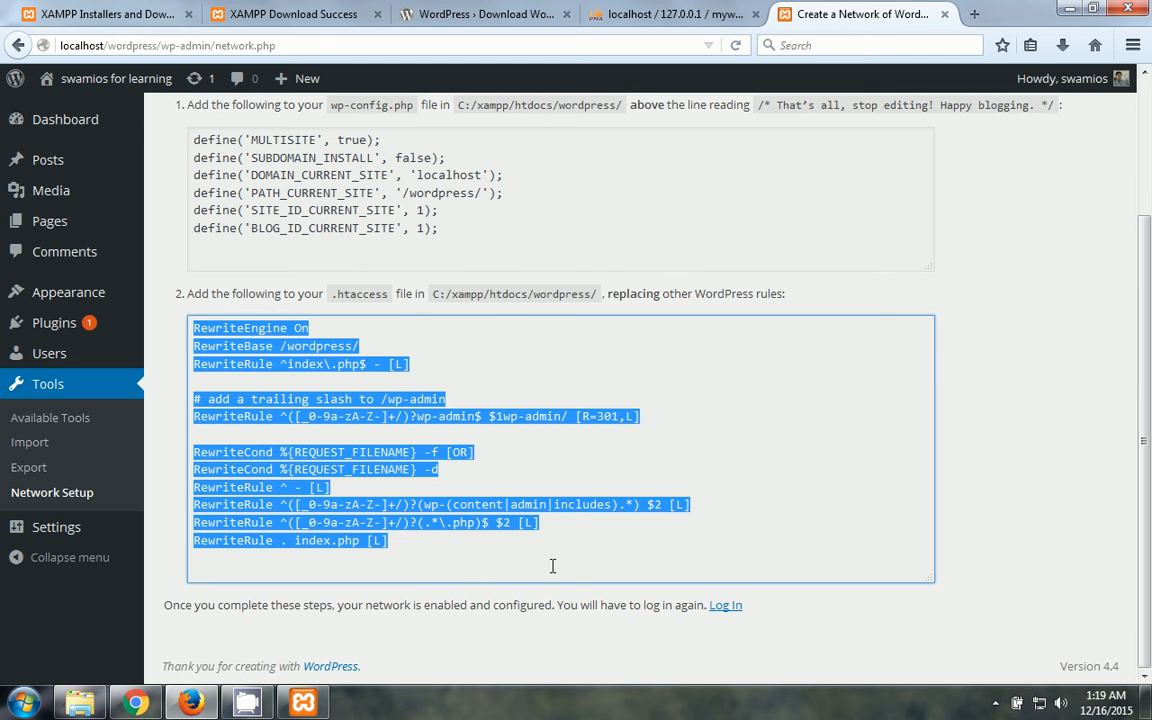
pyautogui.click(725, 607)
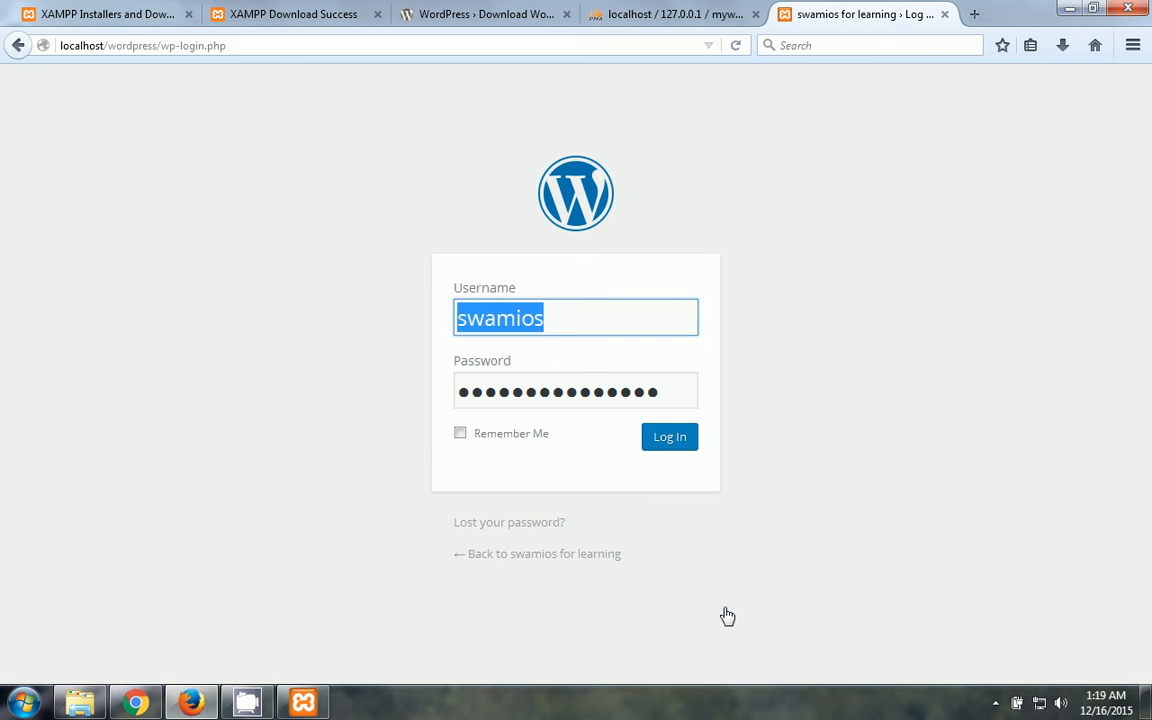
pyautogui.click(660, 440)
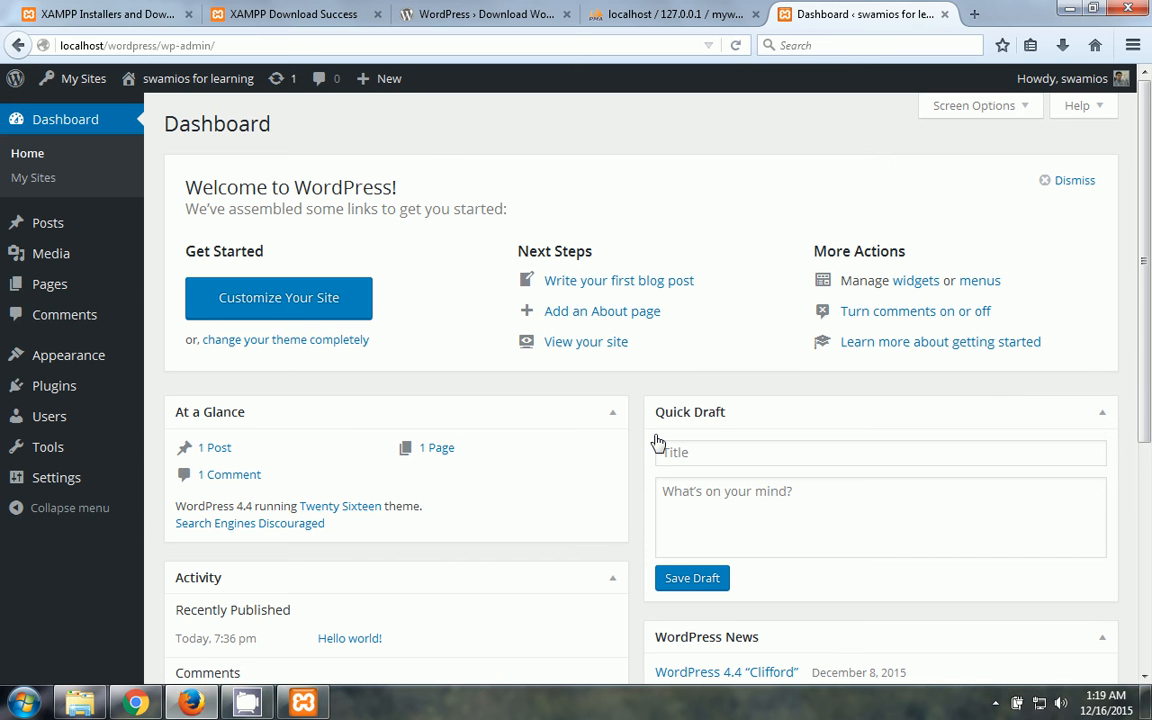
# - Reveal My Sites > Network Admin in the admin bar, with its sites, users, themes, plugins and settings entries
pyautogui.scroll(-3, 1148, 352)
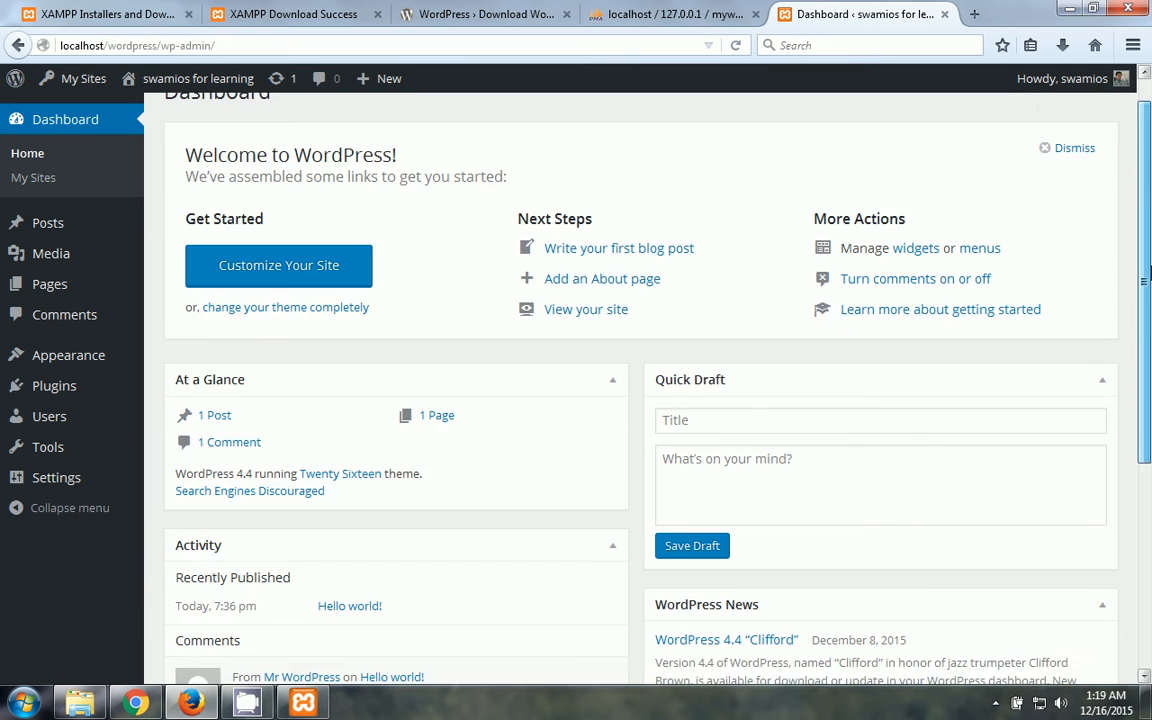
pyautogui.scroll(3, 1148, 352)
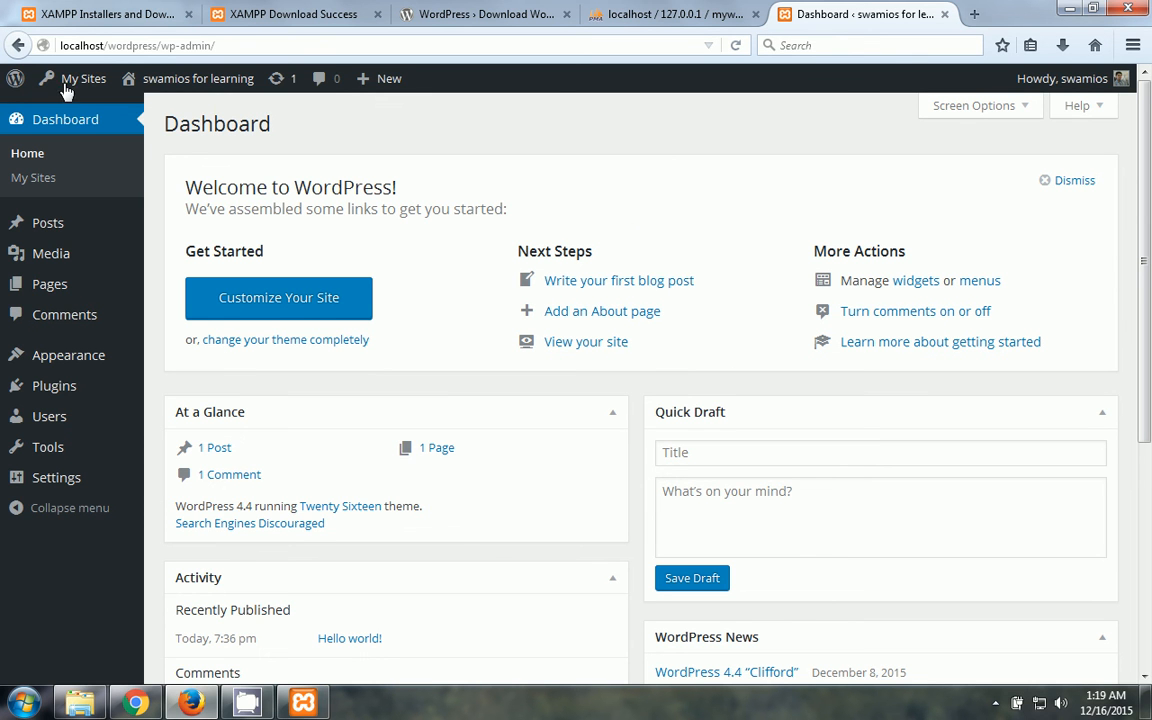
pyautogui.moveTo(82, 88)
pyautogui.moveTo(95, 152)
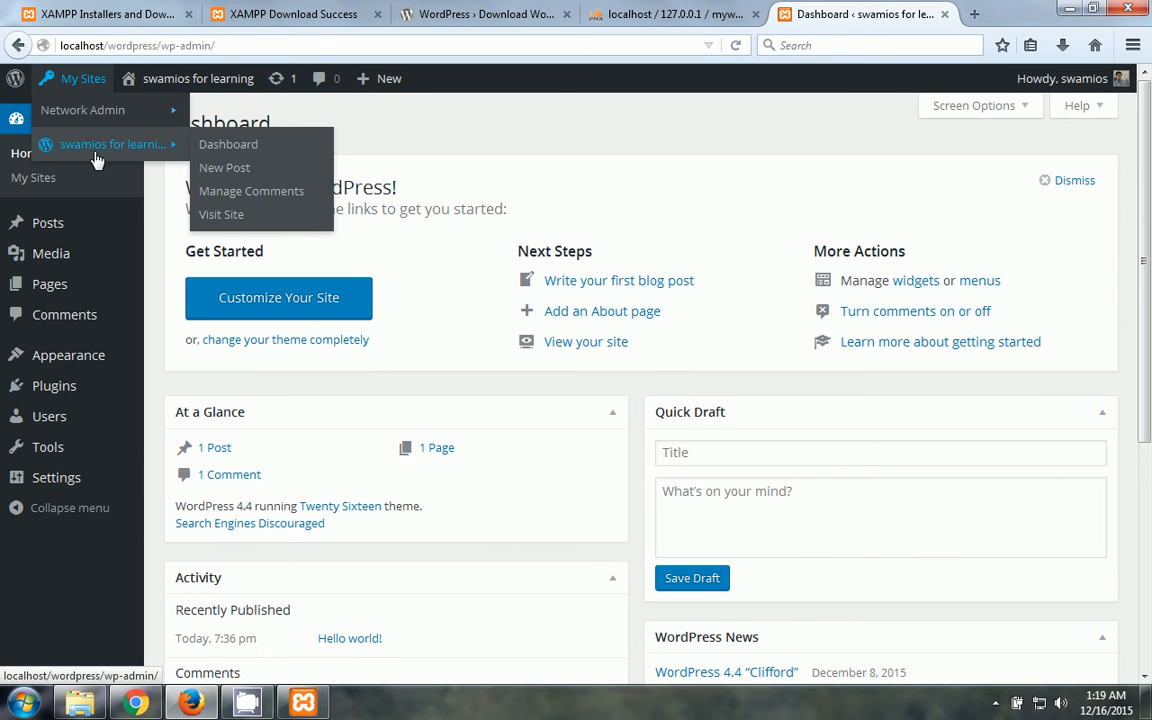
pyautogui.moveTo(110, 116)
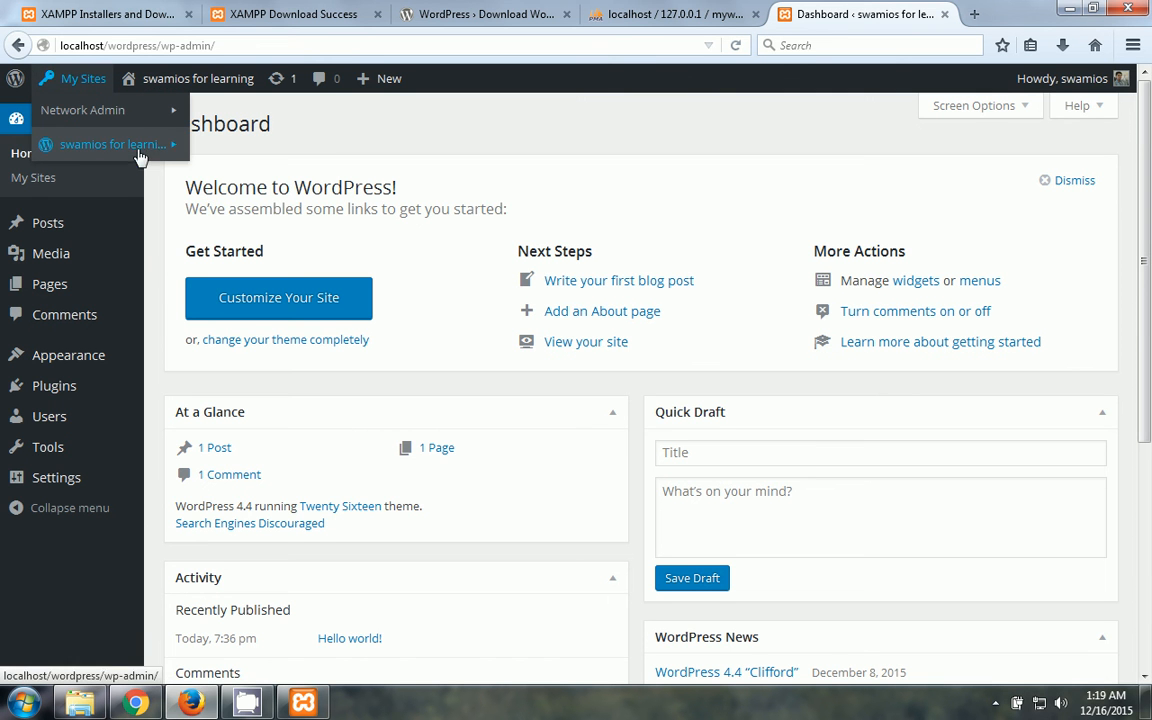
# - Visit the local 'swamios for learning' front page at localhost/wordpress/ showing the Hello world! post
pyautogui.click(242, 222)
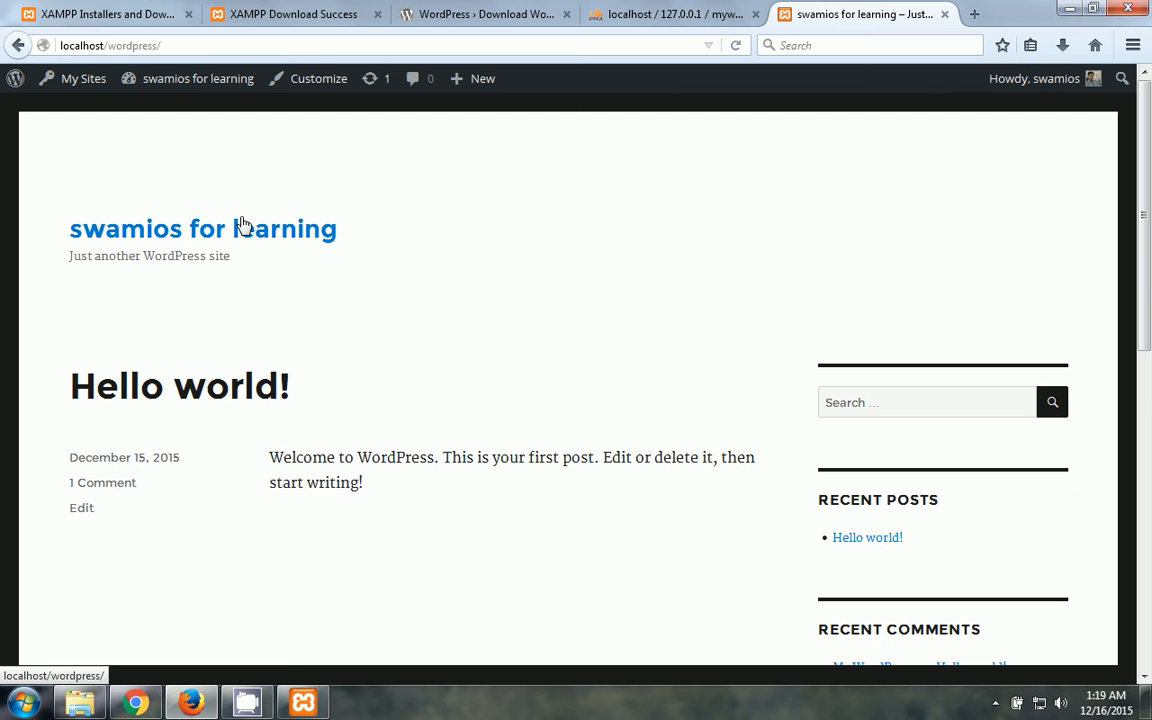
pyautogui.moveTo(1149, 153); pyautogui.dragTo(1146, 125)
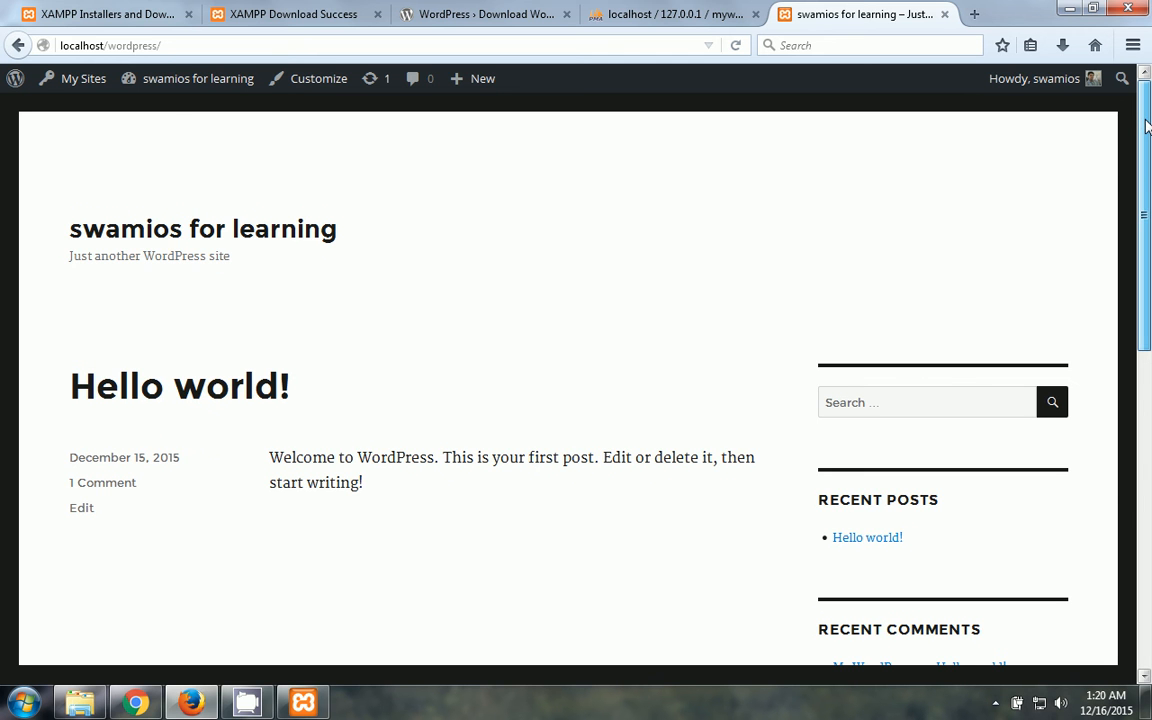
pyautogui.moveTo(1149, 145)
pyautogui.mouseDown()
pyautogui.moveTo(1149, 380)
pyautogui.moveTo(1148, 140)
pyautogui.mouseUp()
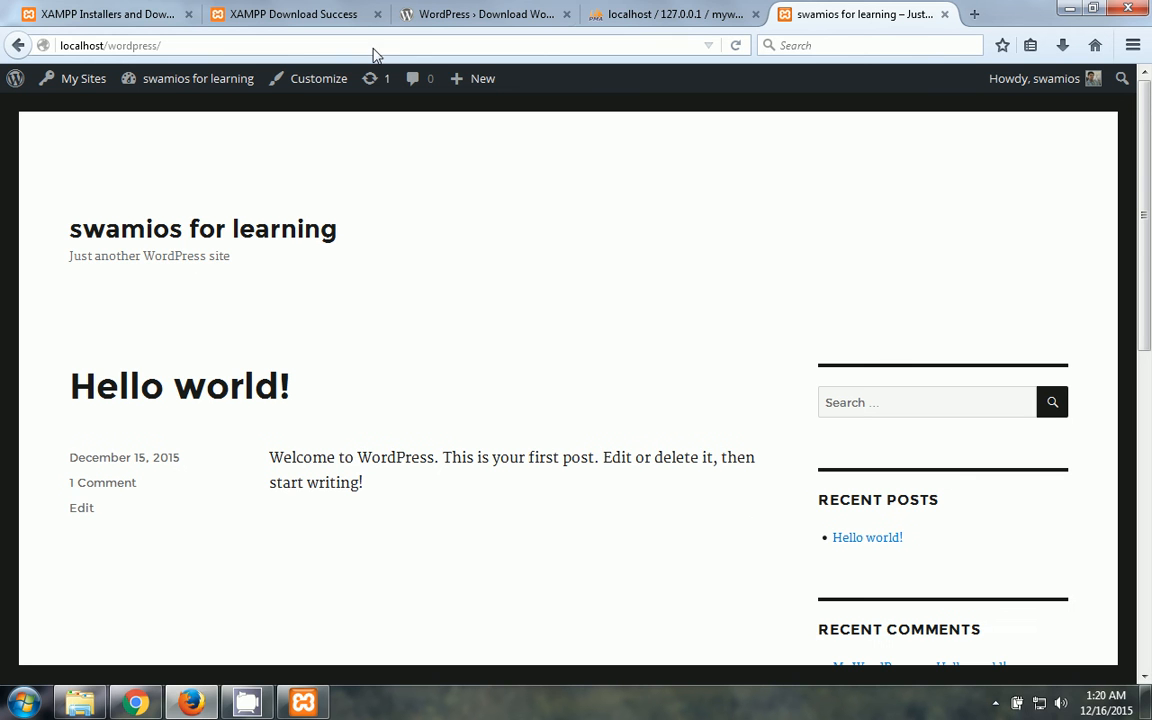
pyautogui.click(221, 47)
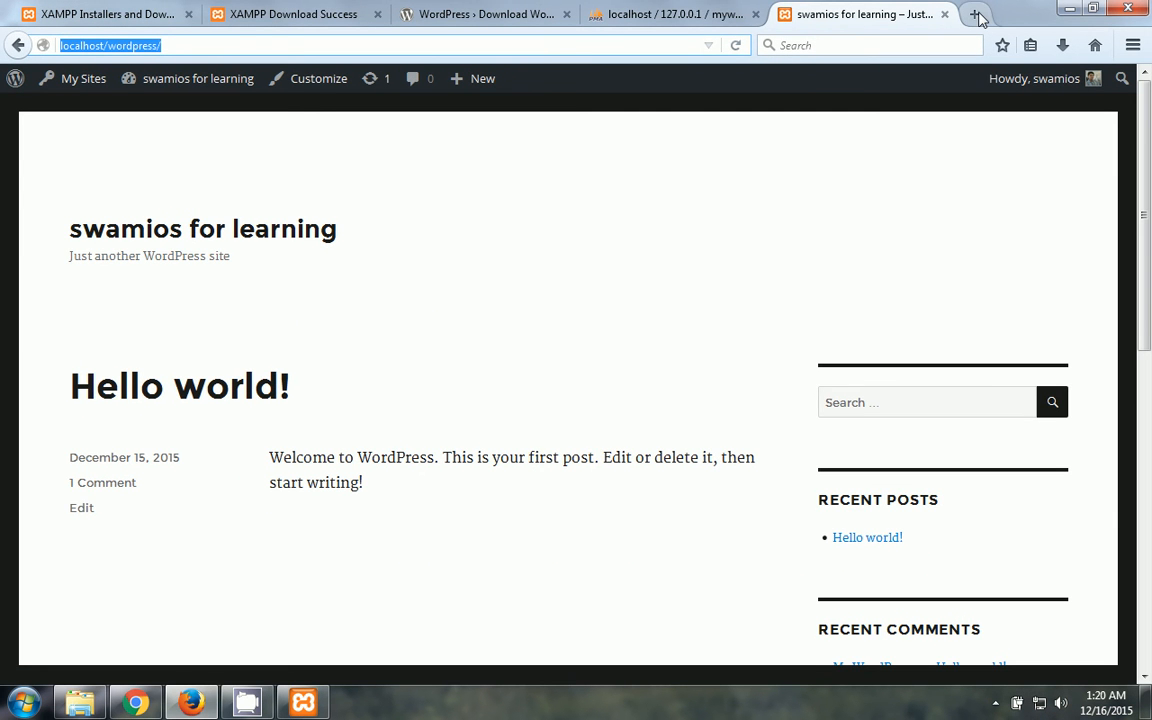
# - Load wordpress.com in a new browser tab and go to its sign-in page
pyautogui.click(975, 15)
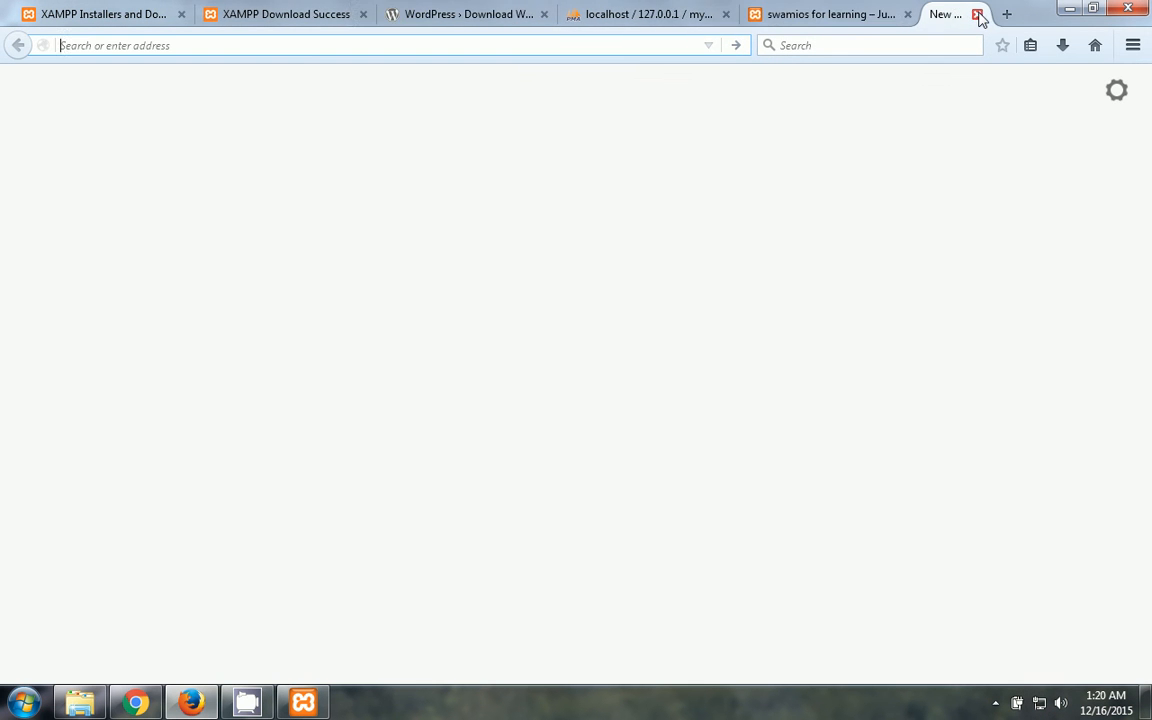
pyautogui.write('wordpress.org/')
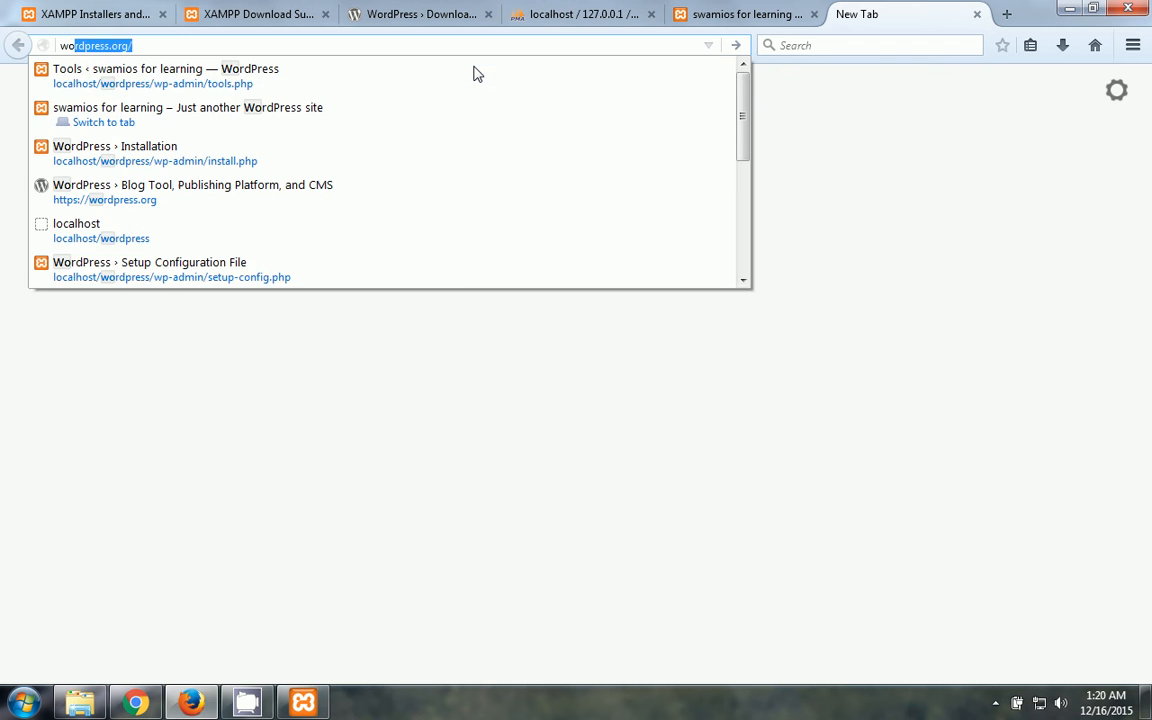
pyautogui.press('Right')
pyautogui.press('BackSpace')
pyautogui.press('BackSpace')
pyautogui.press('BackSpace')
pyautogui.press('BackSpace')
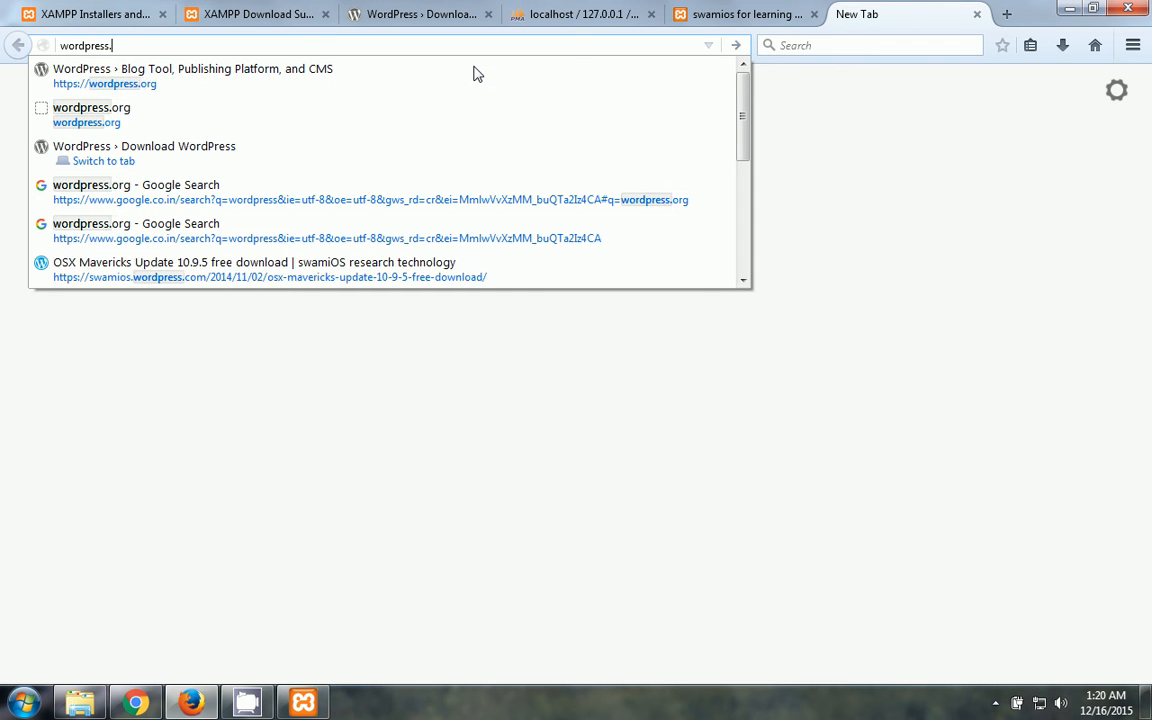
pyautogui.write('com')
pyautogui.press('Return')
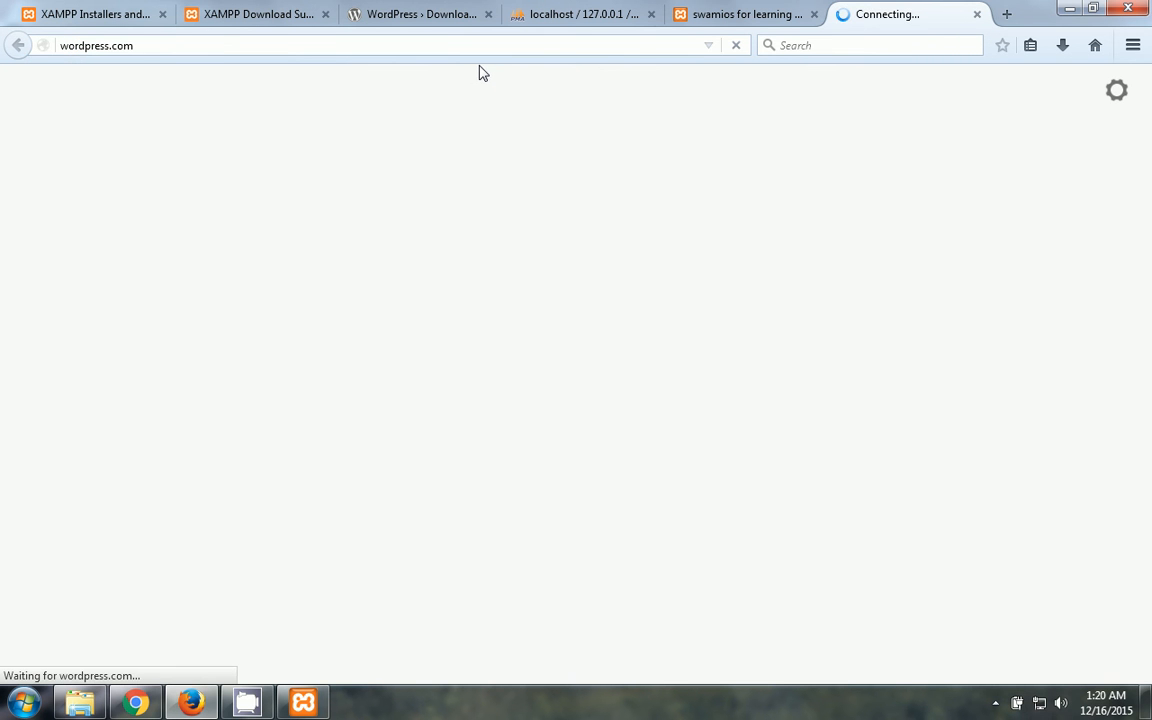
pyautogui.click(750, 12)
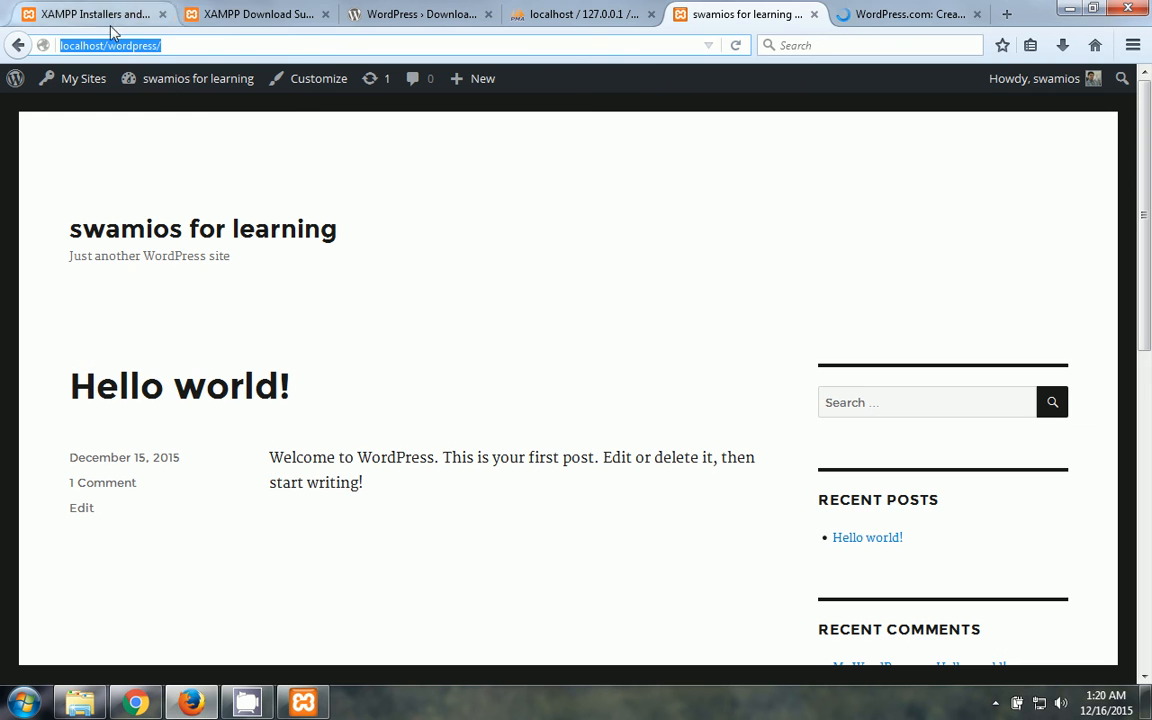
pyautogui.click(900, 14)
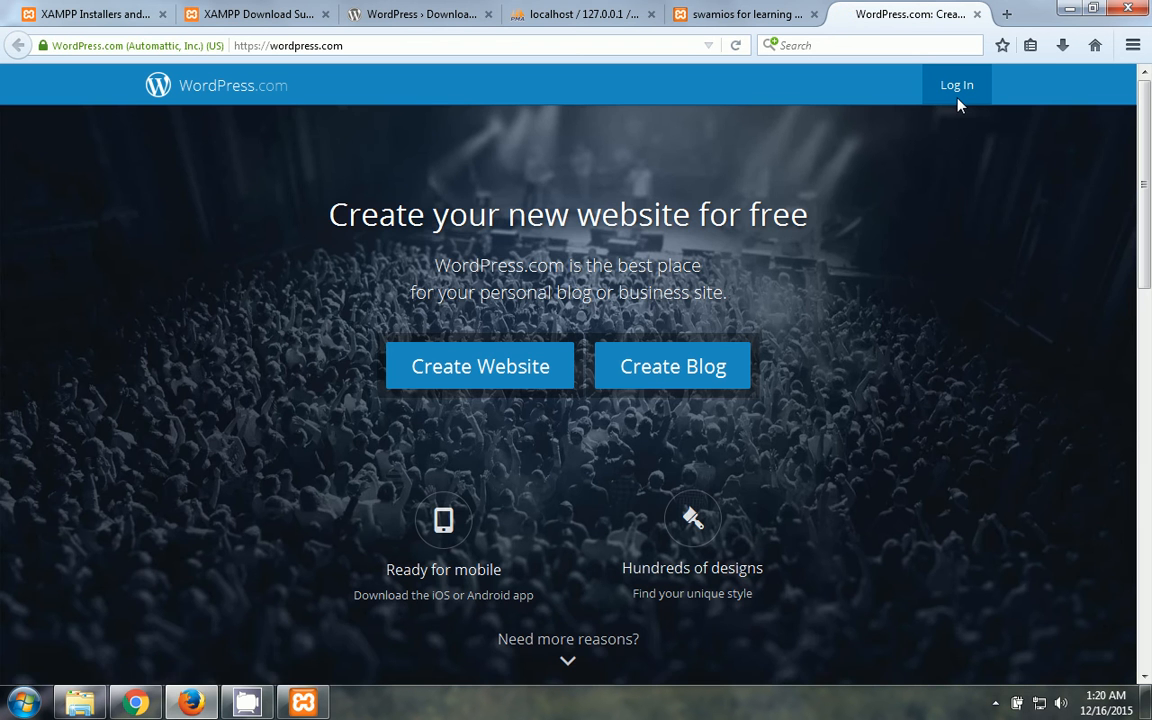
pyautogui.click(955, 90)
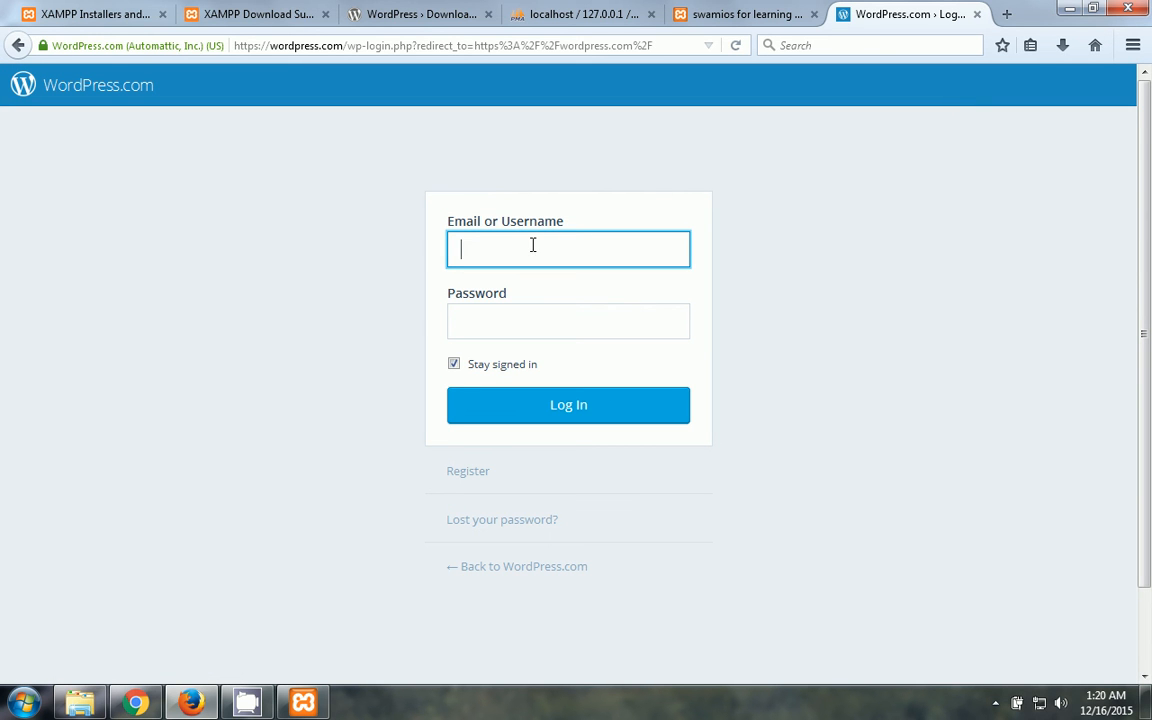
# - Enter the account username and password, then retype the password after the incorrect-password error and resubmit
pyautogui.write('swamios')
pyautogui.press('Tab')
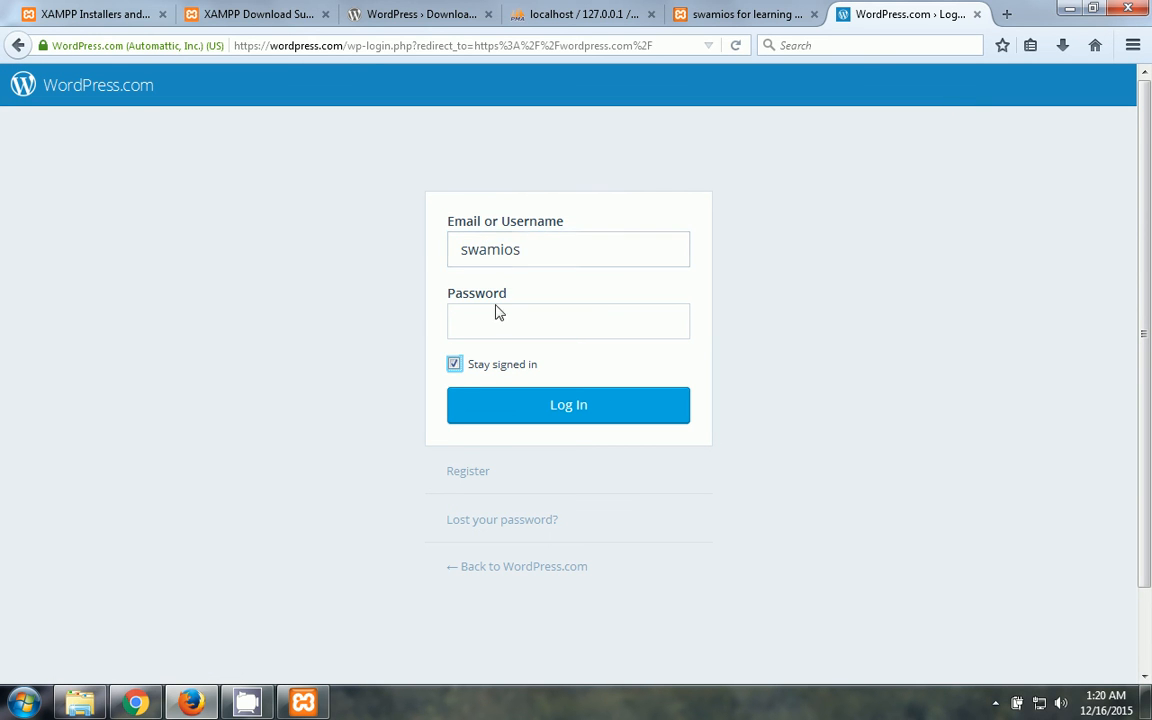
pyautogui.click(494, 319)
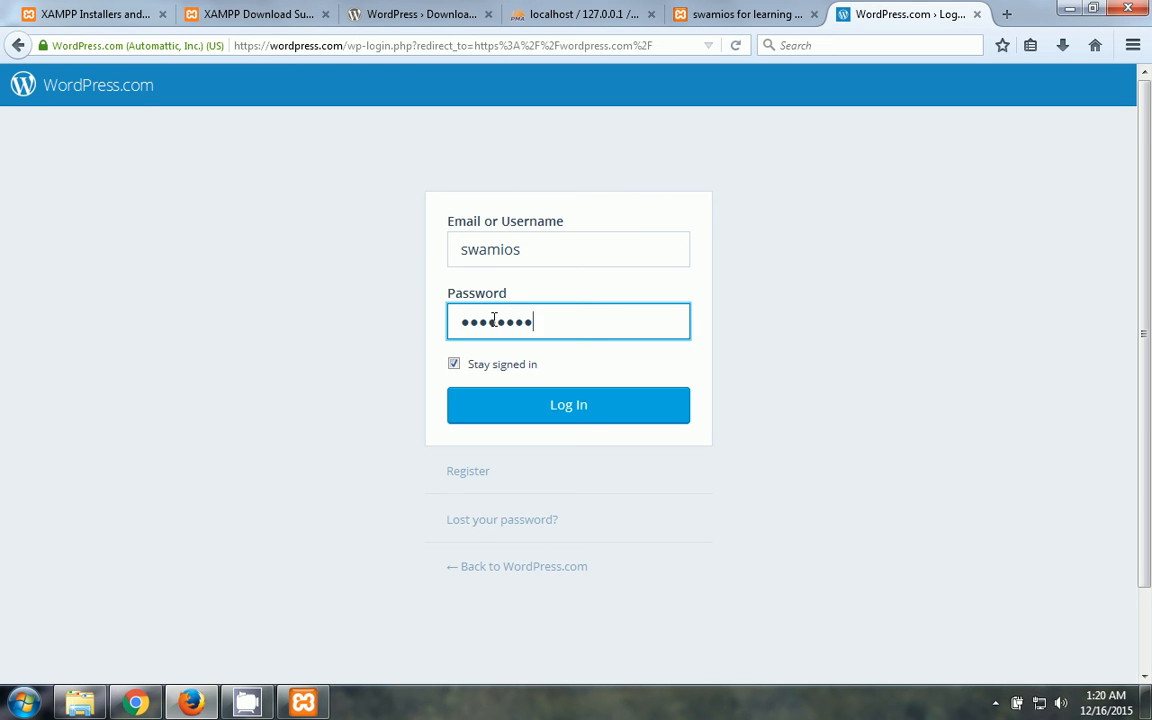
pyautogui.write('••')
pyautogui.click(550, 412)
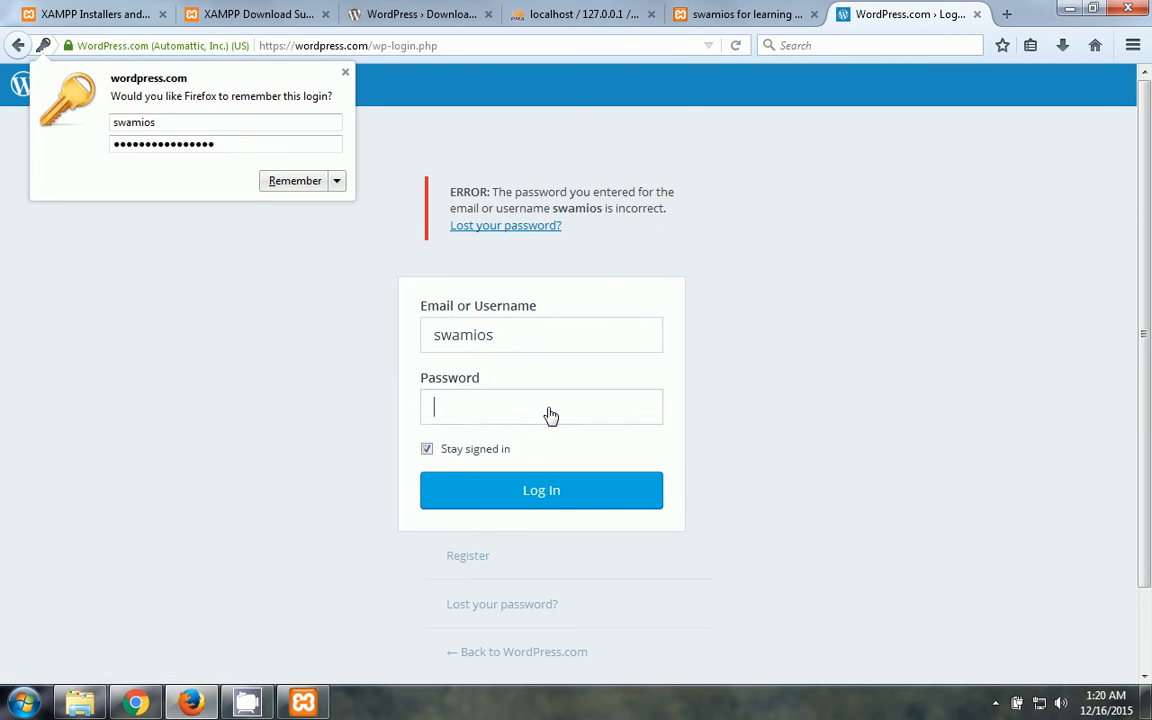
pyautogui.write('••')
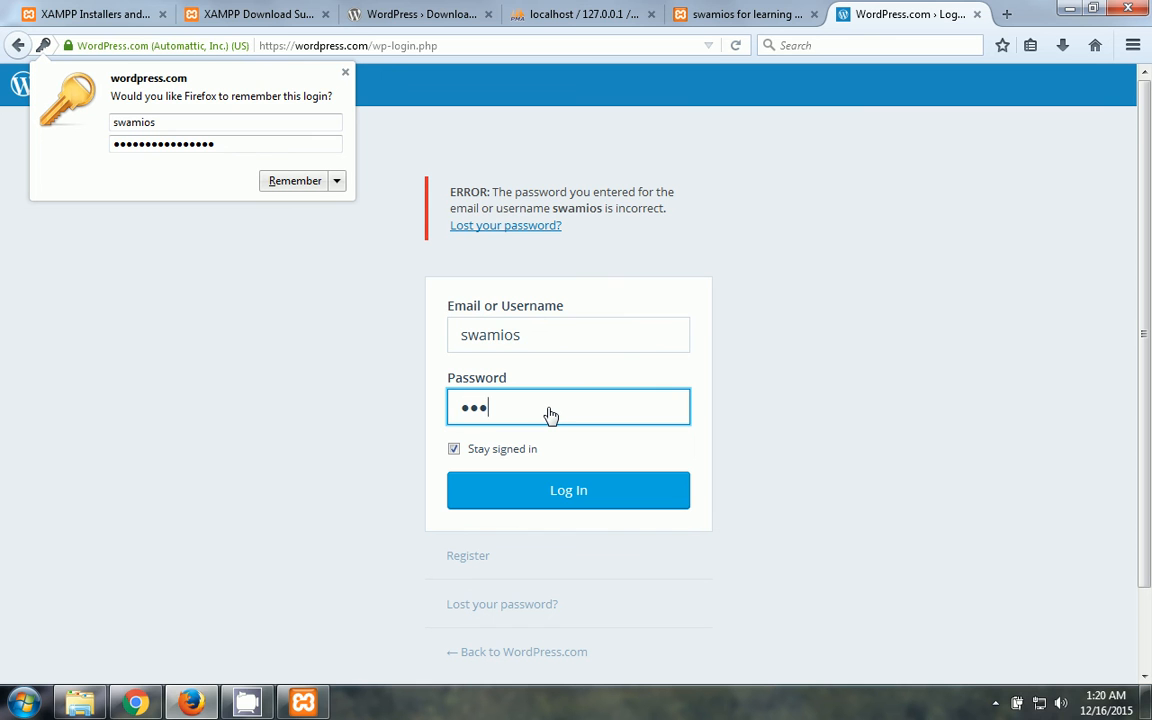
pyautogui.write('••••••••••')
pyautogui.click(568, 490)
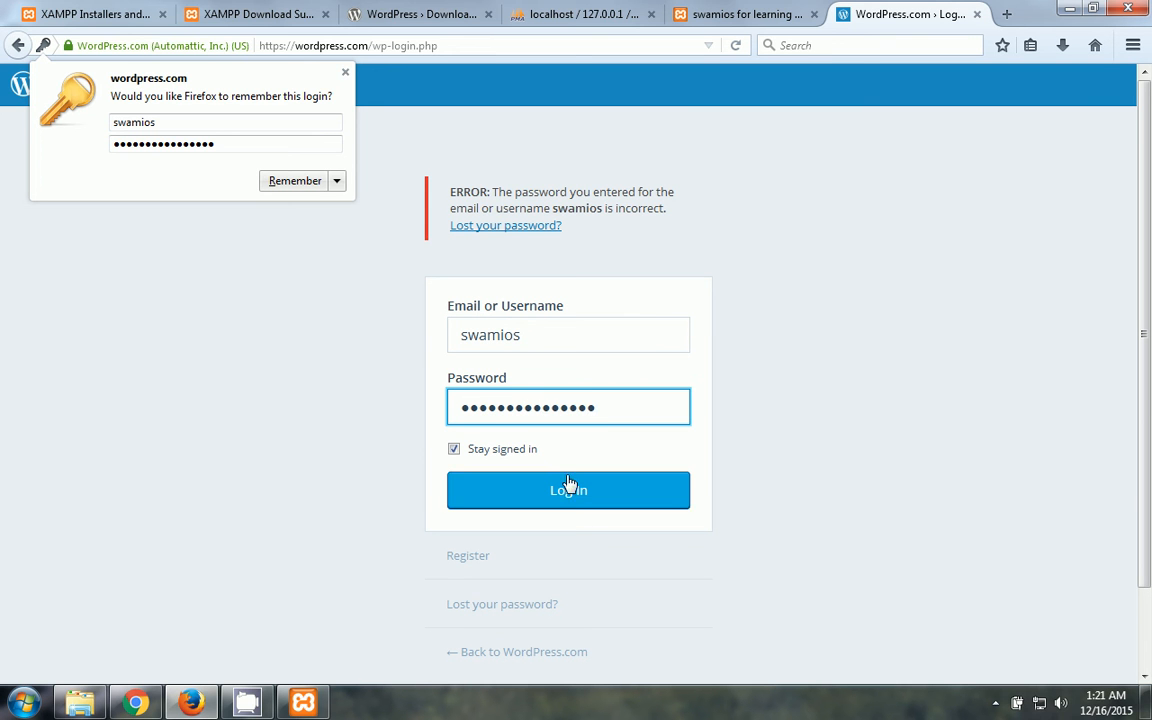
# - Let Firefox remember the login, view the hosted blog's Stats, then open the hosted blog
pyautogui.click(292, 182)
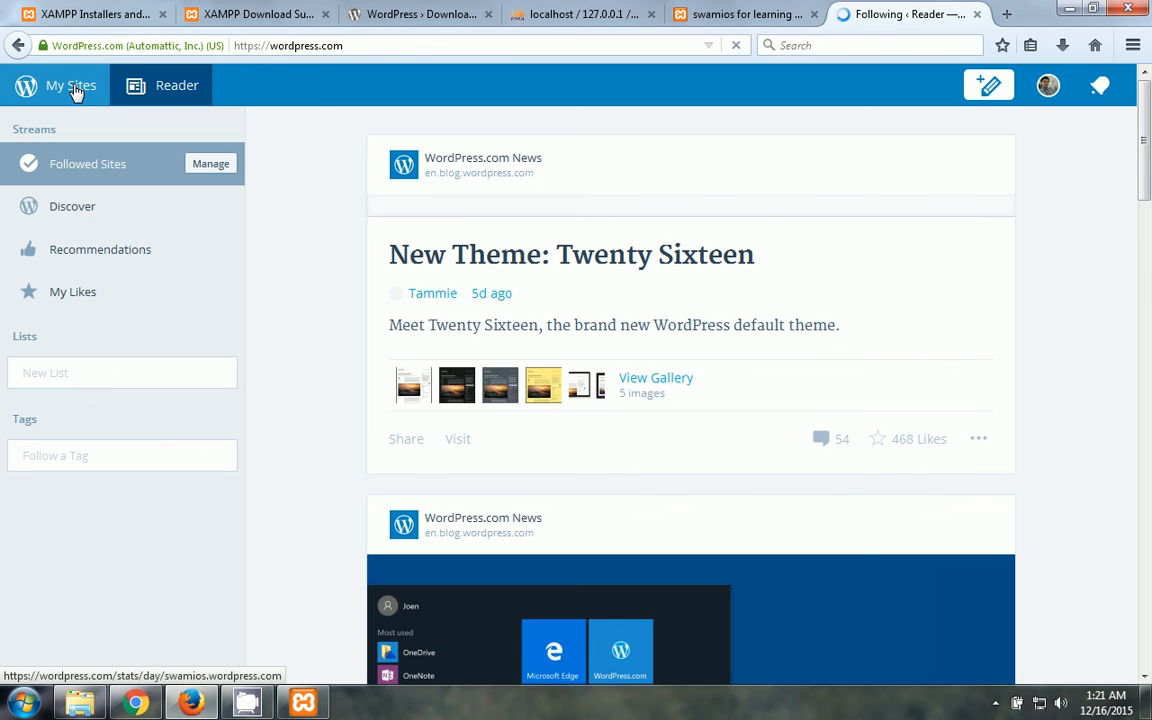
pyautogui.click(73, 88)
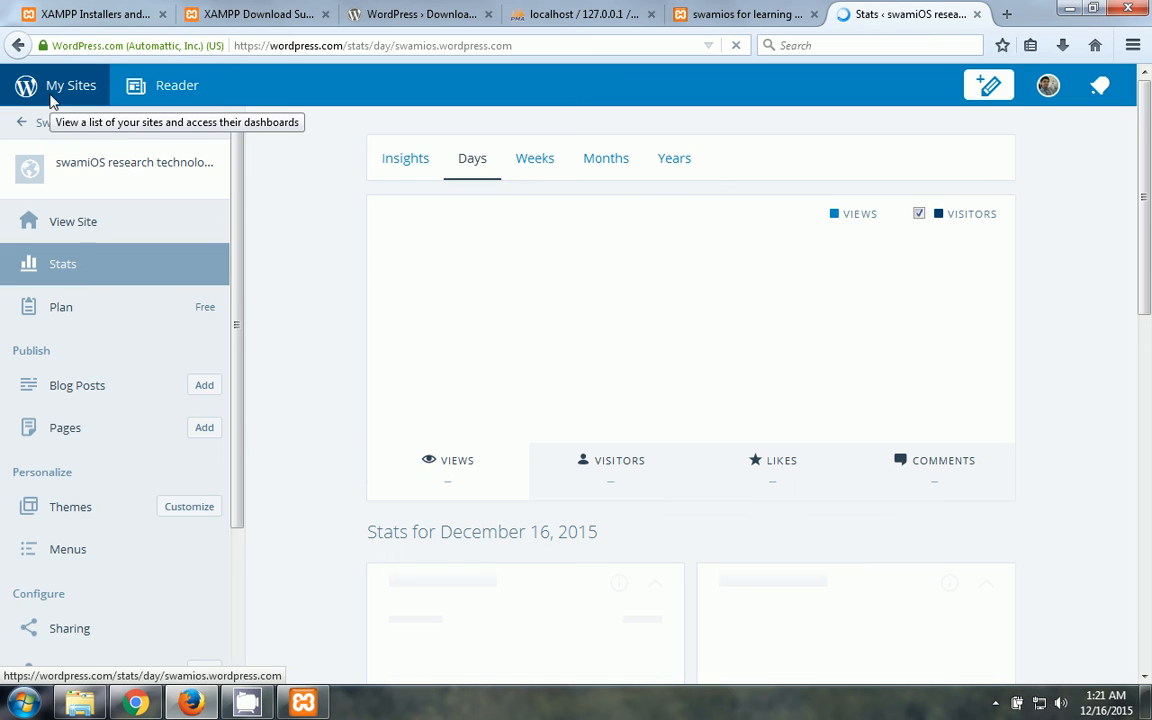
pyautogui.click(75, 219)
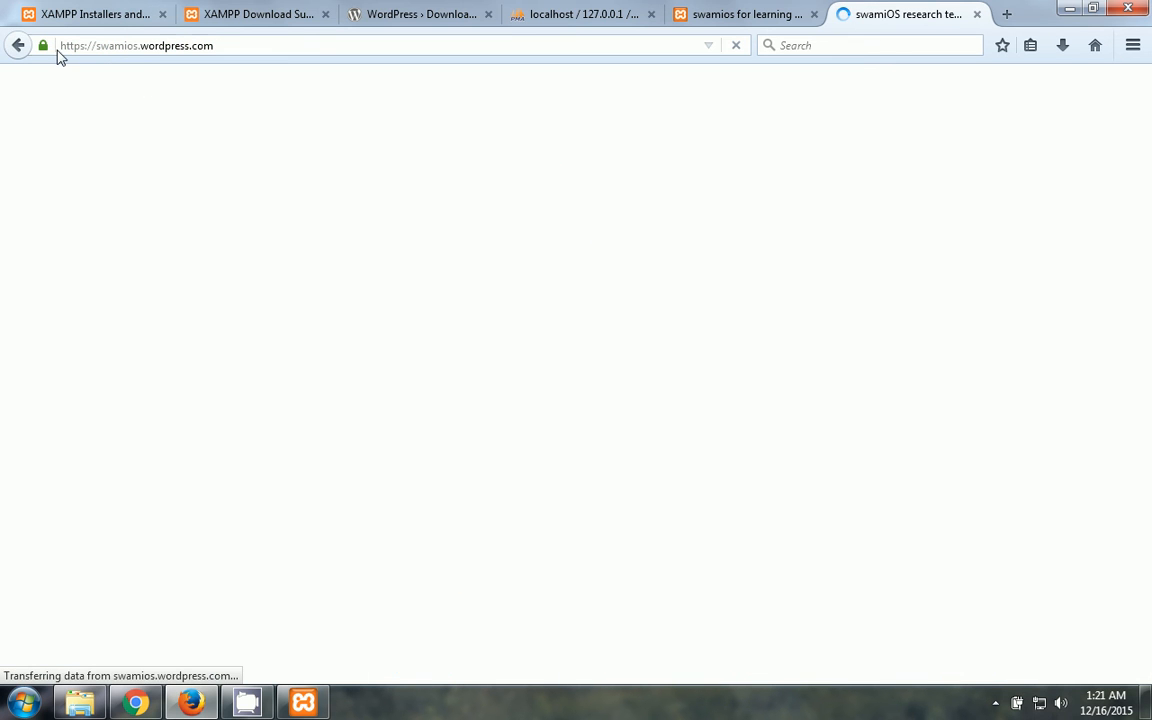
# - Select the hosted blog's wordpress.com address, glance at the XAMPP download tab, and return to the blog
pyautogui.doubleClick(140, 45)
pyautogui.moveTo(220, 47); pyautogui.dragTo(287, 42)
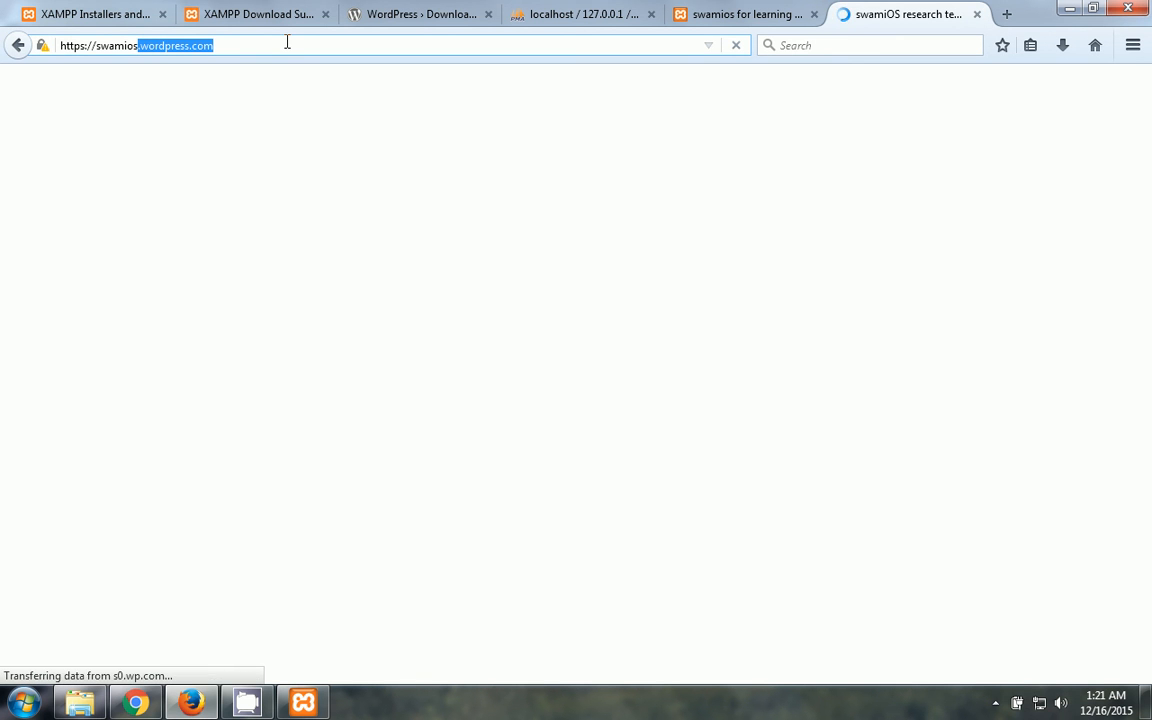
pyautogui.click(217, 22)
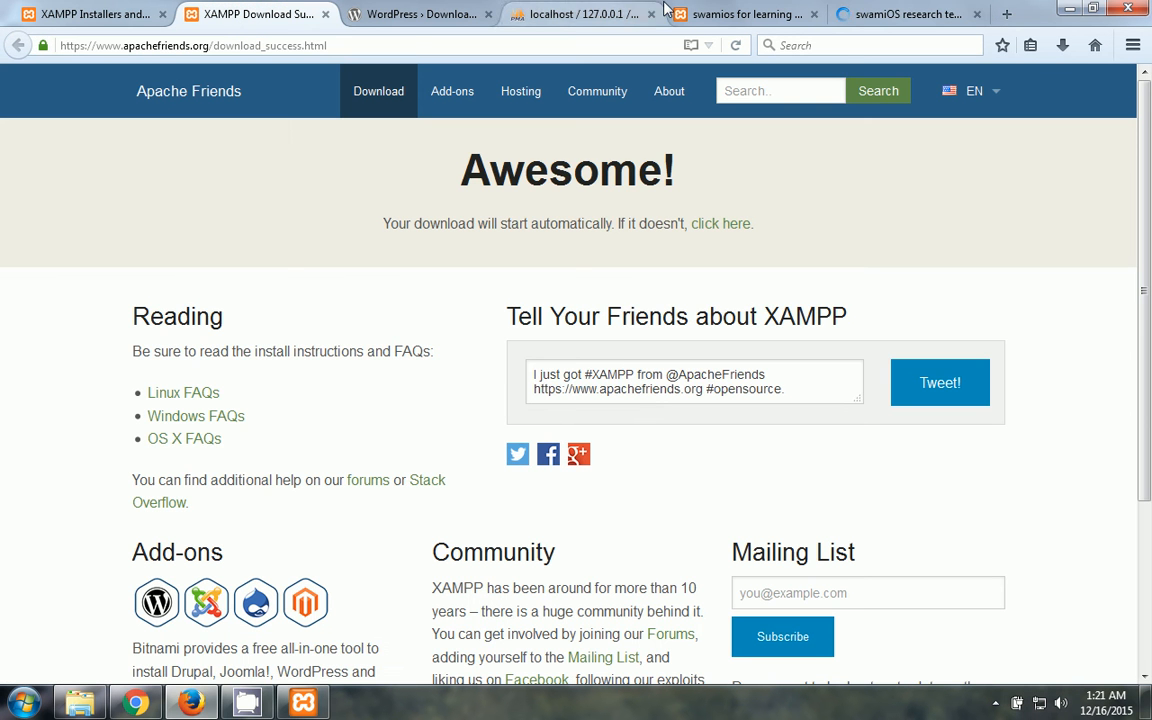
pyautogui.click(947, 12)
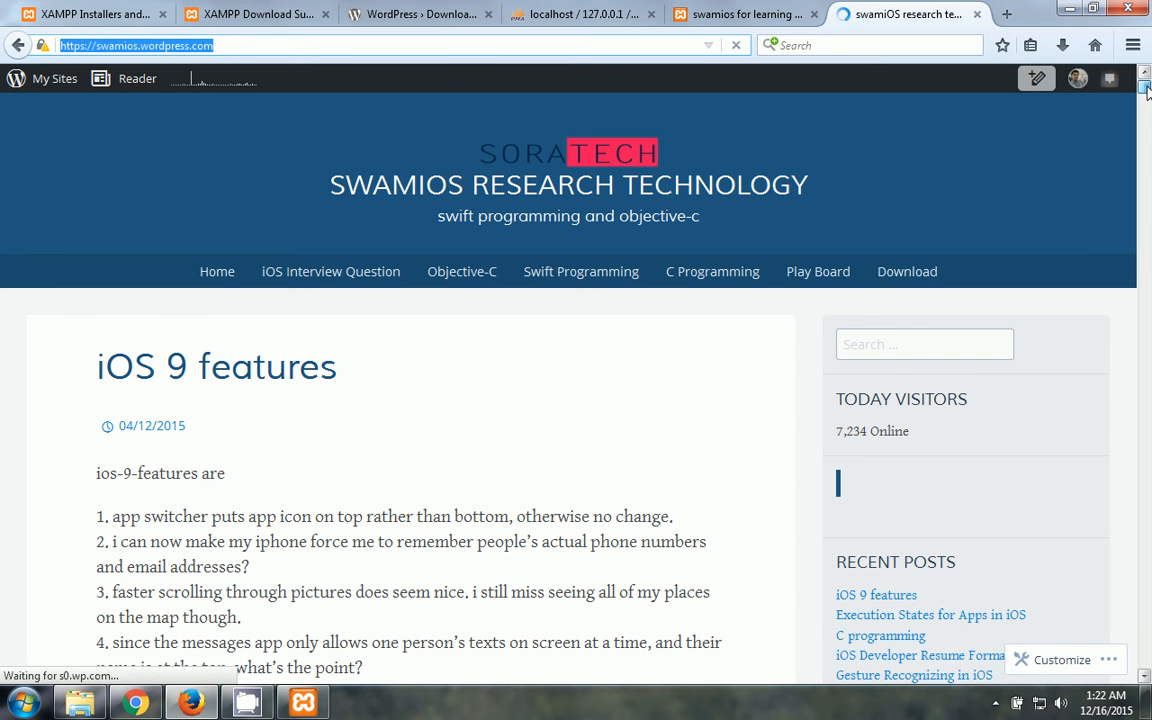
pyautogui.scroll(-4, 1147, 87)
pyautogui.scroll(4, 1147, 72)
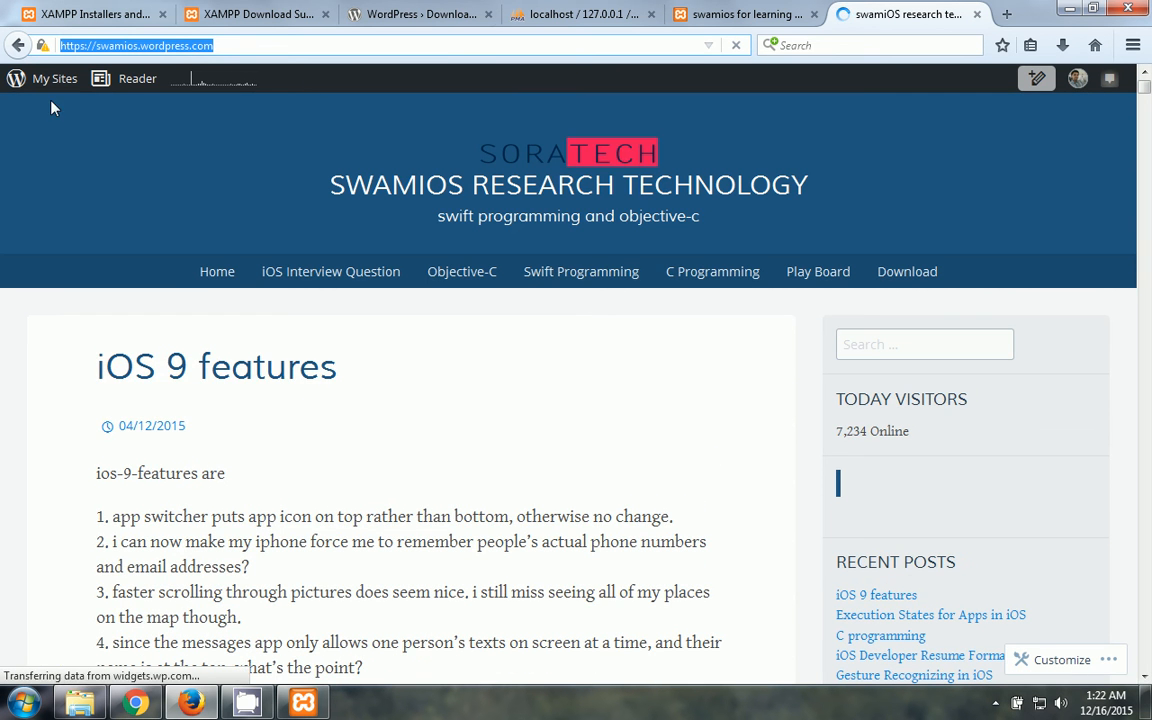
# - Start loading the hosted blog's WP Admin dashboard, then switch back to the local WordPress tab
pyautogui.moveTo(66, 85)
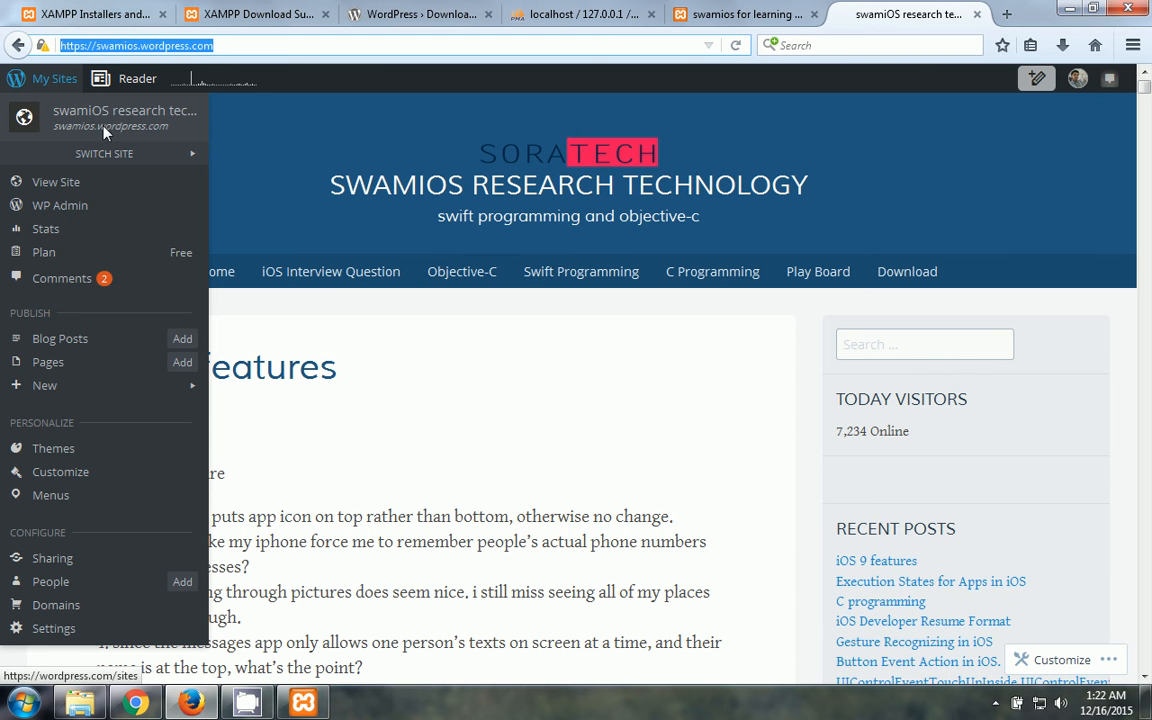
pyautogui.click(70, 214)
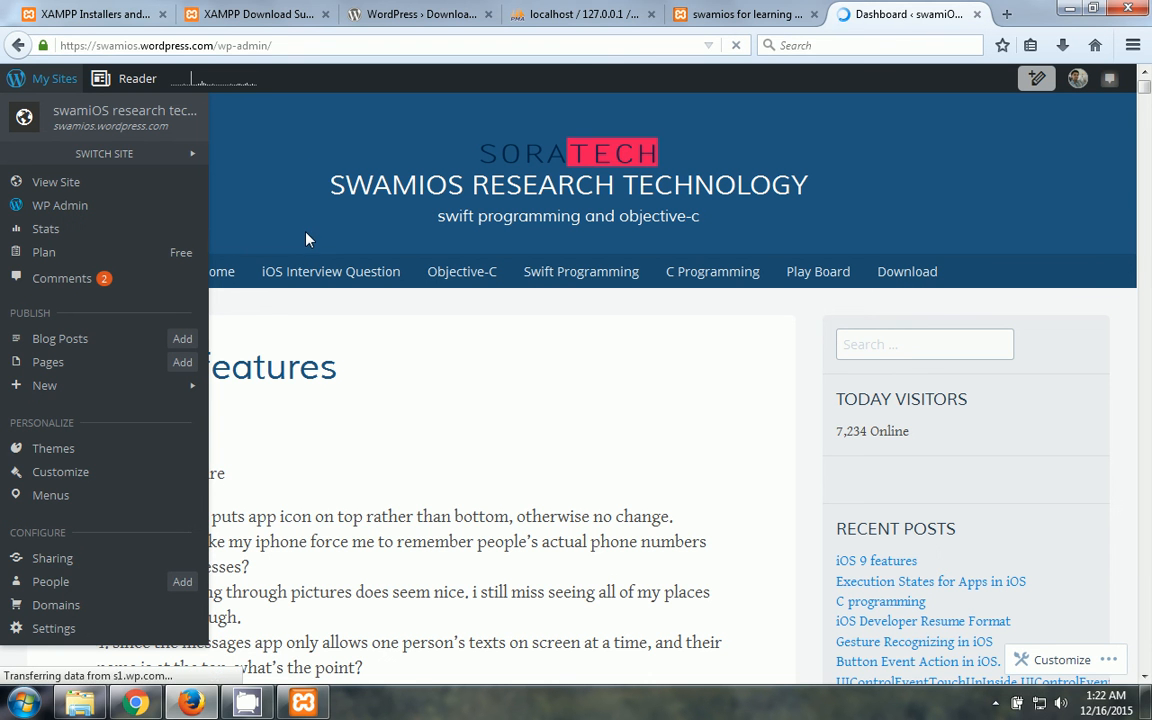
pyautogui.click(739, 12)
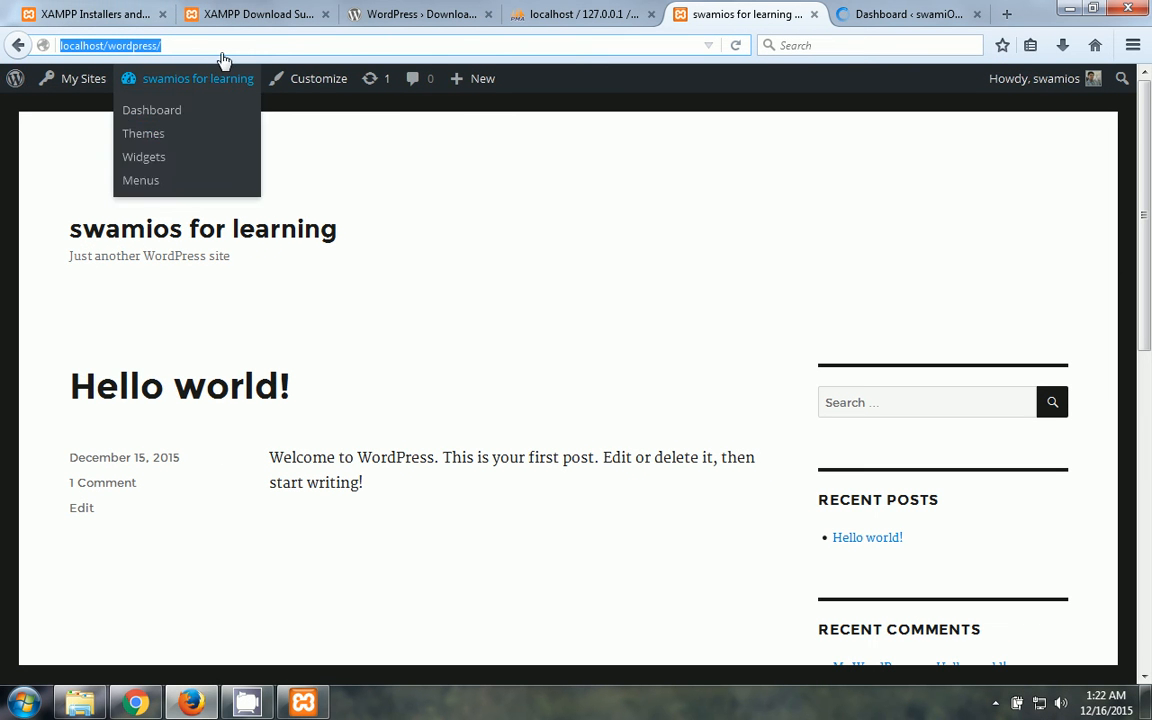
pyautogui.click(228, 50)
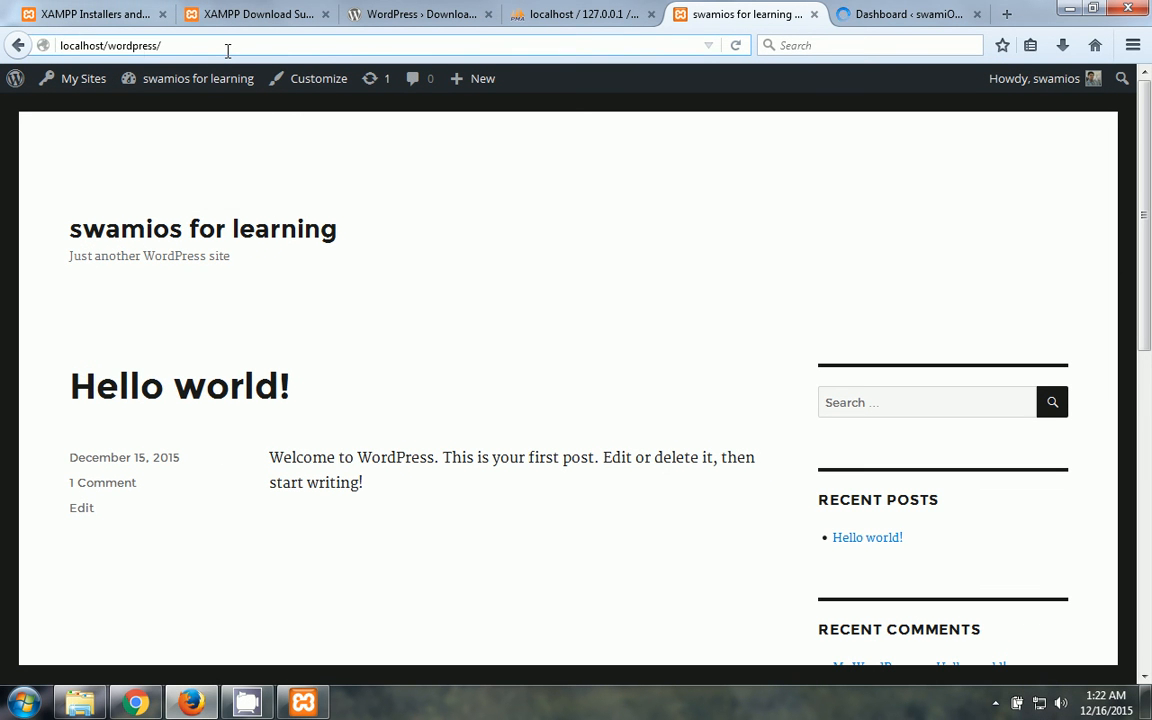
pyautogui.press('Return')
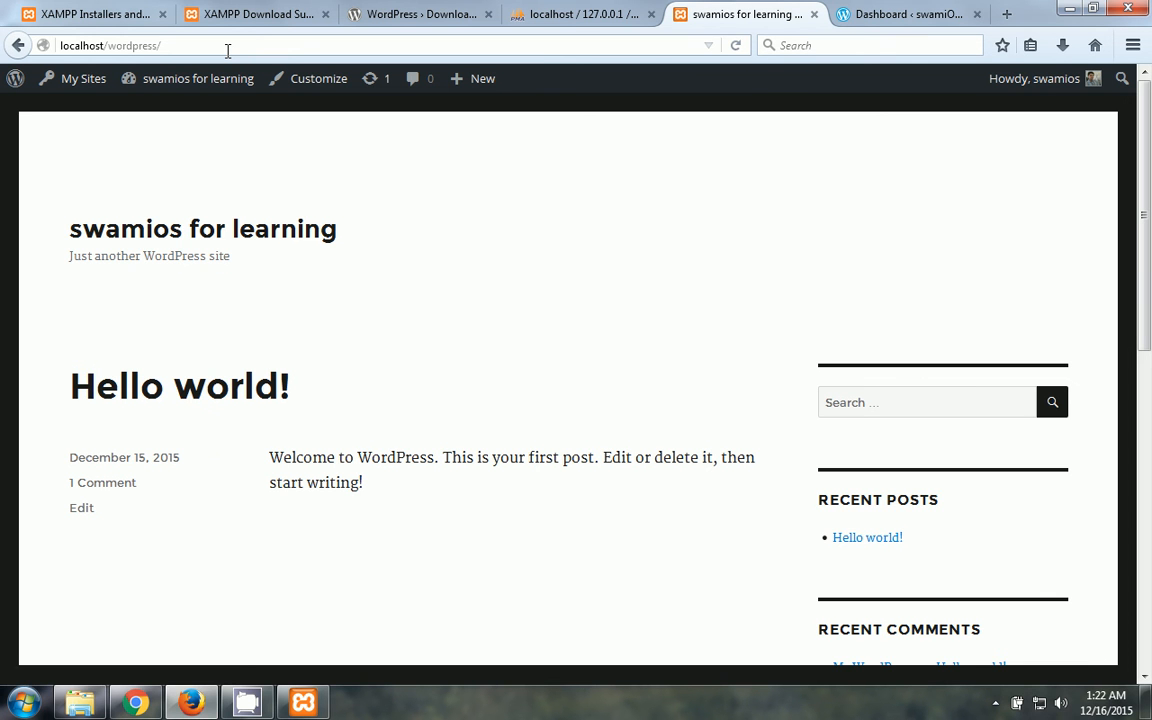
pyautogui.click(228, 51)
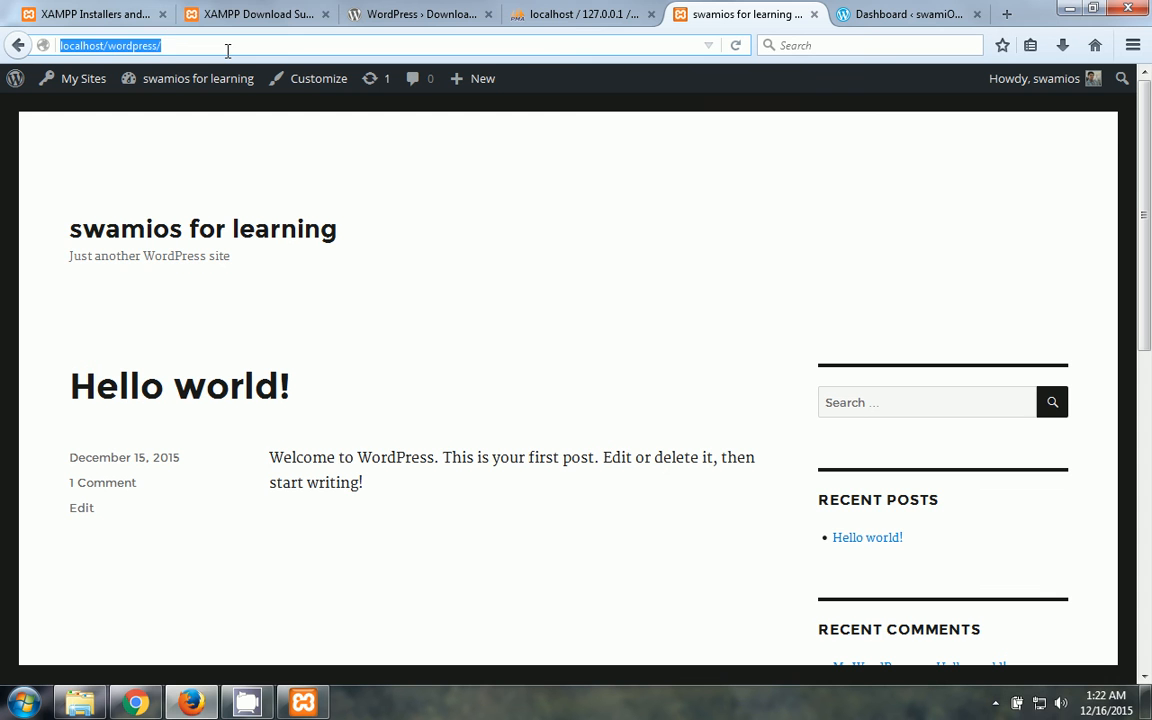
pyautogui.click(228, 51)
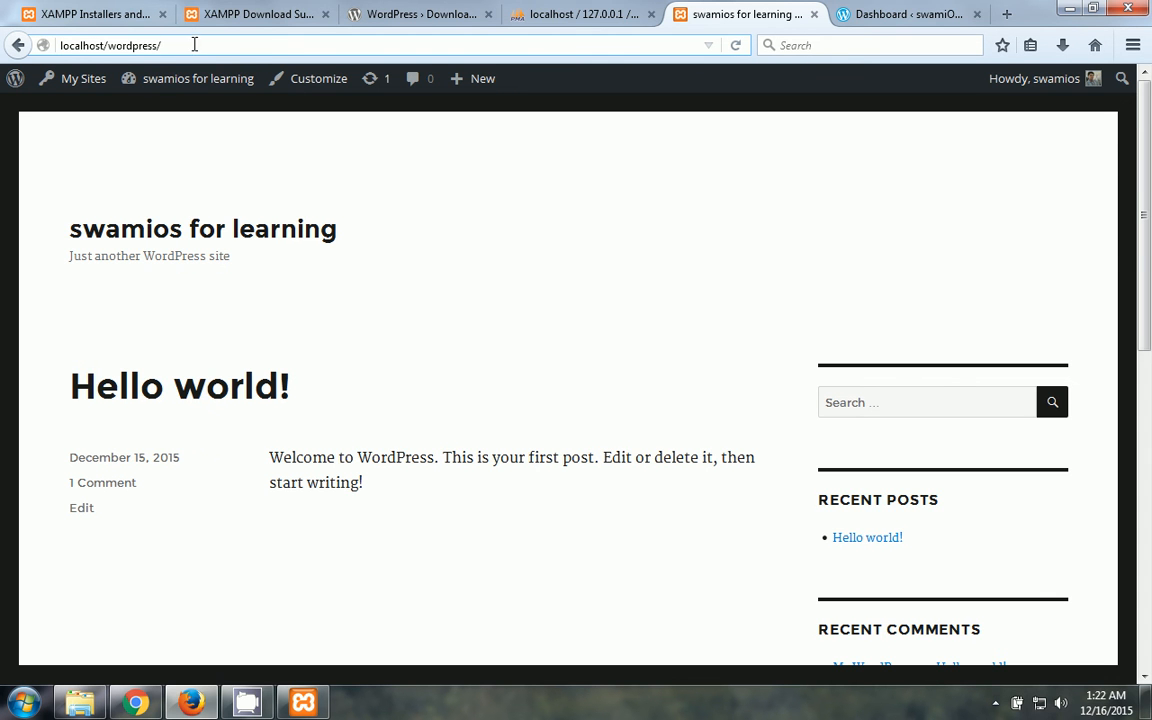
pyautogui.click(878, 10)
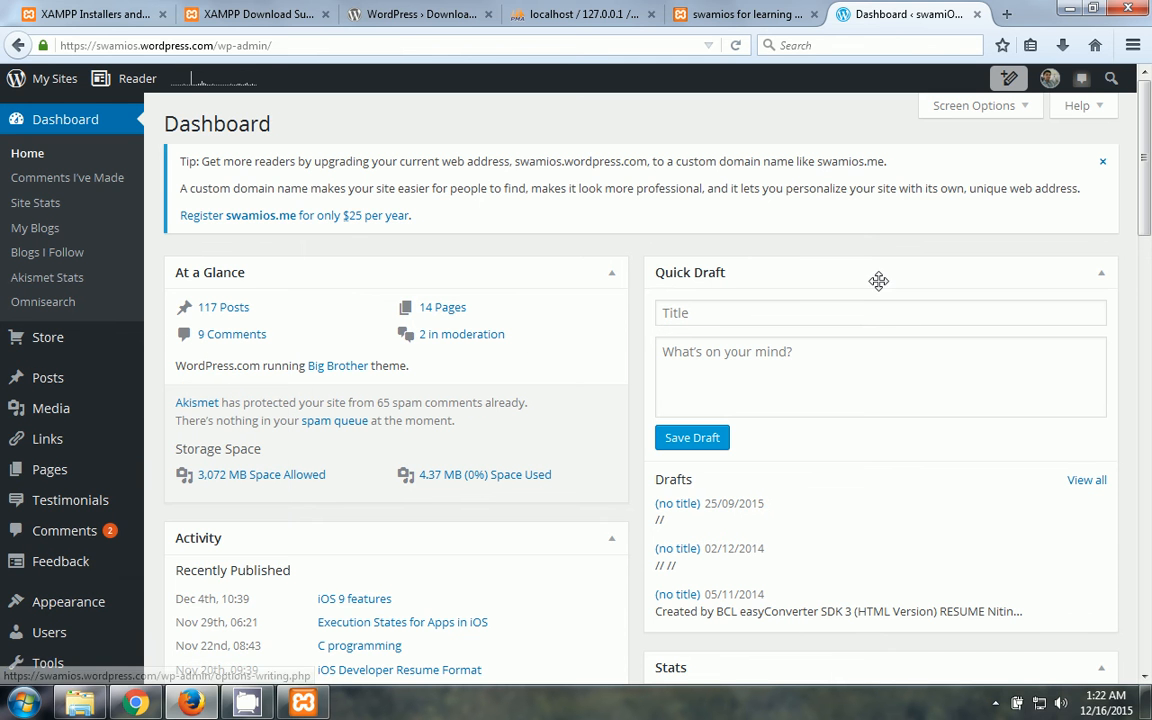
pyautogui.moveTo(1148, 188); pyautogui.dragTo(1148, 228)
pyautogui.scroll(3, 1148, 228)
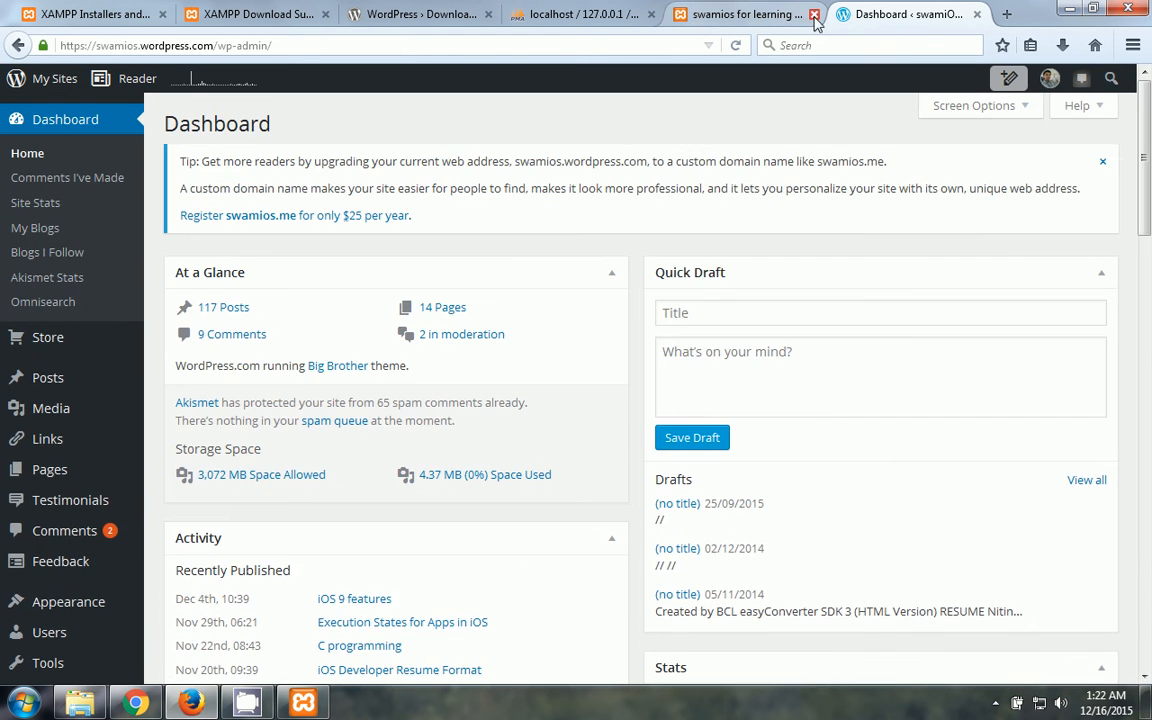
pyautogui.click(738, 14)
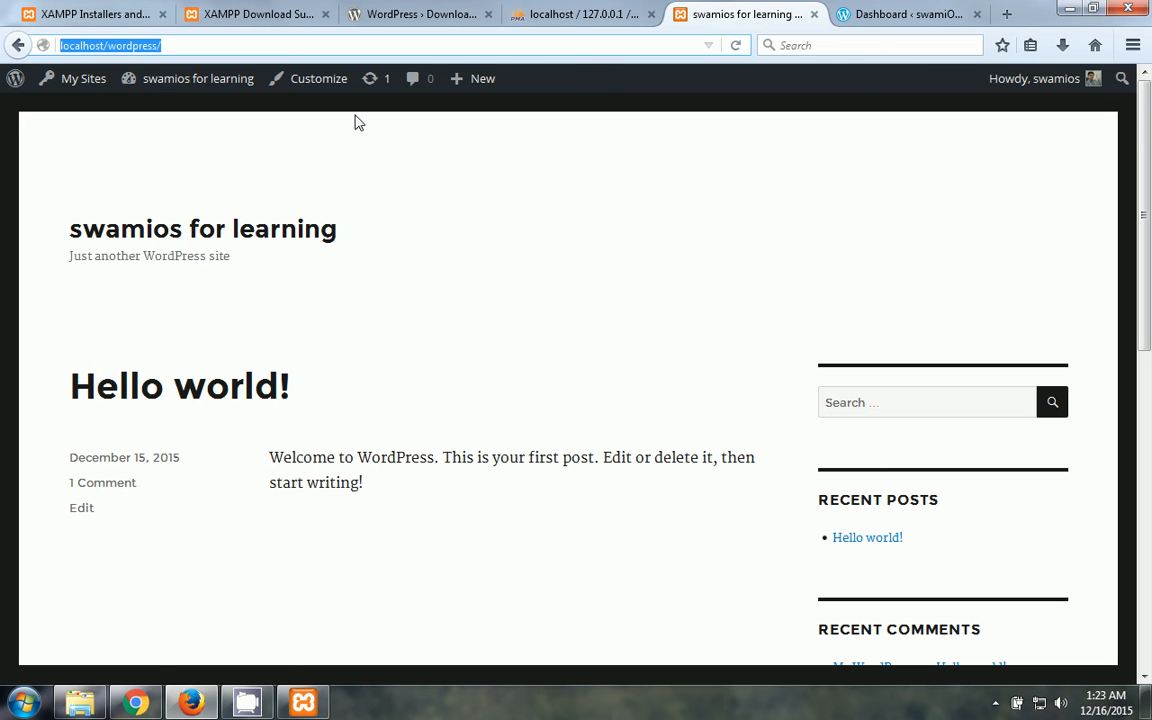
# - Go to My Sites > Network Admin to open the local network dashboard reporting 1 site and 1 user
pyautogui.moveTo(78, 90)
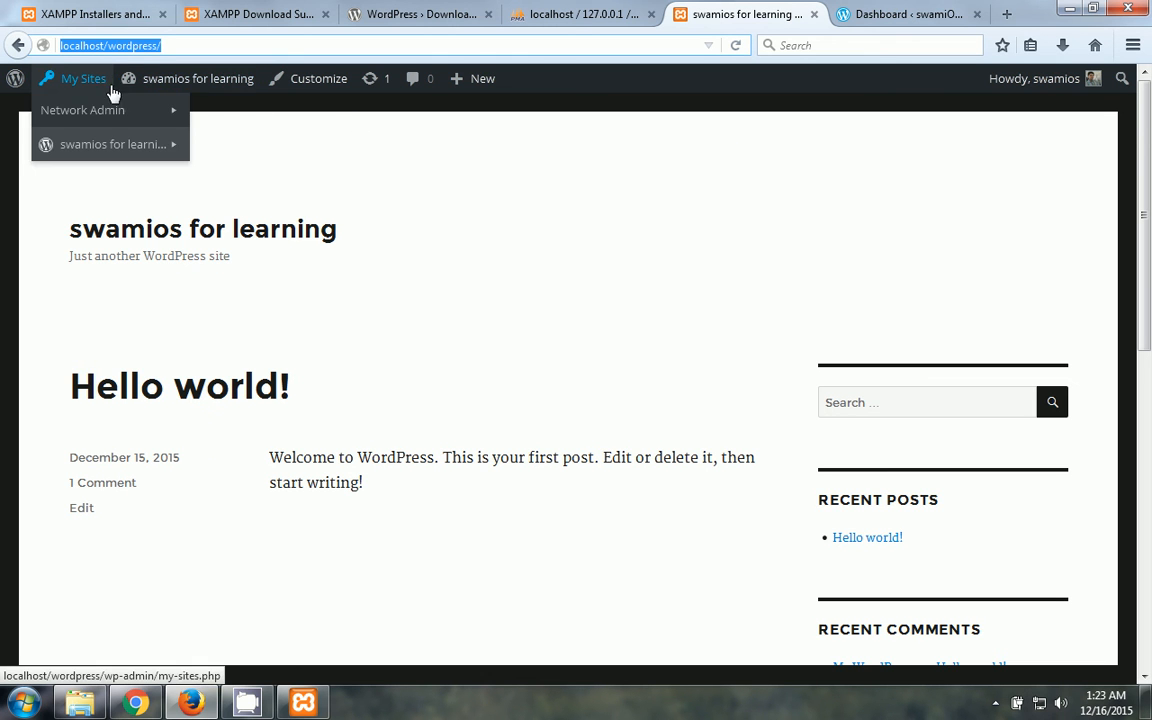
pyautogui.moveTo(98, 157)
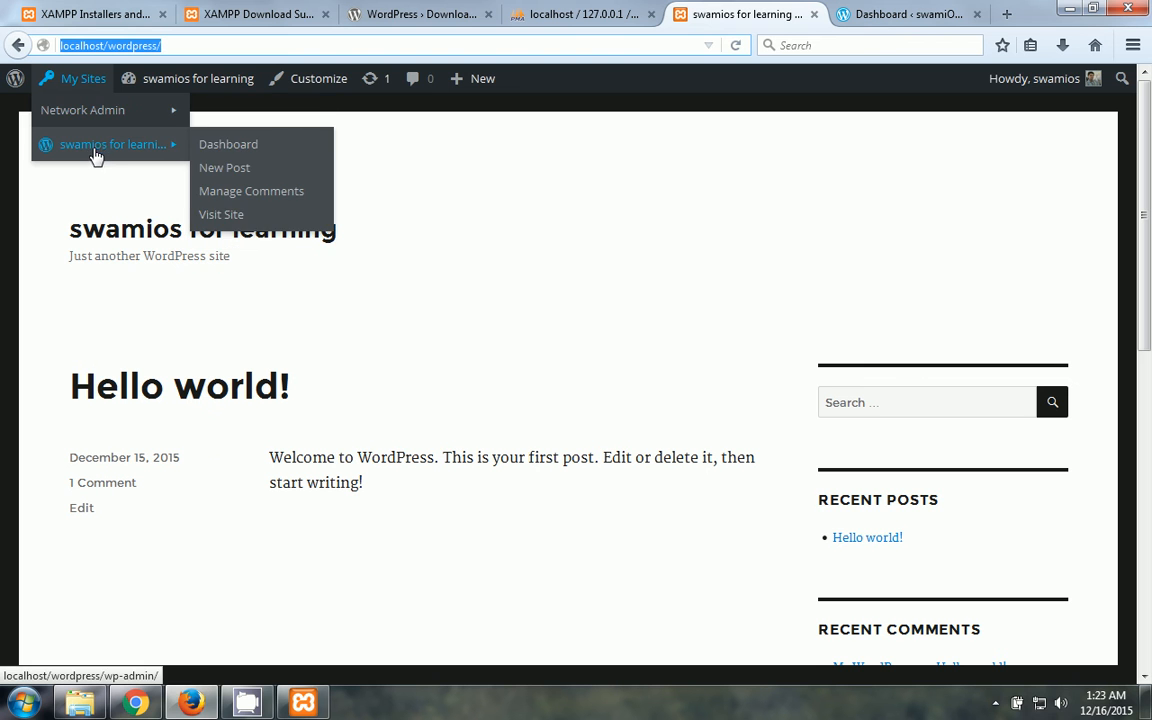
pyautogui.click(96, 118)
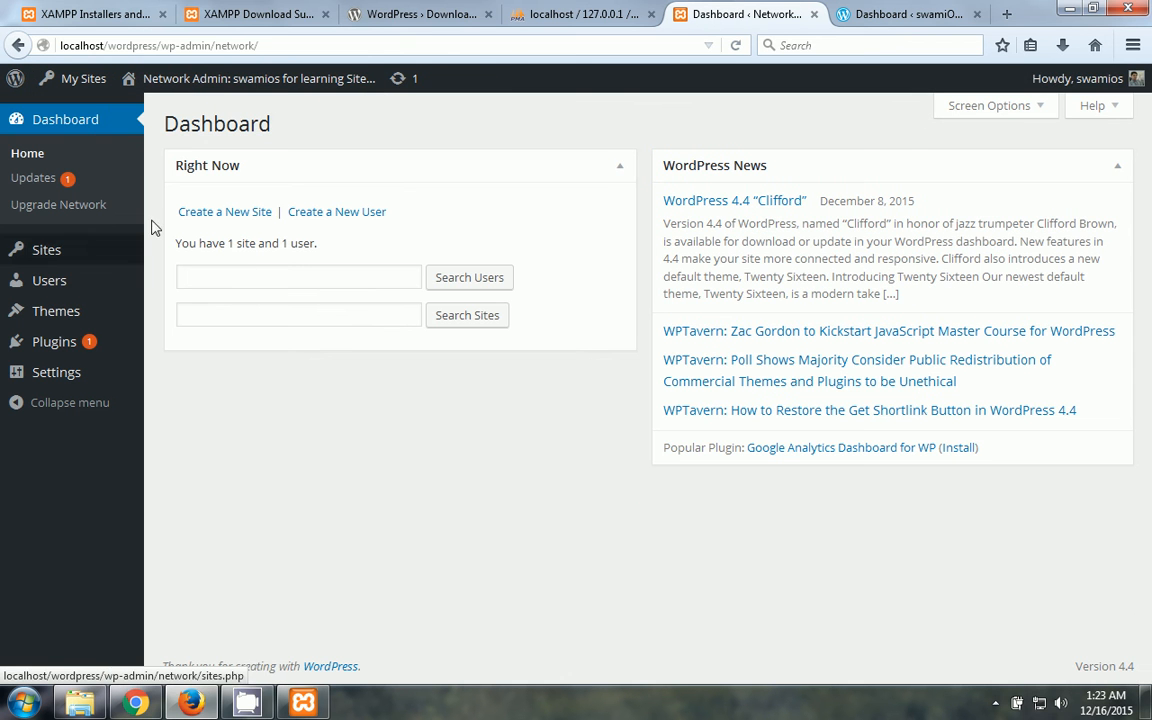
pyautogui.moveTo(114, 261)
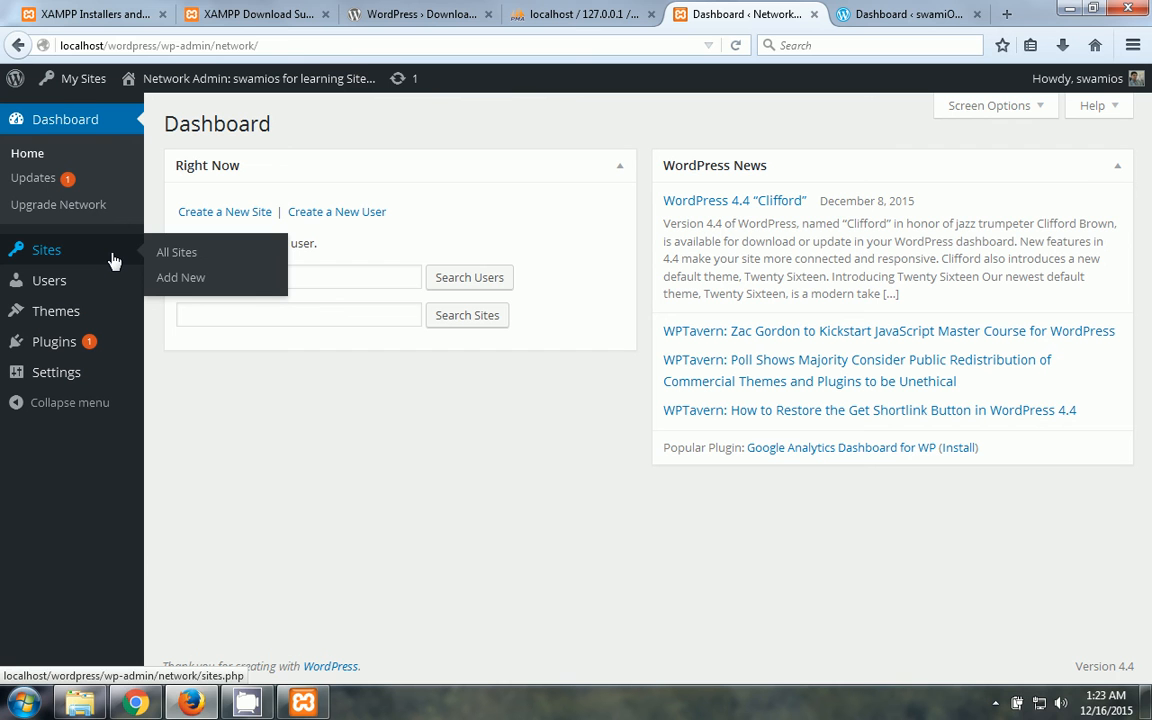